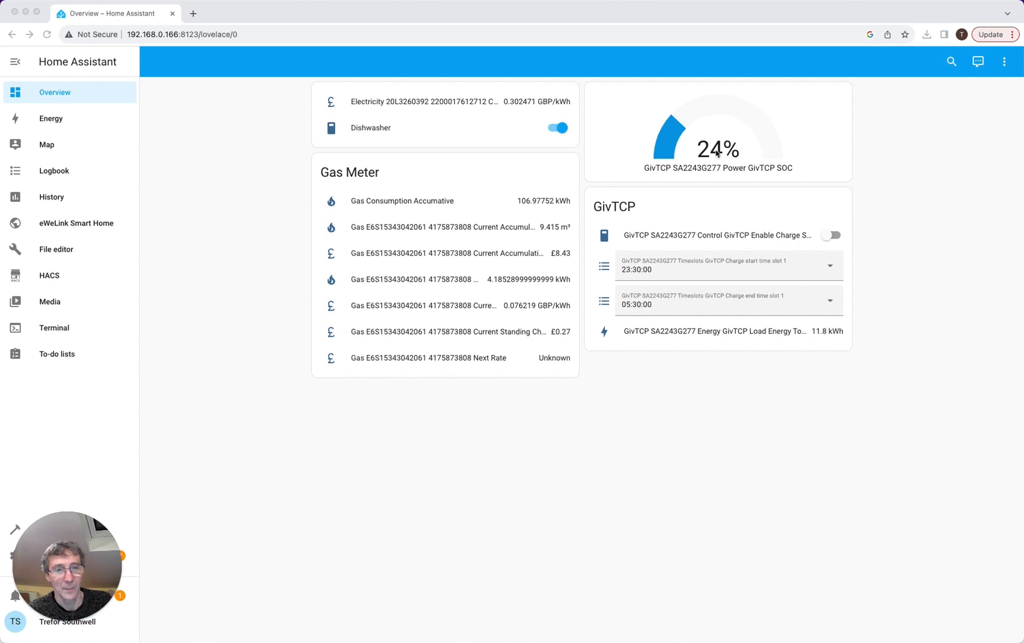
Search the web for "predbat github" in a new browser tab and open the batpred repository on GitHub
left_click(194, 14)
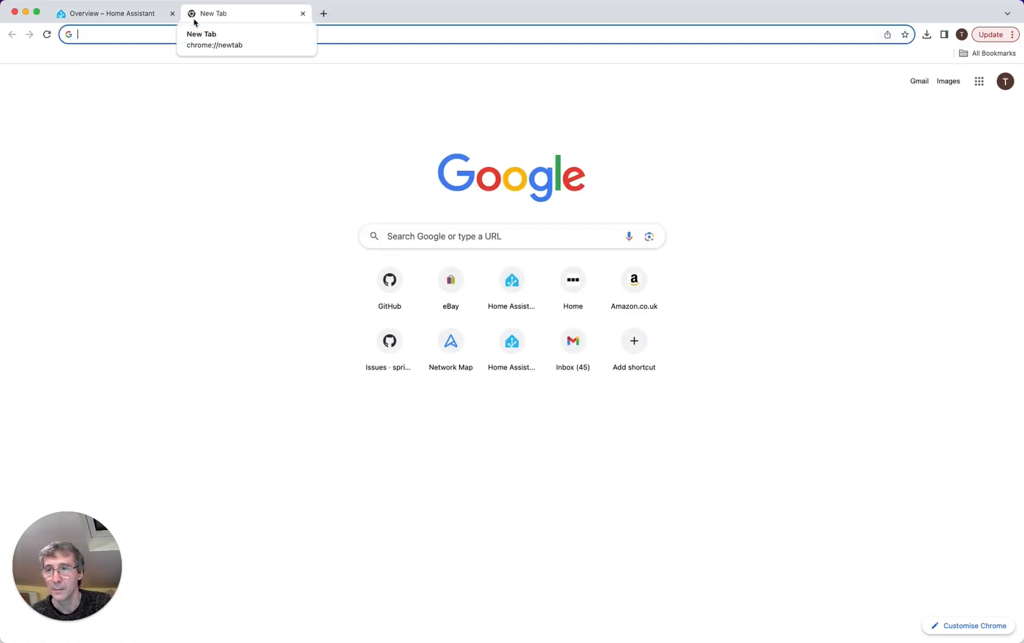
type("predbat")
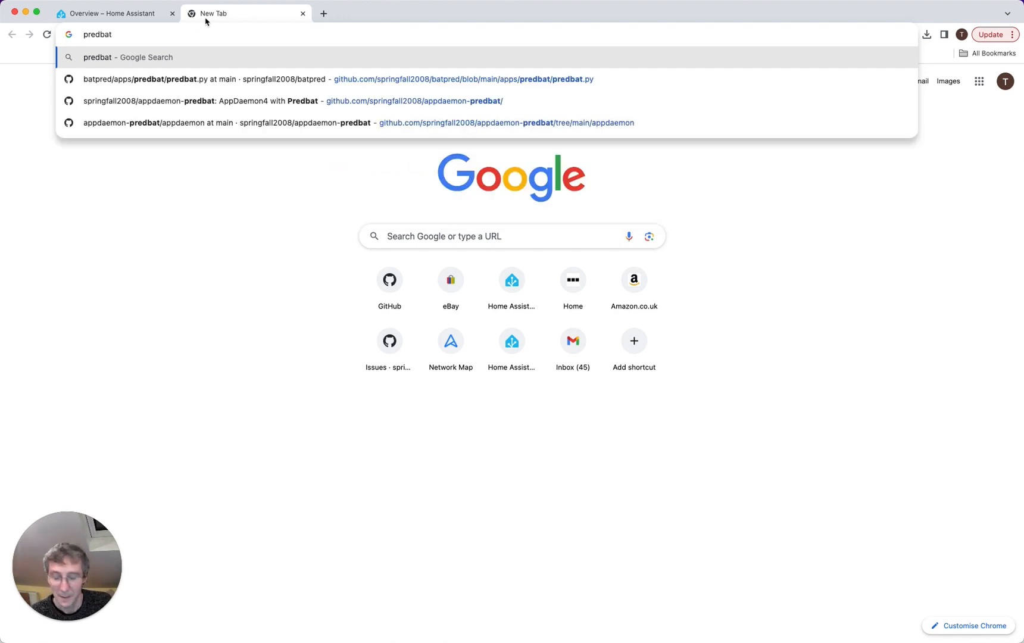
type("github")
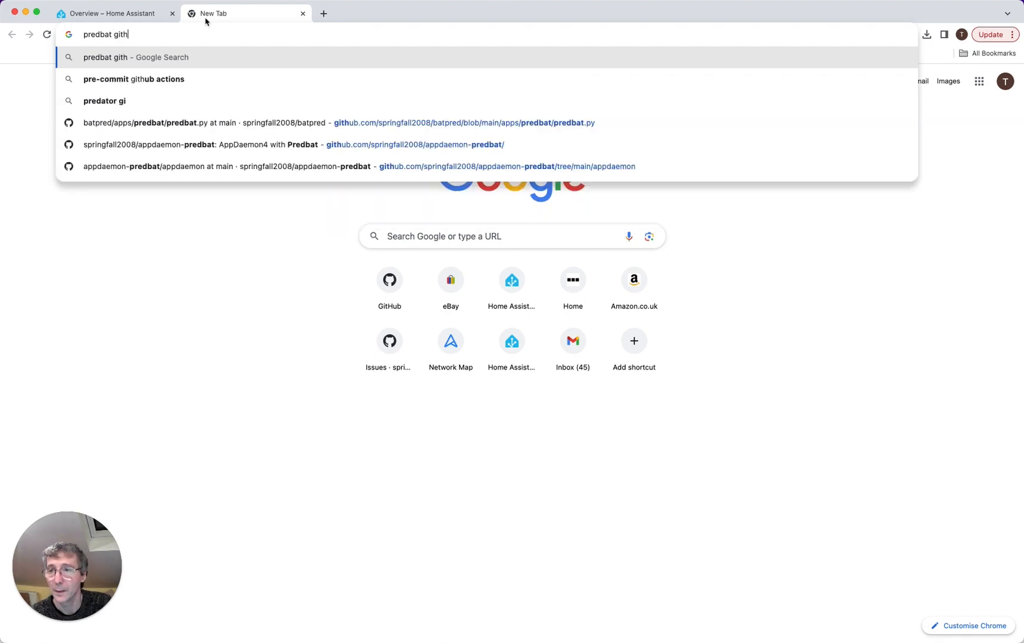
key("Return")
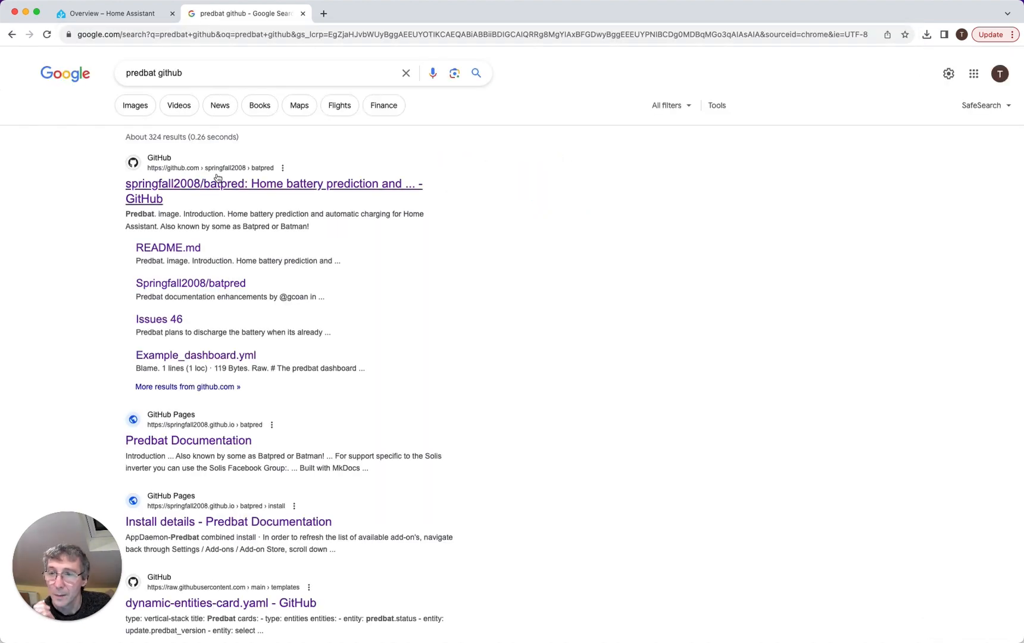
left_click(217, 181)
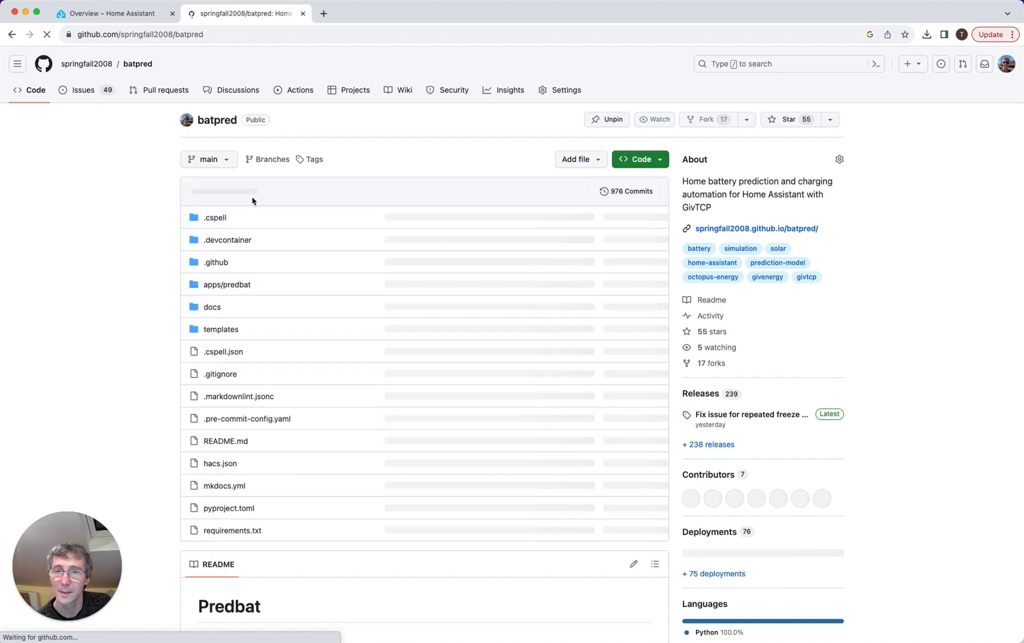
Open the Predbat documentation site linked in the README and go to its Install summary page
scroll(256, 204, "down", 10)
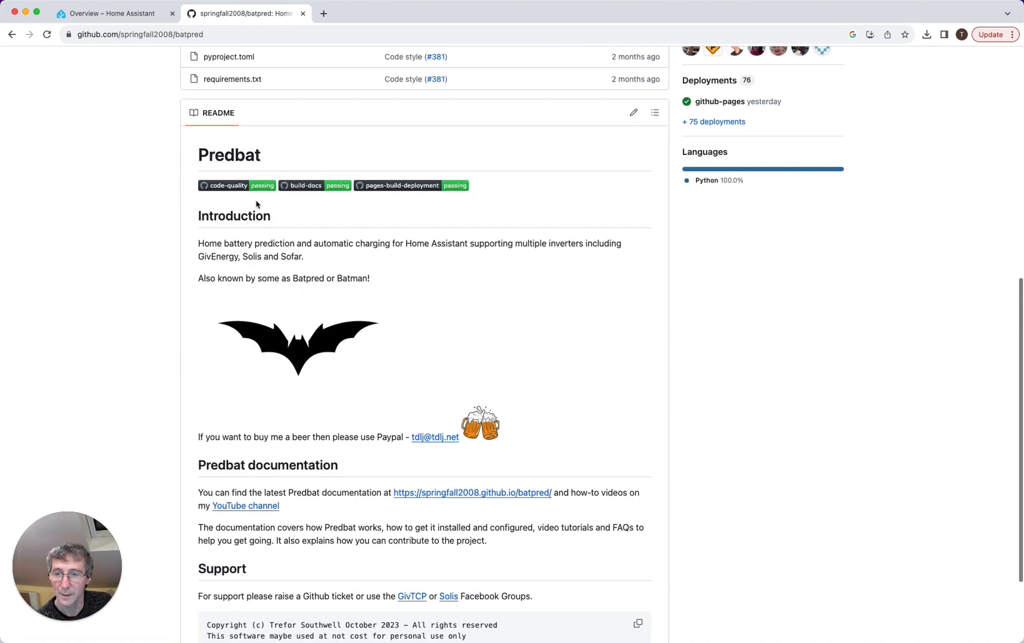
left_click(488, 492)
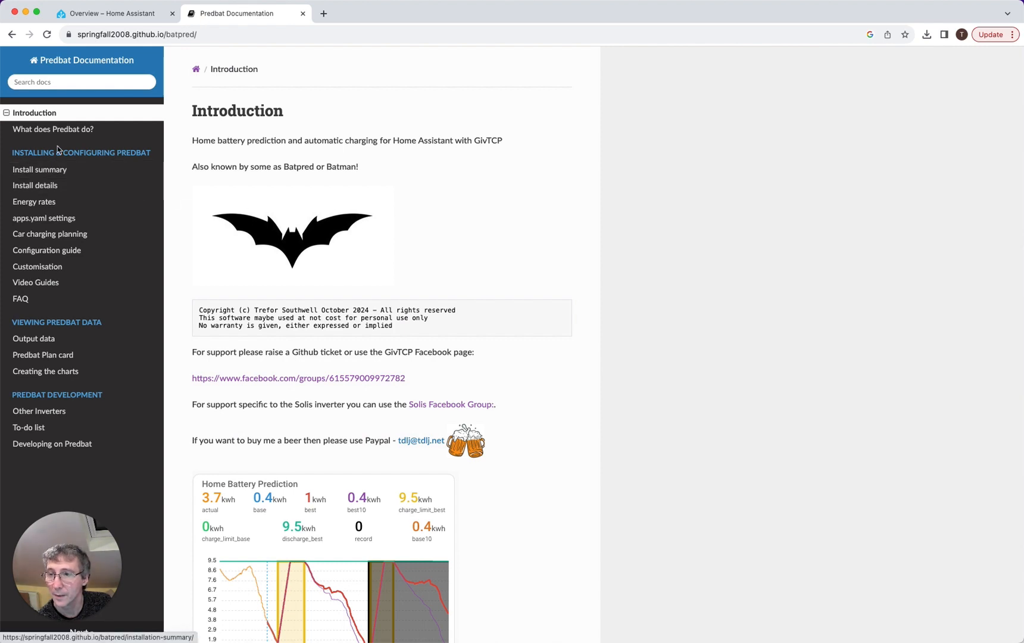
left_click(52, 170)
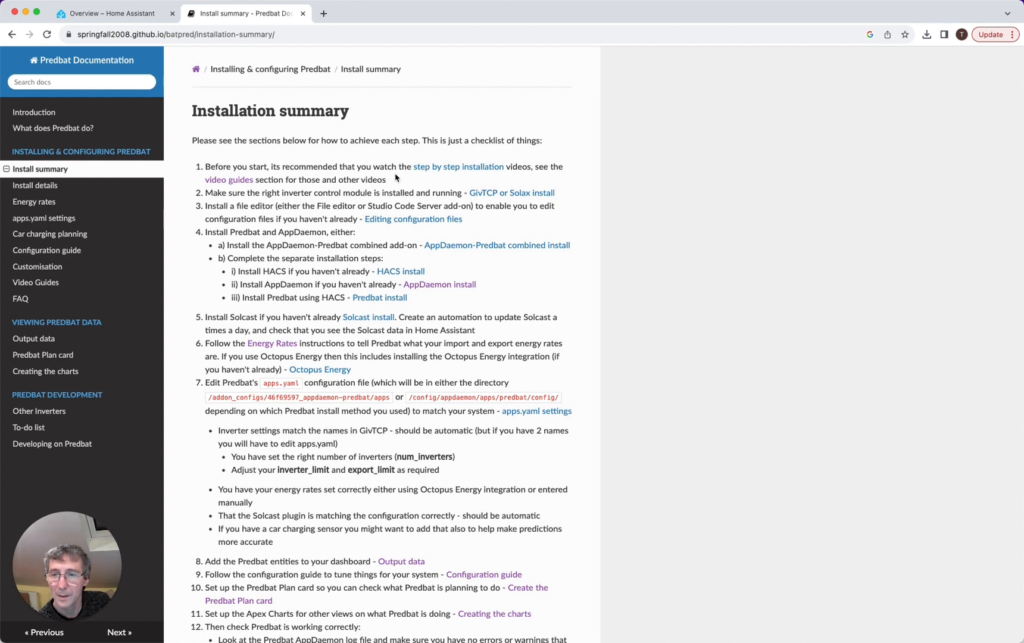
Look over the Install details page, then open the AppDaemon-Predbat combined install instructions linked in the Install summary
left_click(81, 187)
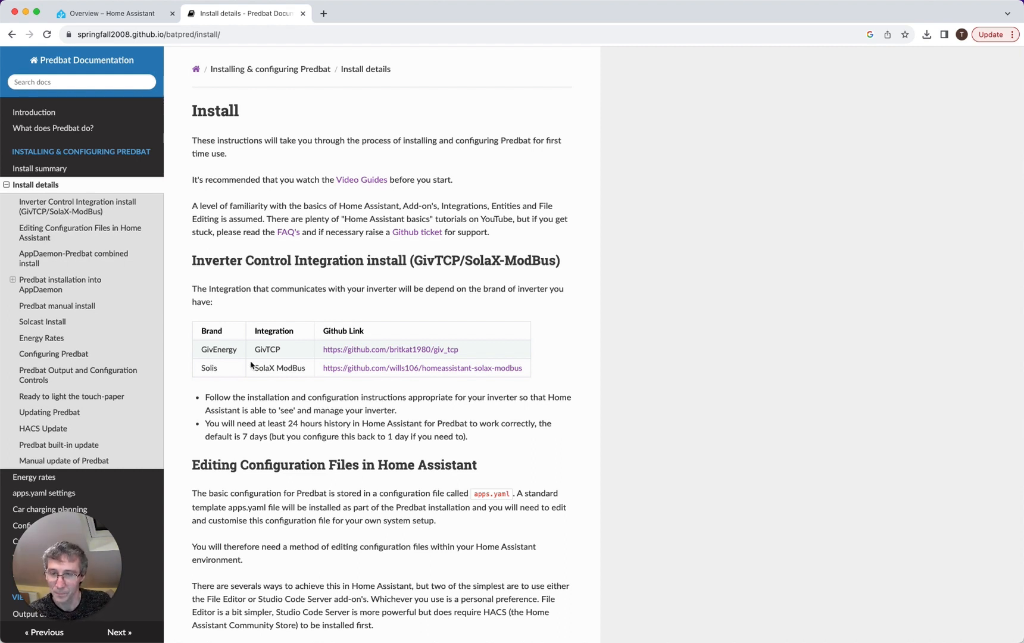
scroll(282, 352, "down", 3)
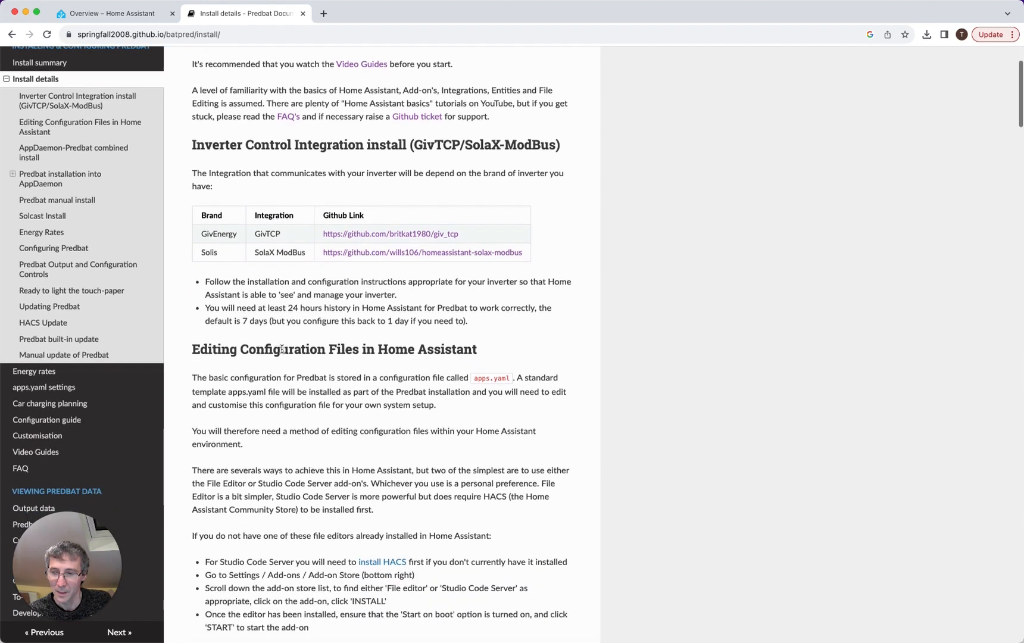
scroll(98, 153, "up", 2)
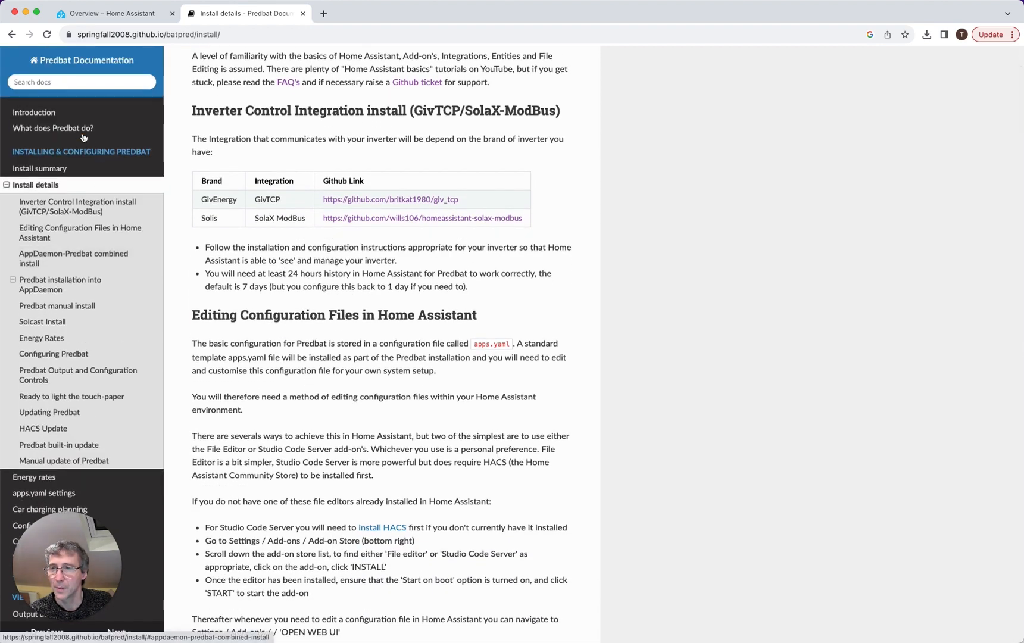
left_click(39, 168)
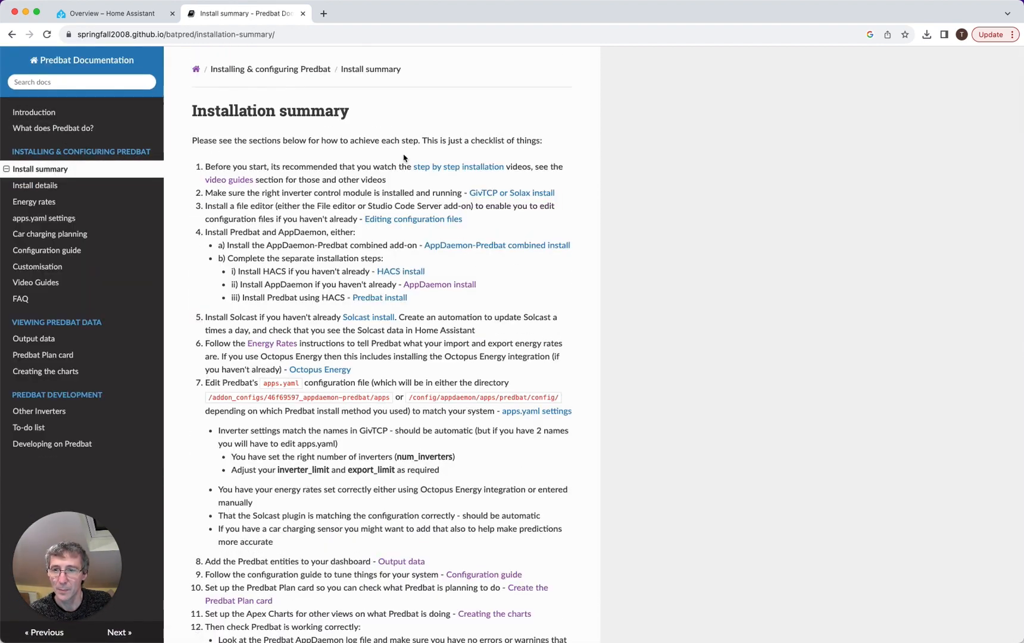
left_click(508, 245)
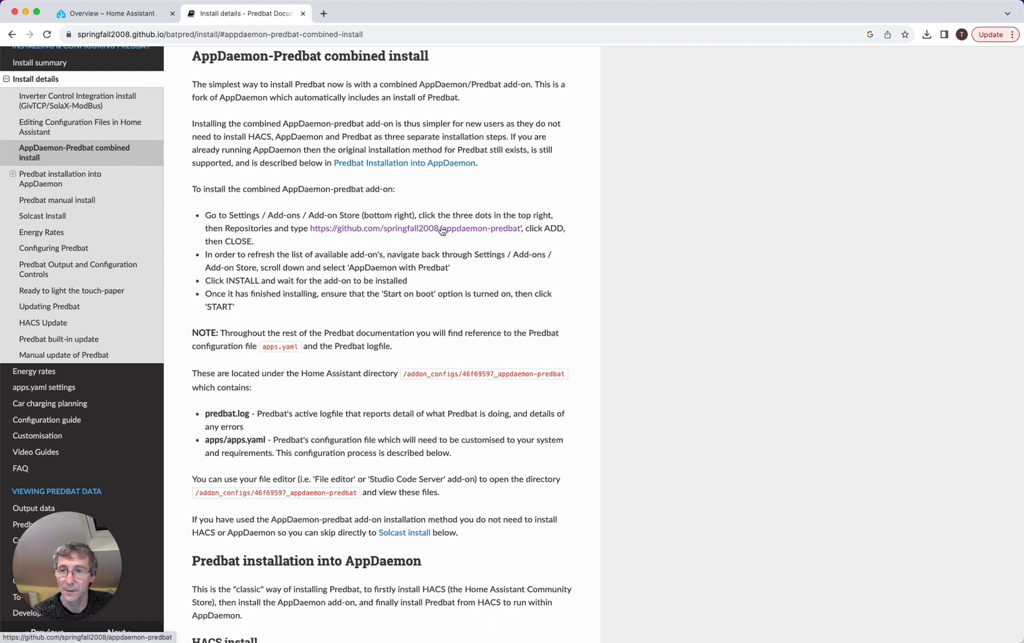
Open the appdaemon-predbat GitHub repository link in a new tab and copy the repository's address
right_click(479, 231)
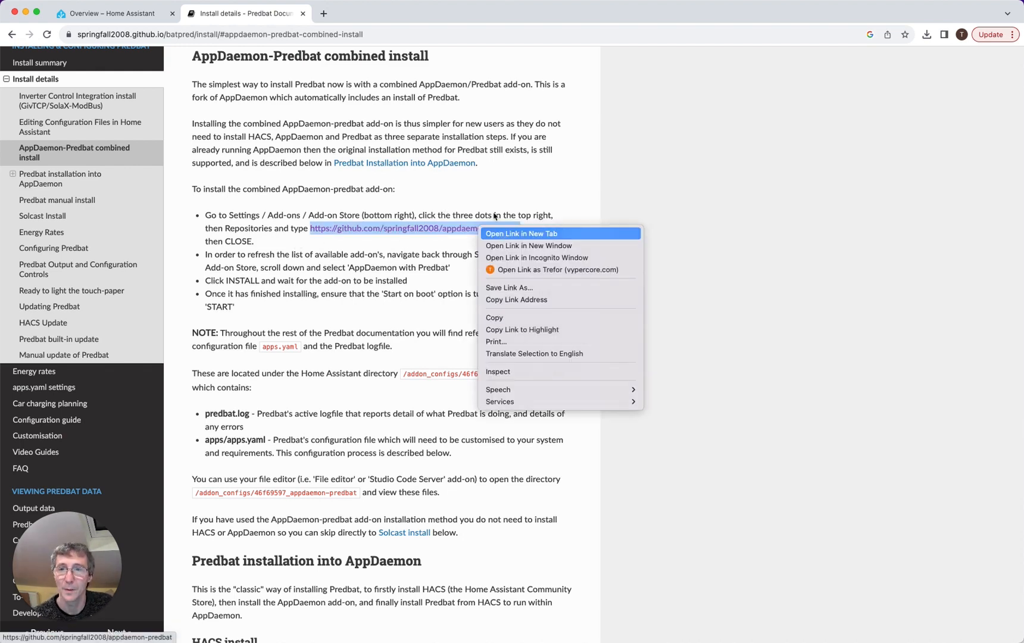
left_click(504, 233)
left_click(355, 14)
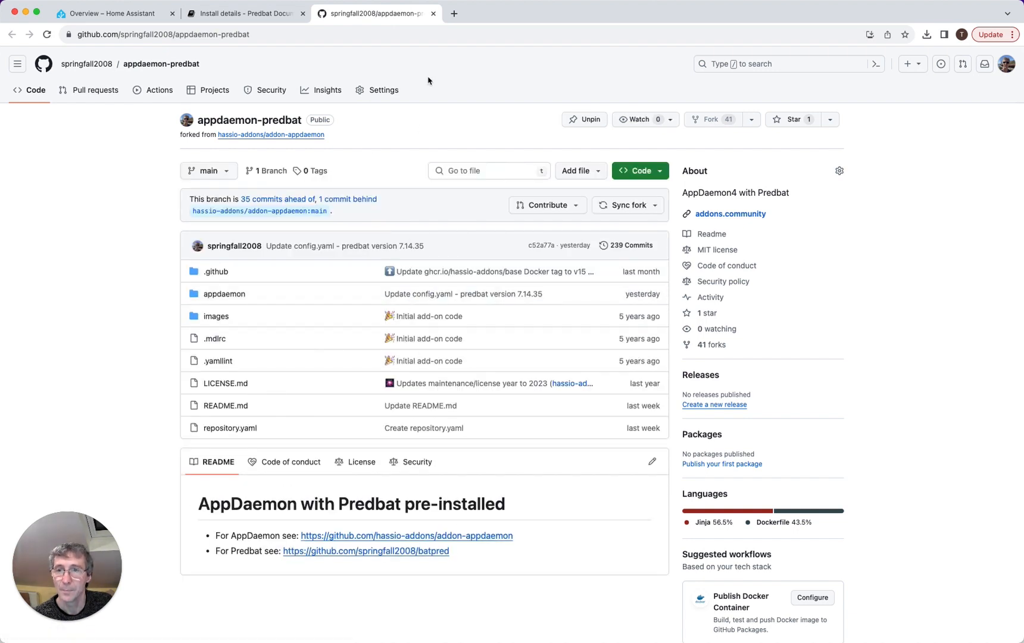
left_click(307, 31)
key("super+c")
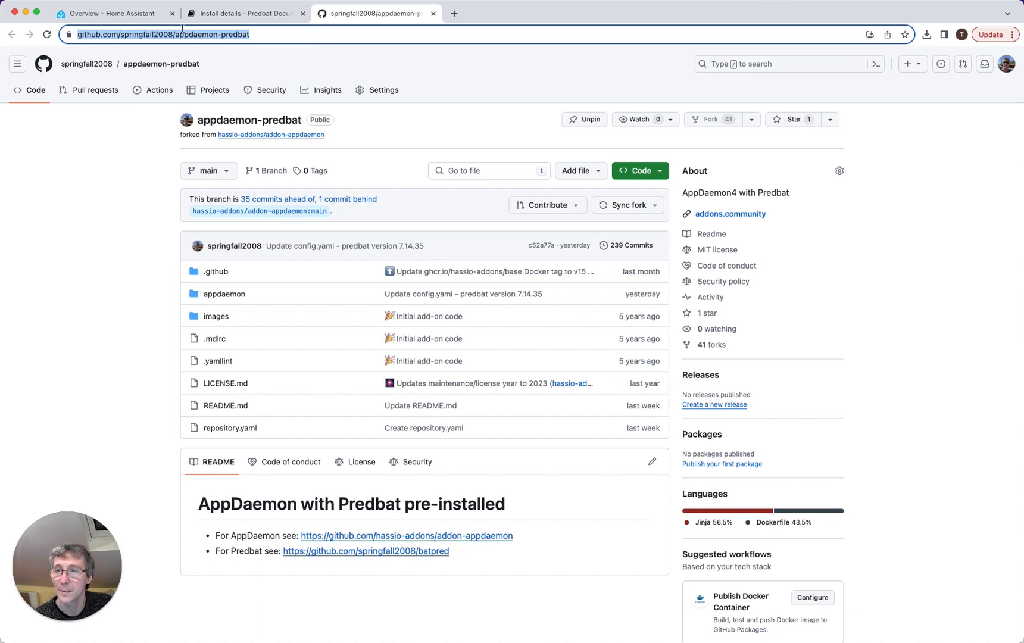
Return to Home Assistant and open the Add-on Store from the add-ons settings
left_click(116, 15)
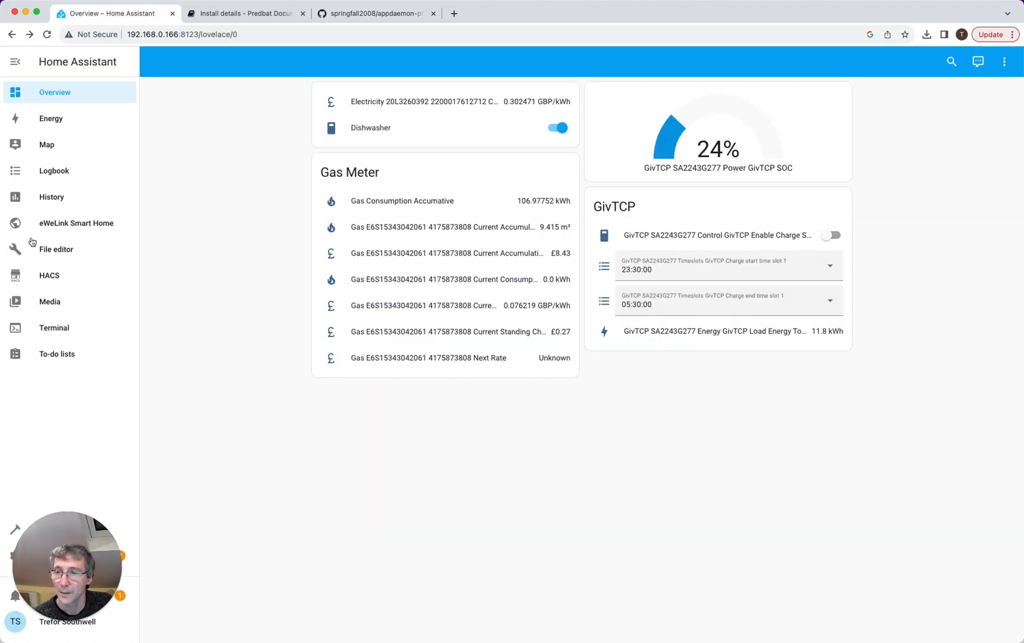
left_click_drag(84, 523, 173, 522)
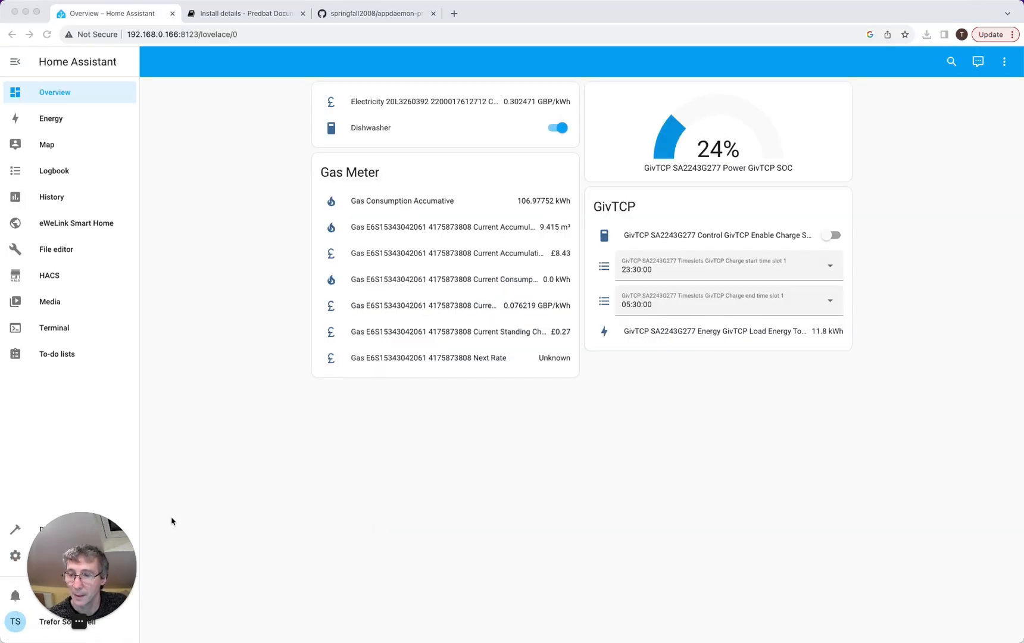
left_click(88, 556)
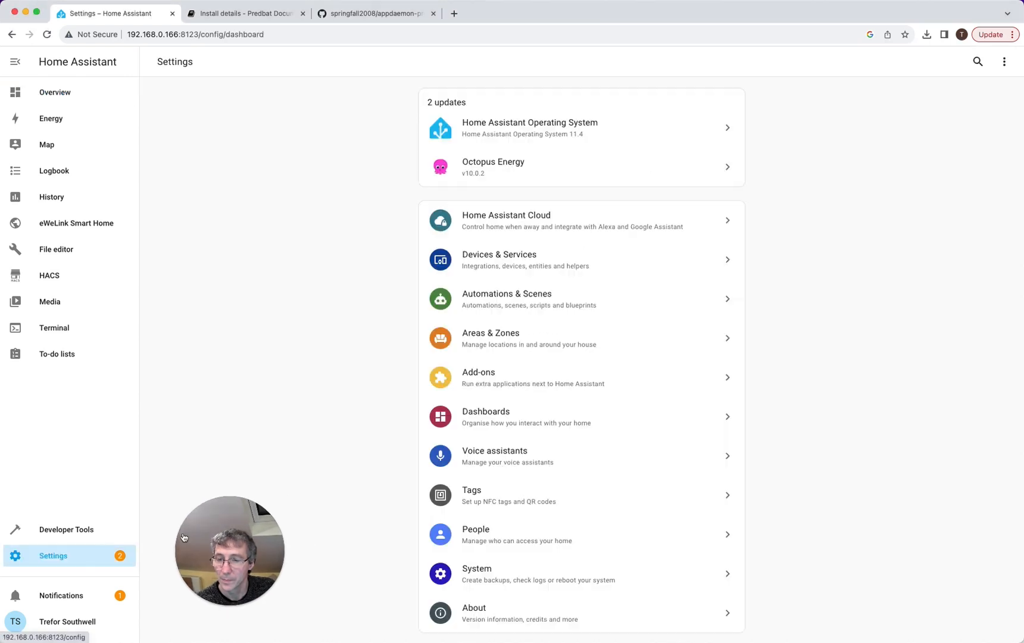
left_click(559, 380)
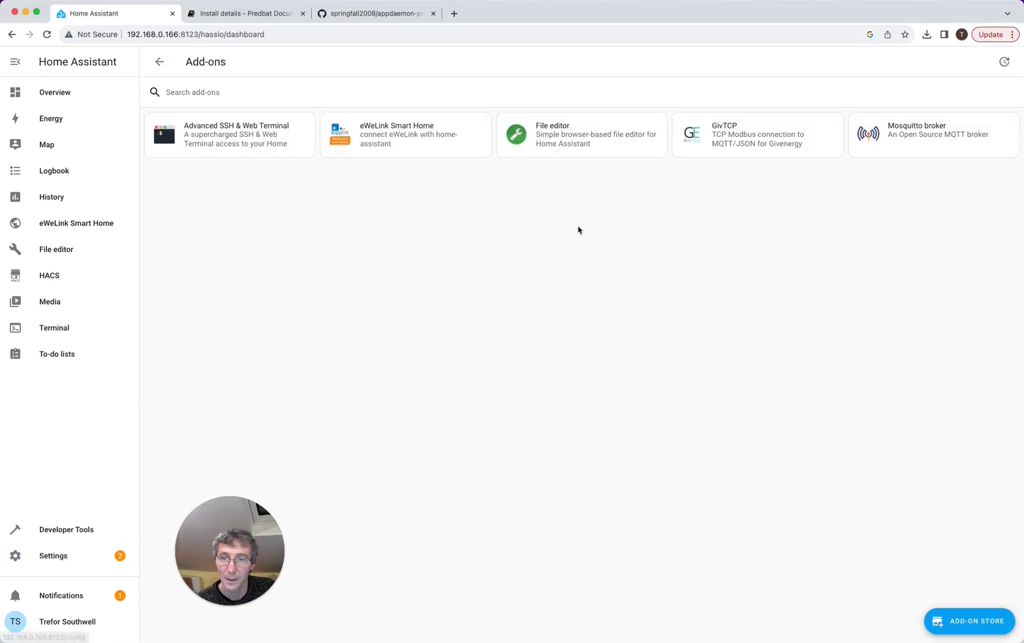
left_click(967, 619)
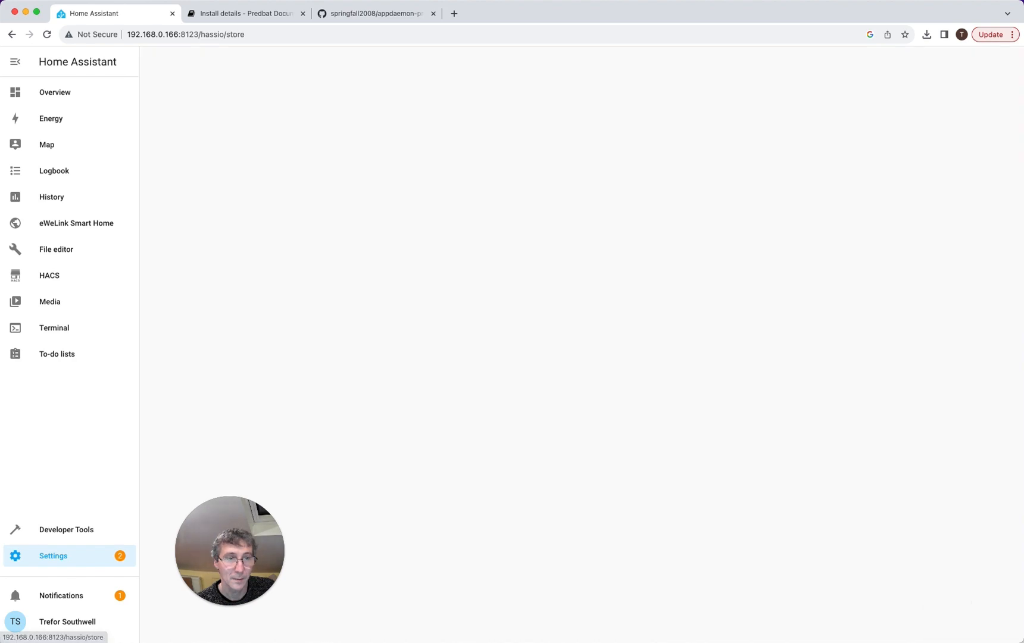
Add the copied appdaemon-predbat GitHub address to the add-on repositories and close the repository manager
left_click(1005, 62)
left_click(960, 113)
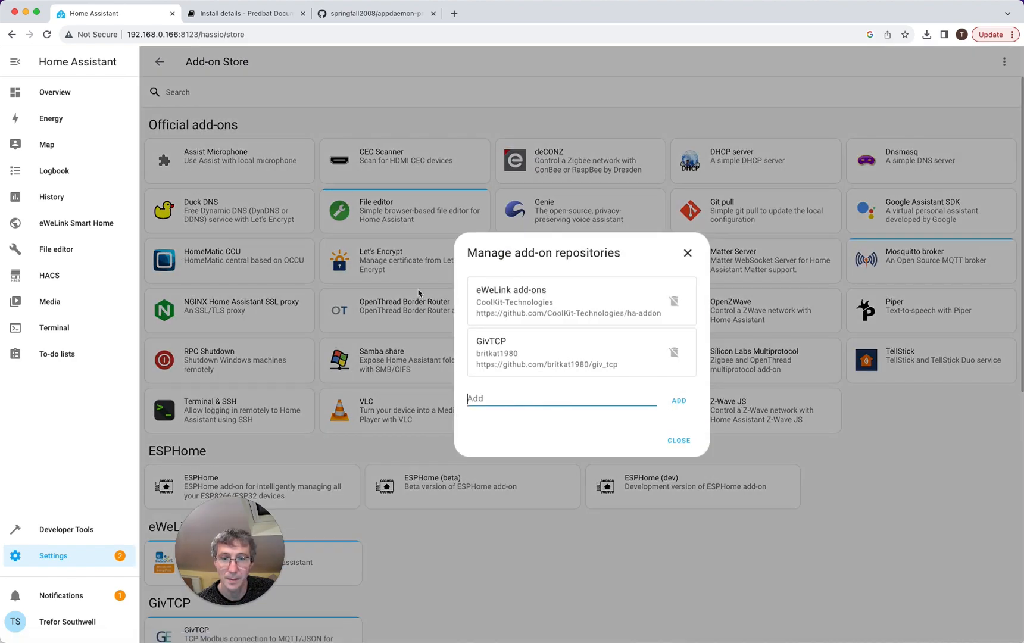
key("super+v")
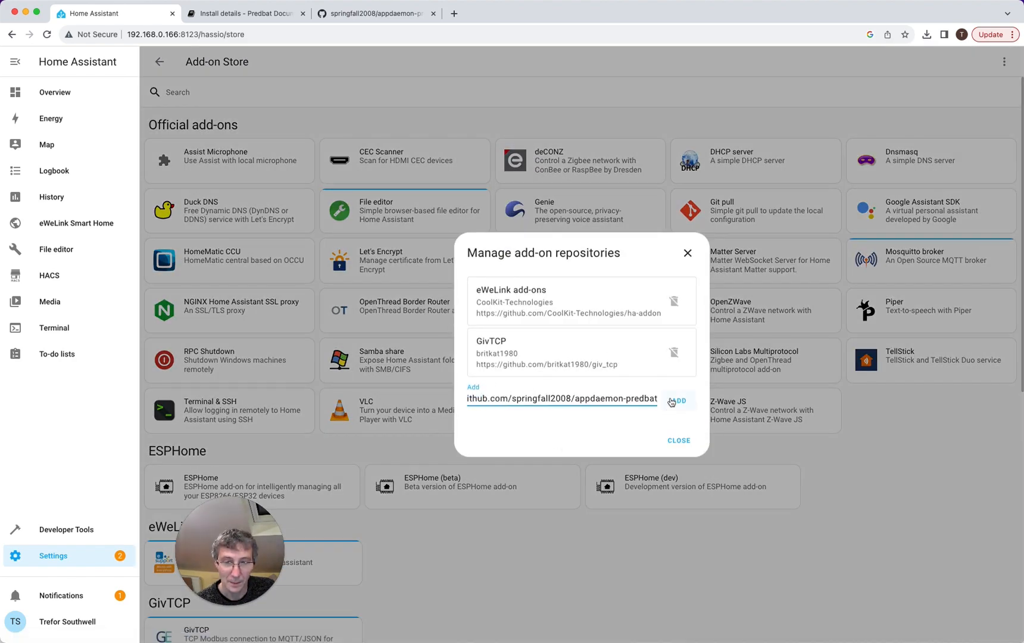
left_click(671, 401)
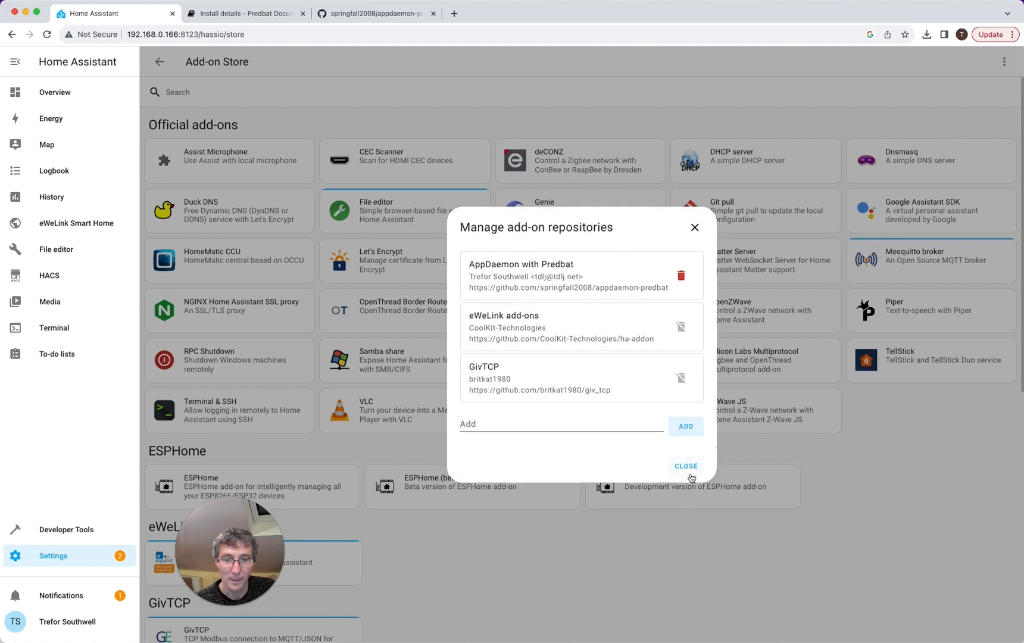
left_click(687, 467)
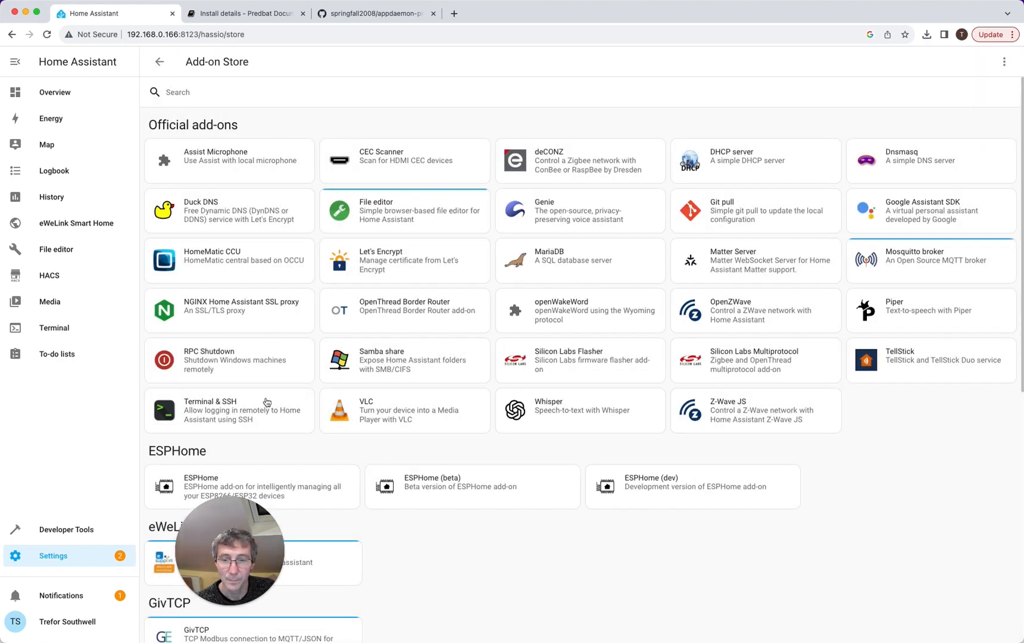
Reload the Add-on Store page and install the appdaemon-predbat add-on
left_click(46, 35)
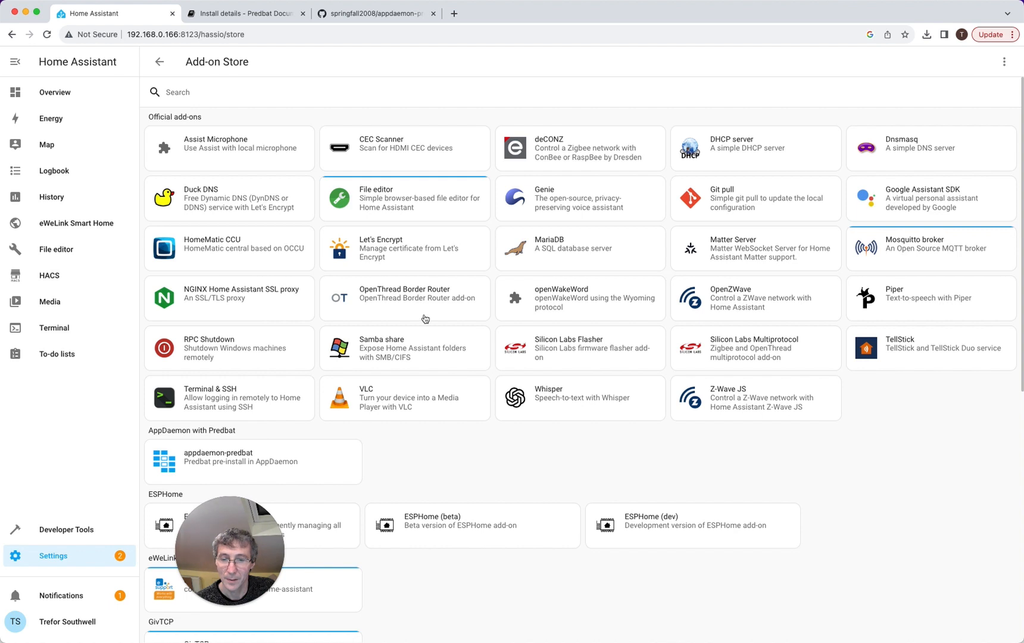
left_click(227, 454)
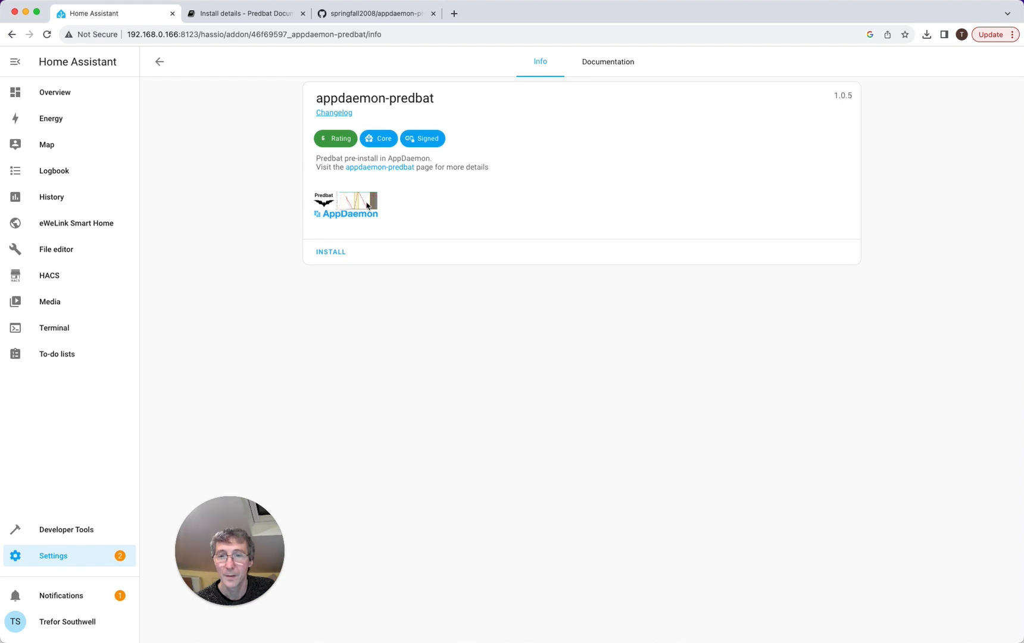
left_click(332, 252)
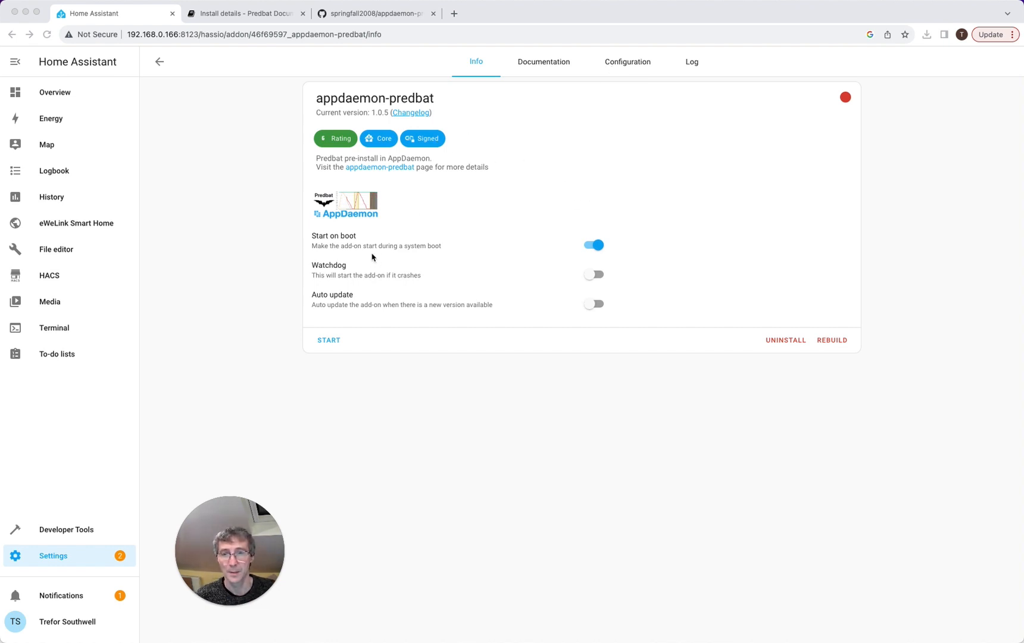
Review the configuration options of the appdaemon-predbat add-on, then start the add-on
left_click(626, 63)
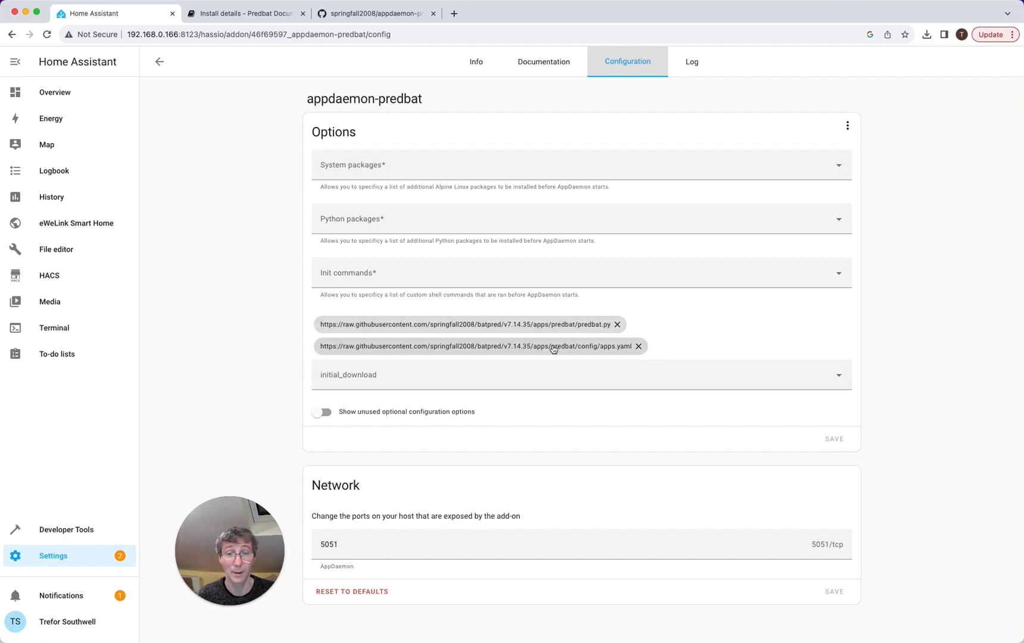
left_click(487, 68)
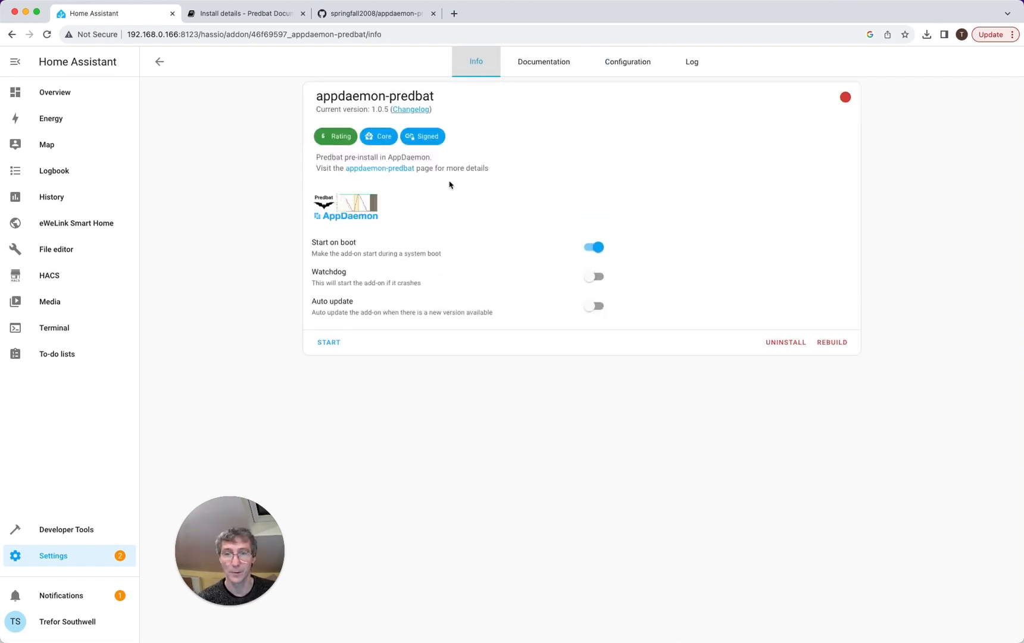
left_click(332, 343)
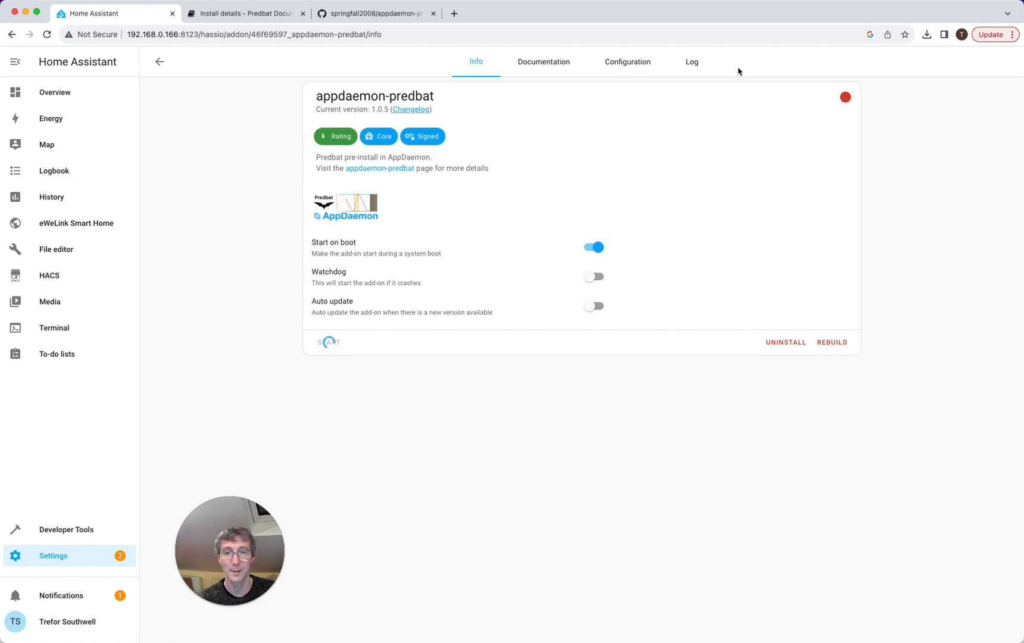
Check the startup log of appdaemon-predbat and return to the add-on's info page
left_click(693, 65)
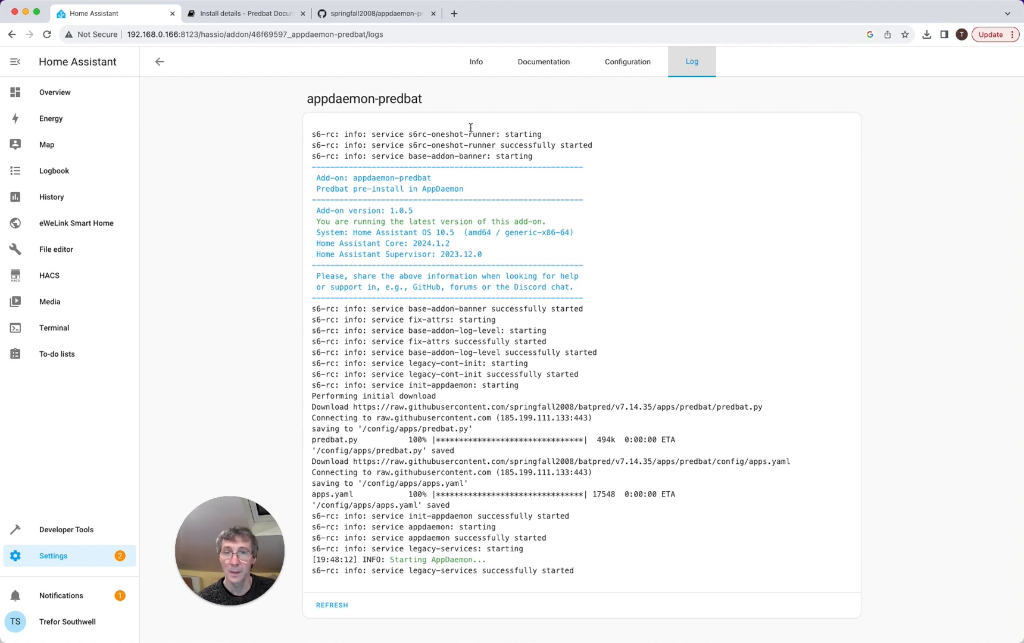
left_click(489, 63)
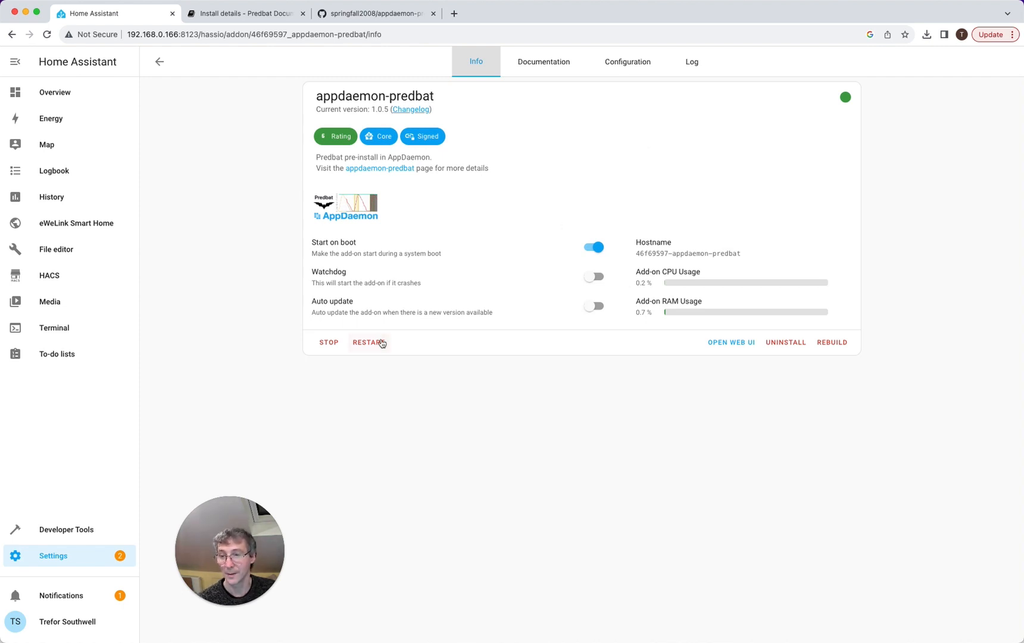
Open the File editor add-on's configuration and check its Enforce Basepath option
left_click(54, 556)
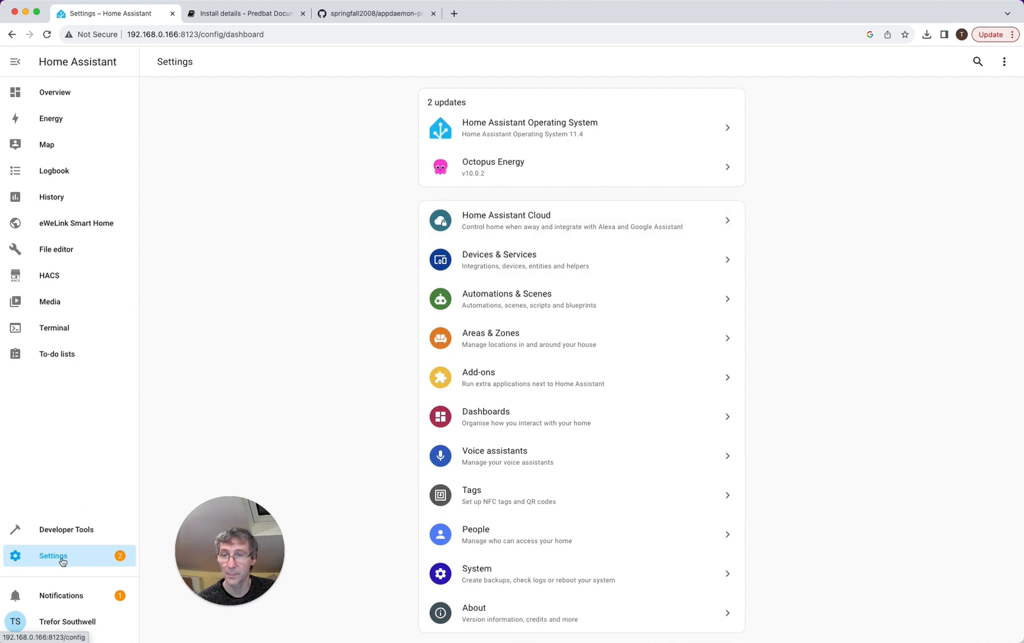
left_click(563, 385)
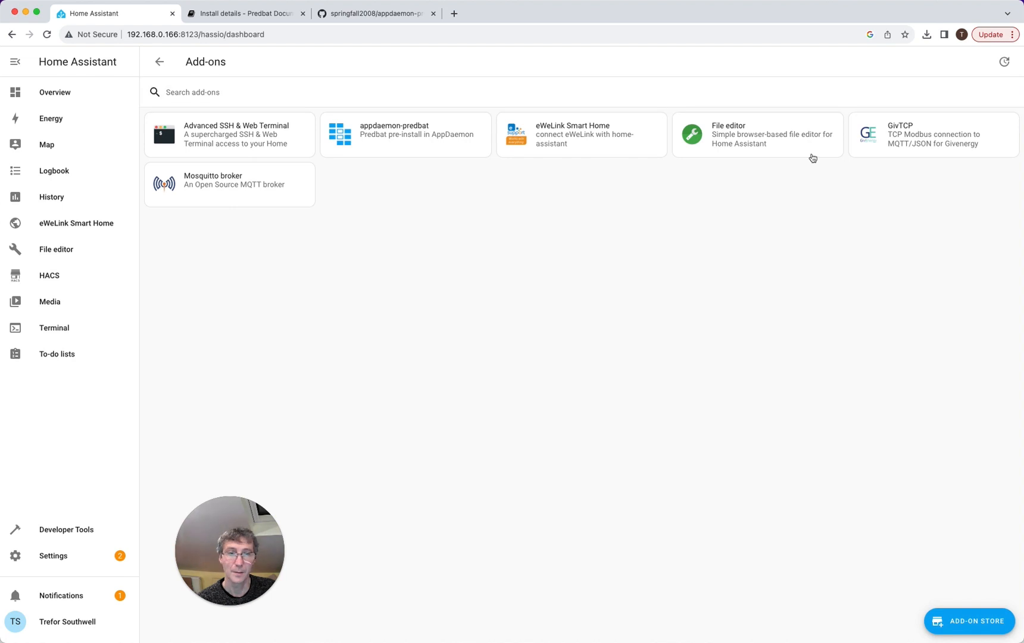
left_click(769, 141)
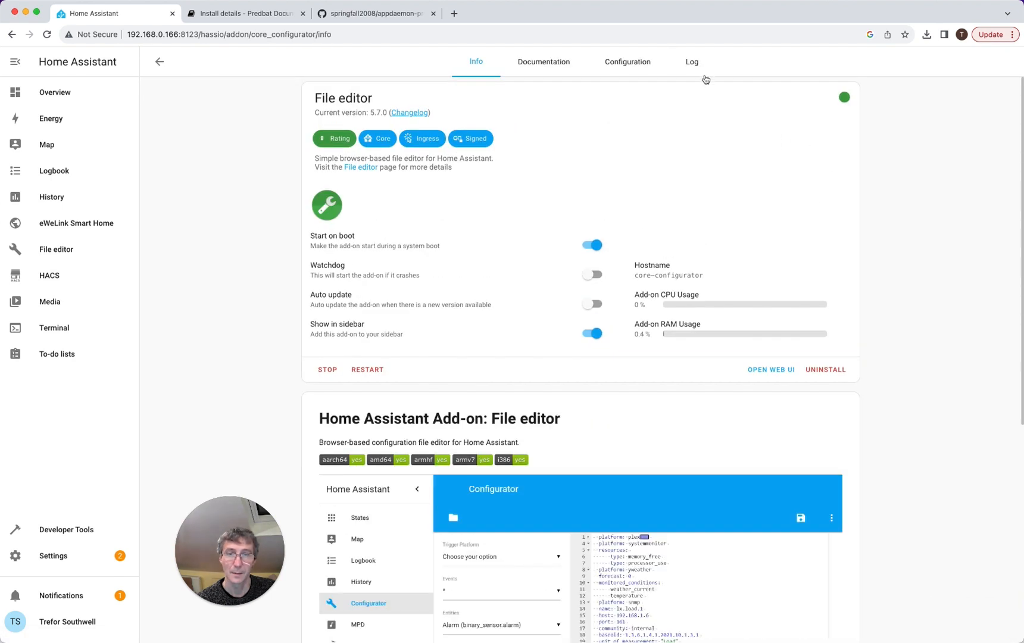
left_click(617, 63)
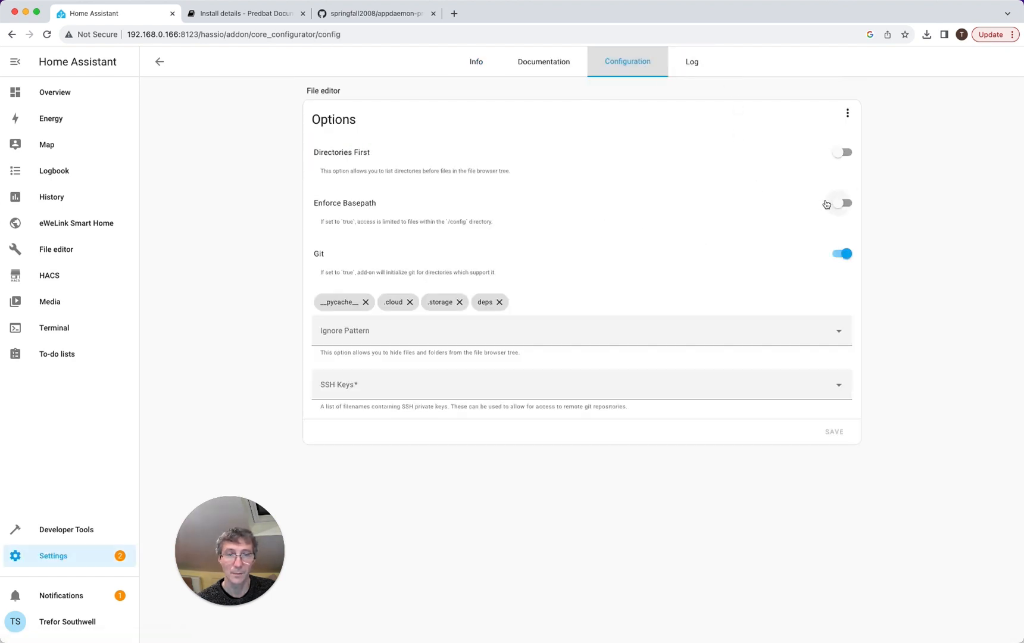
Open the File editor and browse to the addon_configs/46f69597_appdaemon-predbat folder
left_click(52, 250)
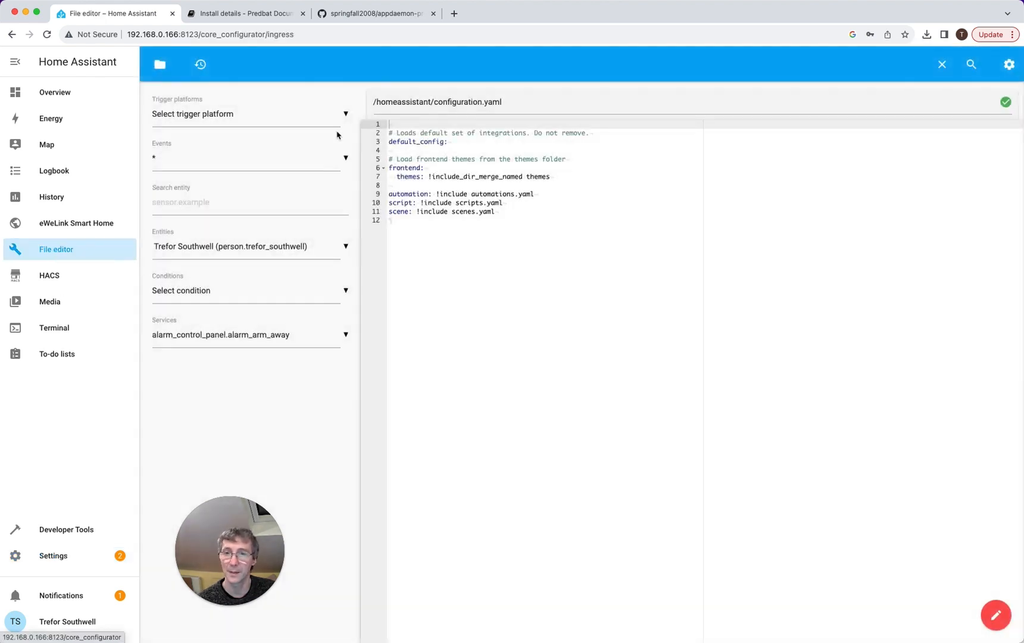
left_click(160, 64)
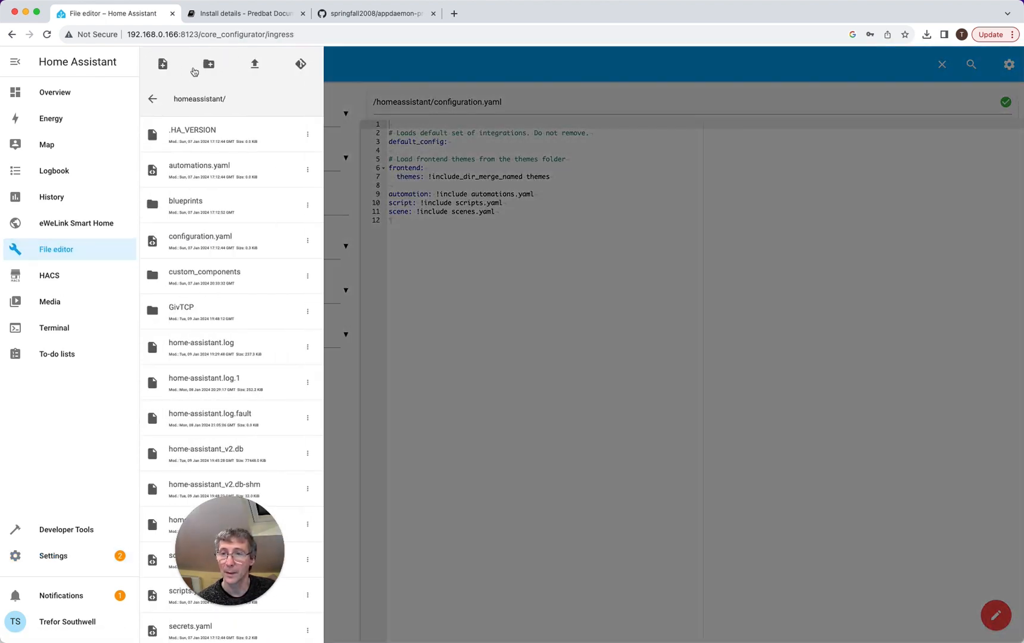
left_click(153, 99)
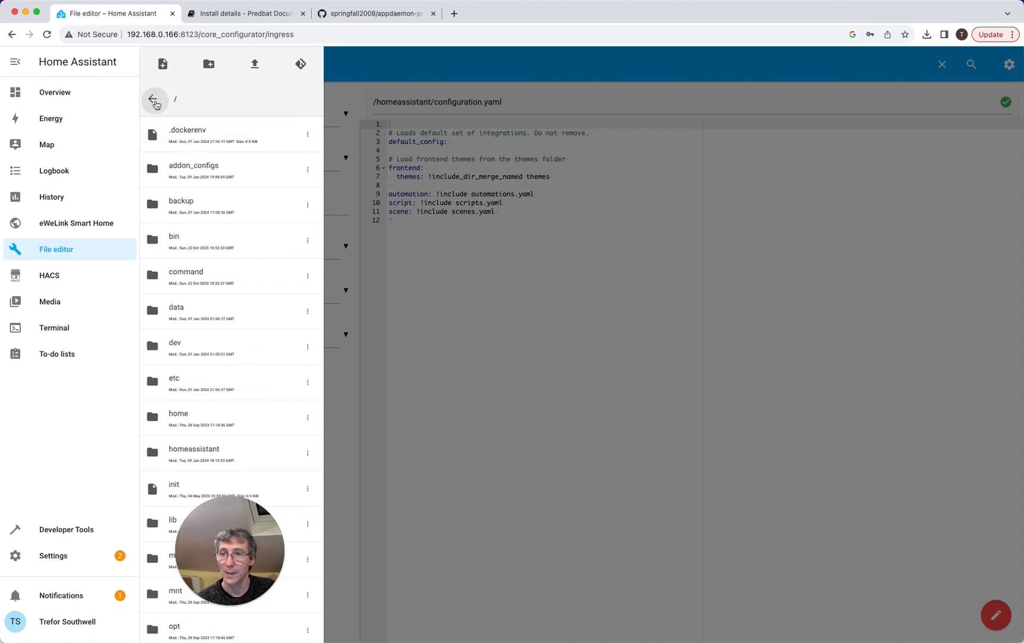
left_click(216, 173)
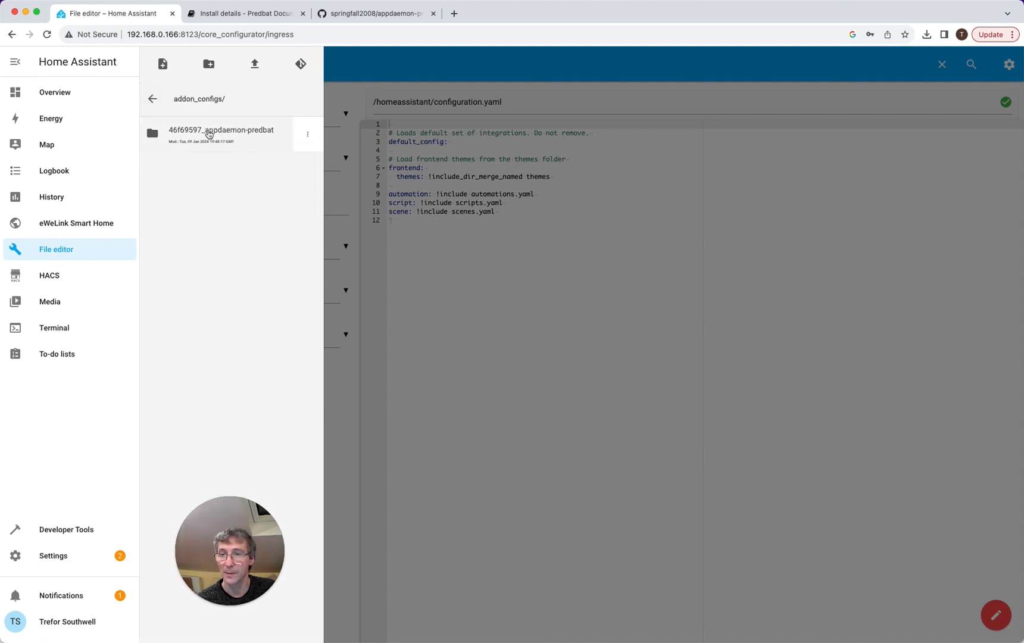
left_click(209, 134)
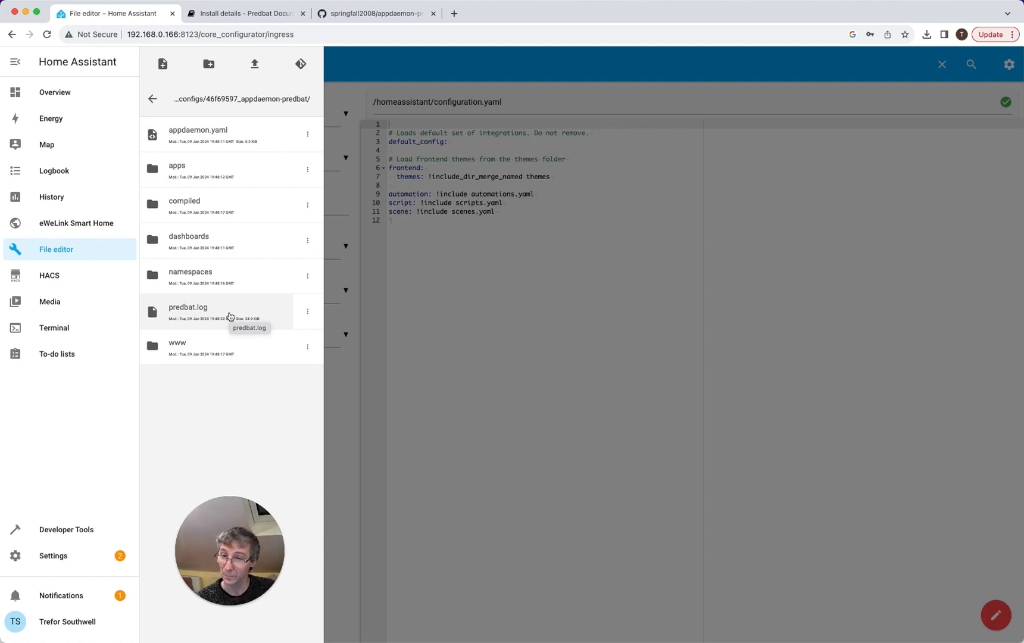
Open predbat.log and read through its entries to the end of the file
left_click(211, 316)
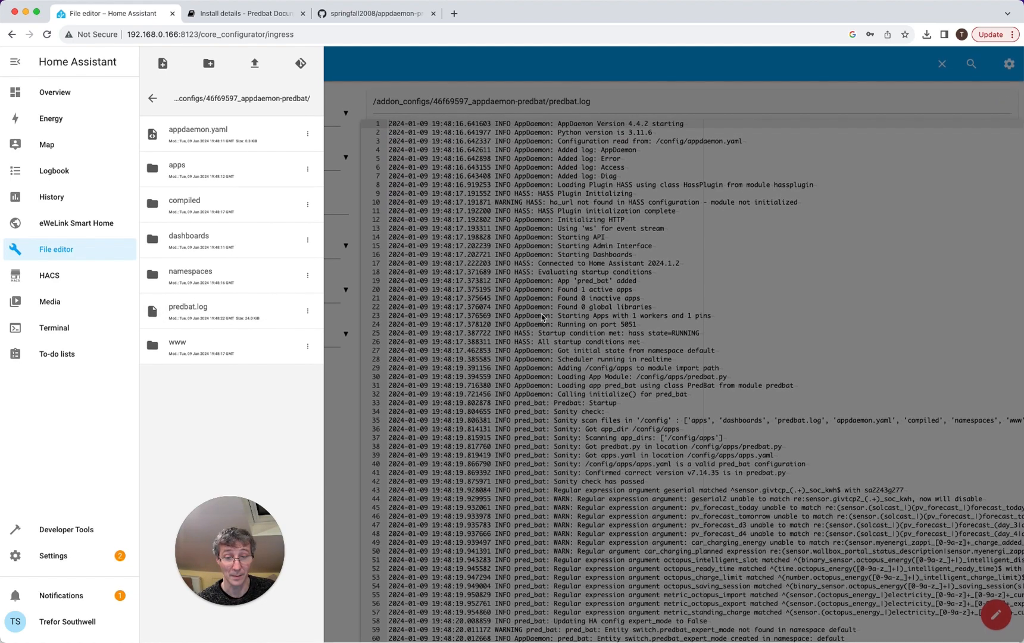
scroll(542, 316, "down", 20)
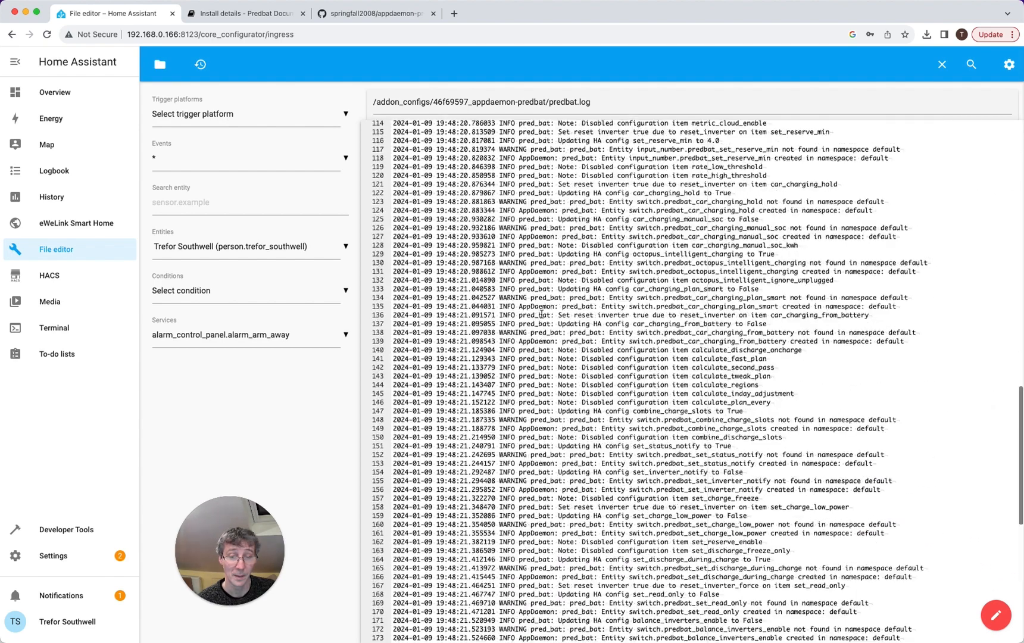
scroll(542, 314, "down", 10)
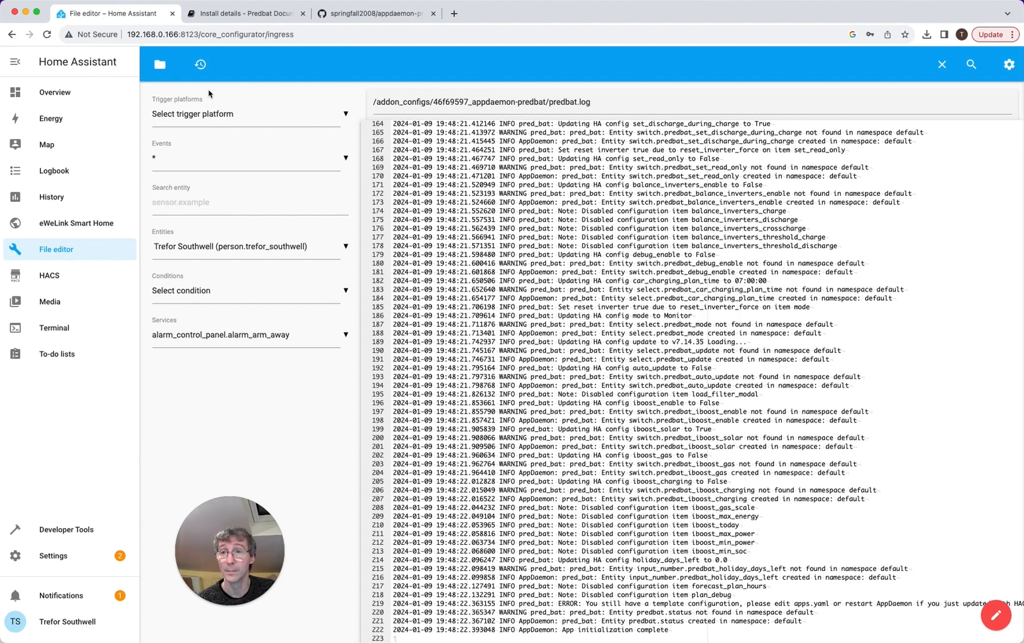
Open apps.yaml from the add-on's apps folder and go to the beginning of the file
left_click(162, 67)
left_click(209, 162)
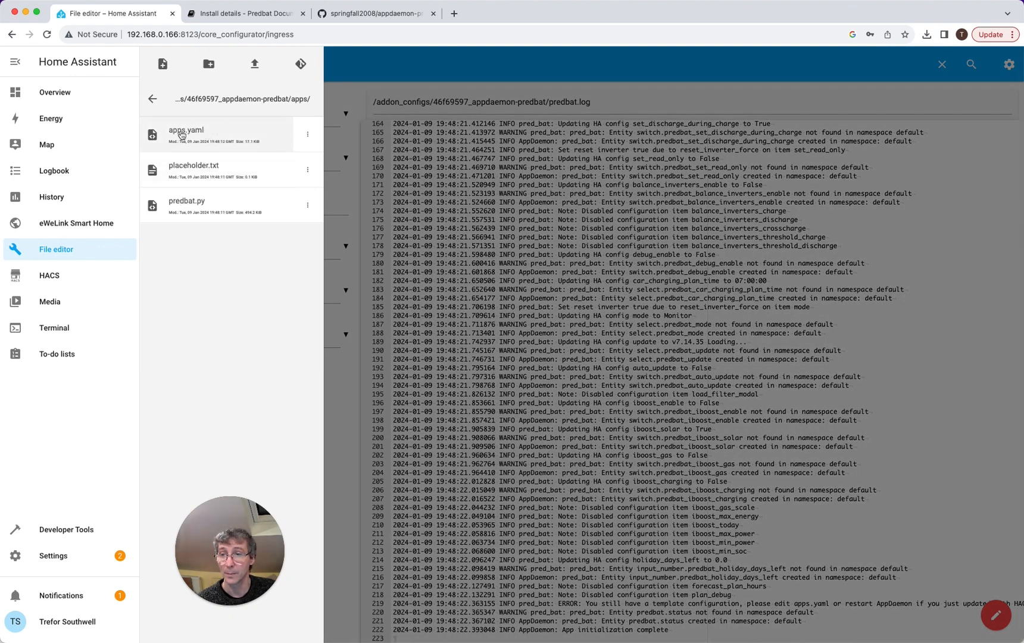
left_click(227, 135)
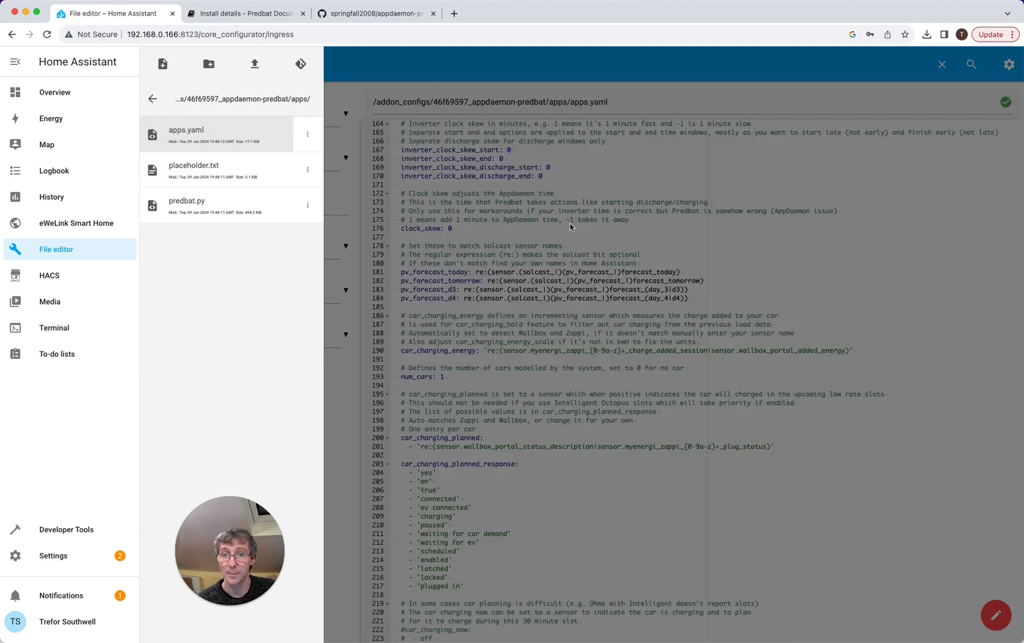
scroll(543, 237, "up", 20)
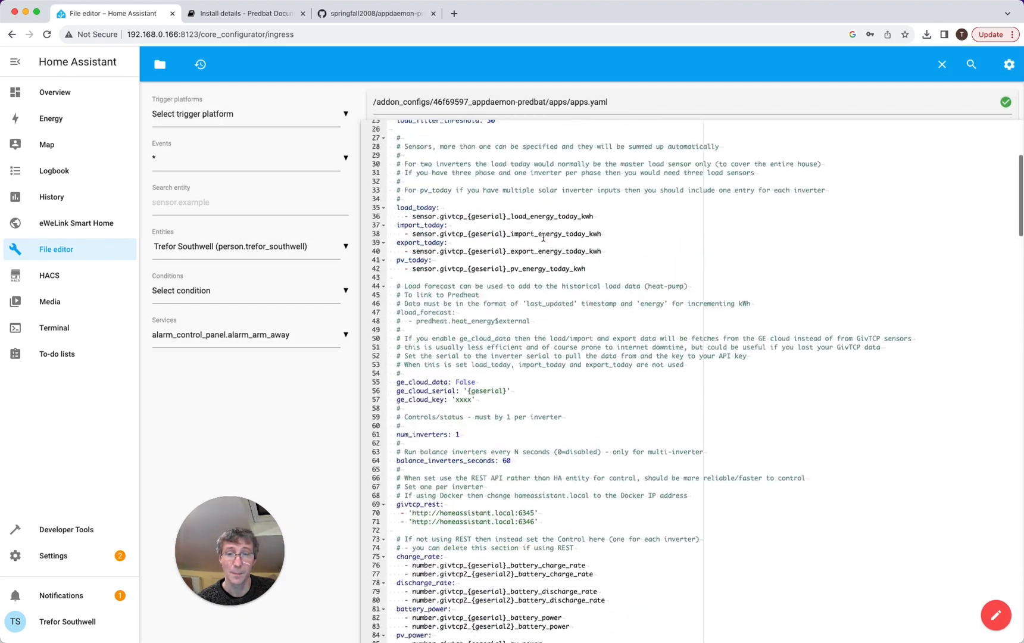
scroll(543, 237, "up", 3)
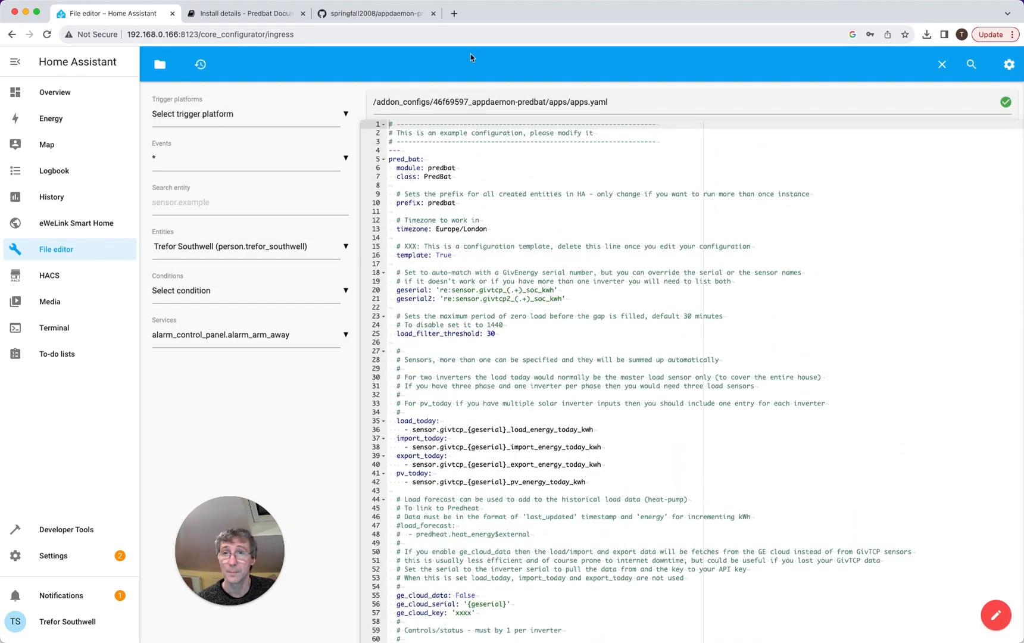
Close the appdaemon-predbat GitHub page and return to the start of the Predbat install documentation
left_click(383, 14)
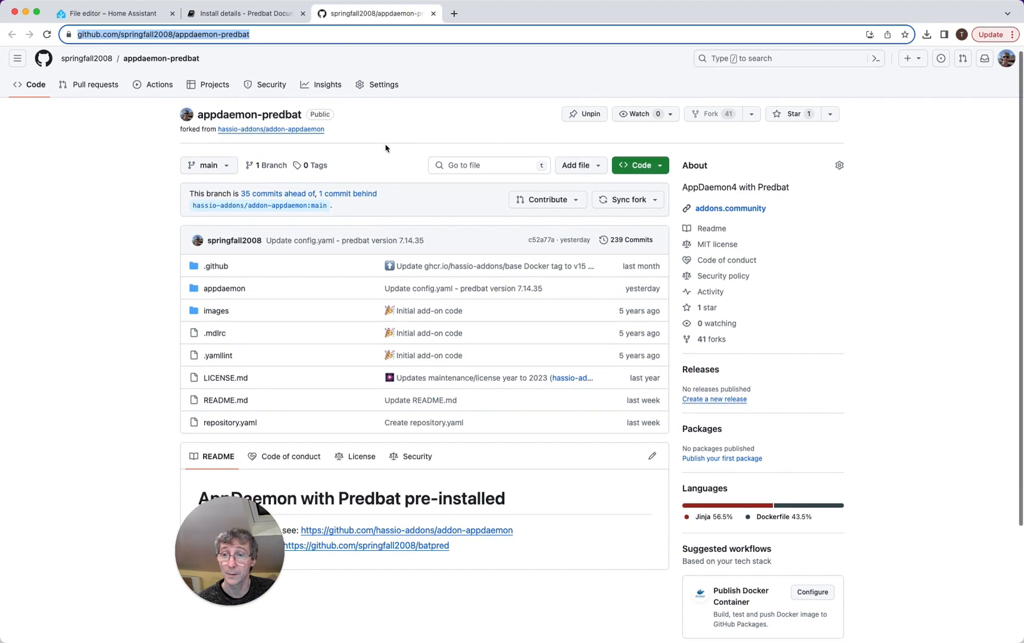
left_click(433, 13)
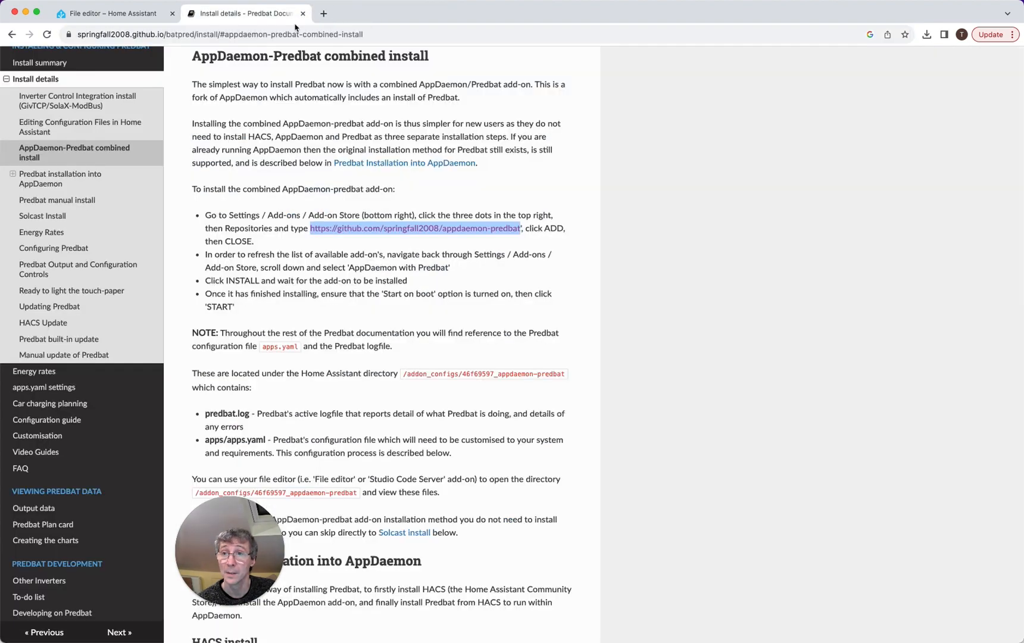
scroll(341, 81, "up", 10)
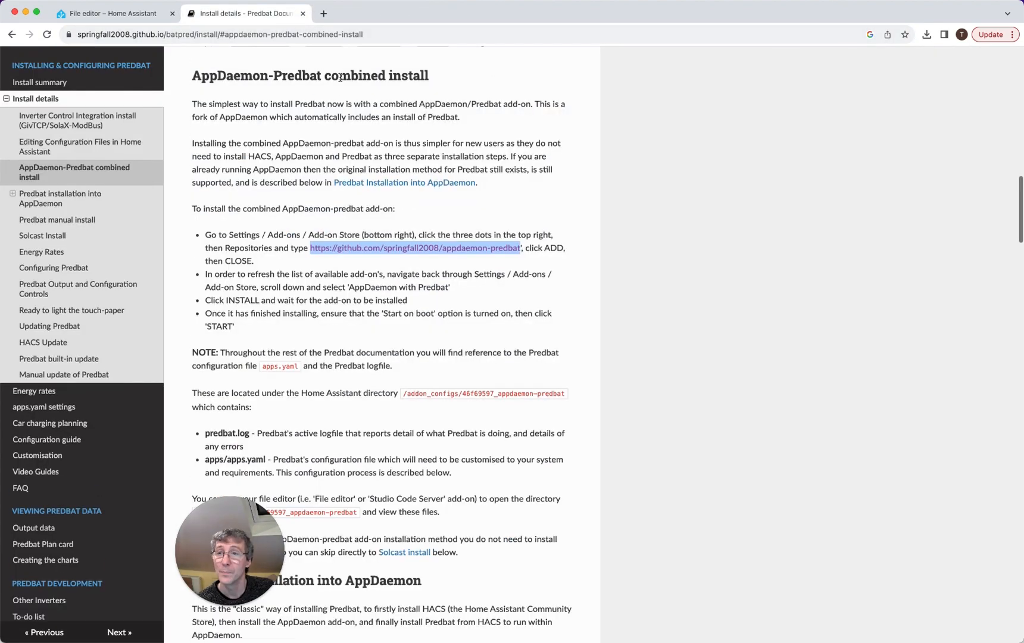
scroll(341, 81, "up", 5)
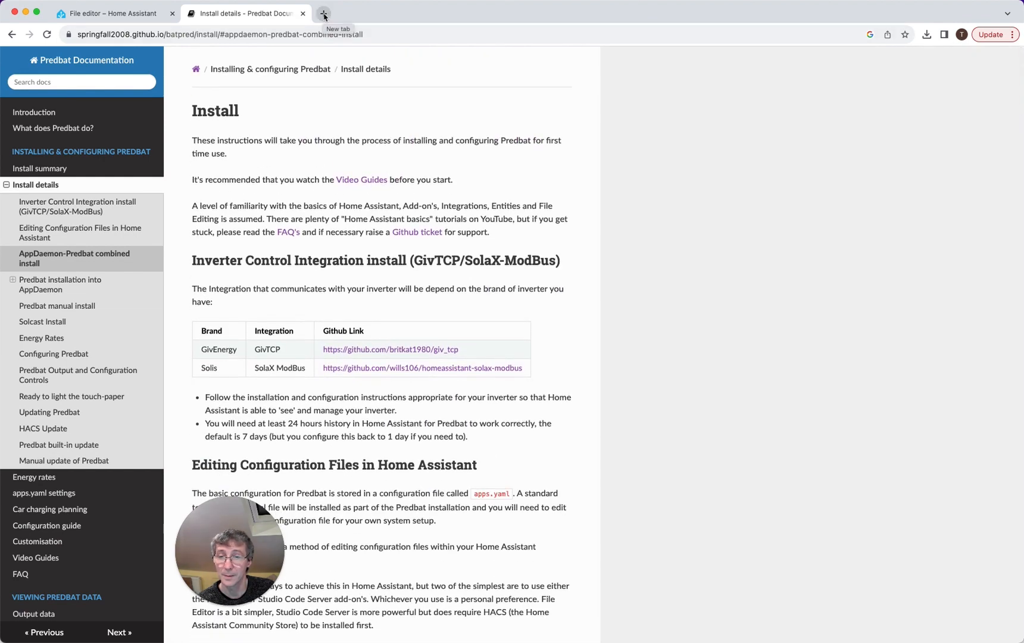
Open the GitHub repository github.com/springfall2008/batpred in a new browser tab
left_click(325, 14)
type("git")
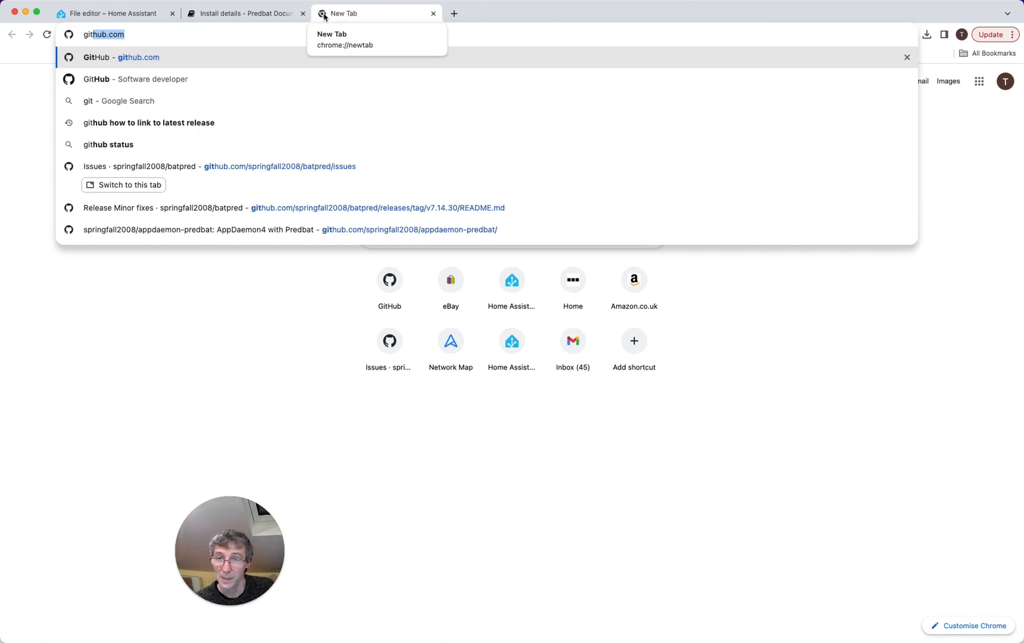
type("hub.com")
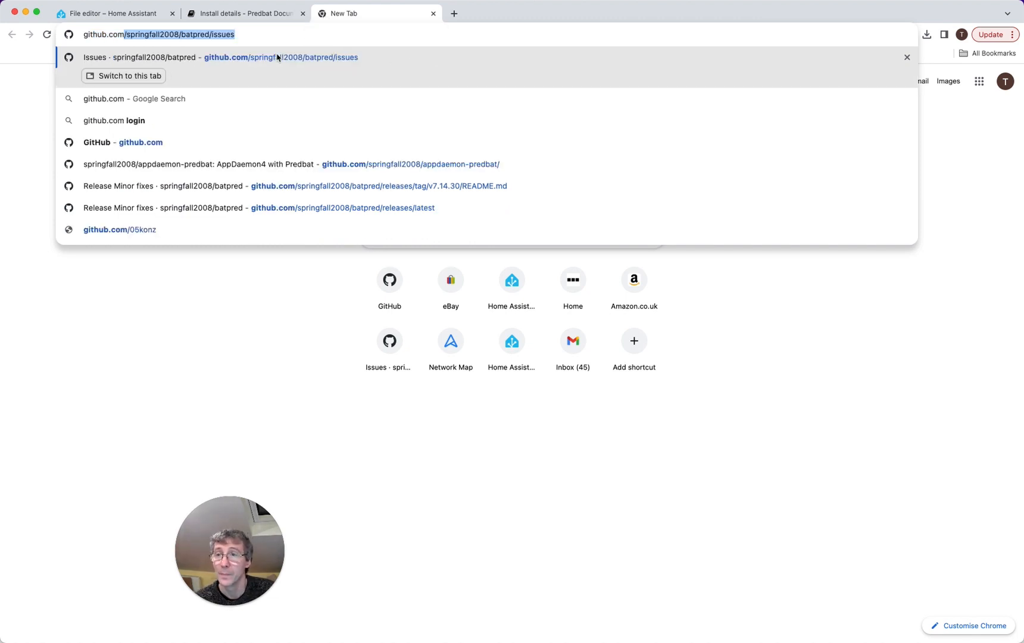
key("Right")
key("BackSpace")
key("BackSpace")
key("BackSpace")
key("BackSpace")
key("BackSpace")
key("BackSpace")
key("BackSpace")
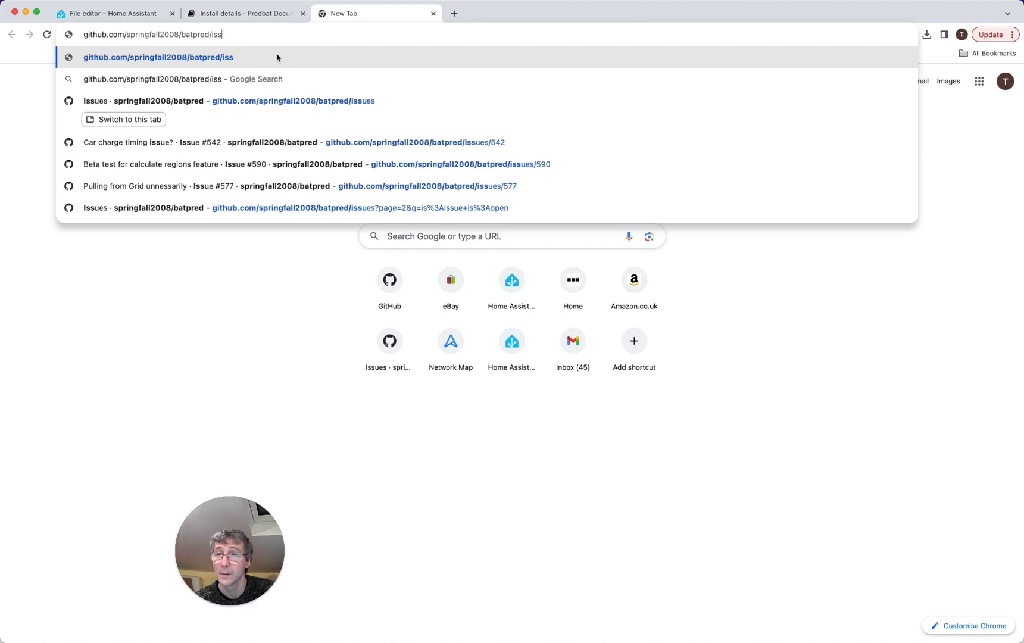
key("Return")
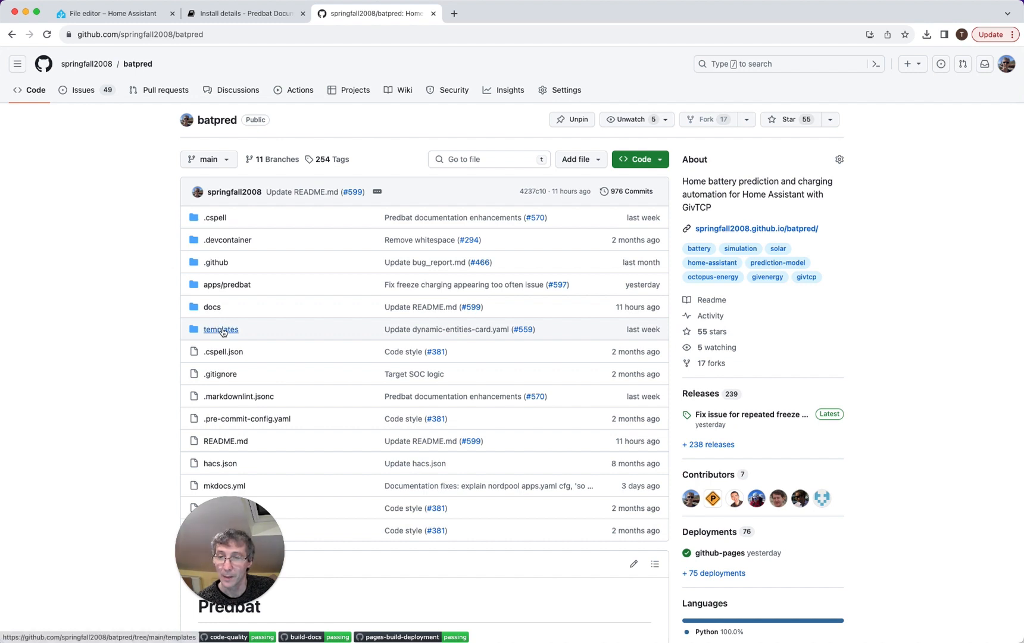
Look through the repository's templates folder, view ginlong_solis.yaml, and return to the folder
left_click(221, 330)
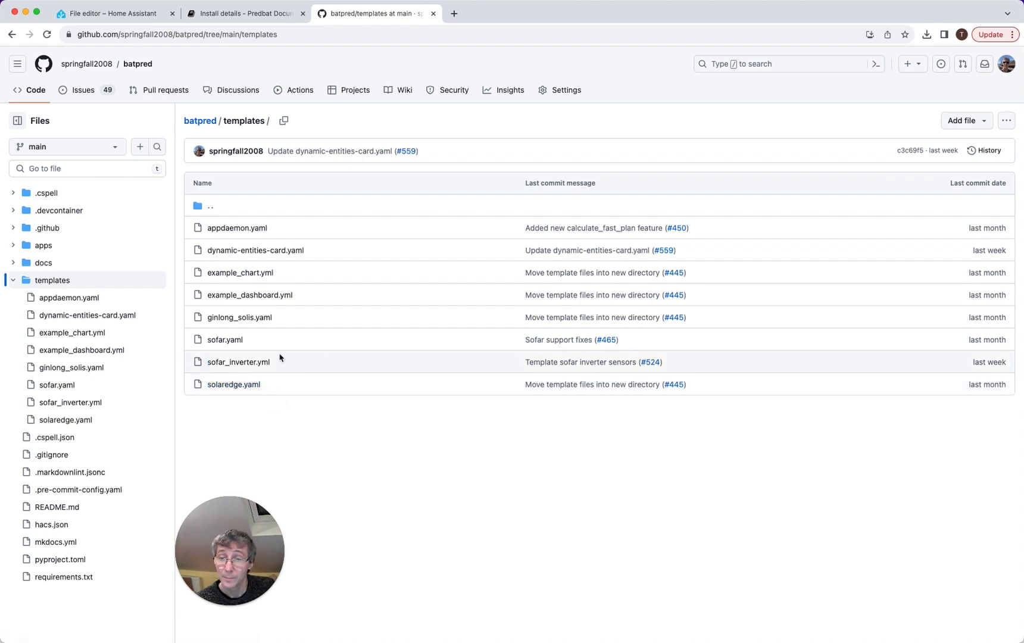
left_click(251, 319)
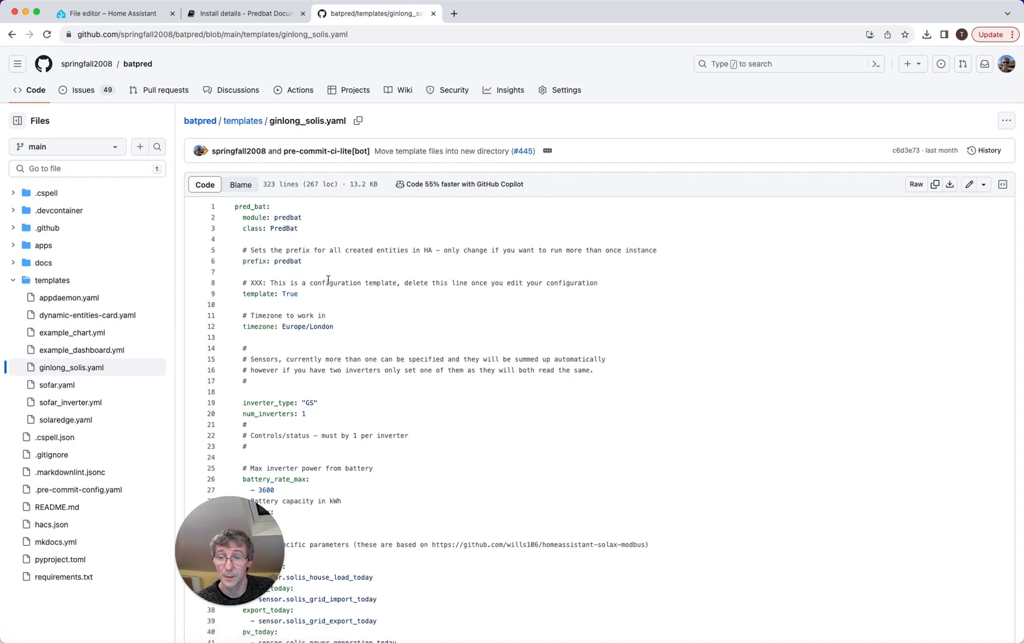
left_click(12, 34)
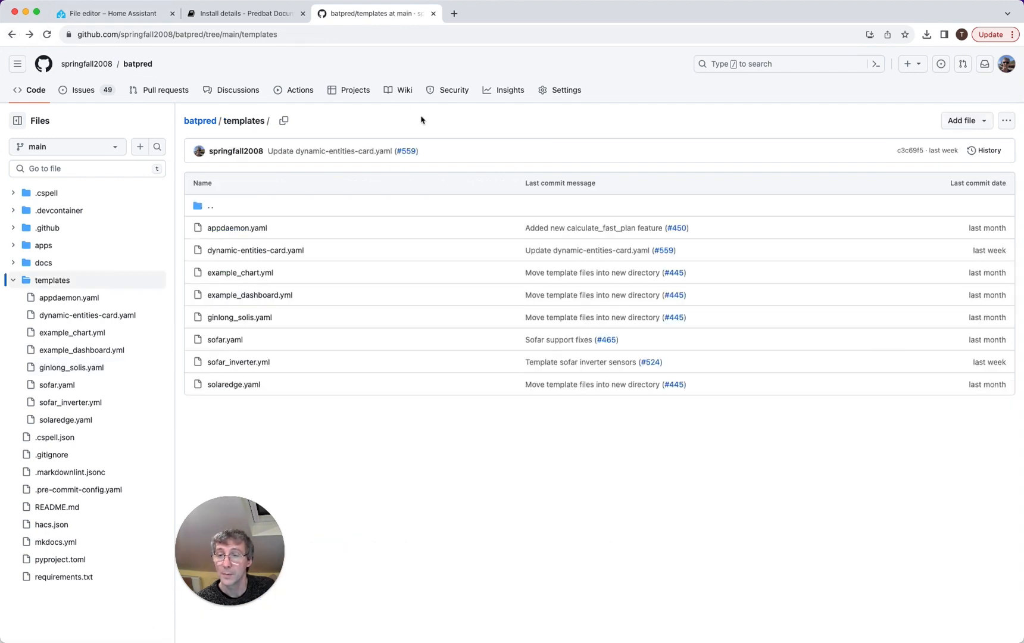
Return to apps.yaml in the File editor and delete the "template: True" line together with its XXX comment
left_click(110, 14)
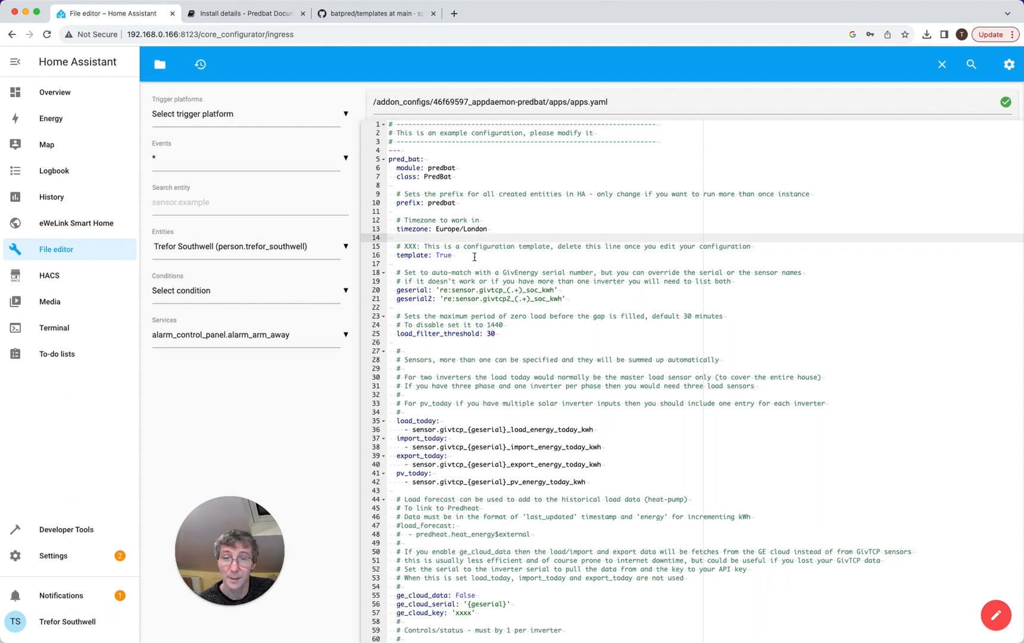
left_click_drag(475, 258, 366, 248)
key("BackSpace")
key("BackSpace")
key("BackSpace")
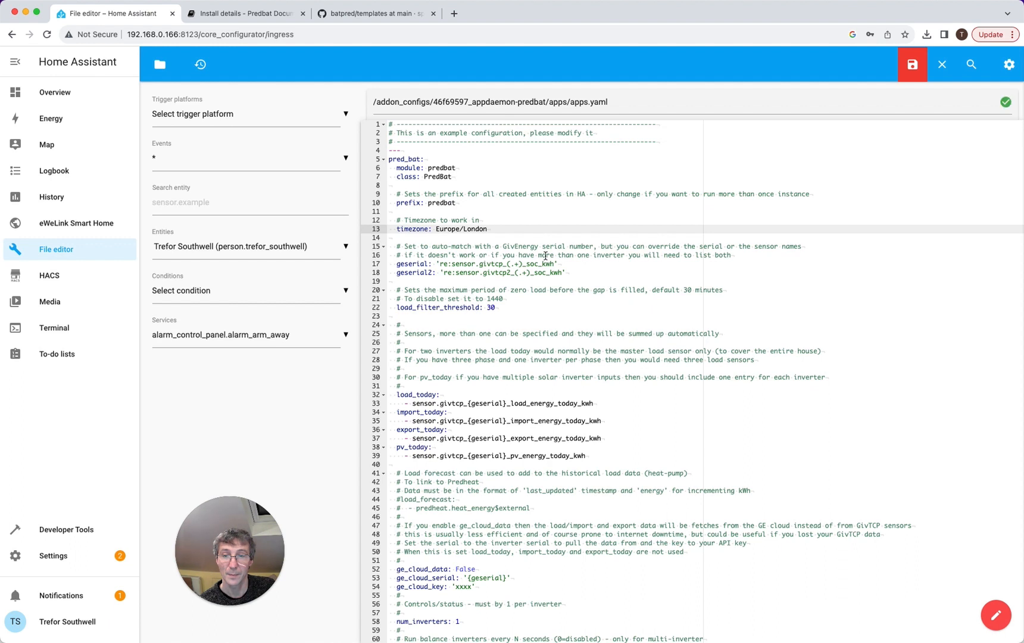
Replace homeassistant.local with 192.168.0.166 in the first givtcp_rest URL, the one using port 6345
scroll(546, 256, "down", 1)
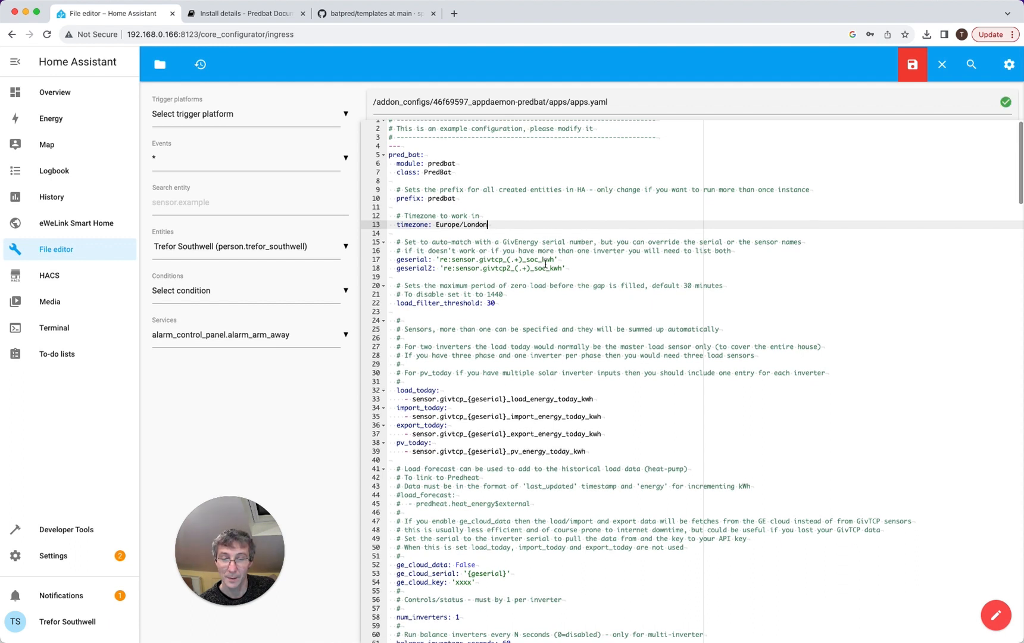
double_click(489, 400)
scroll(500, 411, "down", 3)
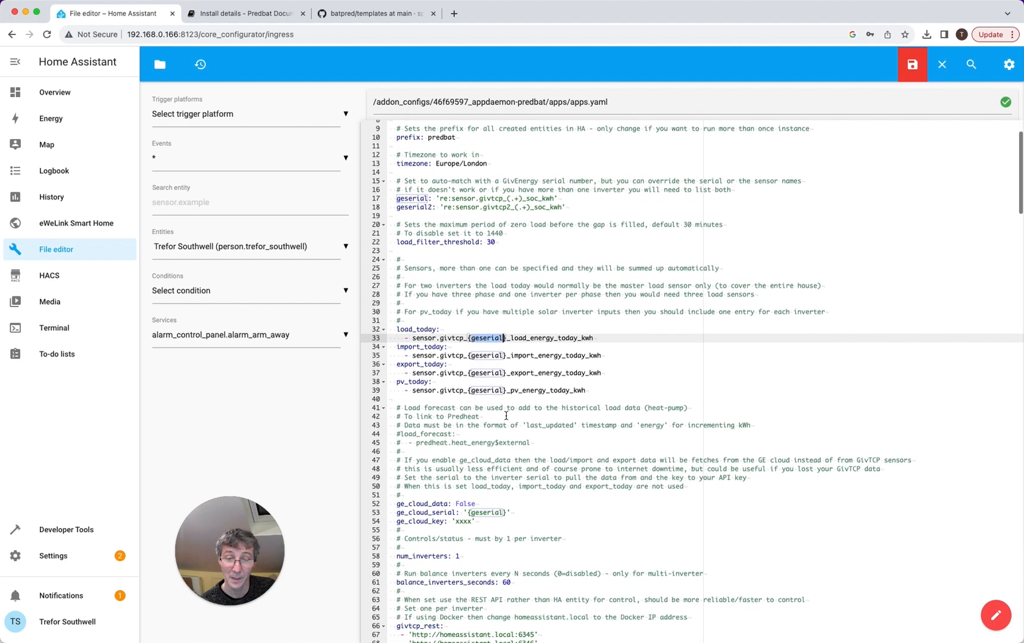
scroll(507, 415, "down", 8)
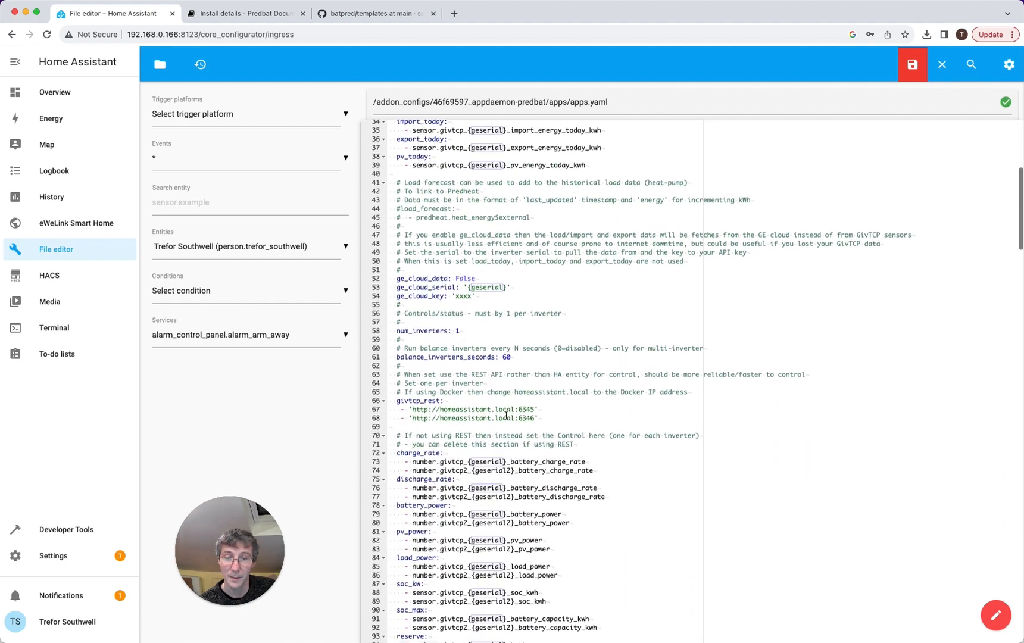
scroll(506, 415, "down", 3)
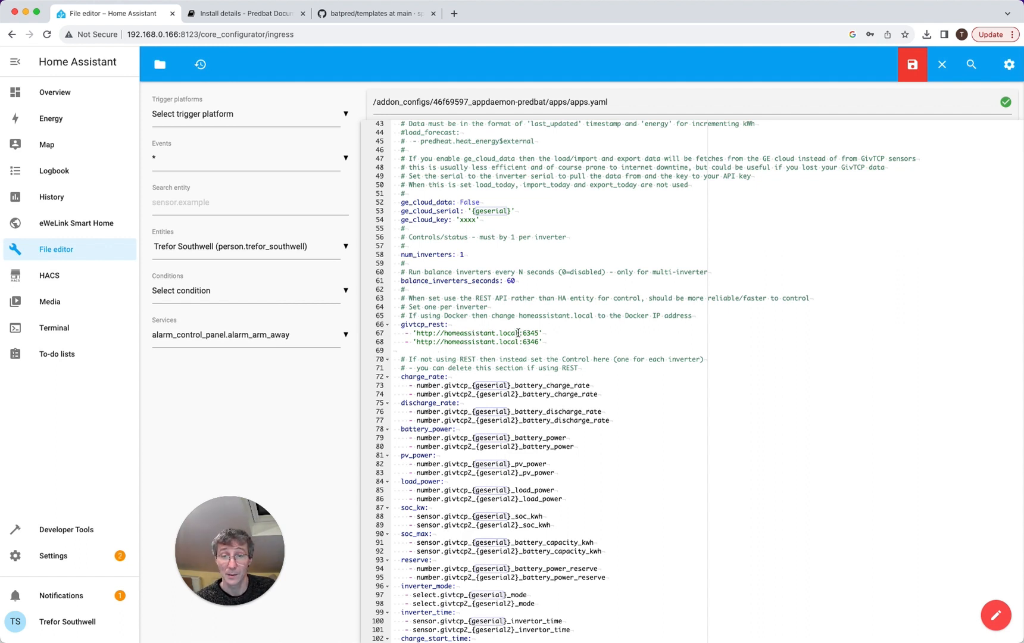
left_click_drag(518, 333, 444, 334)
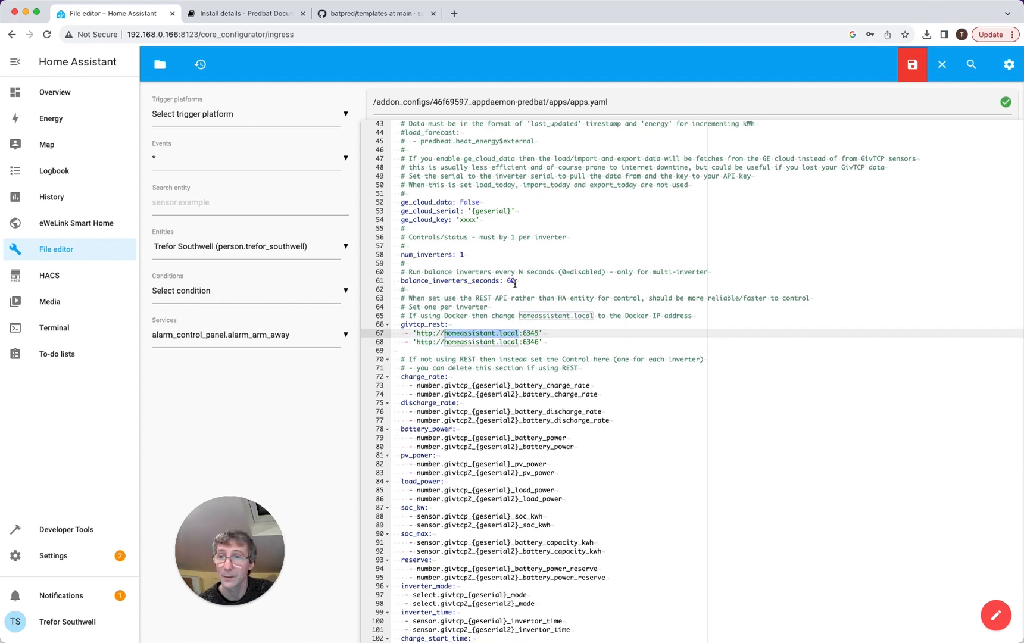
type("192.")
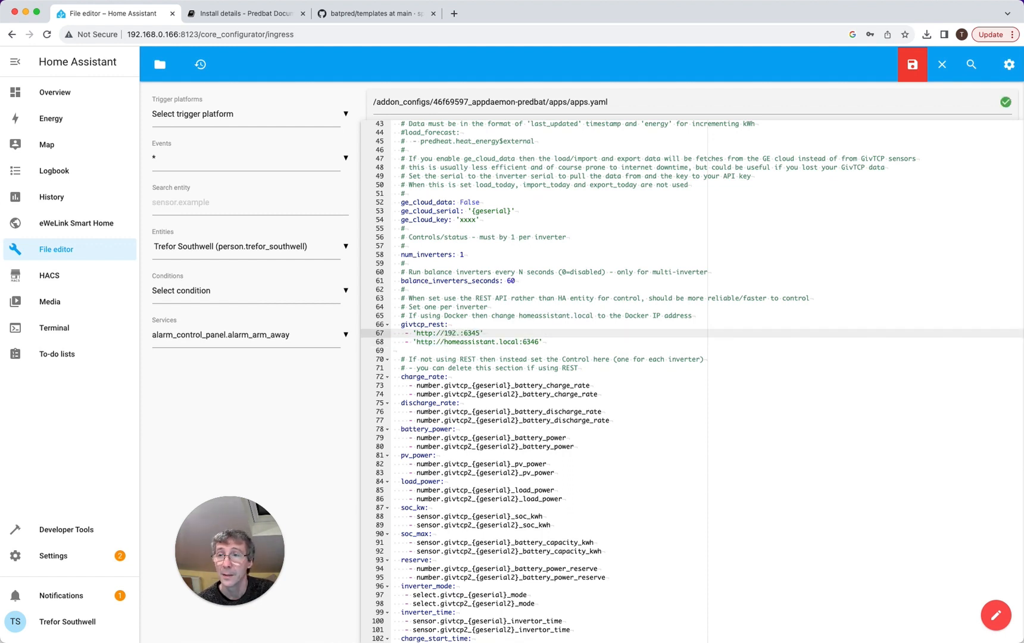
type("168.0.166")
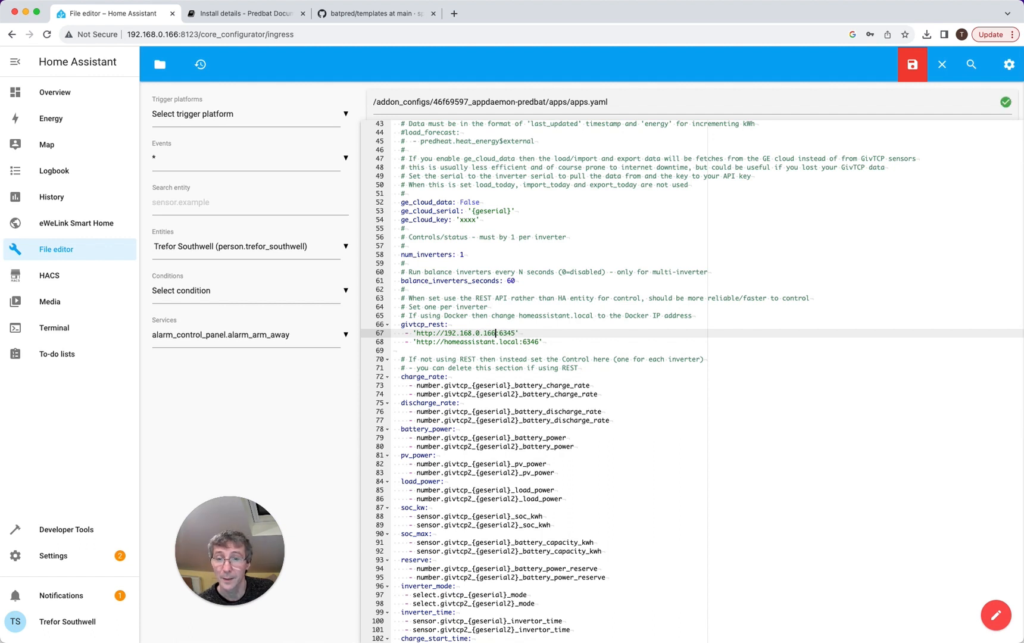
Delete the second givtcp_rest entry, the URL with port 6346, including its line
left_click_drag(544, 342, 508, 341)
left_click(500, 333)
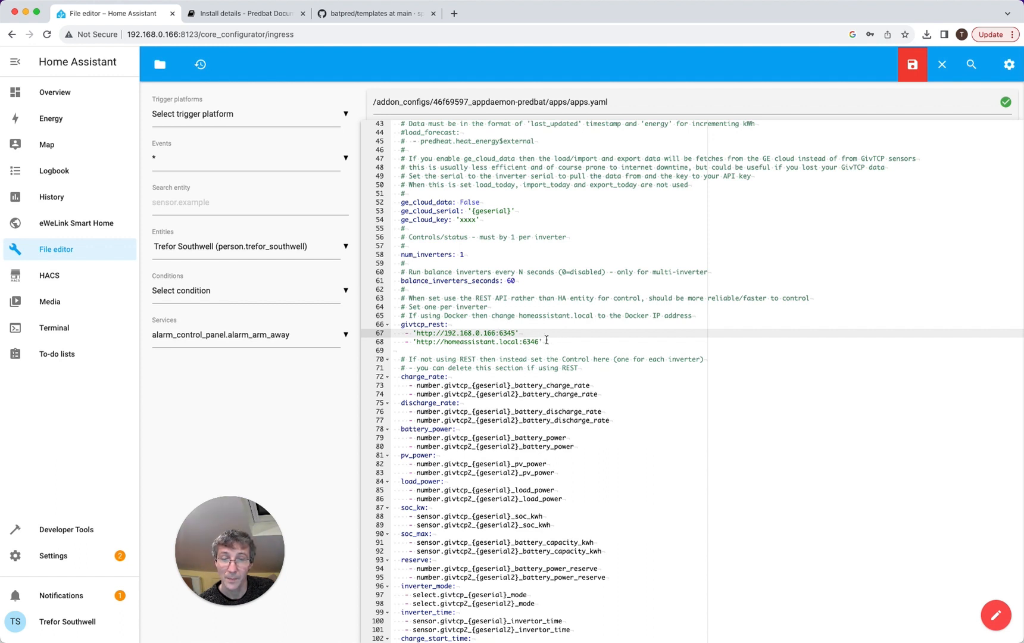
left_click(547, 339)
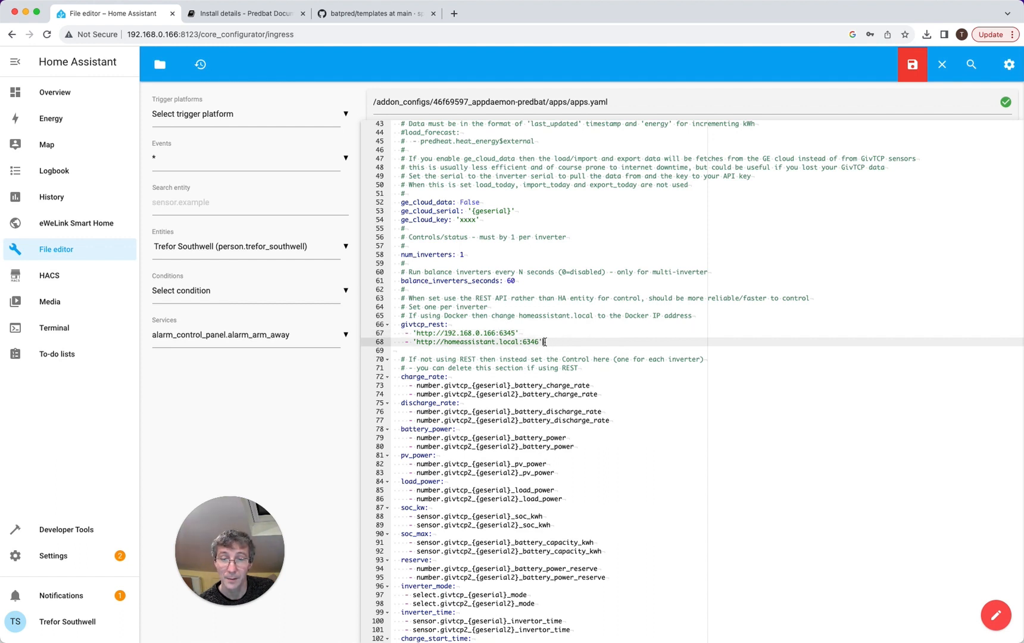
key("shift+Home")
key("shift+Home")
key("BackSpace")
key("BackSpace")
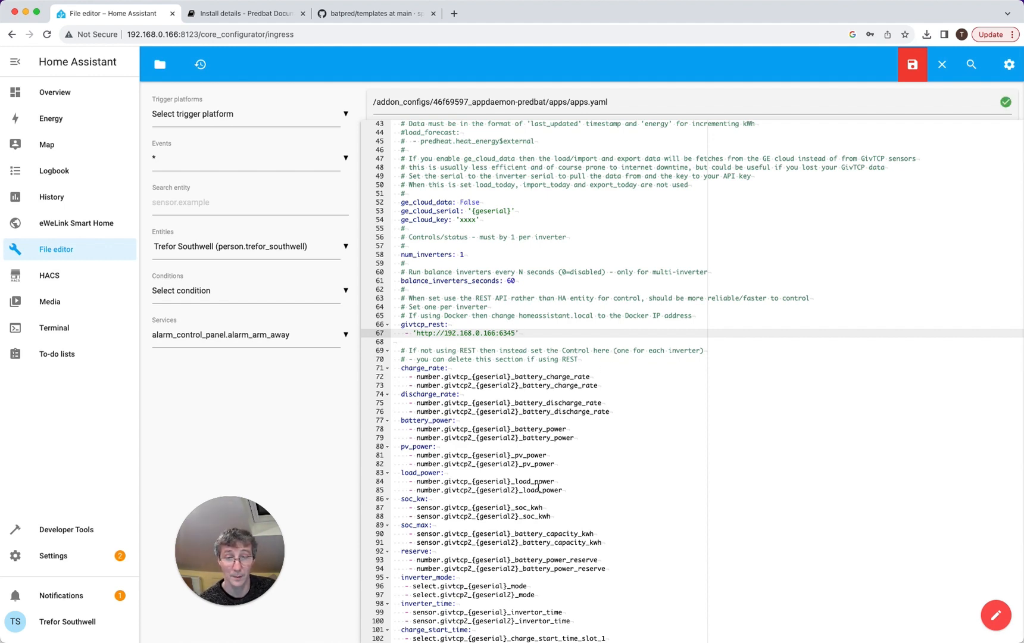
Set the first inverter_limit entry to 3600 and delete the second inverter_limit entry
scroll(542, 490, "down", 2)
scroll(541, 489, "down", 10)
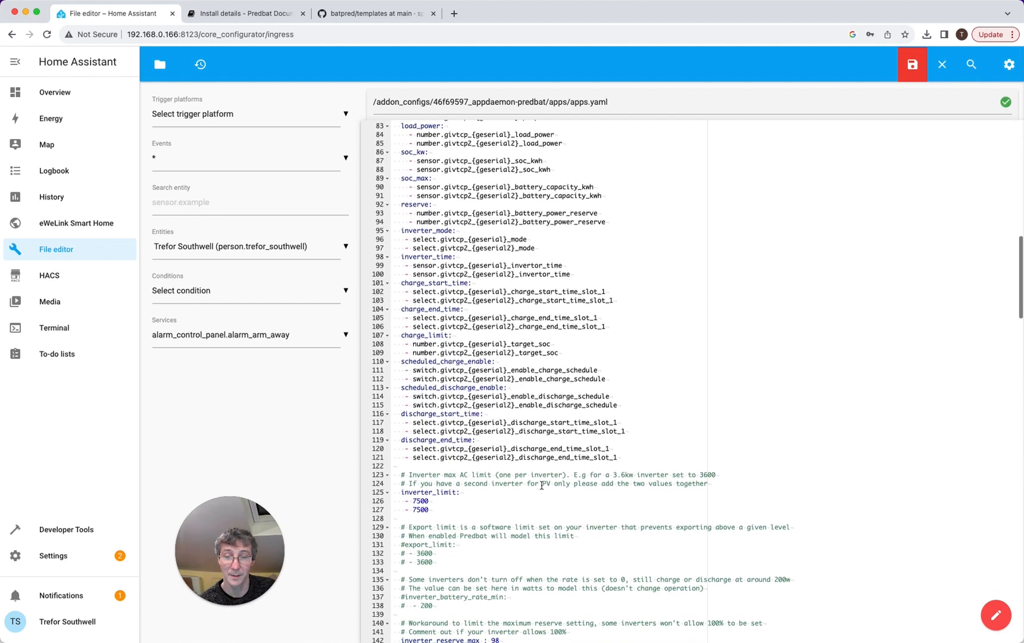
scroll(542, 485, "down", 1)
double_click(421, 411)
type("360")
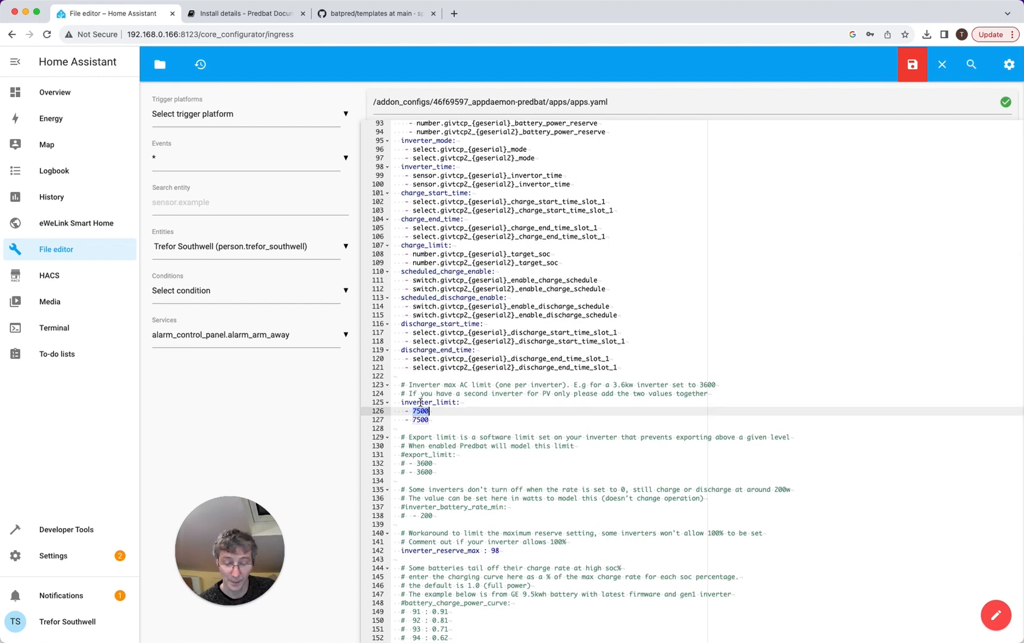
key("Down")
key("Down")
key("shift+Up")
key("BackSpace")
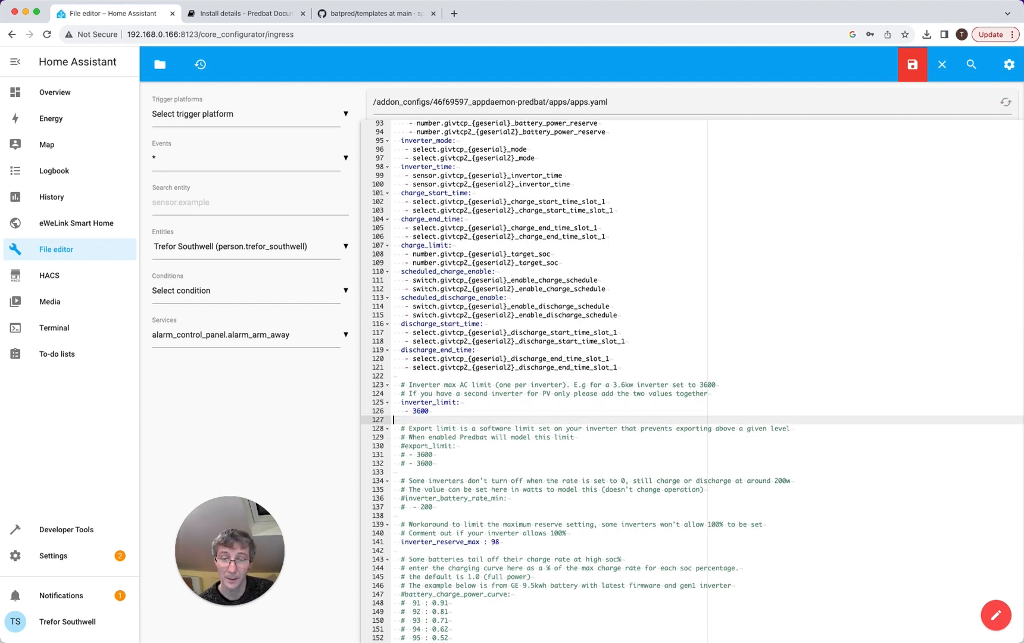
Uncomment the inverter_battery_rate_min setting together with its 200 entry
scroll(422, 403, "down", 2)
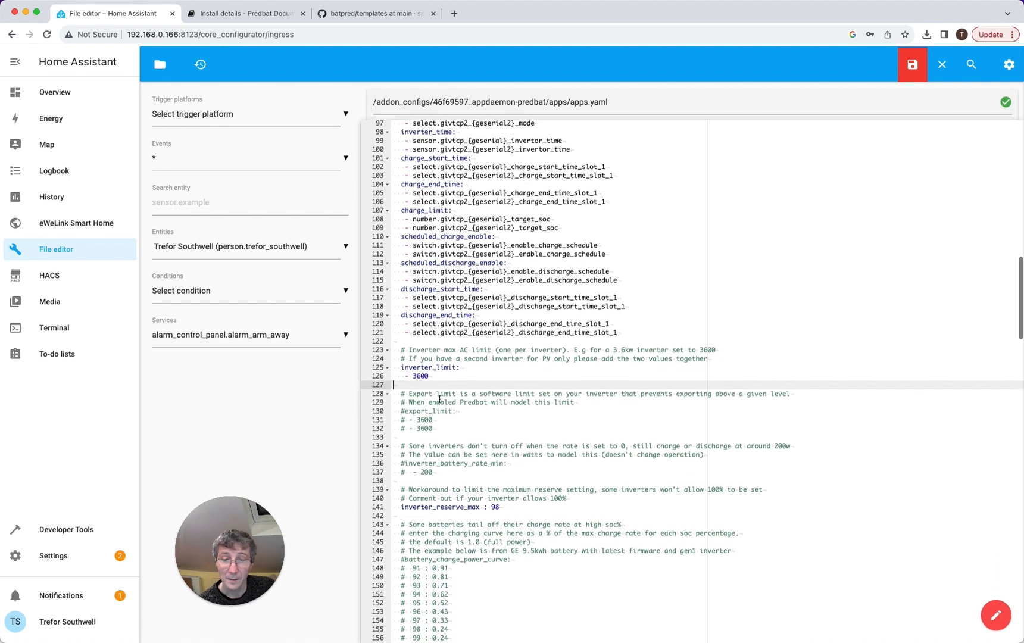
left_click(406, 455)
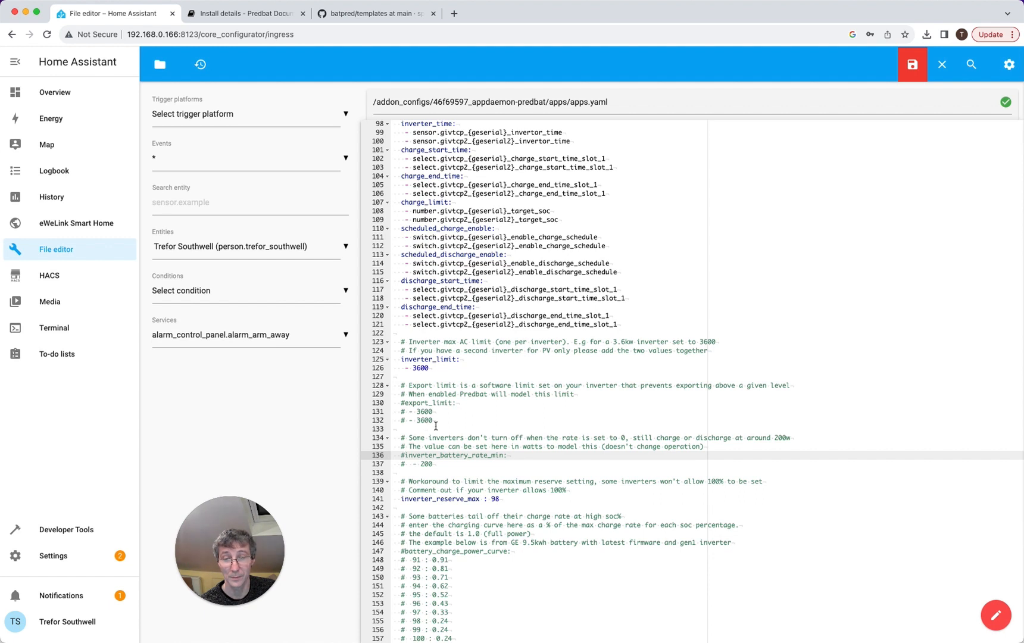
key("BackSpace")
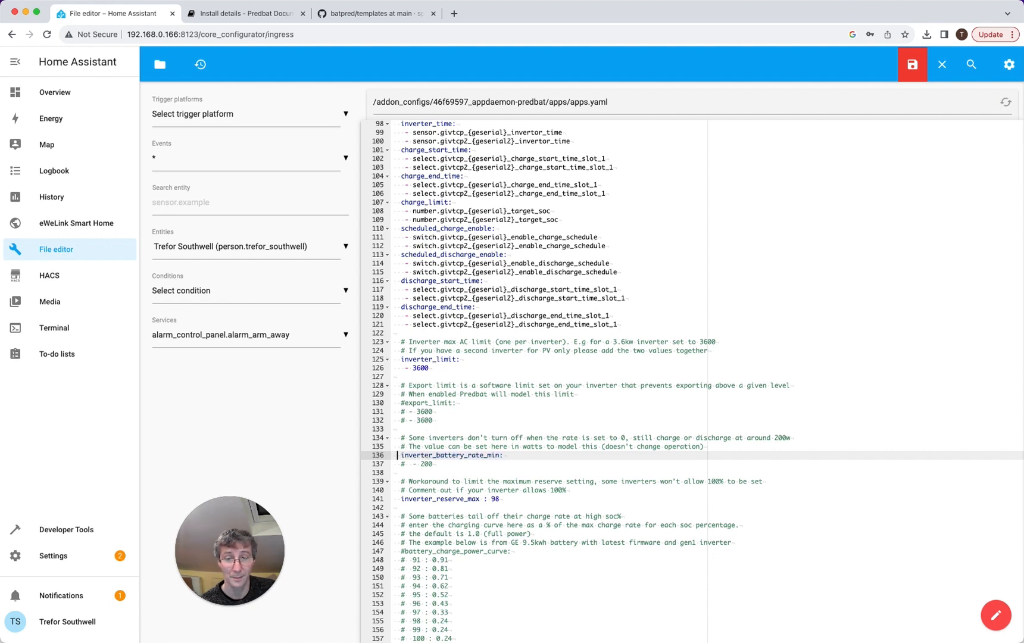
left_click(403, 464)
key("BackSpace")
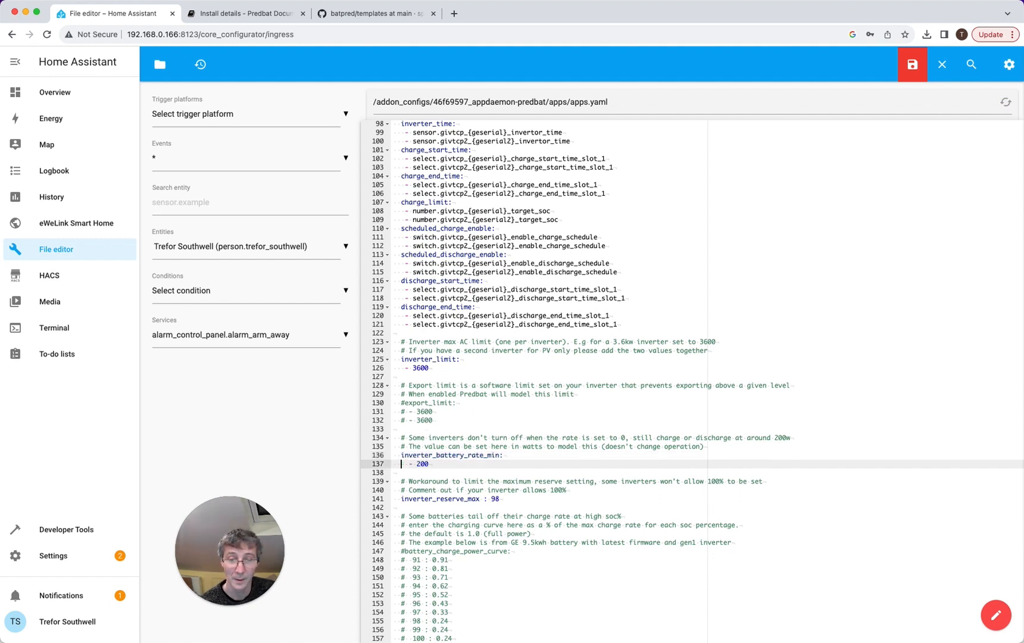
Set inverter_reserve_max to 100
scroll(406, 472, "down", 1)
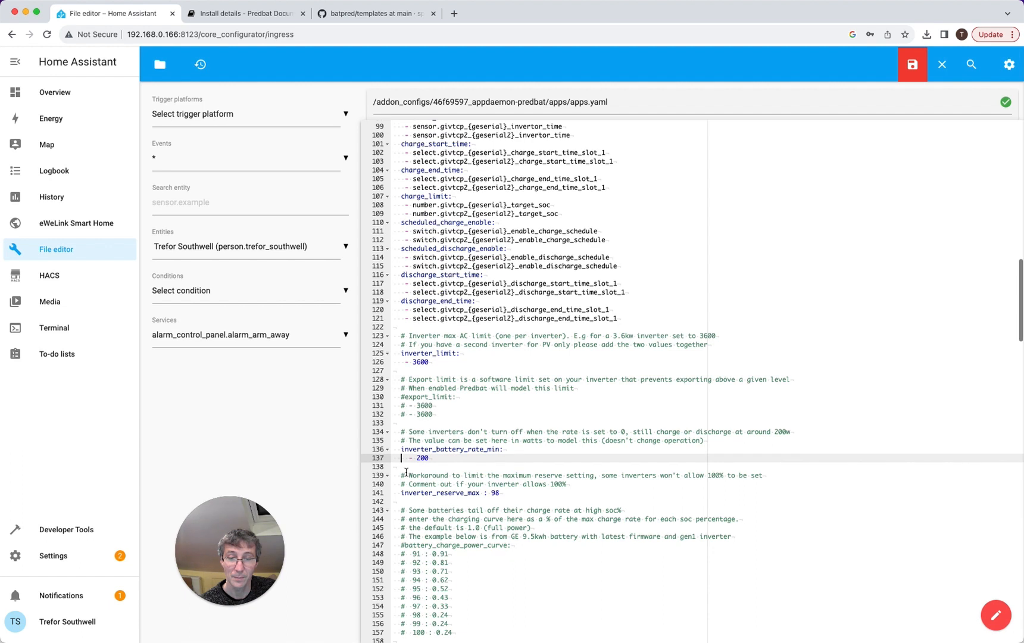
double_click(495, 494)
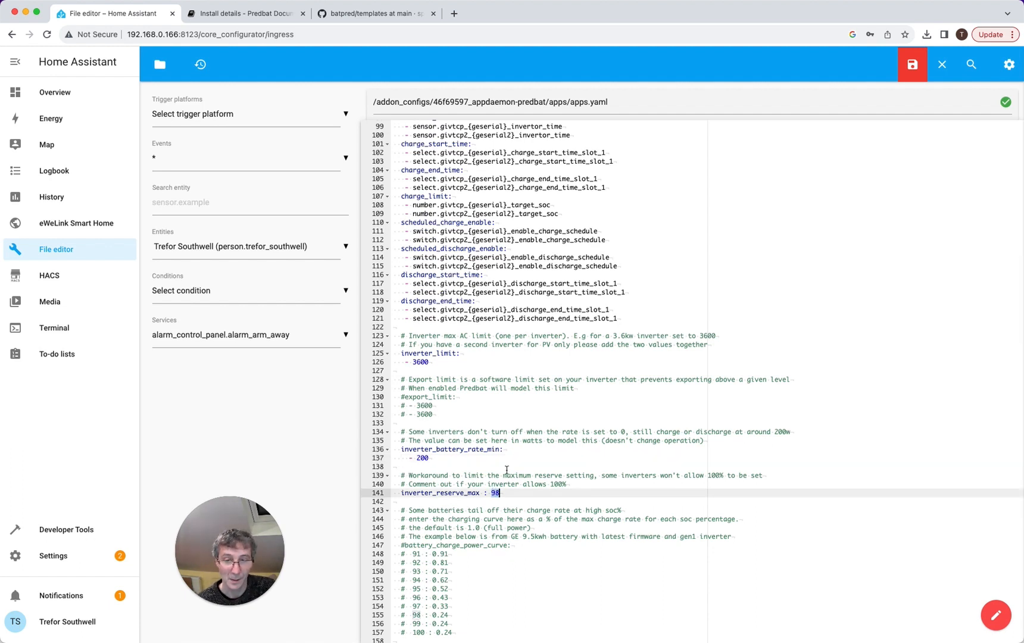
type("100")
key("Right")
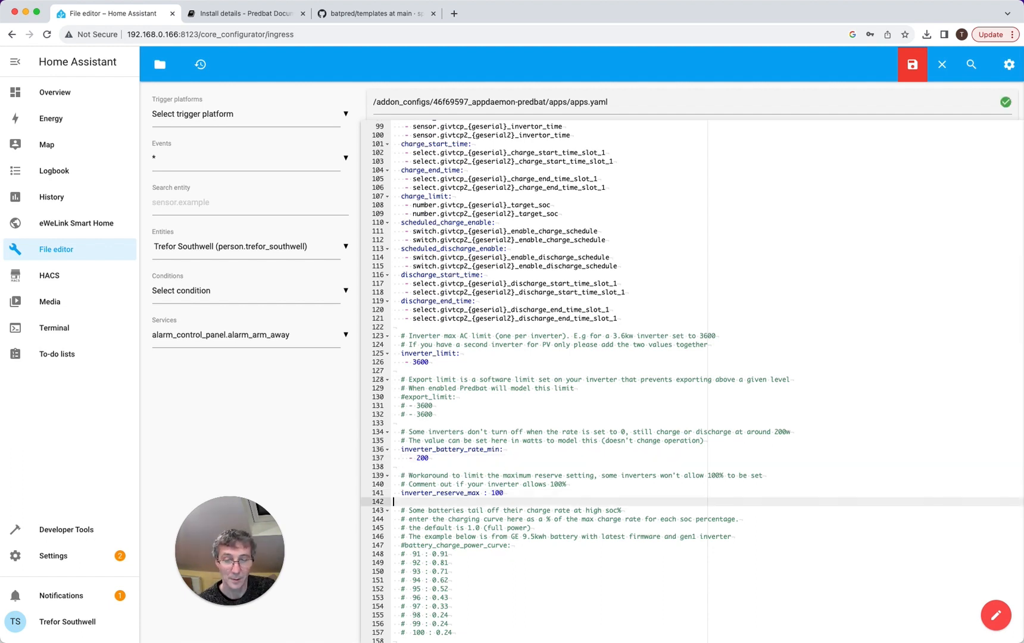
key("Up")
key("Up")
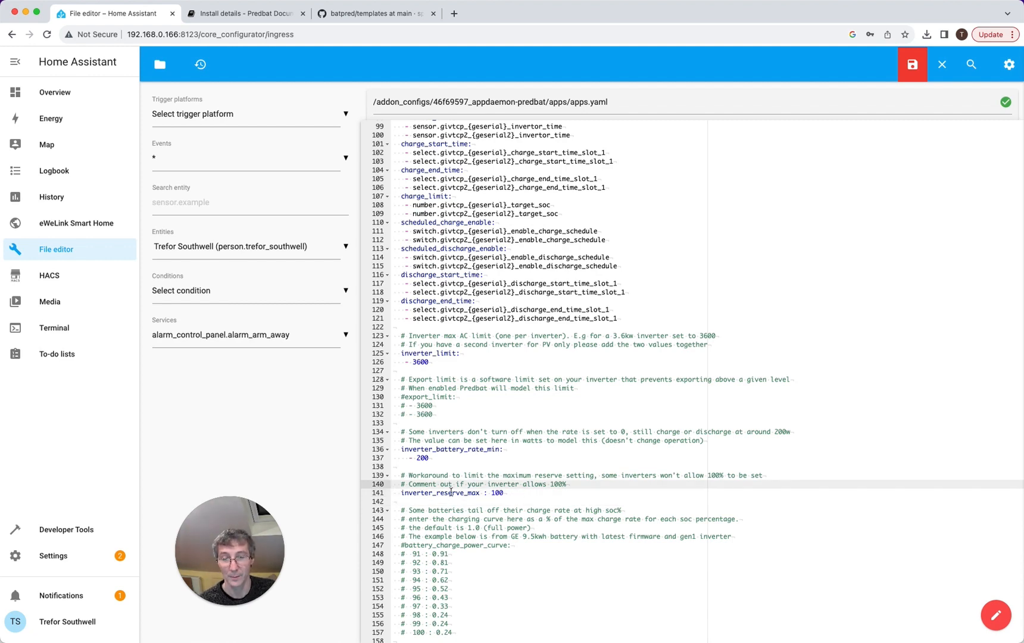
Uncomment battery_charge_power_curve and all of its entries from 91 to 100
scroll(498, 493, "down", 5)
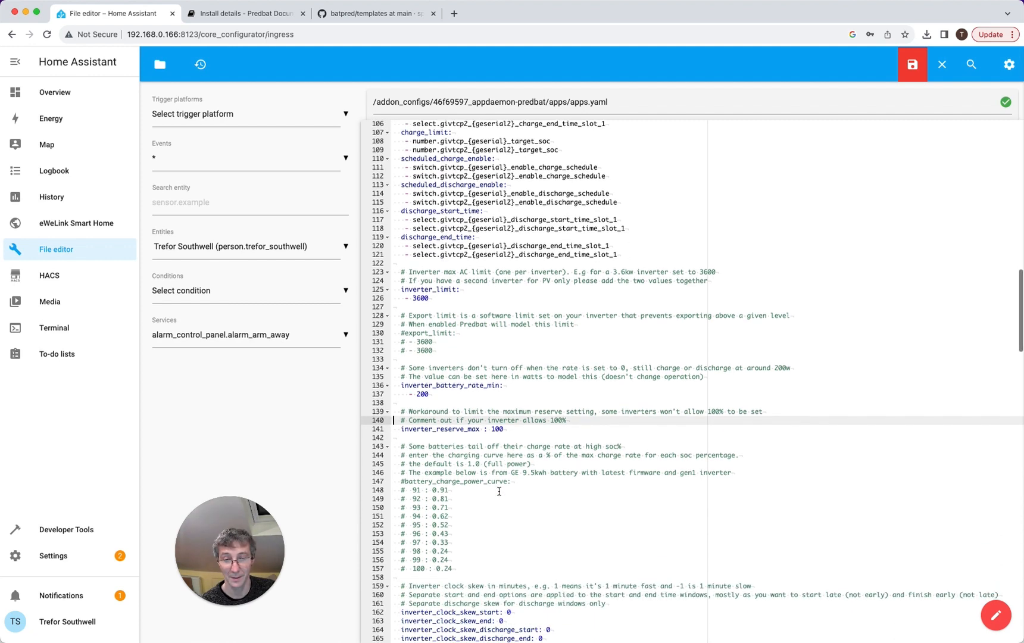
left_click(405, 457)
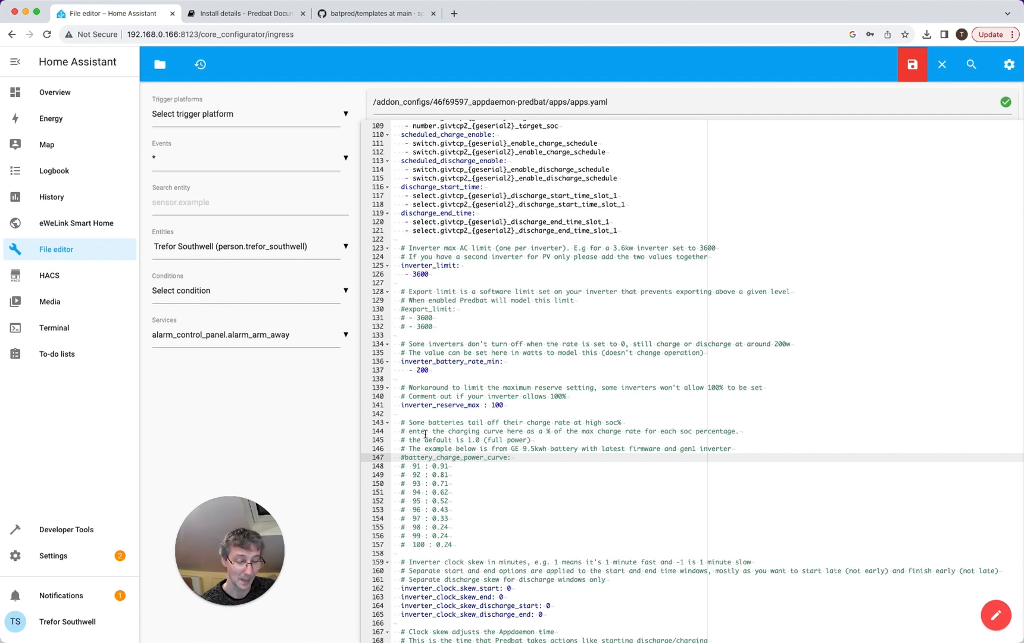
key("BackSpace")
key("Down")
key("Delete")
key("Down")
key("Delete")
key("Down")
key("Delete")
key("Down")
key("Delete")
key("Down")
key("Delete")
key("Down")
key("Delete")
key("Down")
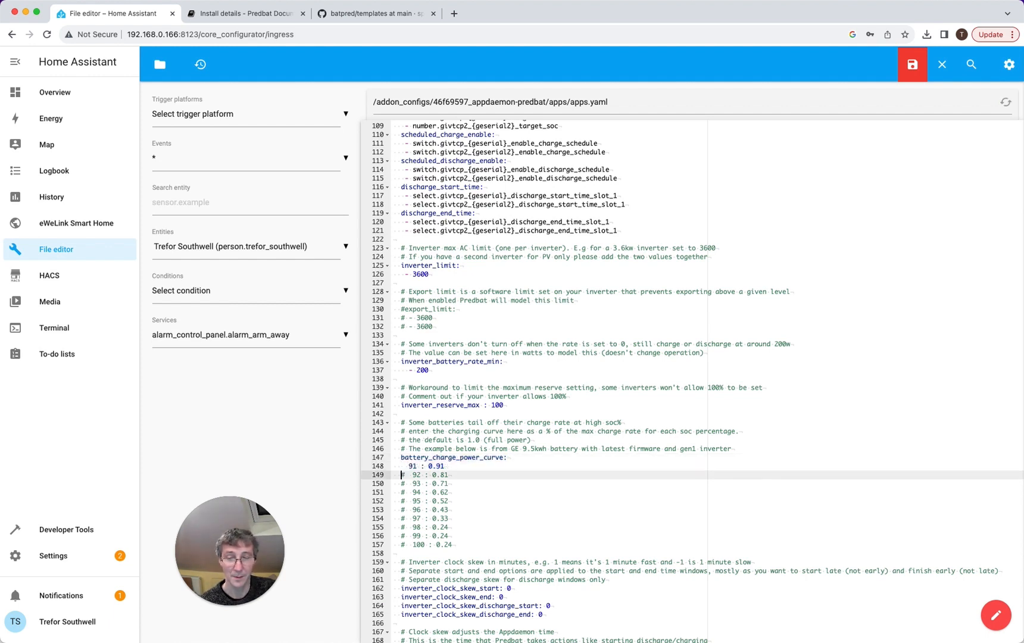
key("Delete")
key("Down")
key("Delete")
key("Down")
key("Delete")
key("Down")
key("Delete")
key("Down")
key("Down")
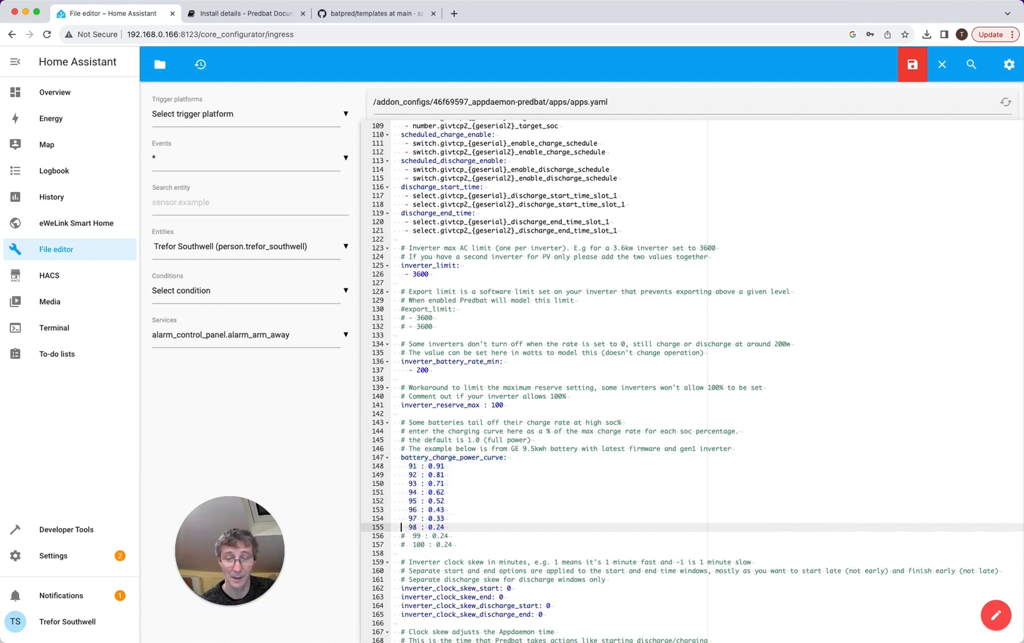
key("Up")
key("Up")
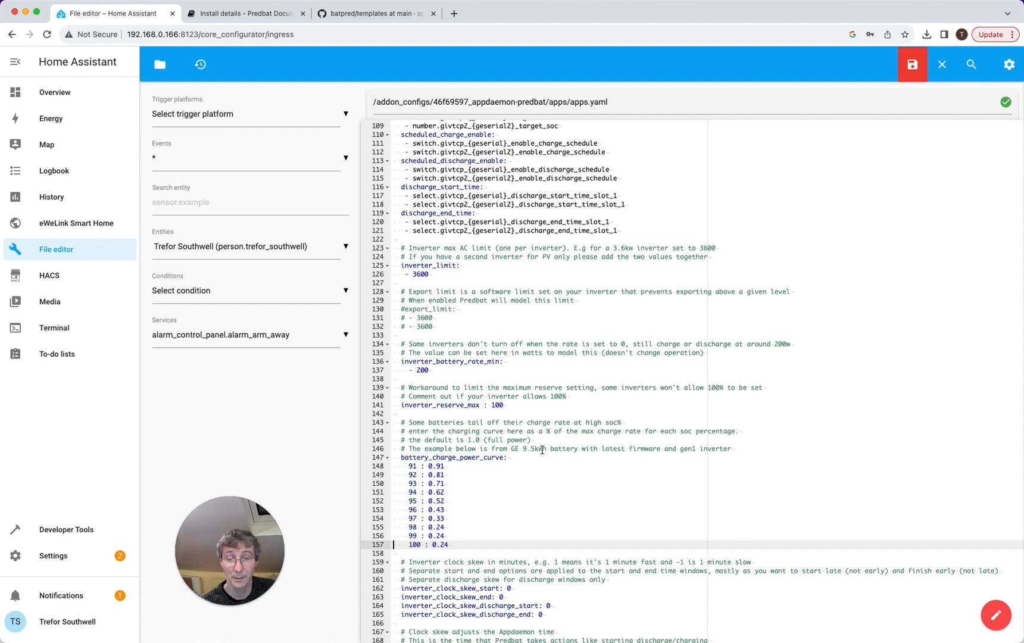
Set num_cars to 0 so that no car is modelled
scroll(542, 450, "down", 10)
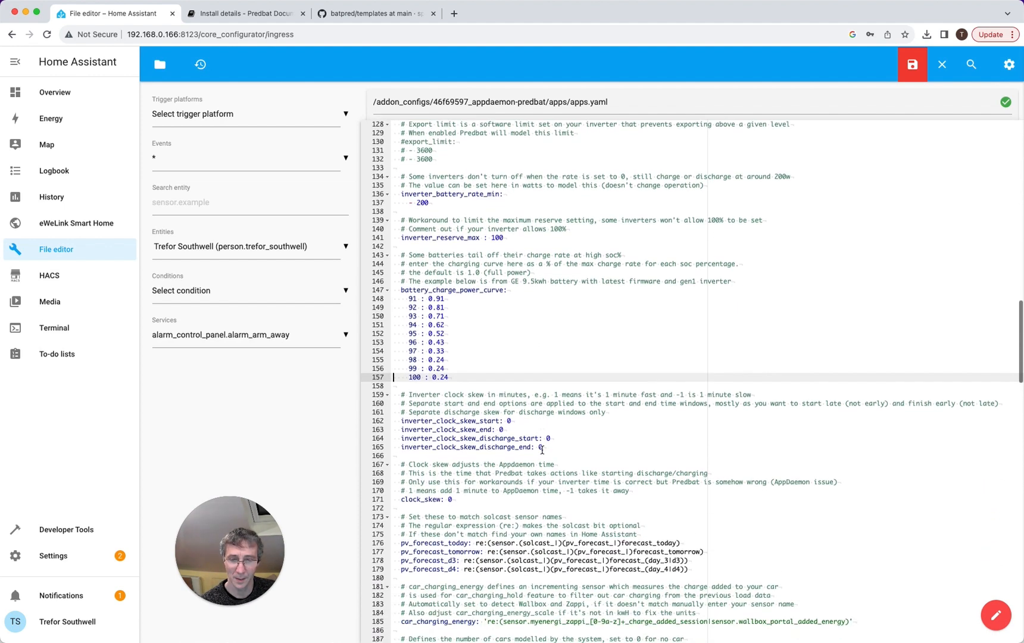
scroll(542, 450, "down", 4)
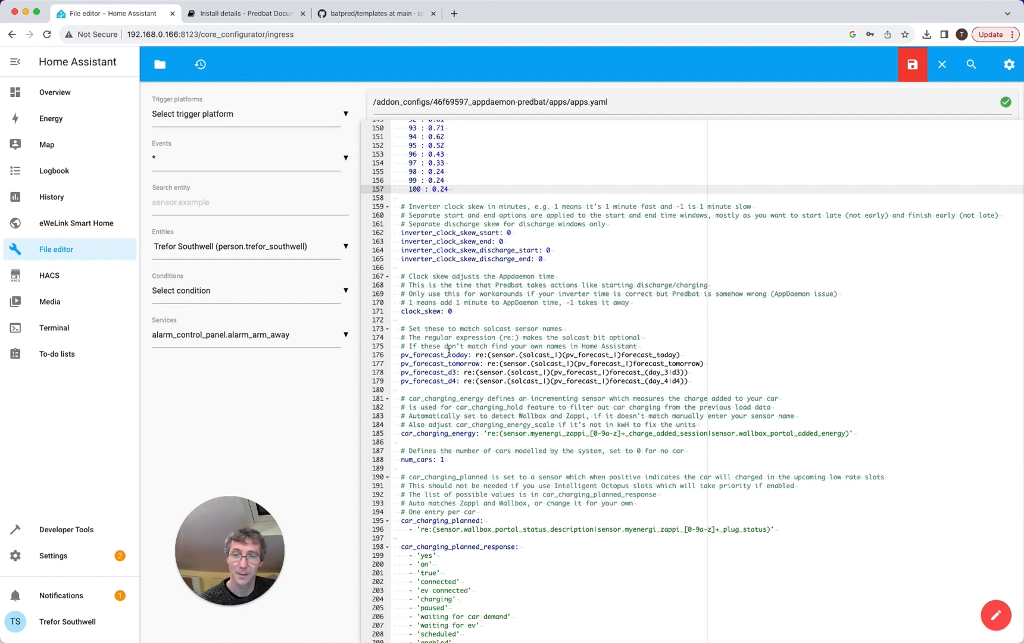
scroll(449, 353, "down", 2)
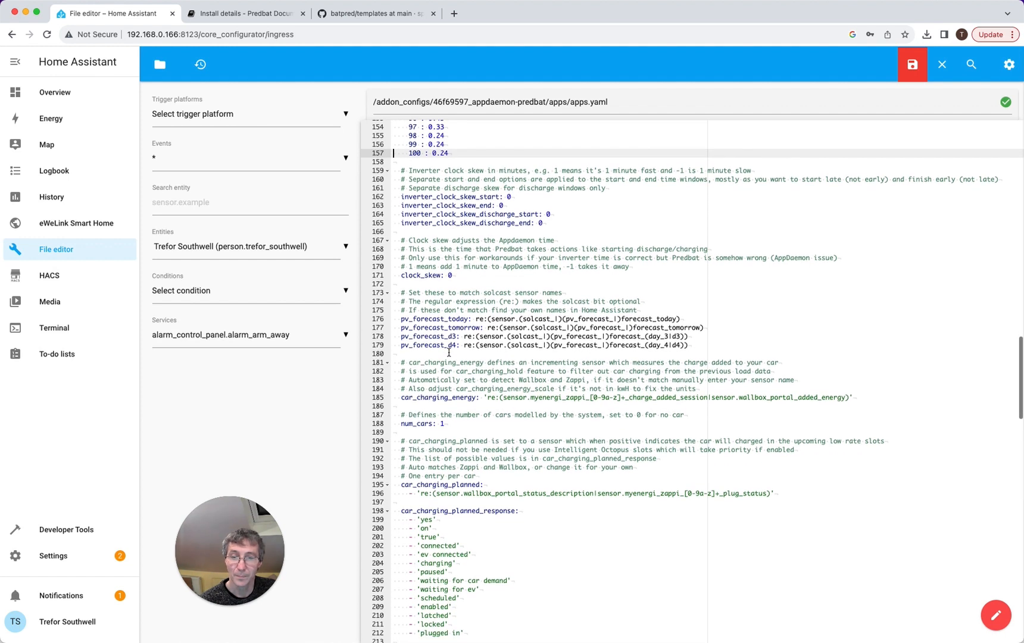
scroll(449, 353, "down", 3)
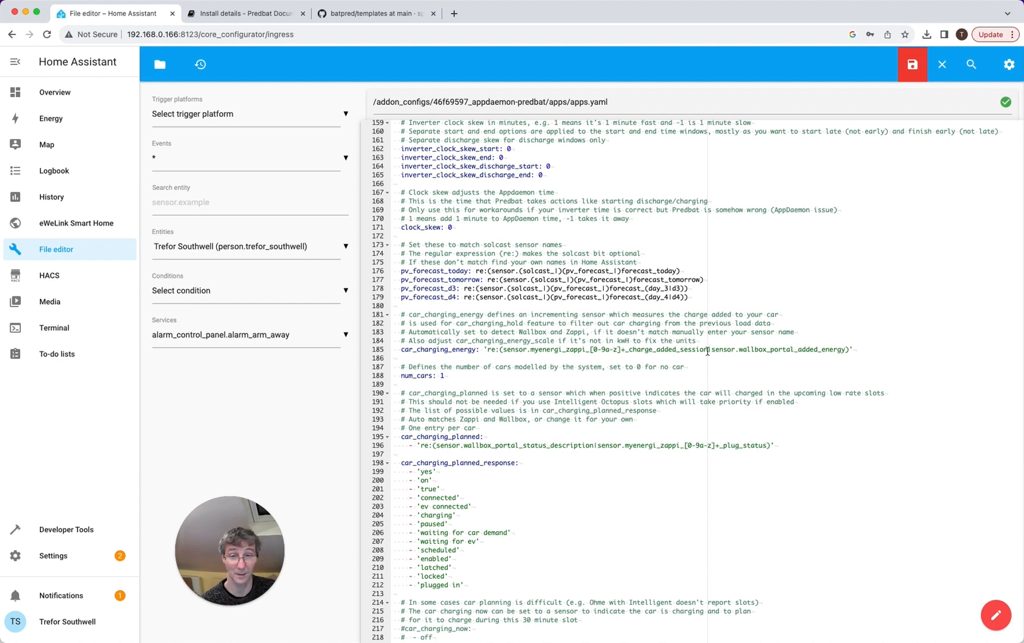
left_click(447, 376)
key("BackSpace")
key("super+s")
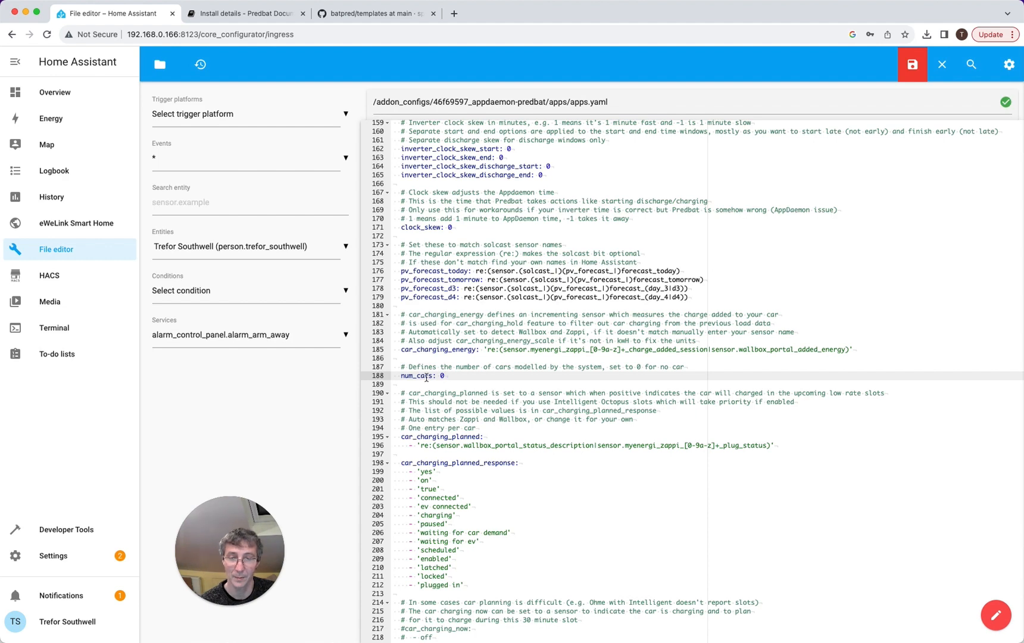
Review the car charging, Octopus Energy, energy rate and standing charge settings below num_cars in apps.yaml
scroll(553, 401, "down", 3)
scroll(553, 400, "down", 3)
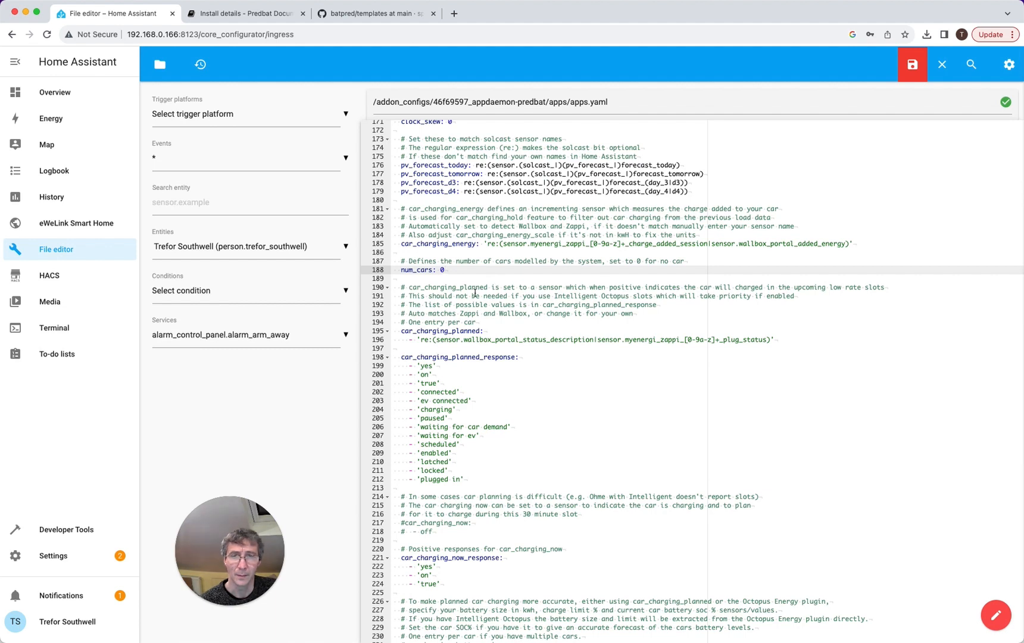
scroll(474, 293, "down", 5)
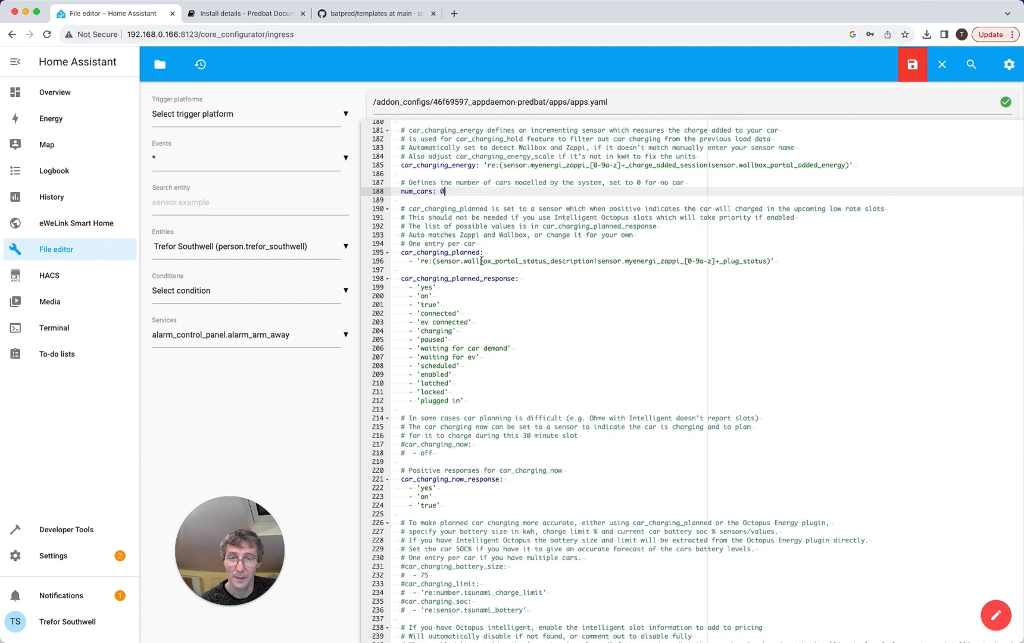
scroll(481, 261, "down", 6)
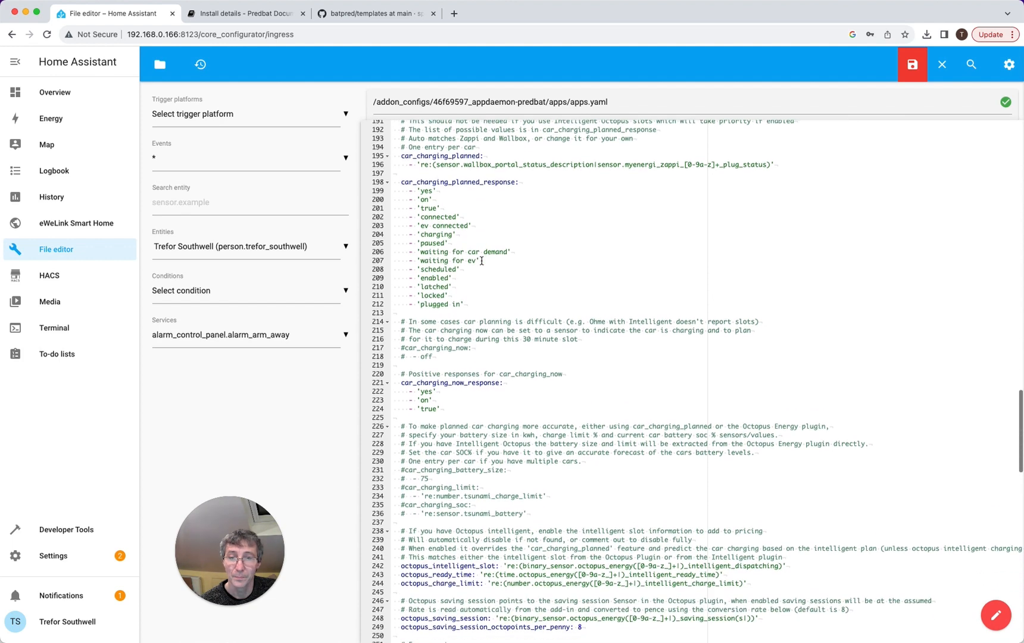
scroll(482, 260, "down", 2)
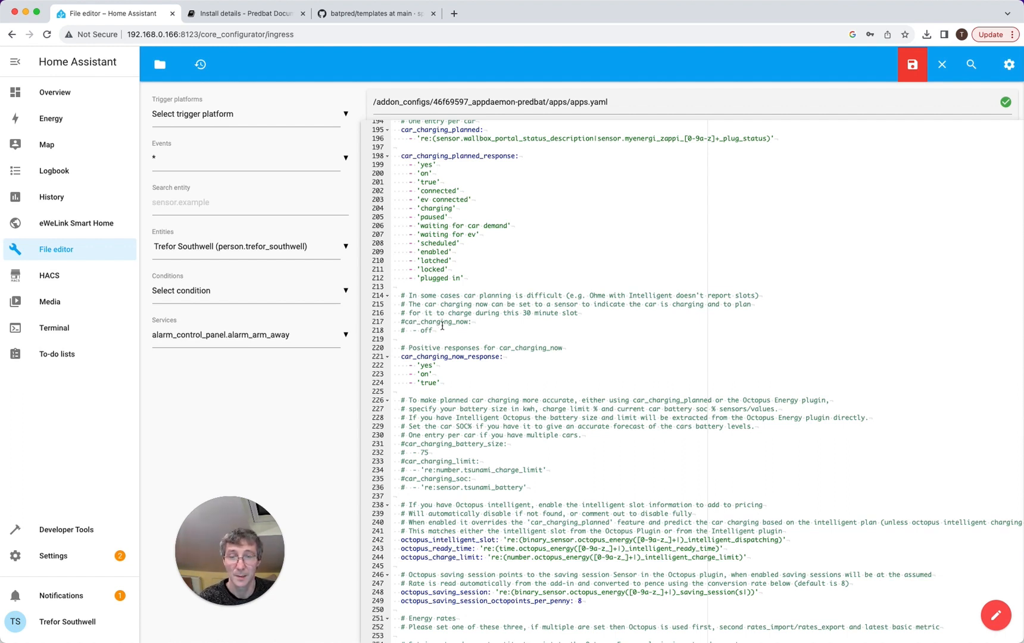
scroll(442, 326, "down", 3)
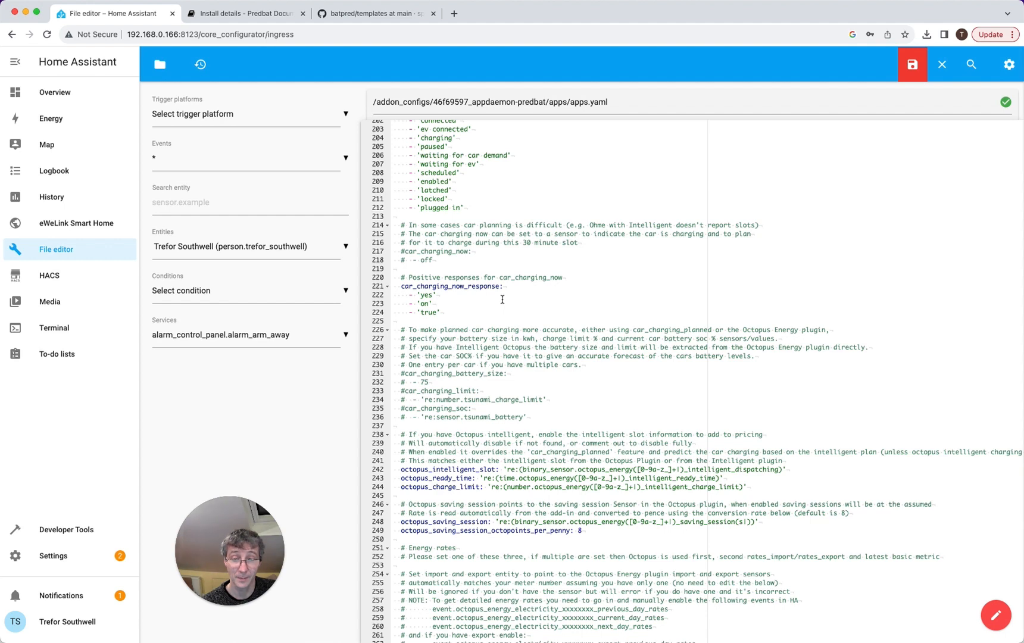
scroll(502, 299, "down", 9)
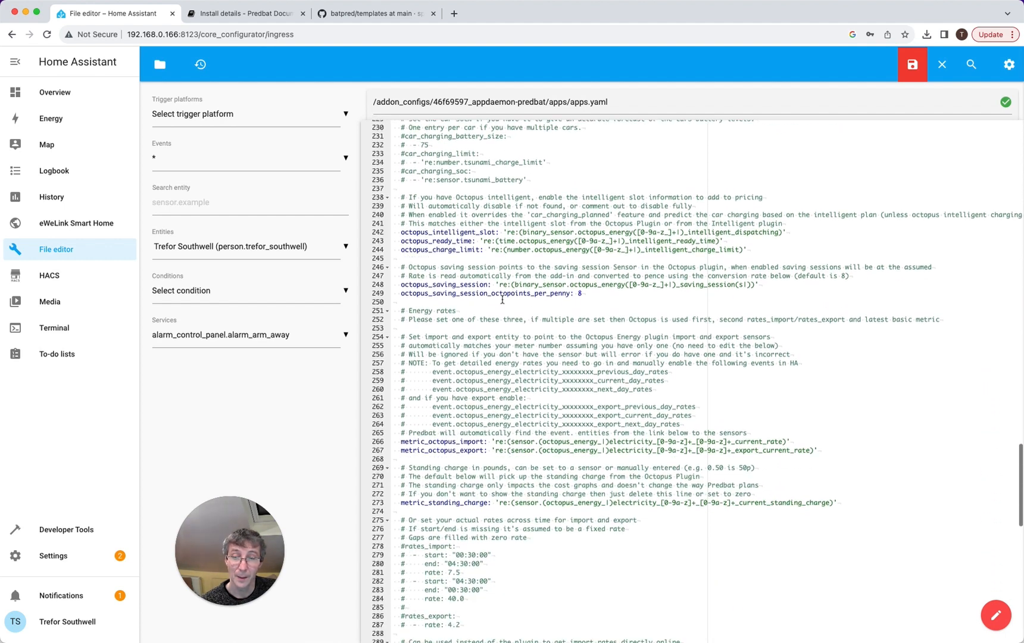
scroll(502, 300, "down", 4)
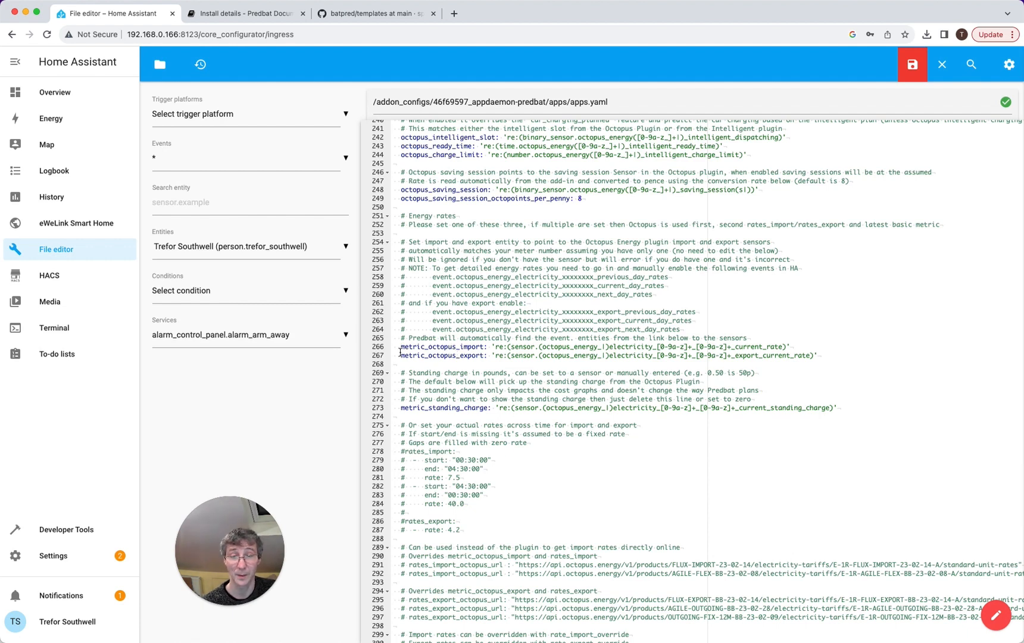
scroll(406, 390, "down", 2)
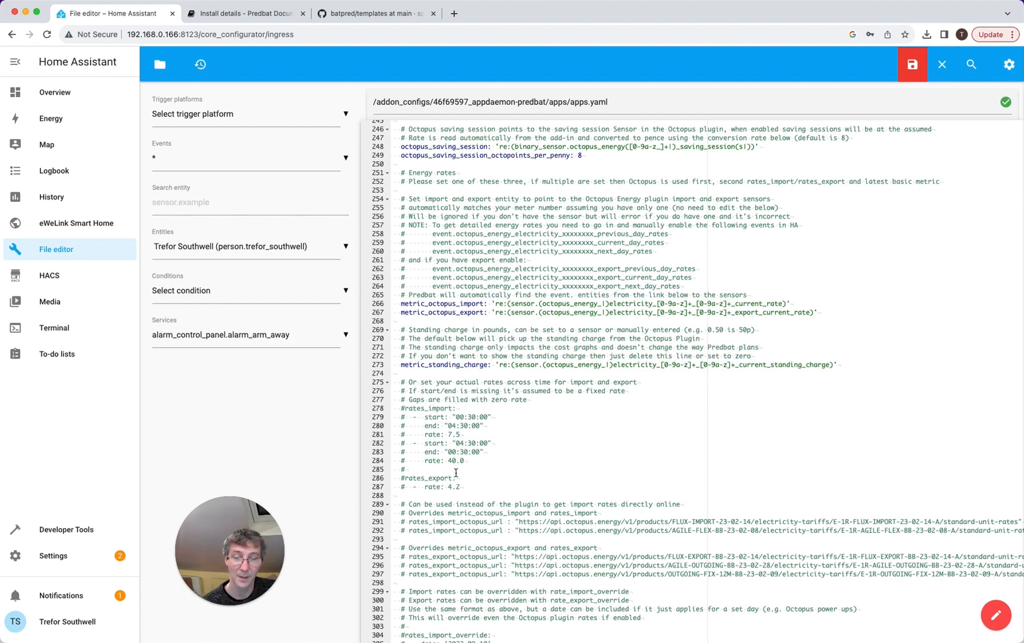
scroll(456, 472, "down", 6)
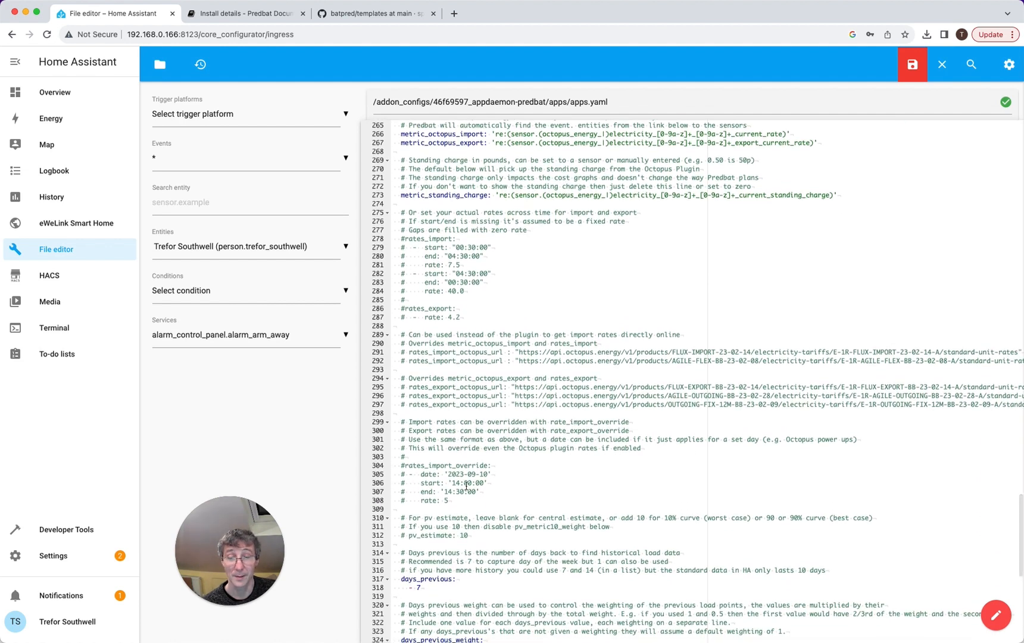
Change the days_previous list so that it contains three entries: 1, 2 and 3
scroll(456, 481, "down", 3)
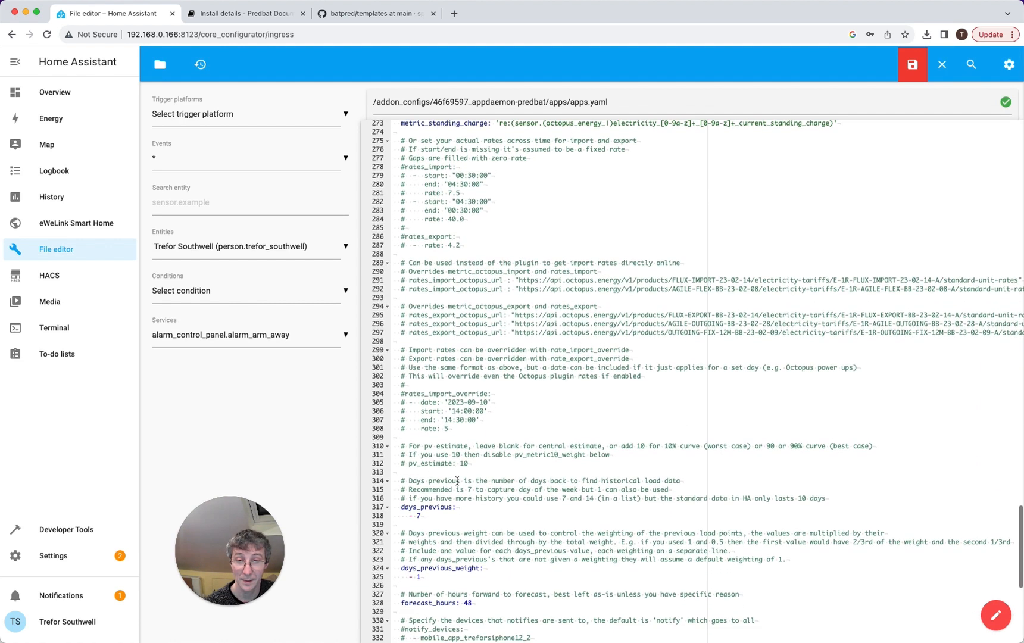
scroll(456, 481, "down", 2)
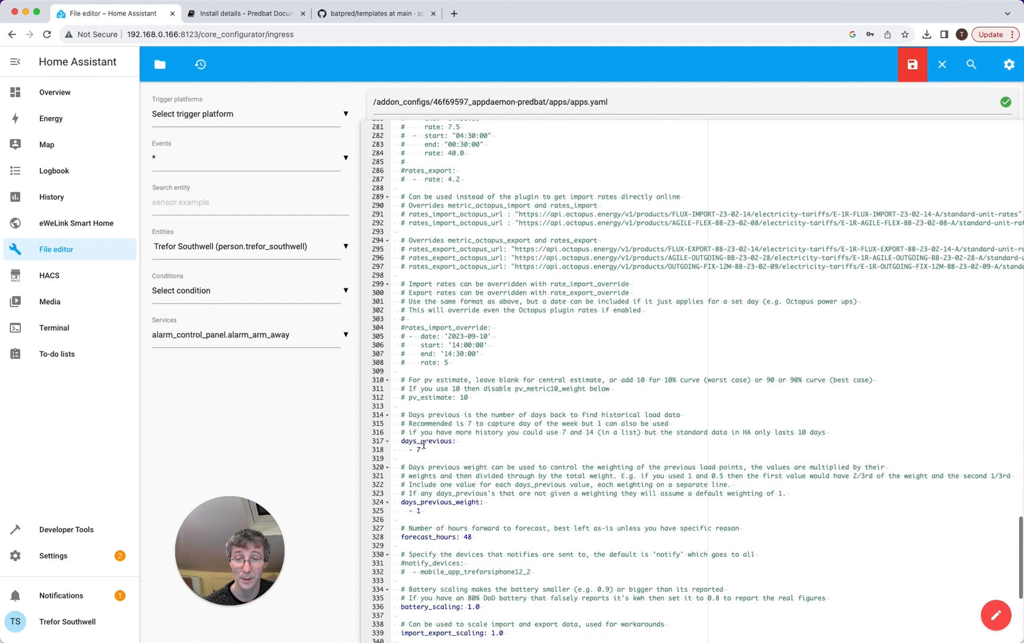
left_click(438, 450)
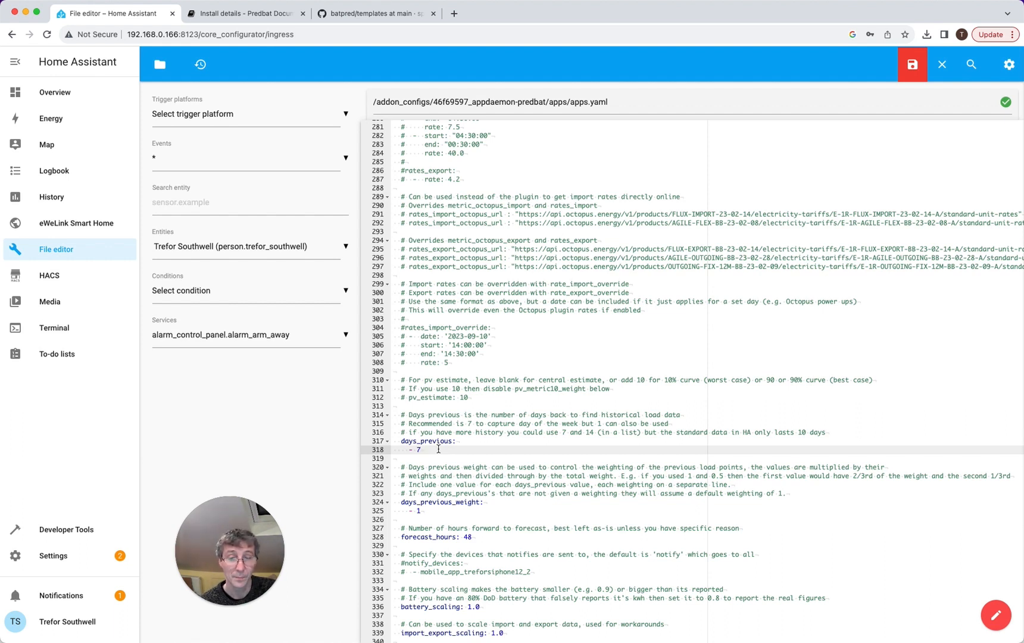
key("BackSpace")
type("1")
key("Return")
type("-")
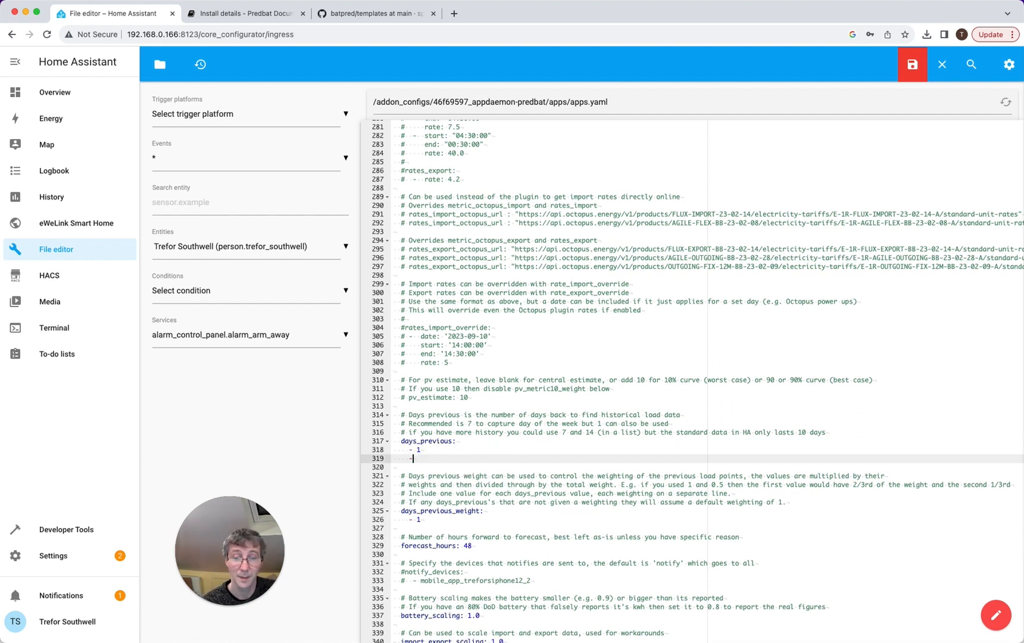
type(" 2")
key("Return")
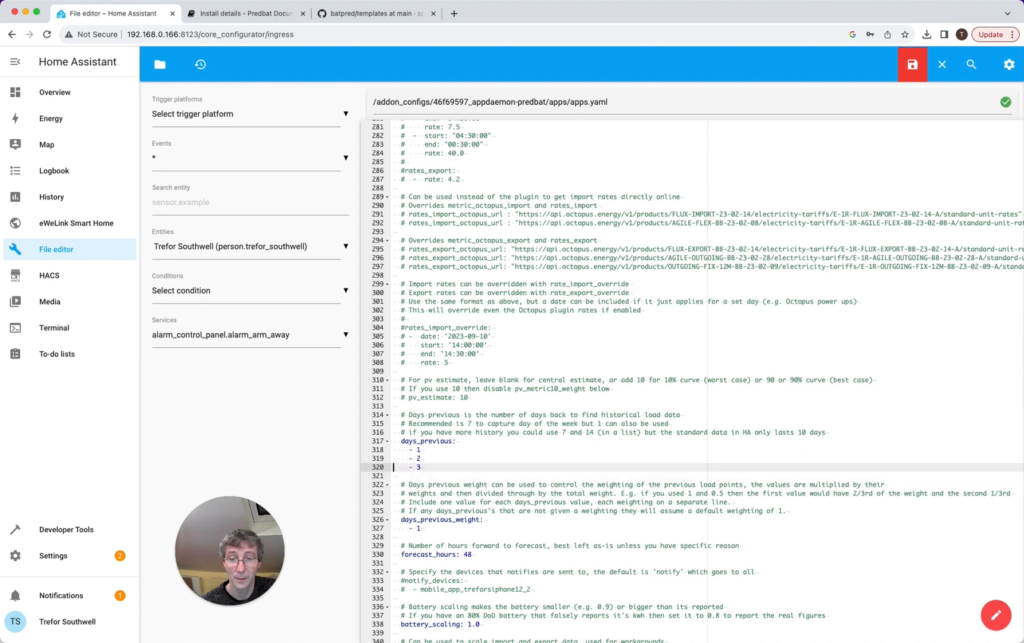
key("Up")
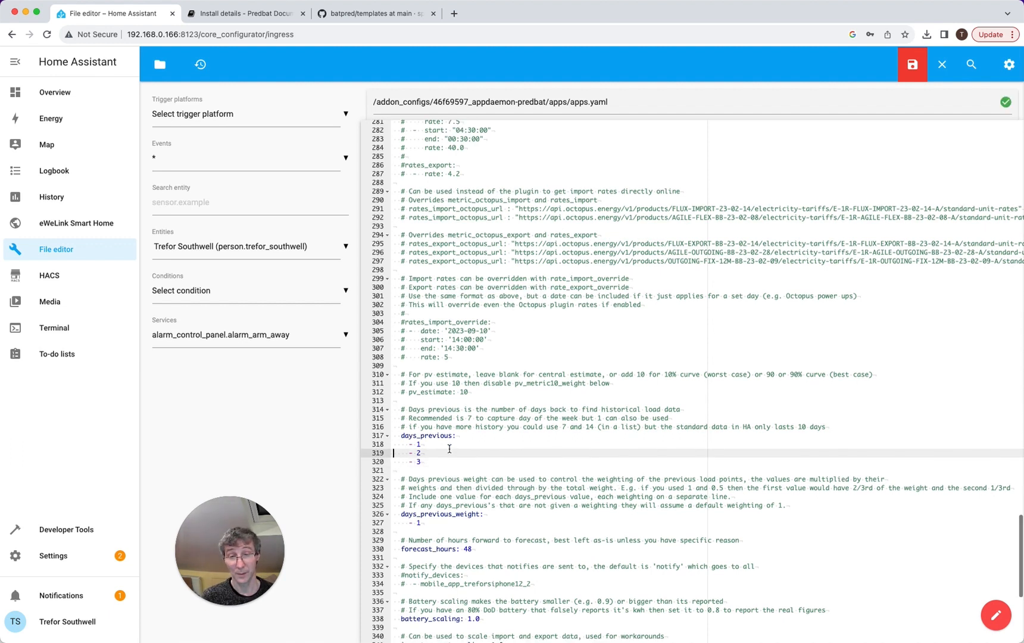
Check the remaining settings through the end of apps.yaml and save the file
scroll(449, 449, "down", 3)
scroll(450, 449, "down", 8)
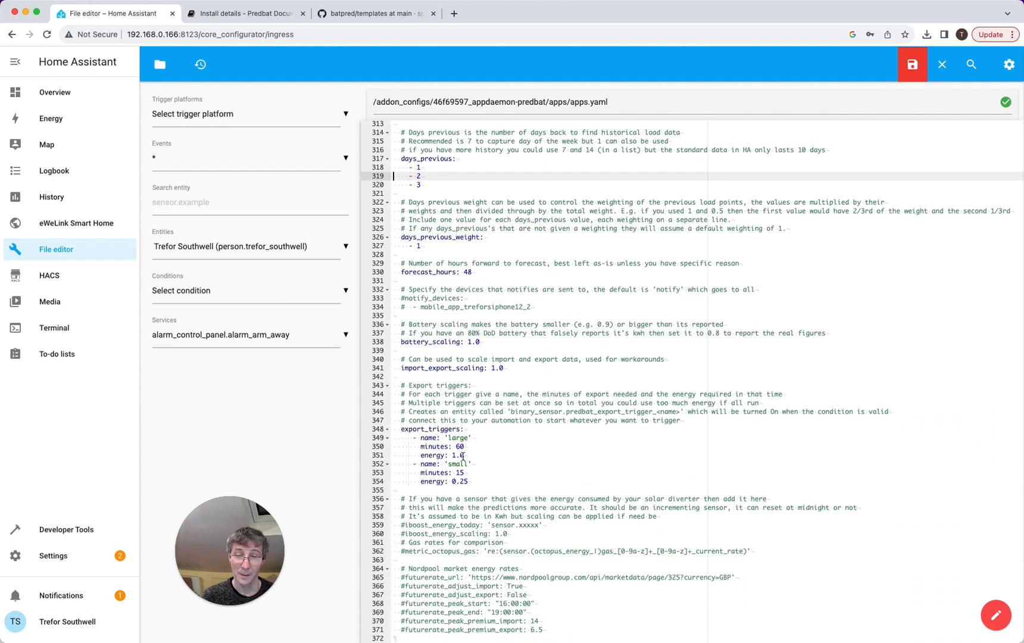
left_click(907, 72)
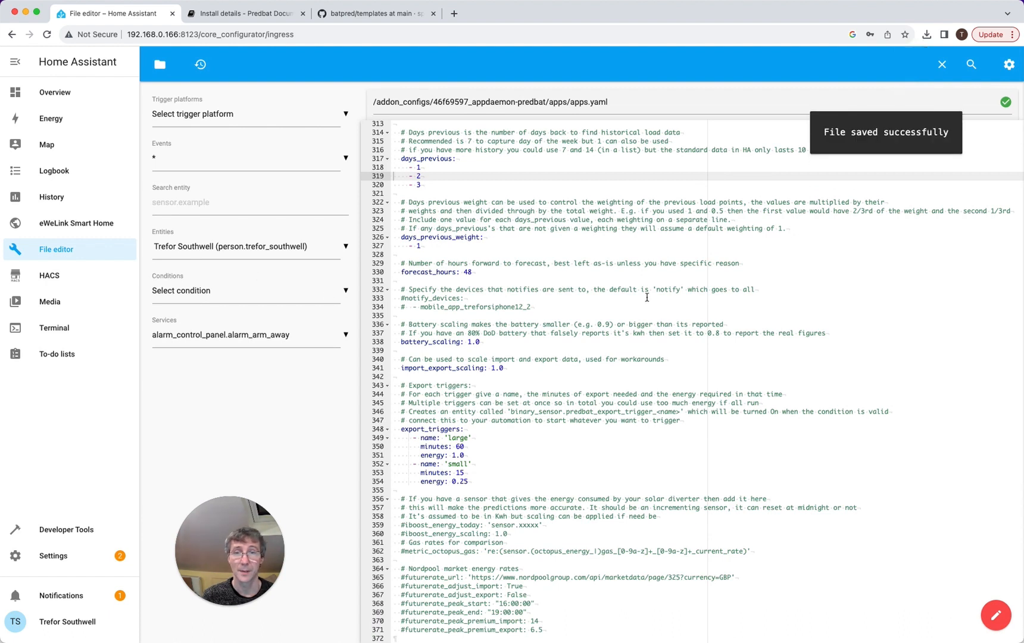
Reload the file editor and open predbat.log from the addon_configs/46f69597_appdaemon-predbat folder
left_click(67, 94)
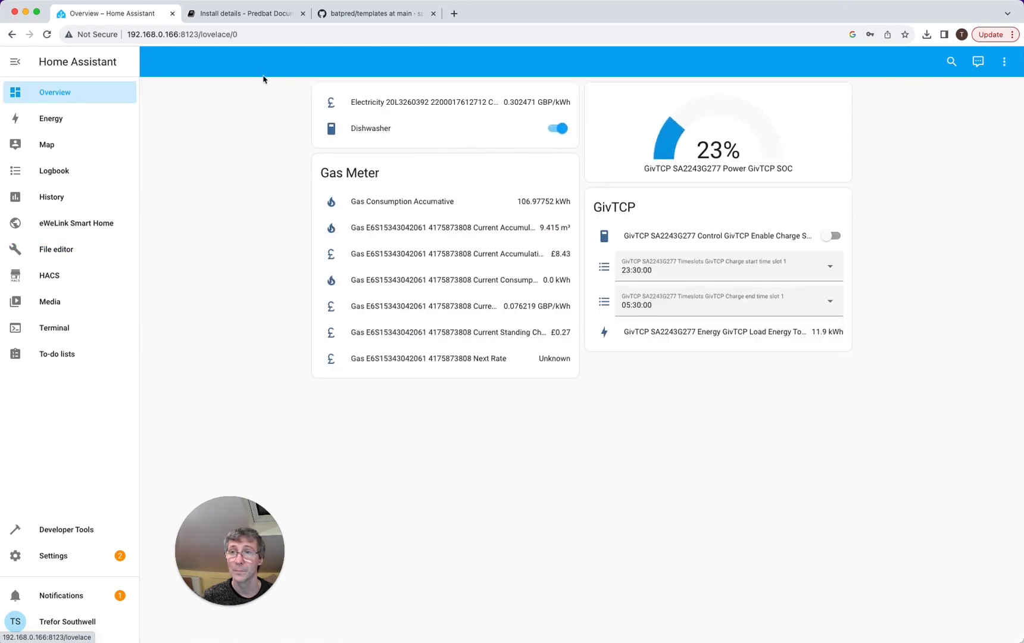
left_click(59, 255)
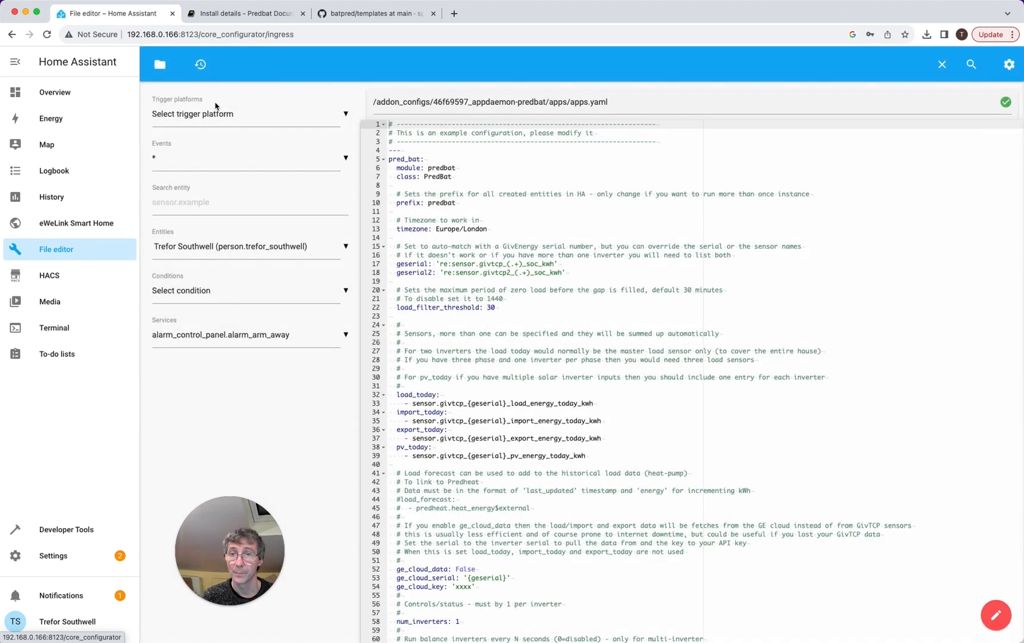
left_click(160, 65)
left_click(156, 100)
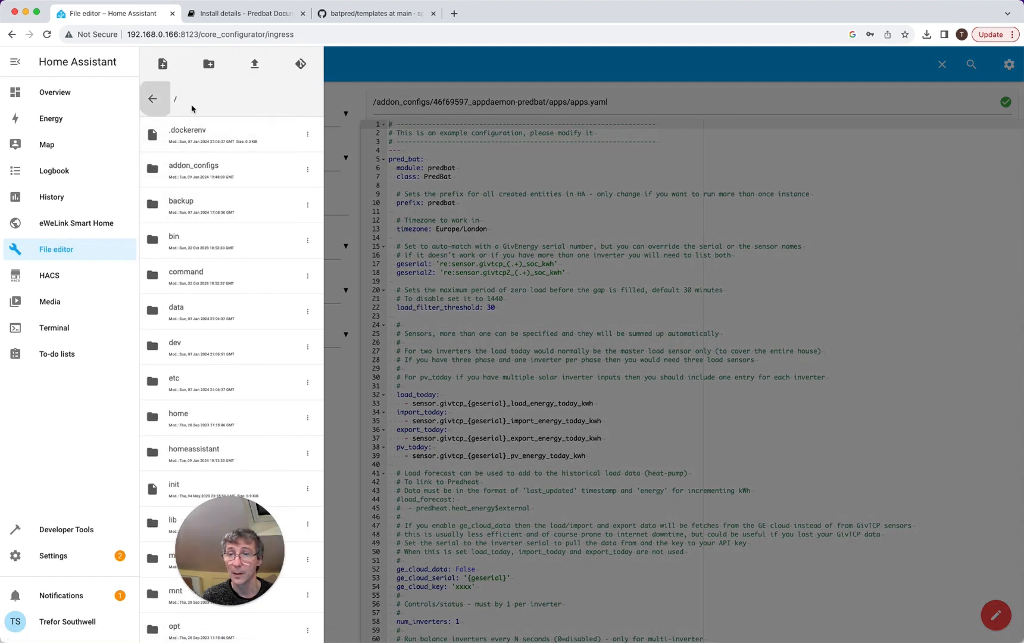
left_click(229, 166)
left_click(236, 143)
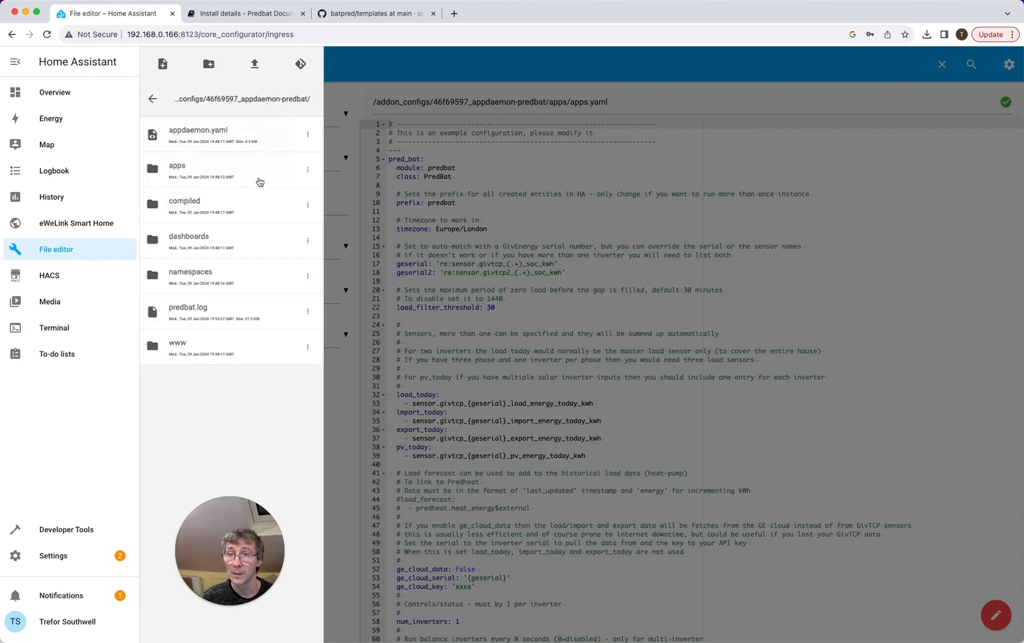
left_click(216, 304)
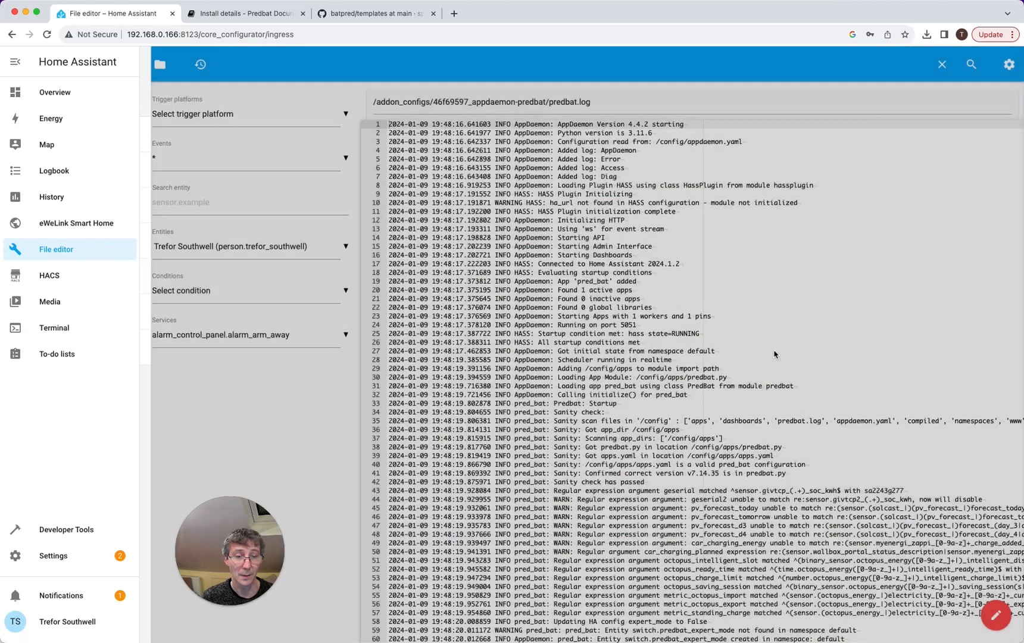
Examine the Predbat startup log, including the full width of the sensor matching lines and the latest entries
scroll(776, 355, "down", 20)
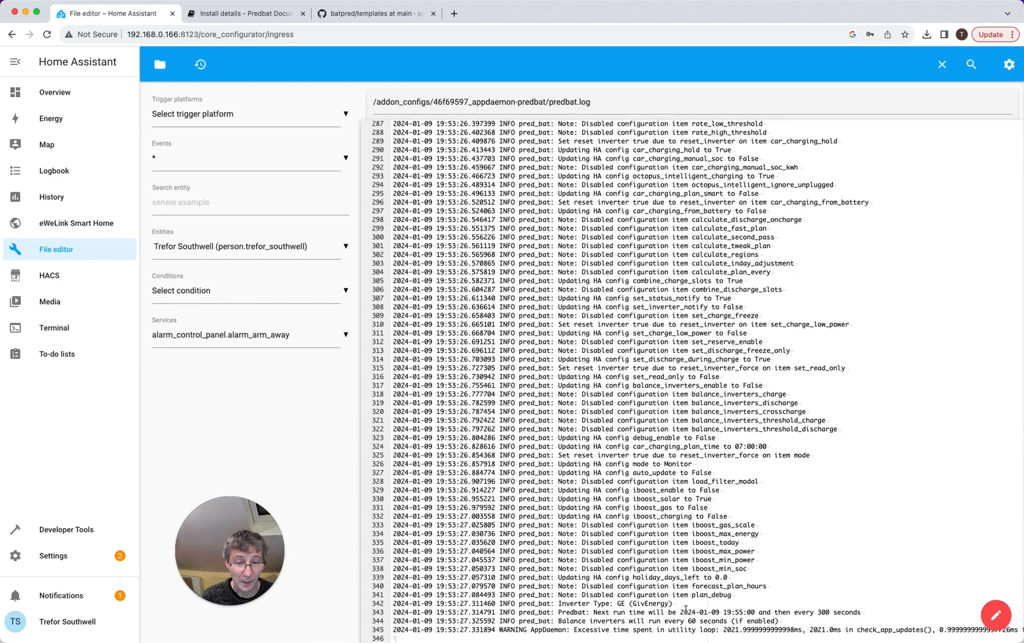
scroll(813, 382, "up", 20)
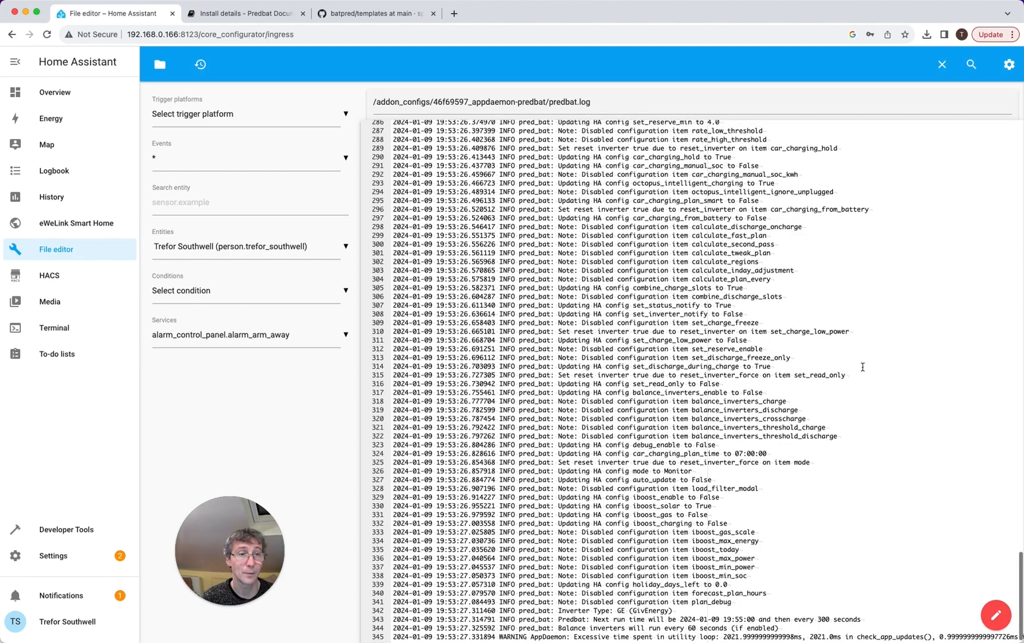
scroll(969, 235, "right", 5)
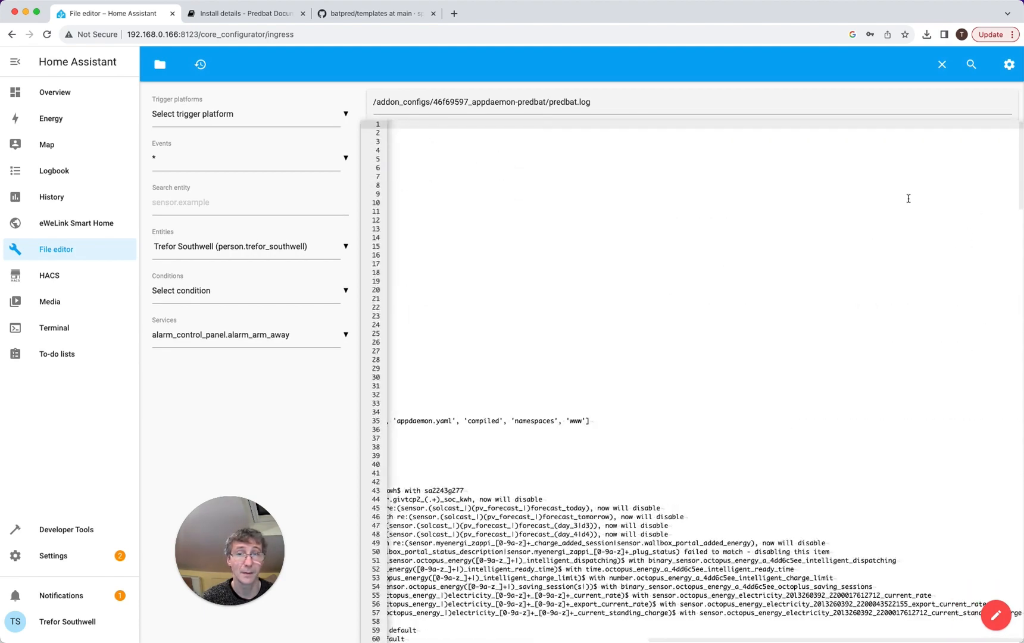
scroll(963, 131, "down", 20)
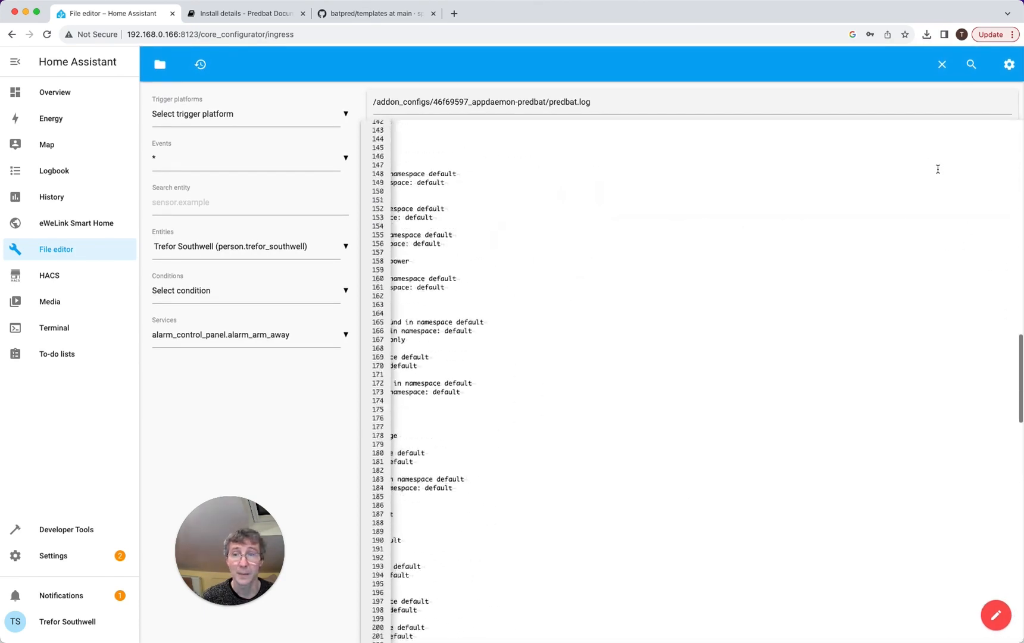
scroll(854, 126, "left", 15)
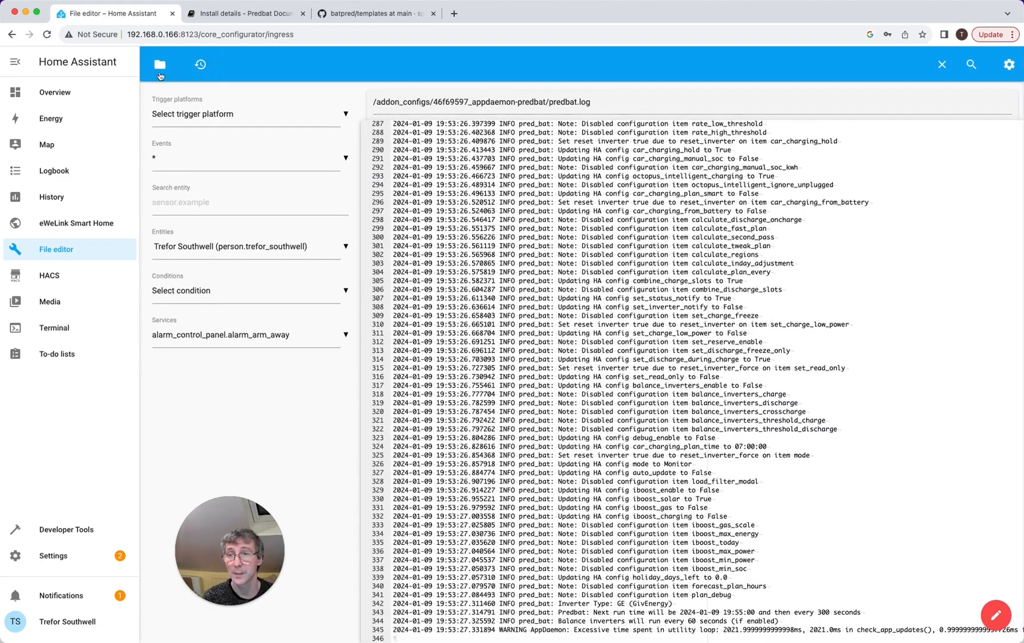
Reopen predbat.log to refresh it and examine the newest run's entries down to the path of the predbat_dashboard.yaml file
left_click(161, 63)
left_click(229, 312)
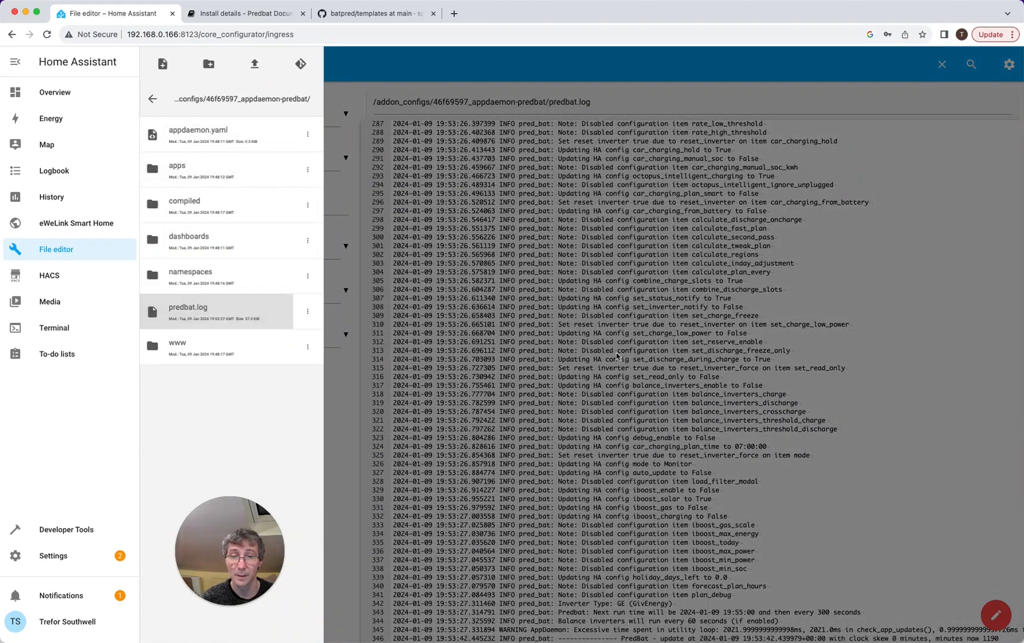
scroll(701, 362, "down", 2)
scroll(700, 361, "down", 5)
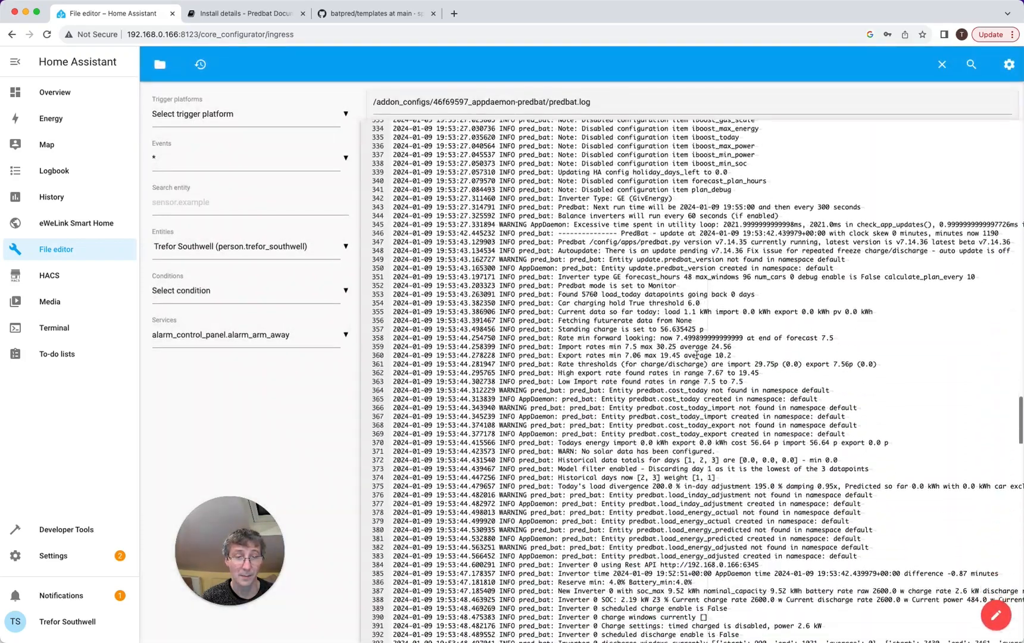
scroll(695, 360, "down", 4)
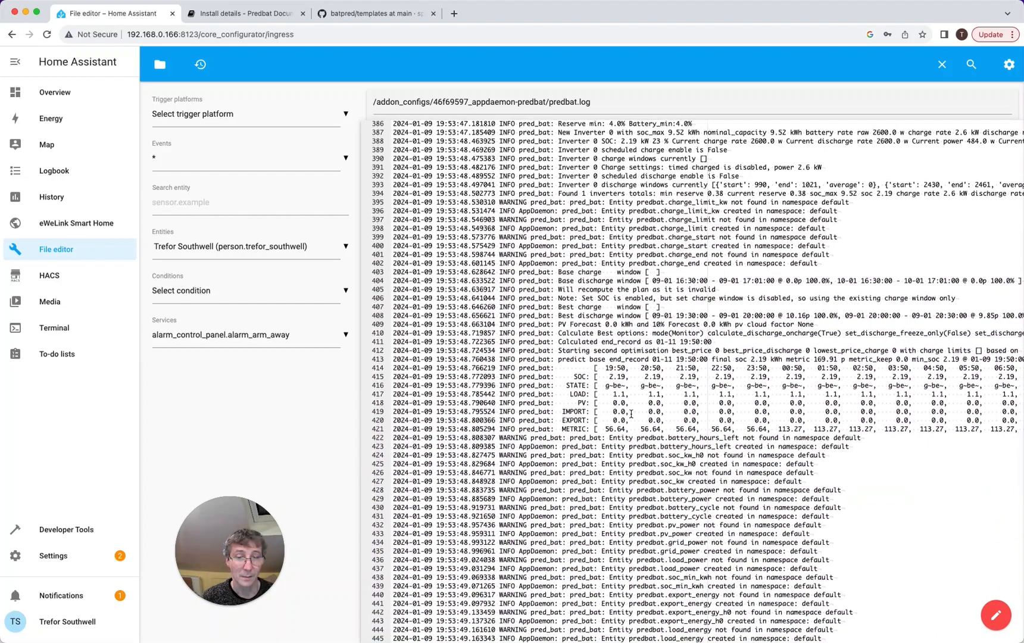
scroll(878, 404, "down", 3)
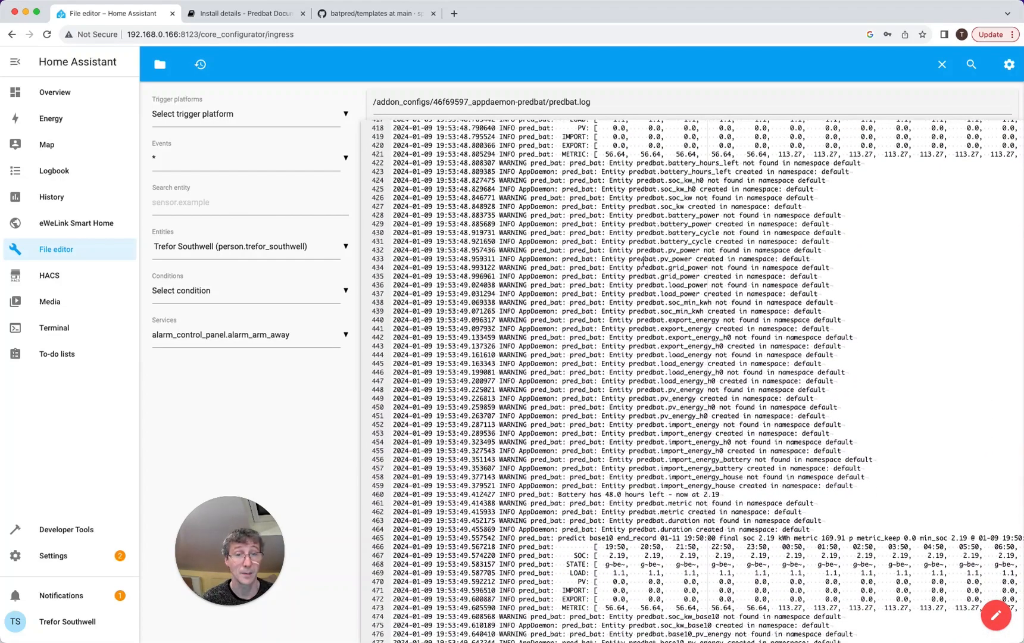
scroll(646, 306, "down", 8)
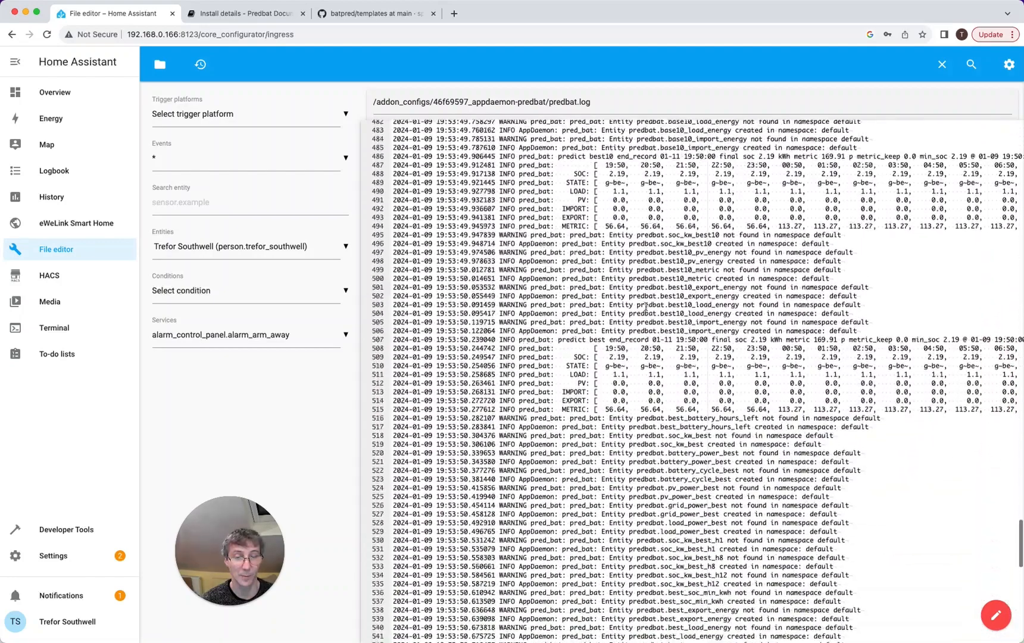
scroll(646, 307, "down", 7)
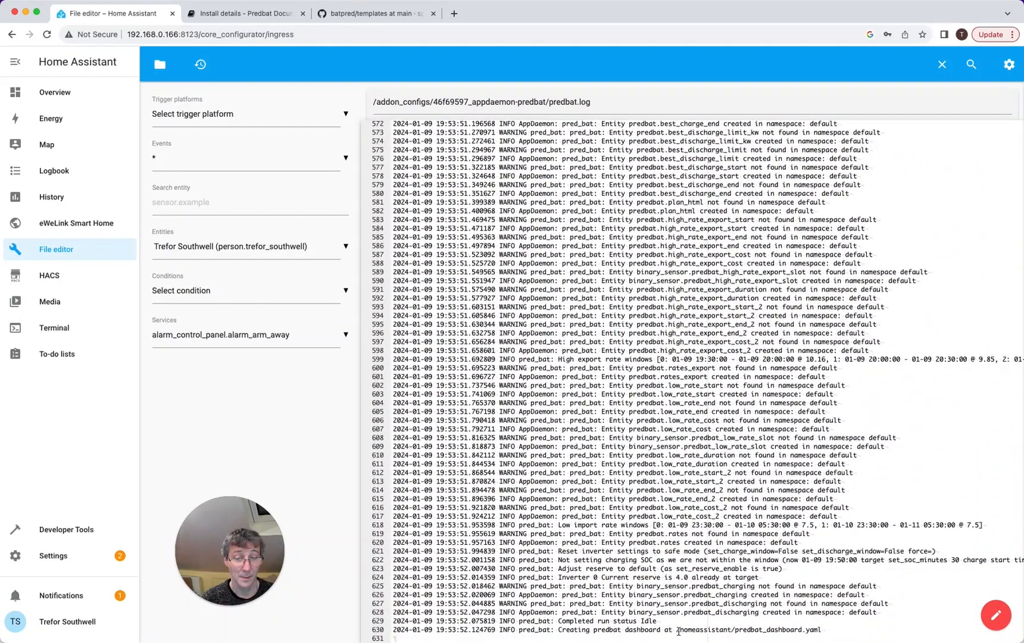
left_click_drag(677, 631, 833, 630)
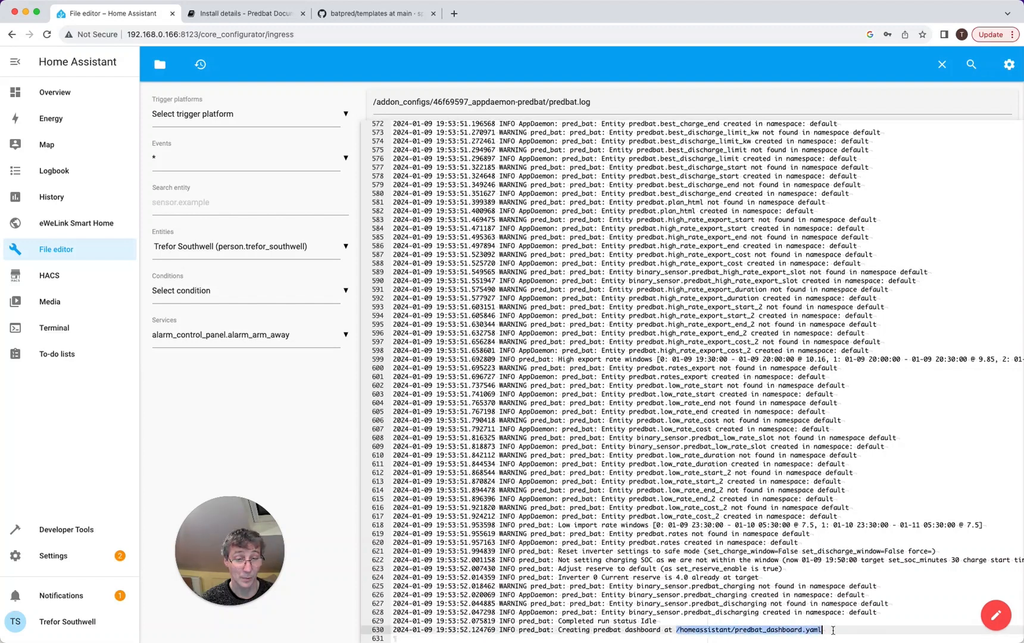
left_click(799, 612)
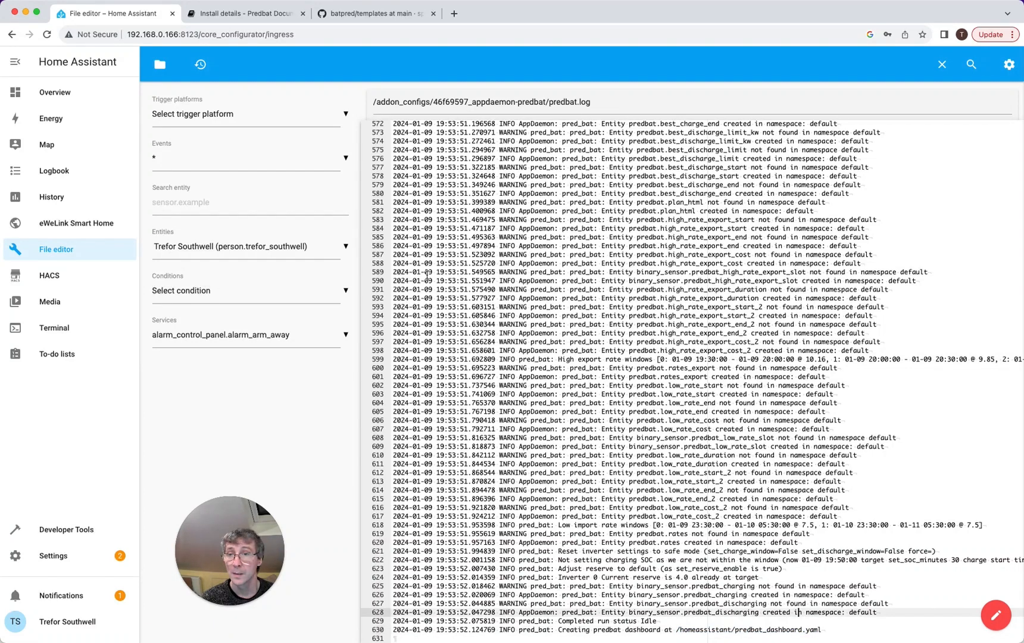
Open predbat_dashboard.yaml from the homeassistant folder and view it from its first line
left_click(180, 76)
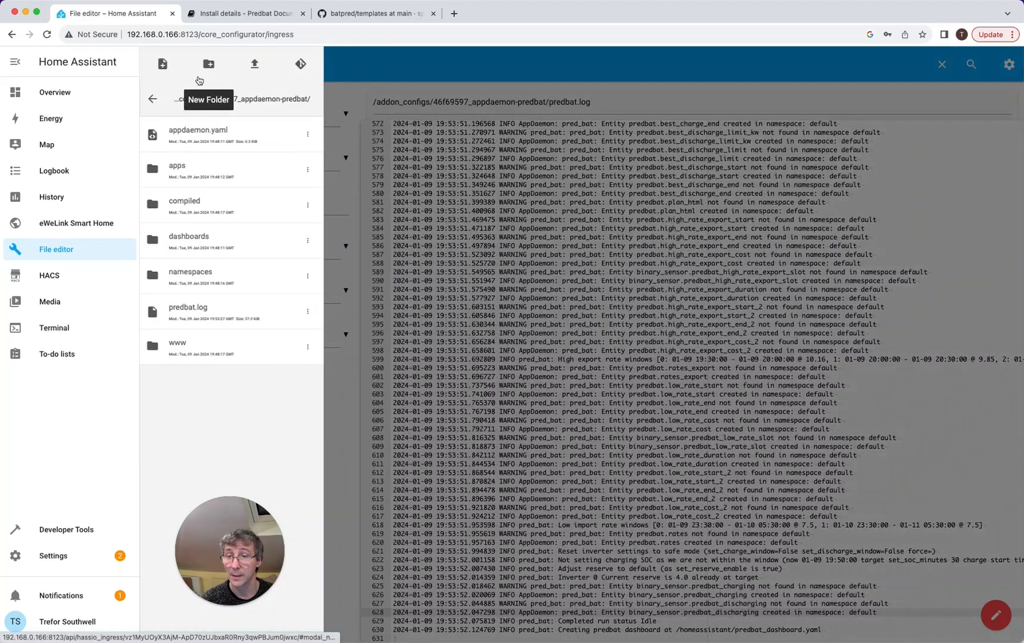
left_click(158, 100)
left_click(164, 104)
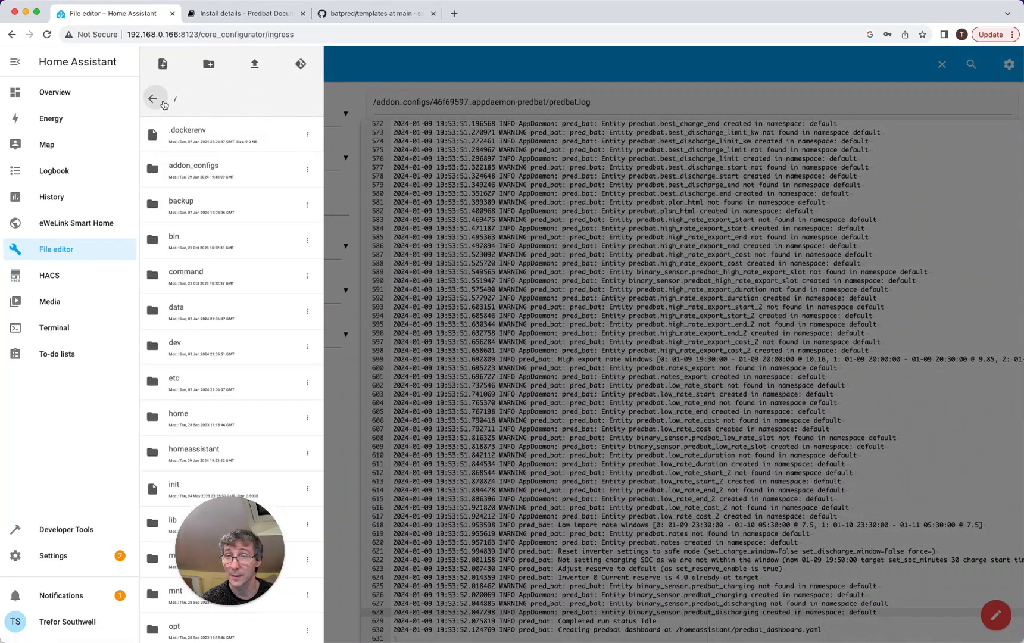
left_click(216, 450)
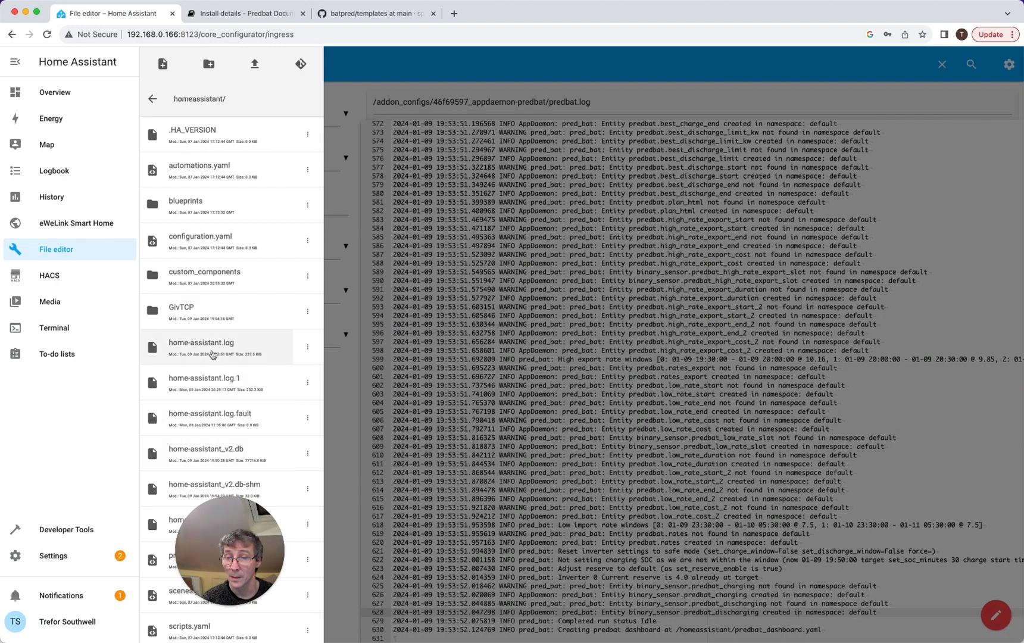
scroll(213, 354, "down", 3)
left_click(216, 427)
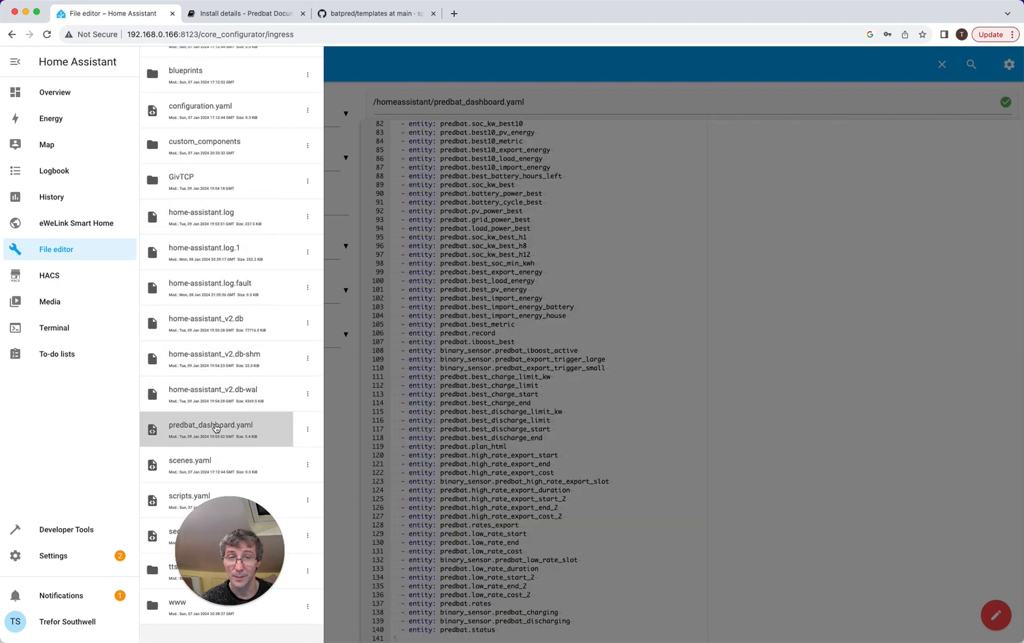
scroll(595, 364, "up", 10)
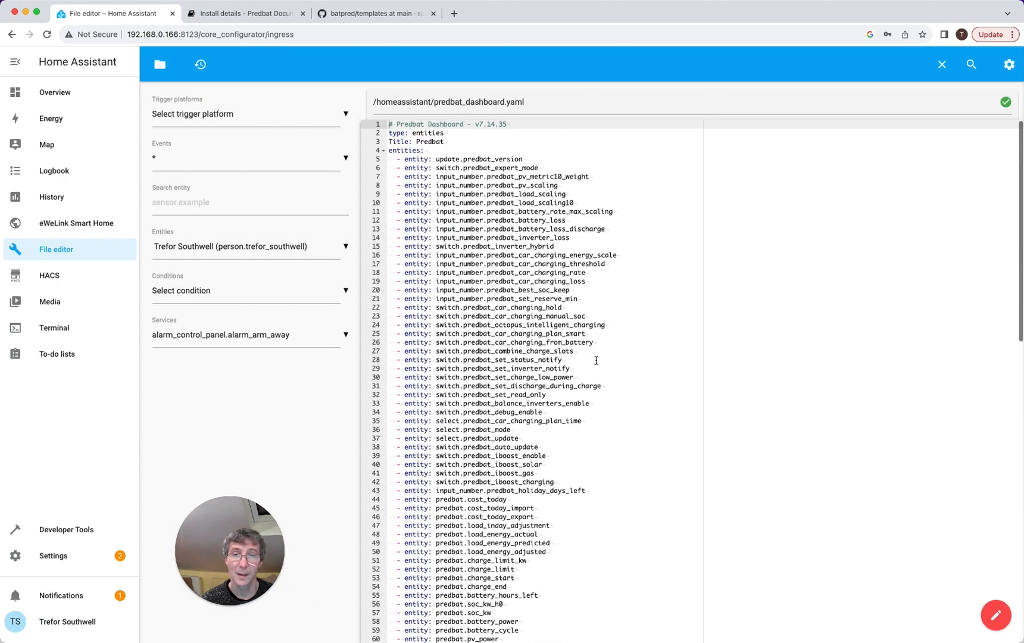
Copy the entire contents of predbat_dashboard.yaml
key("super+a")
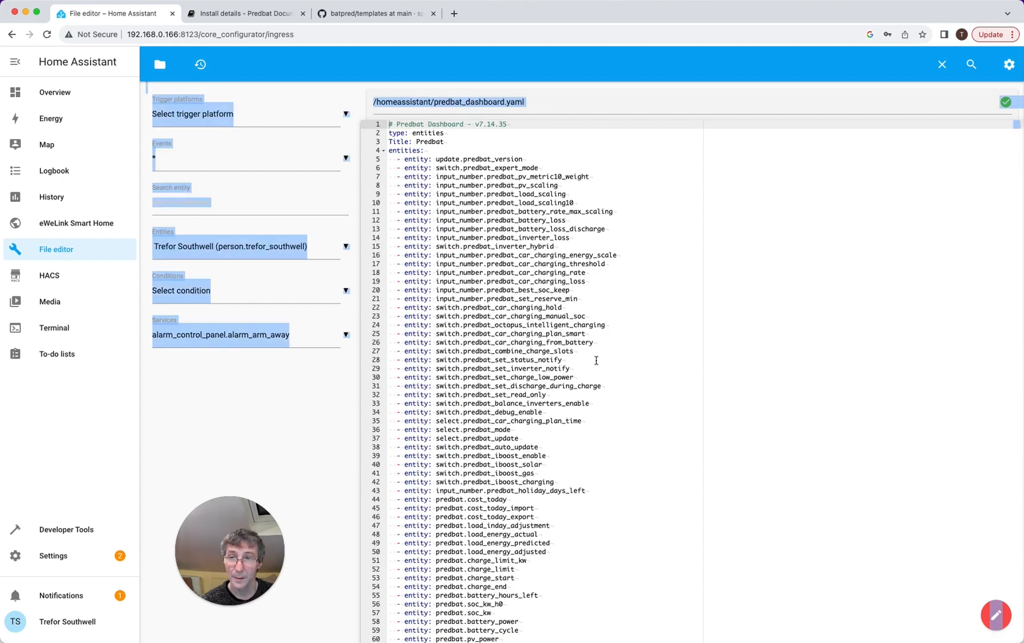
left_click(614, 361)
key("super+a")
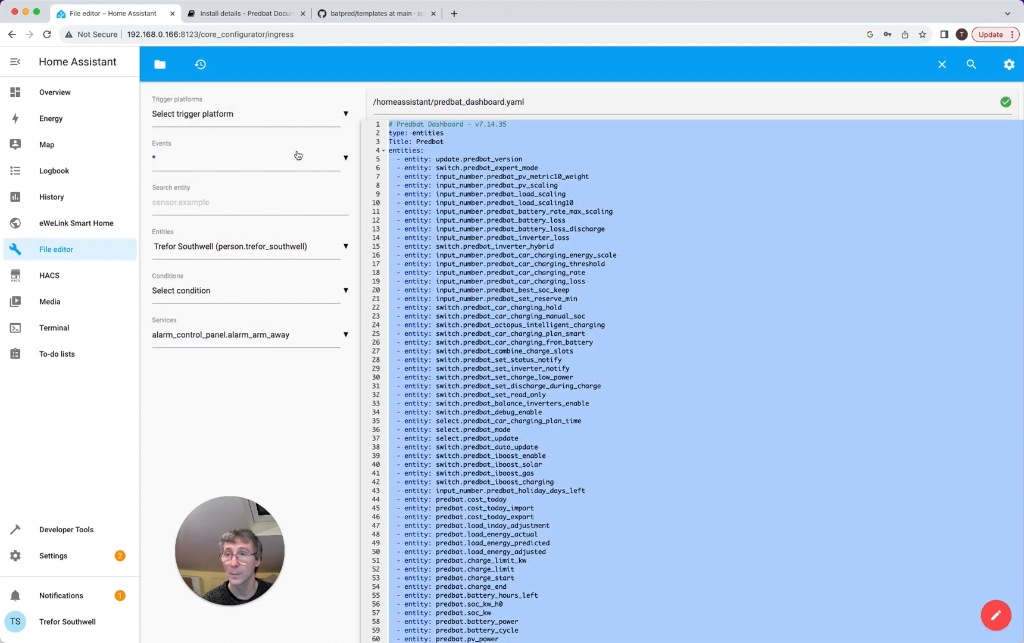
Put the Overview dashboard in edit mode and add an Entities card with its configuration shown in the code editor
left_click(57, 93)
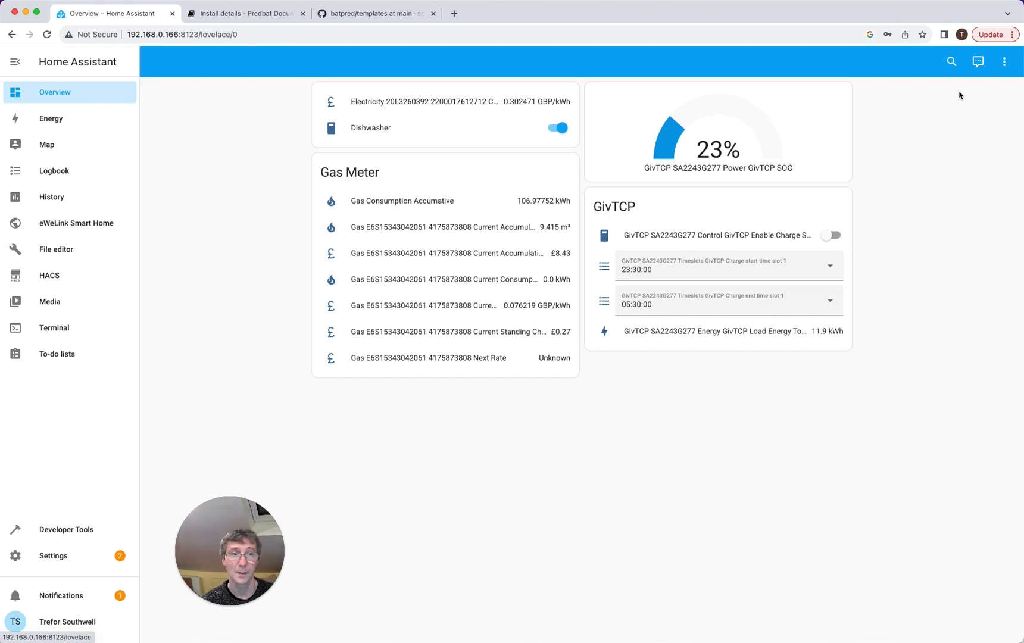
left_click(1005, 62)
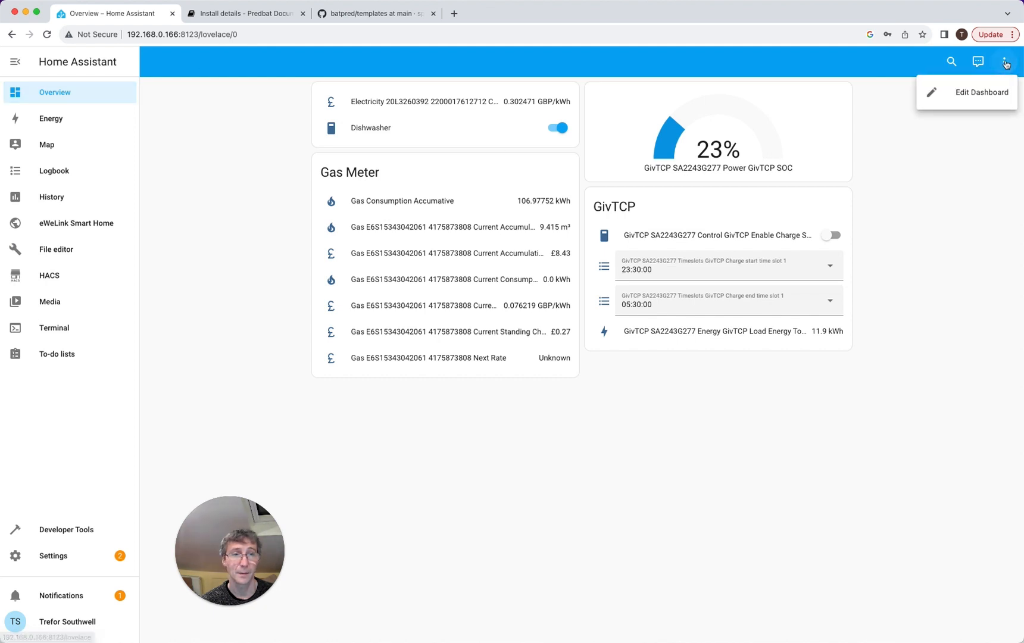
left_click(961, 93)
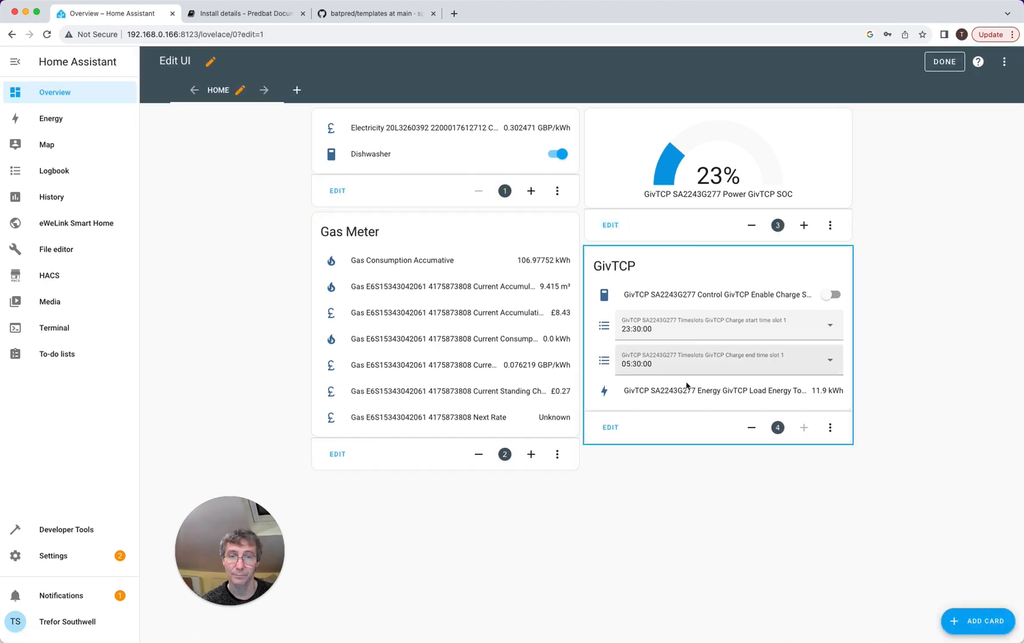
left_click(977, 622)
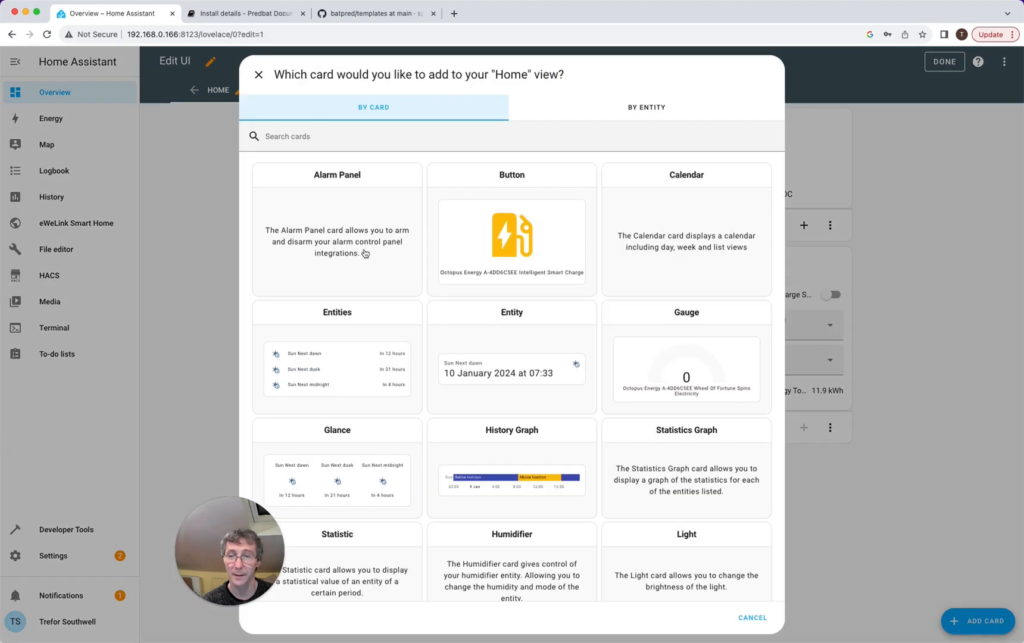
left_click(352, 349)
left_click(286, 484)
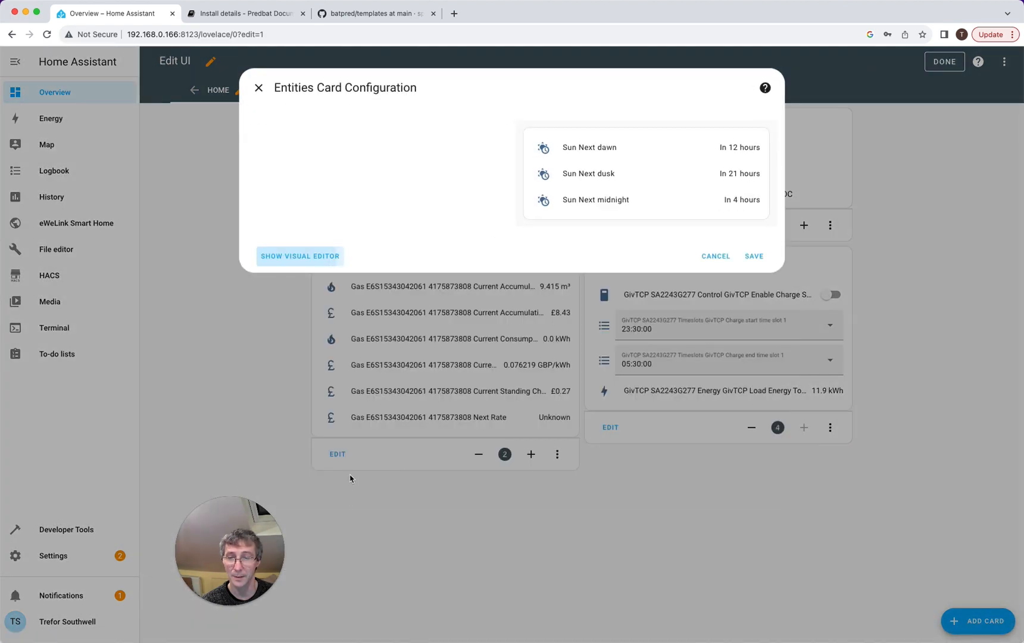
Replace the Entities card's default YAML with the copied Predbat dashboard code, save the card and finish editing the dashboard
left_click(361, 160)
key("ctrl+a")
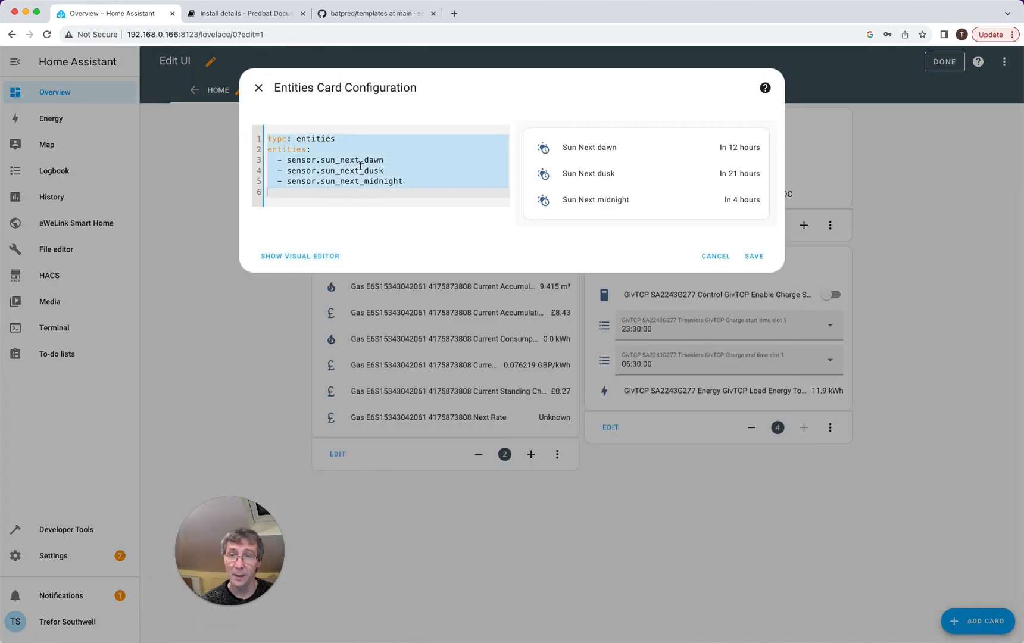
key("ctrl+v")
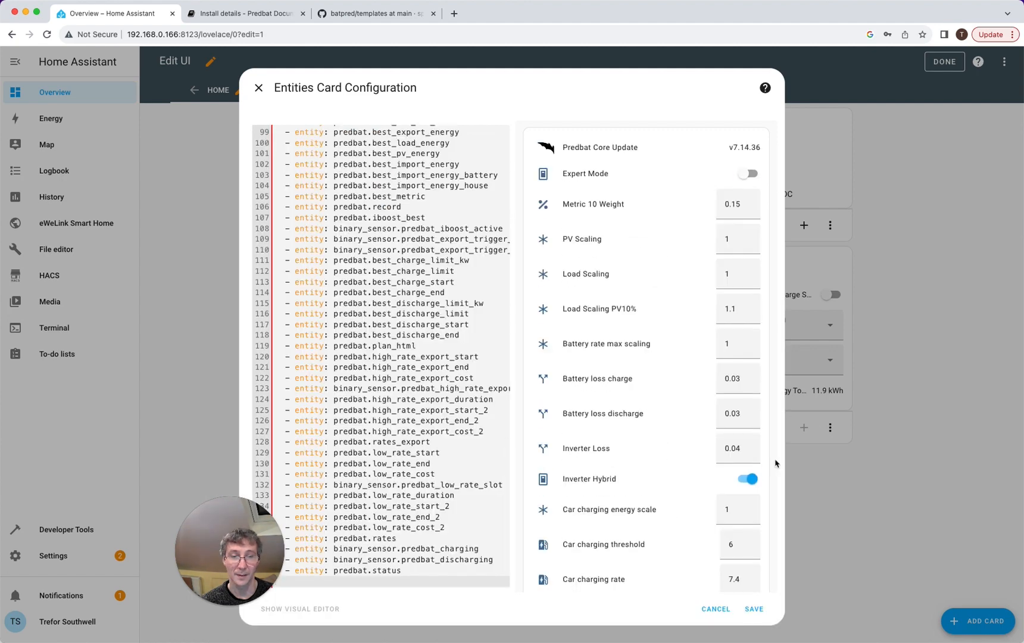
left_click(751, 609)
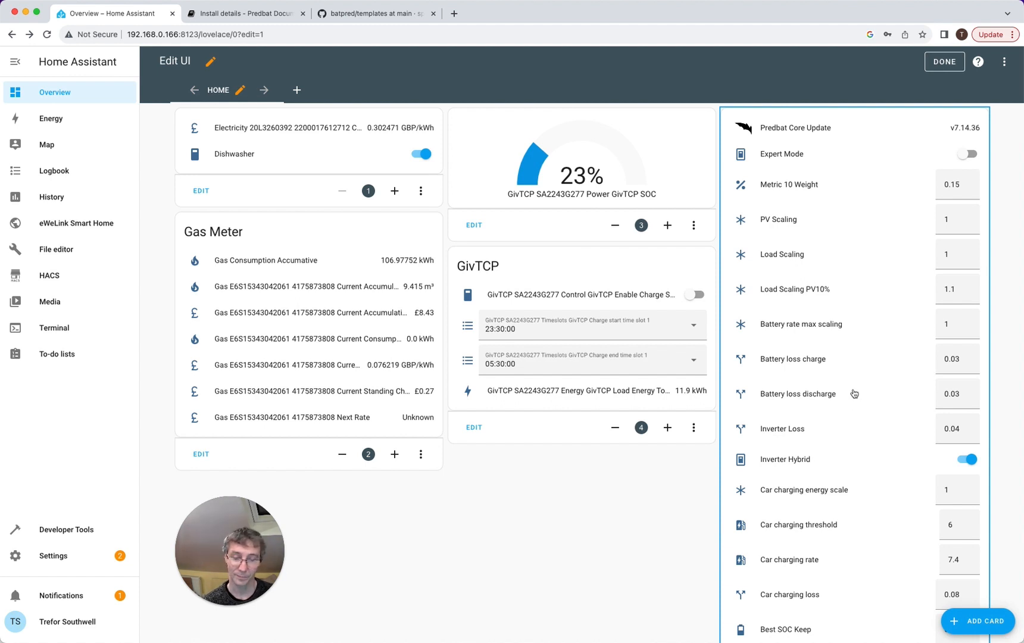
left_click(943, 63)
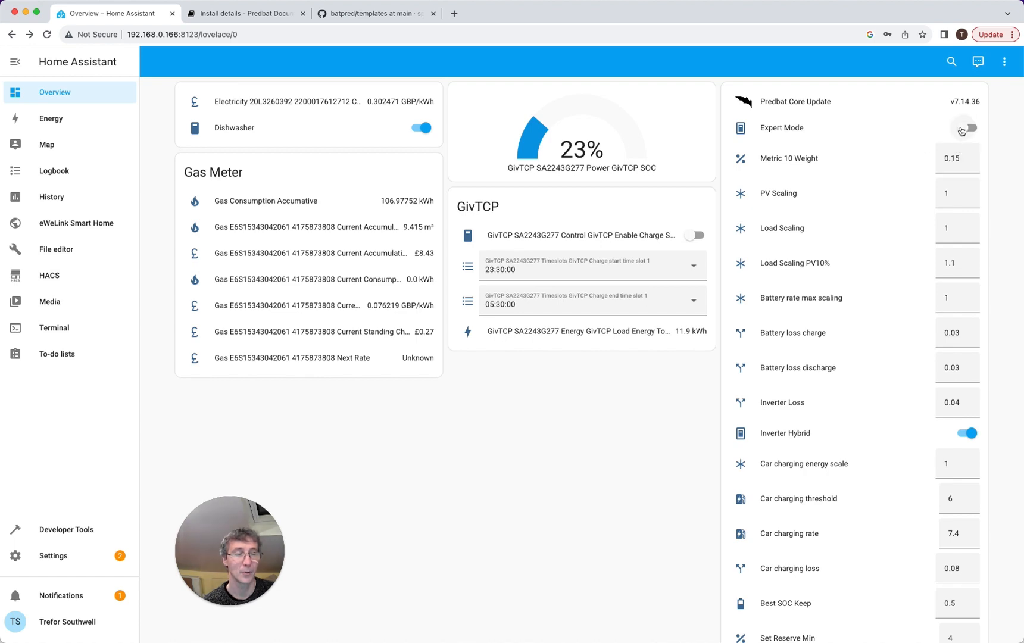
Check the Predbat Core Update details and set Predbat update to "v7.14.36 Fix issue for repeated freeze charge/discharge"
left_click(753, 105)
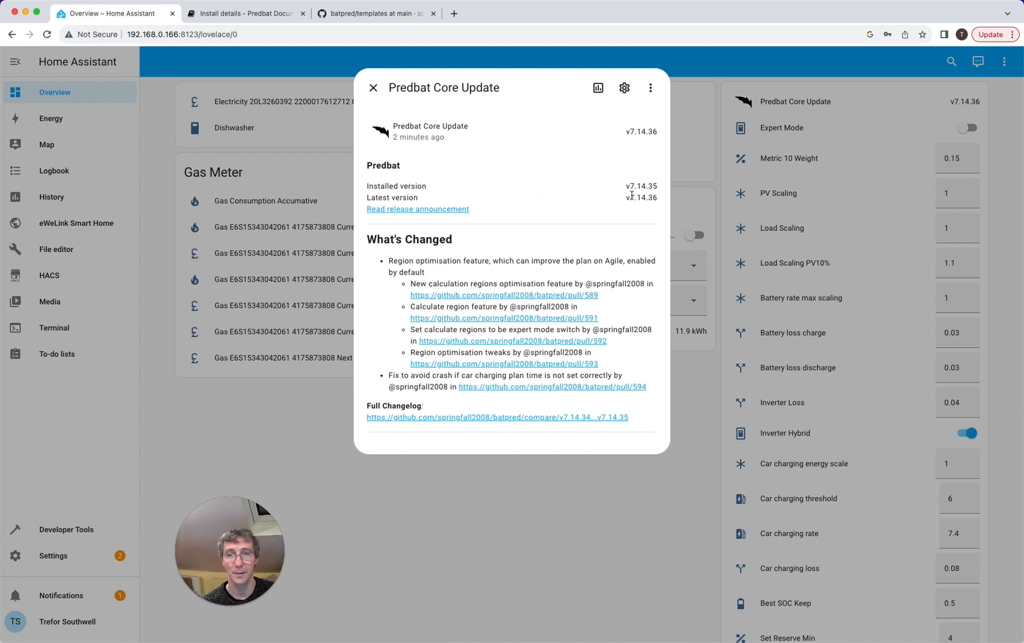
left_click(373, 88)
scroll(768, 386, "down", 7)
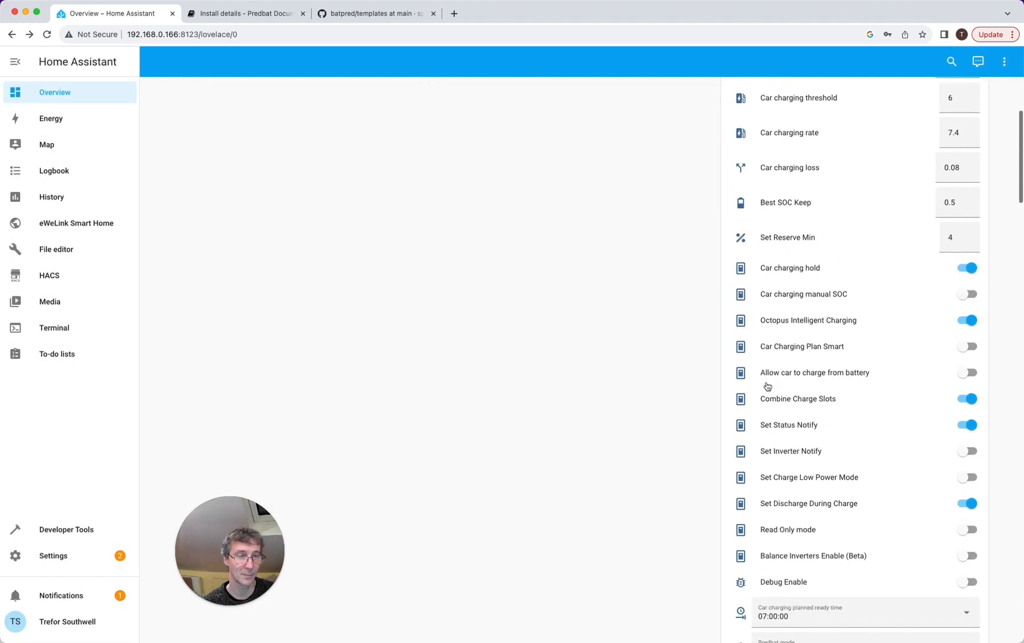
scroll(768, 386, "down", 5)
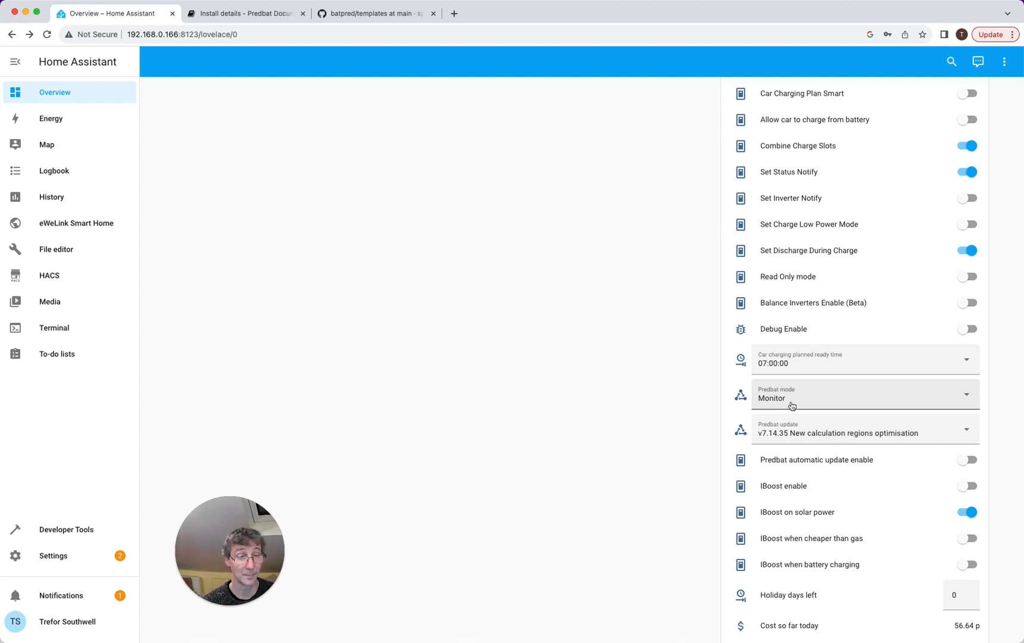
scroll(792, 406, "down", 2)
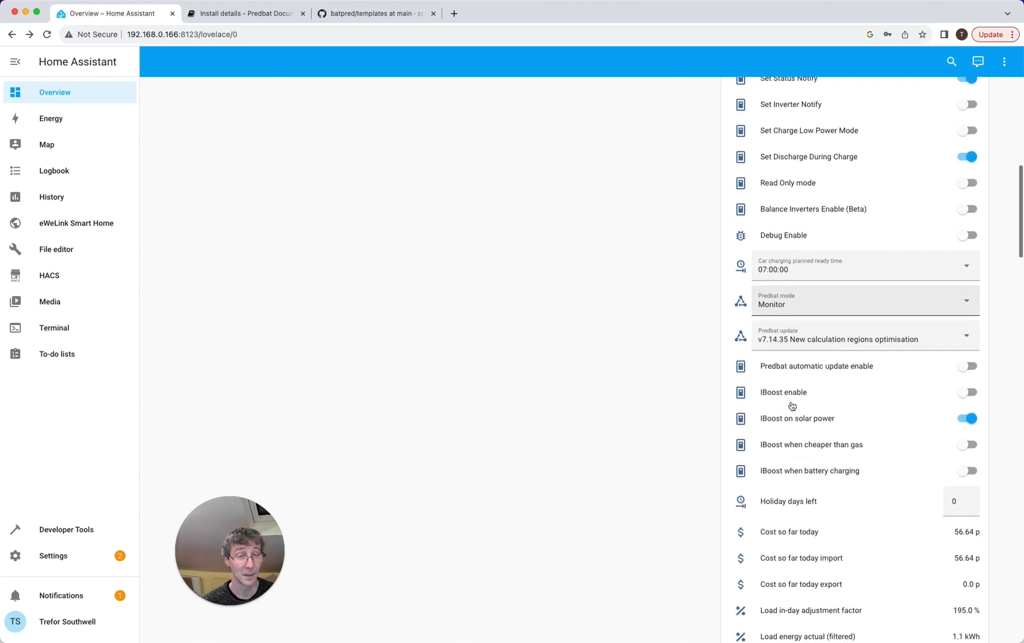
left_click(819, 320)
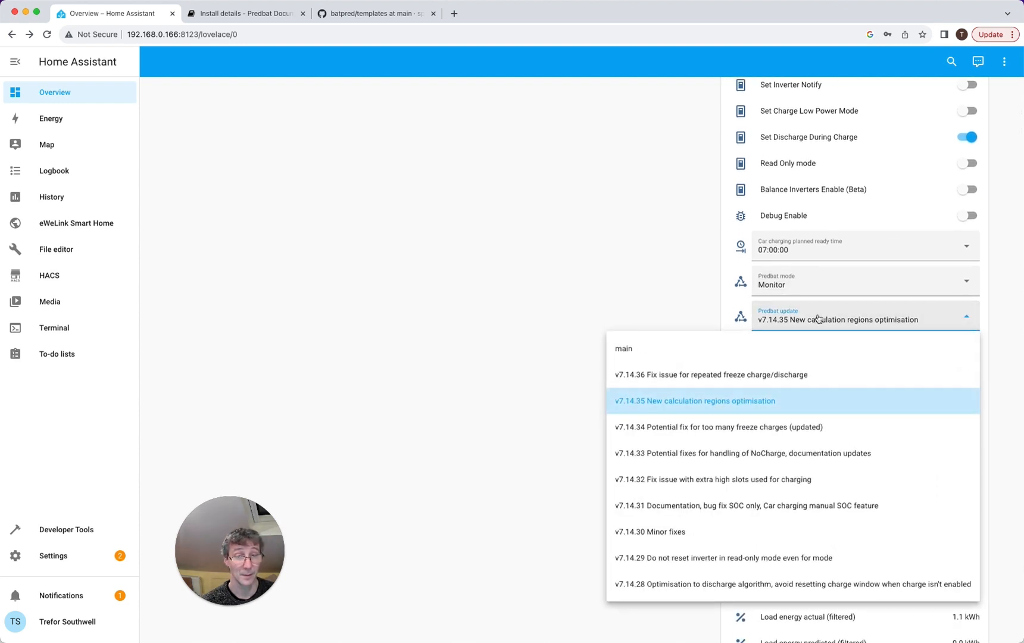
left_click(717, 372)
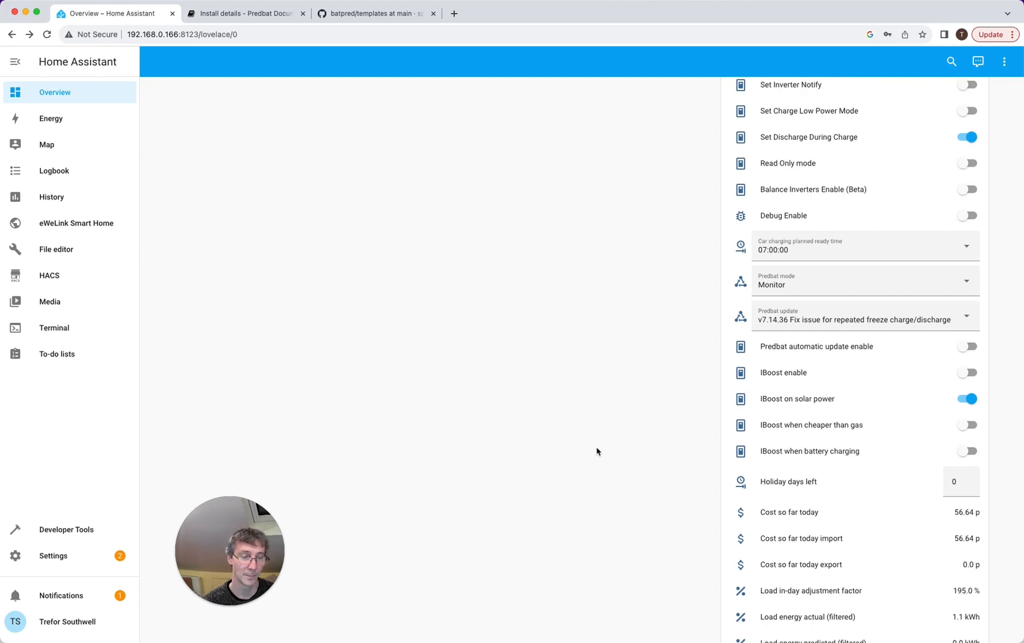
Recheck the Predbat Core Update details and look through the settings and prediction values on the Predbat card
scroll(597, 452, "up", 10)
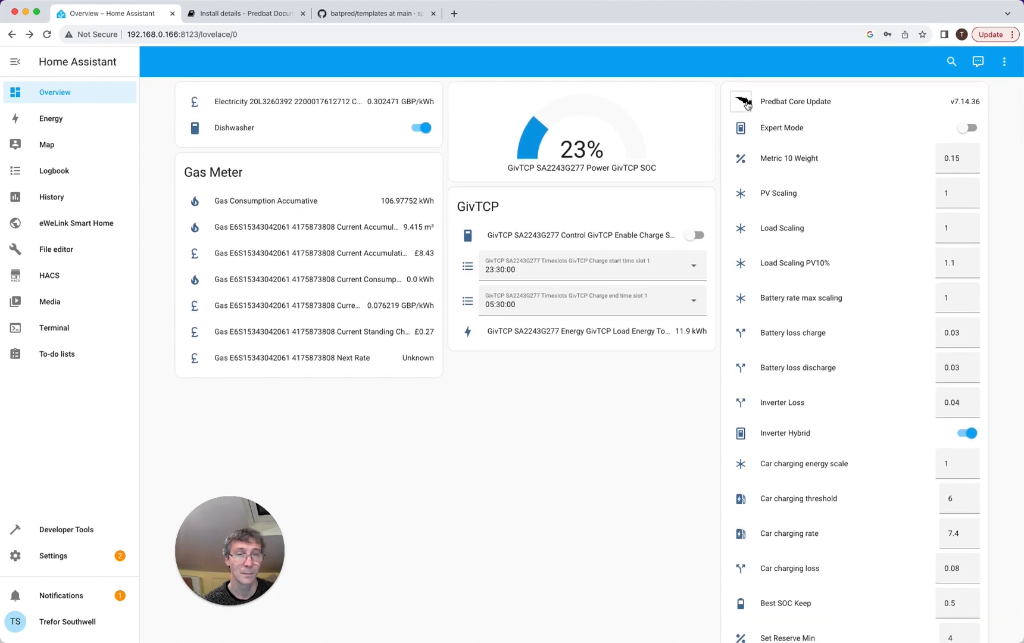
left_click(752, 103)
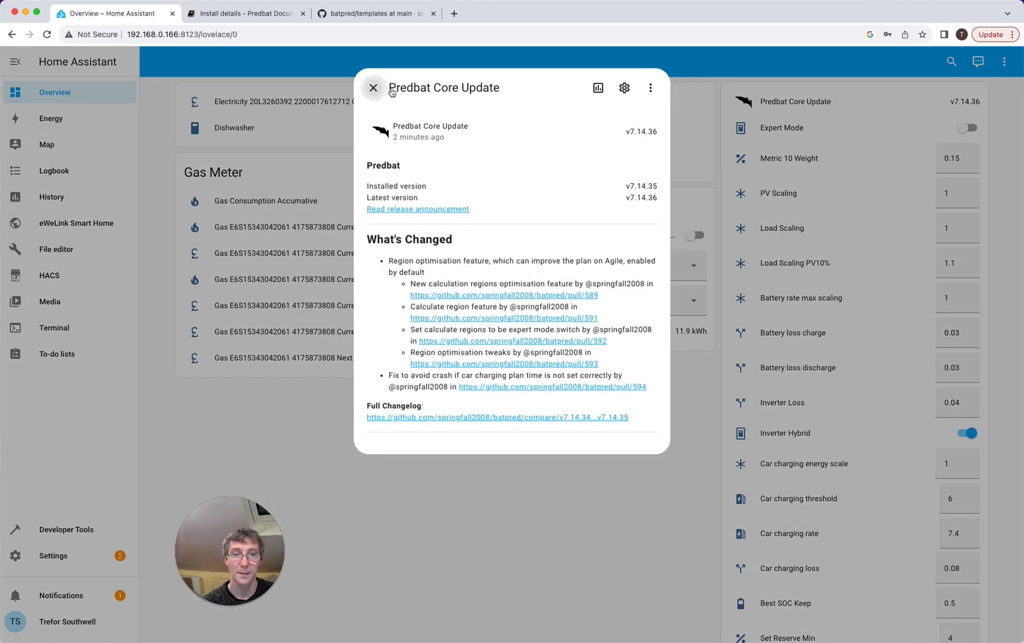
left_click(373, 87)
scroll(913, 204, "down", 1)
scroll(913, 204, "down", 20)
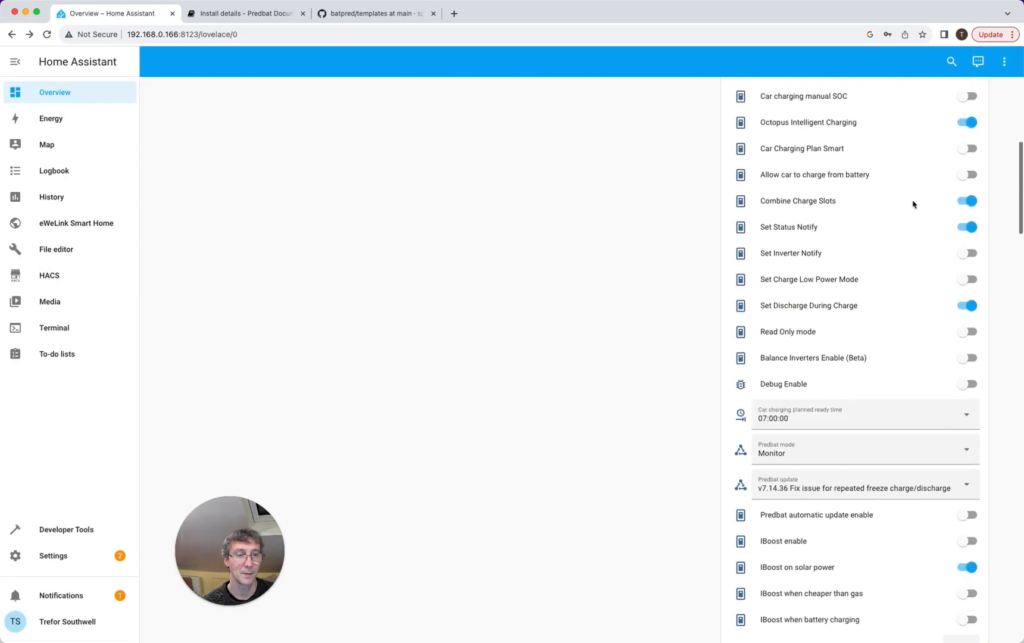
scroll(913, 204, "down", 1)
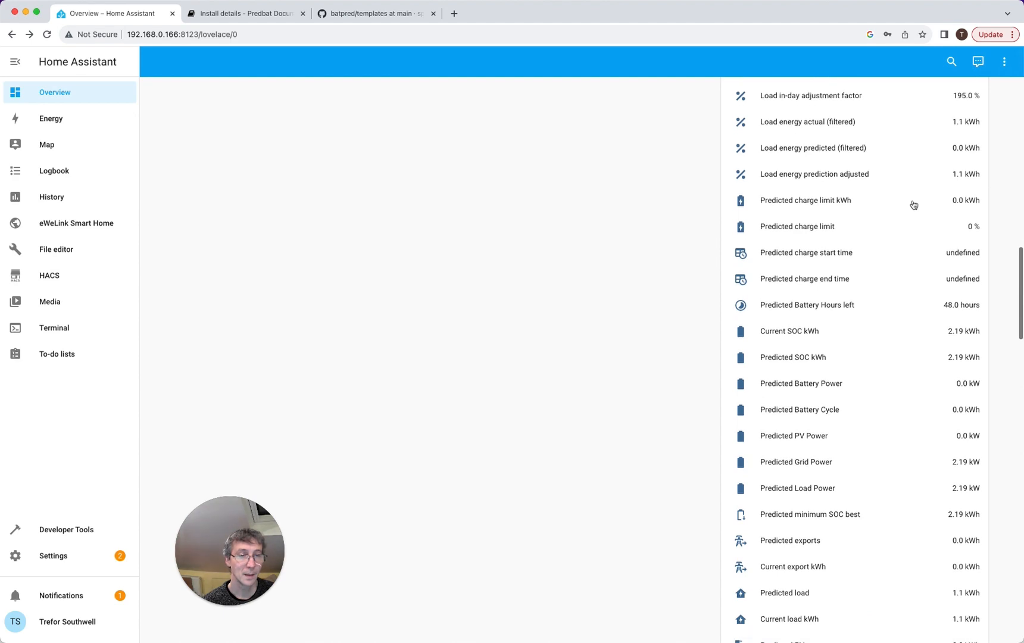
scroll(914, 205, "down", 20)
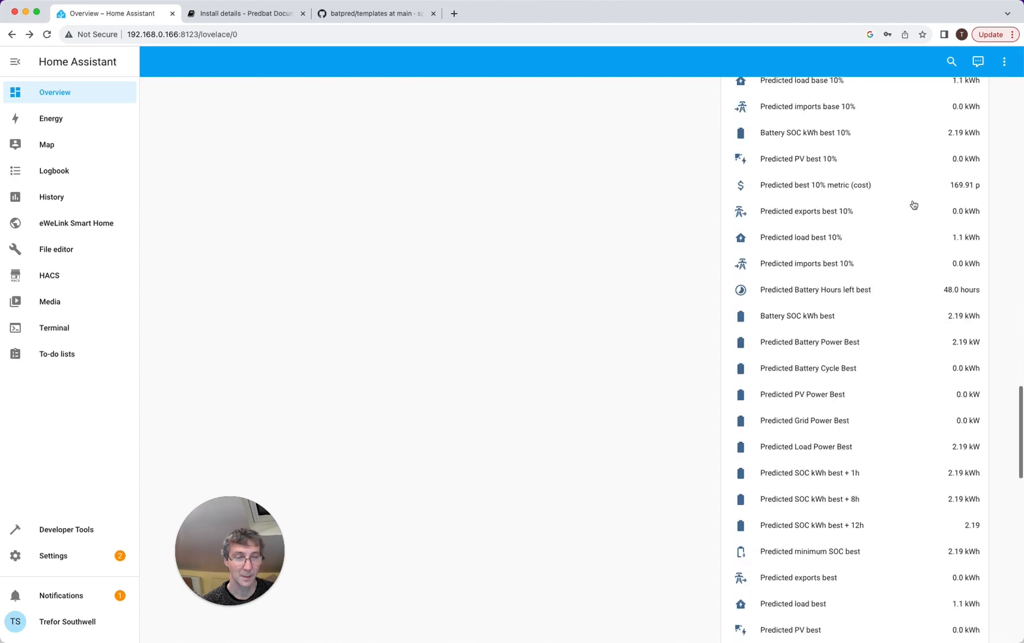
scroll(914, 205, "up", 20)
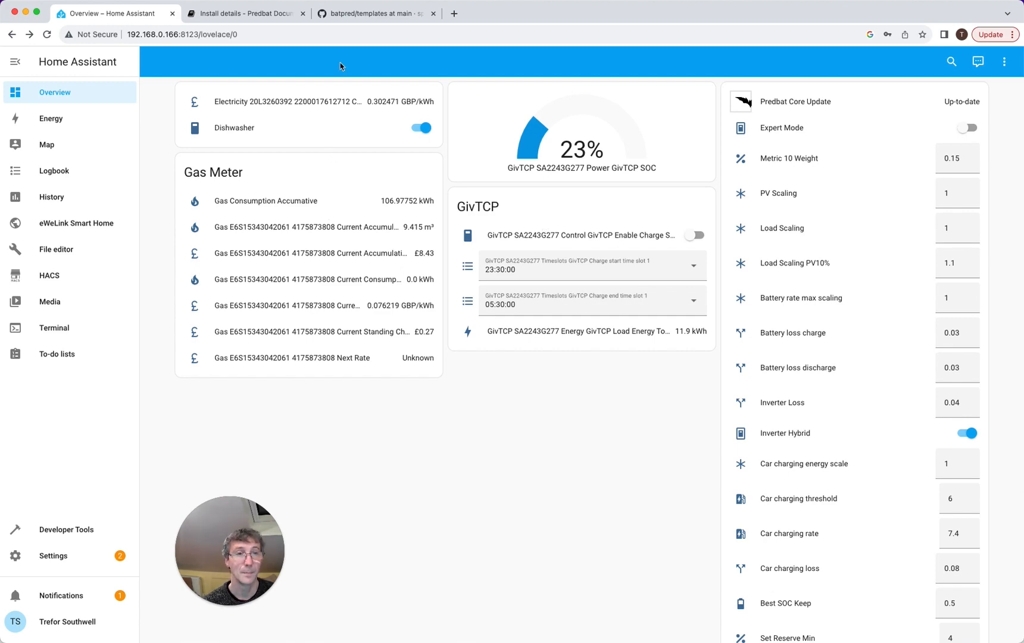
Open example_chart.yml from the batpred templates on GitHub and copy its battery prediction chart section, lines 5 to 123
left_click(347, 13)
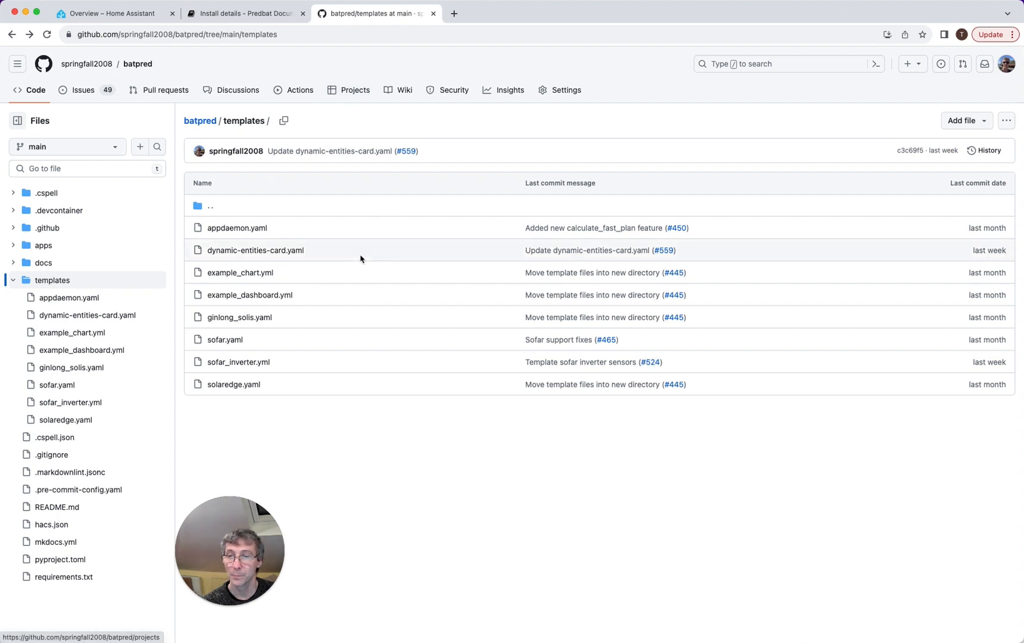
left_click(260, 274)
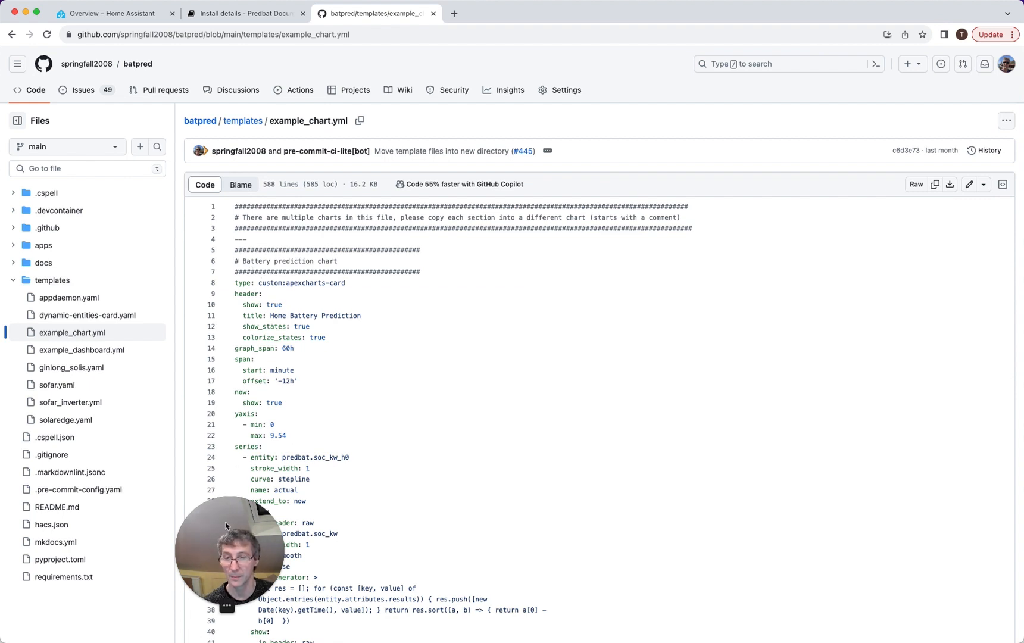
left_click_drag(226, 601, 86, 542)
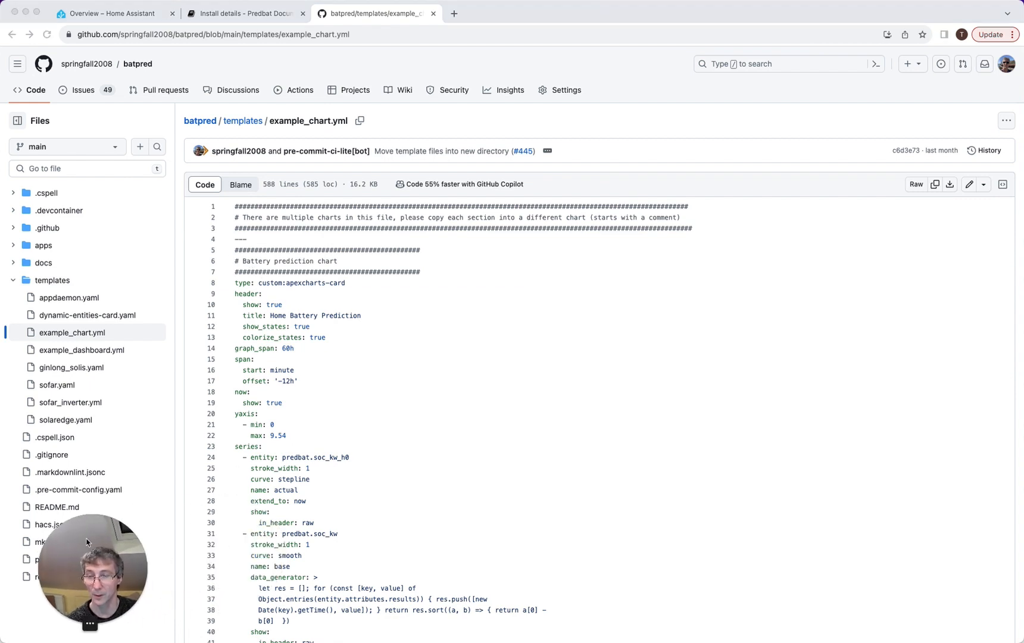
left_click(235, 249)
left_click_drag(235, 250, 412, 290)
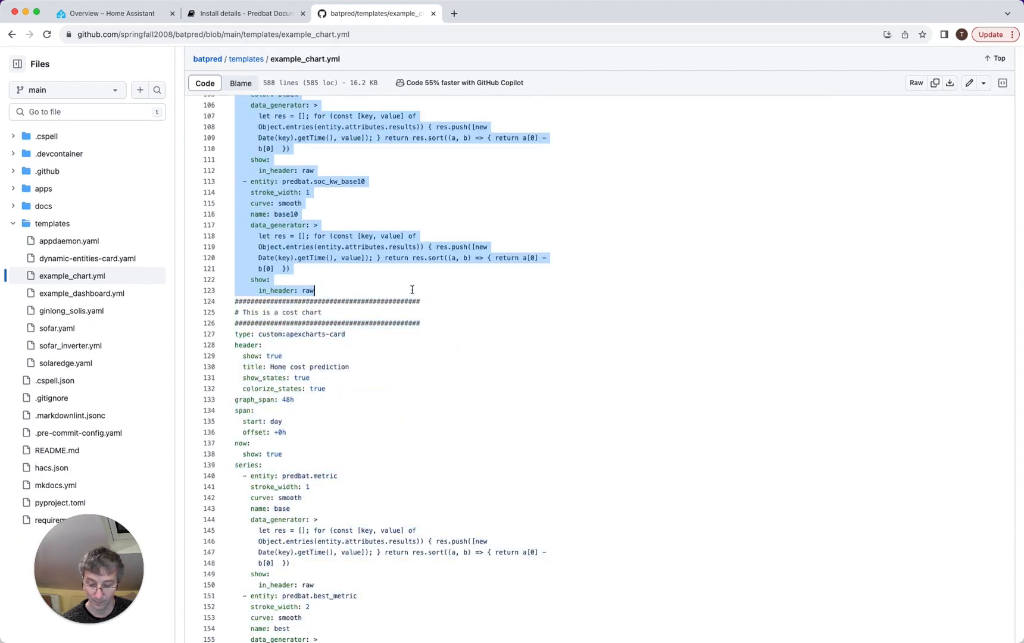
Switch back to Home Assistant and put the Overview dashboard in edit mode again
left_click(110, 13)
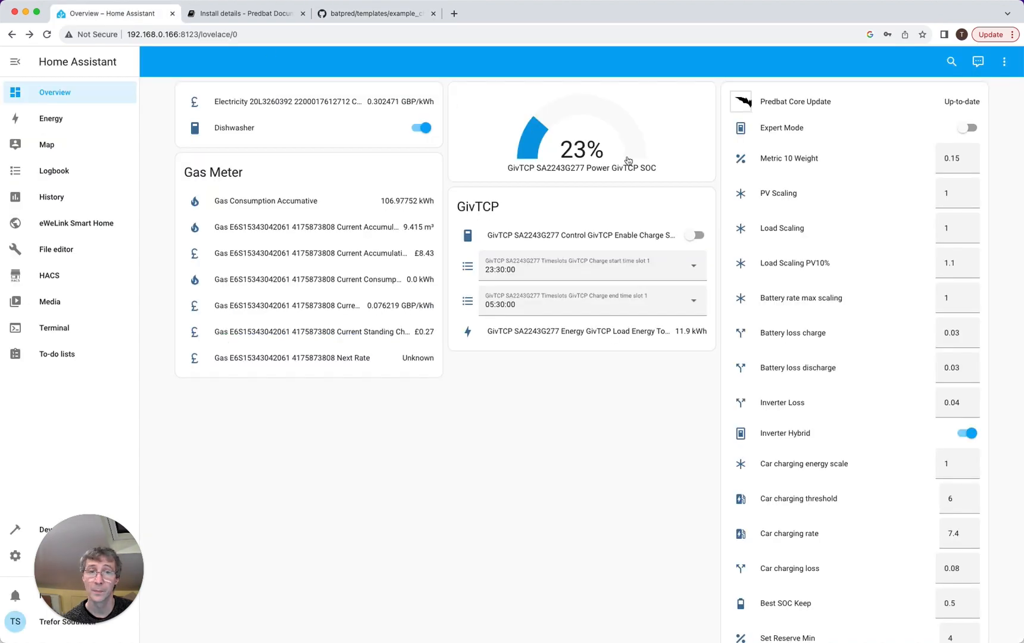
left_click(1005, 61)
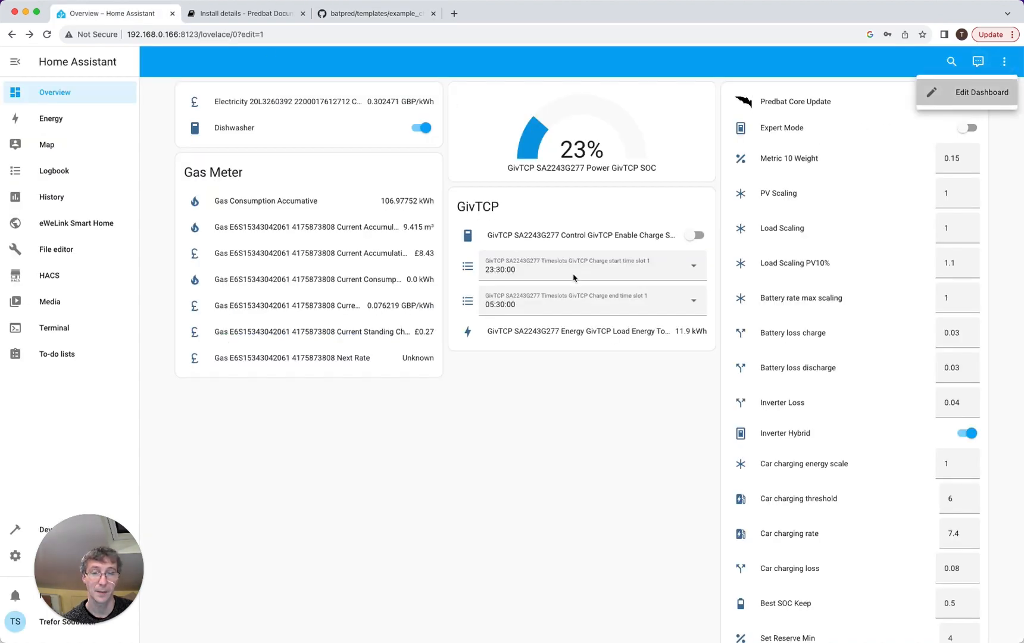
left_click(944, 90)
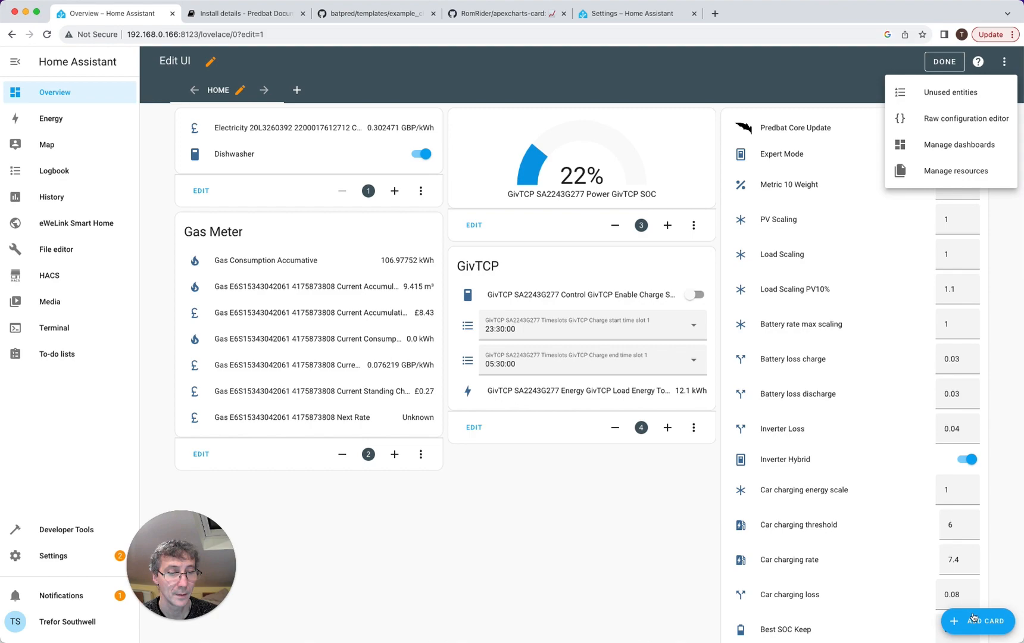
Start adding a Custom: ApexCharts Card to the Home view of the Overview dashboard
left_click(977, 620)
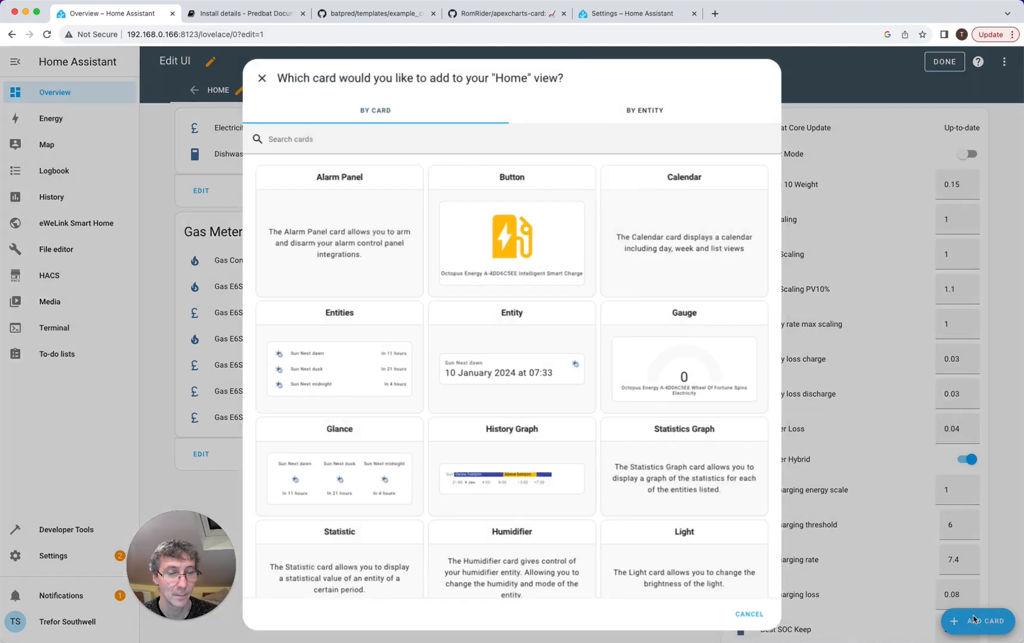
scroll(428, 382, "down", 15)
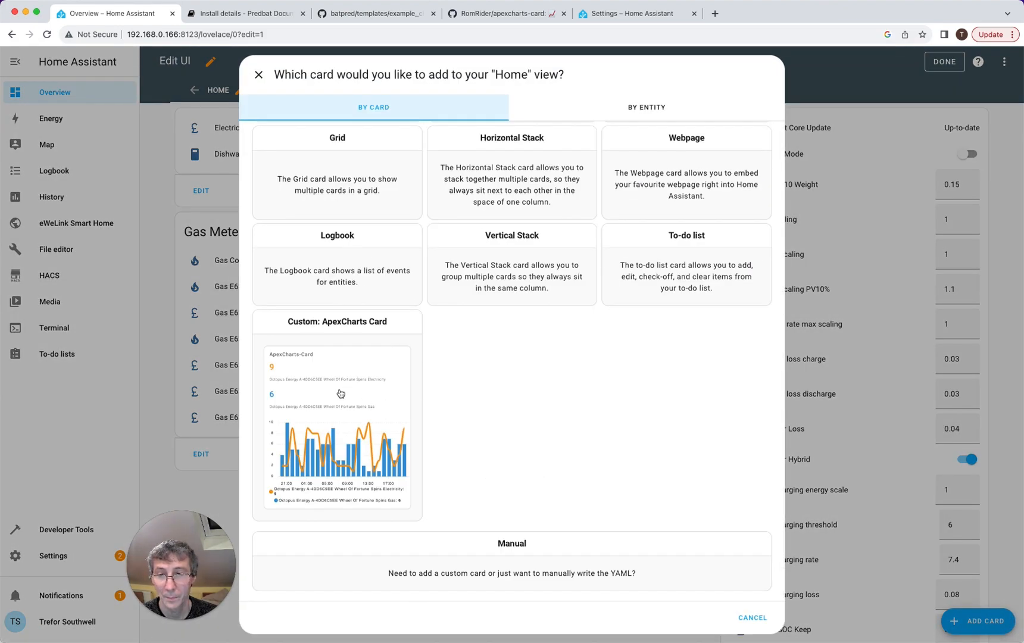
left_click(338, 393)
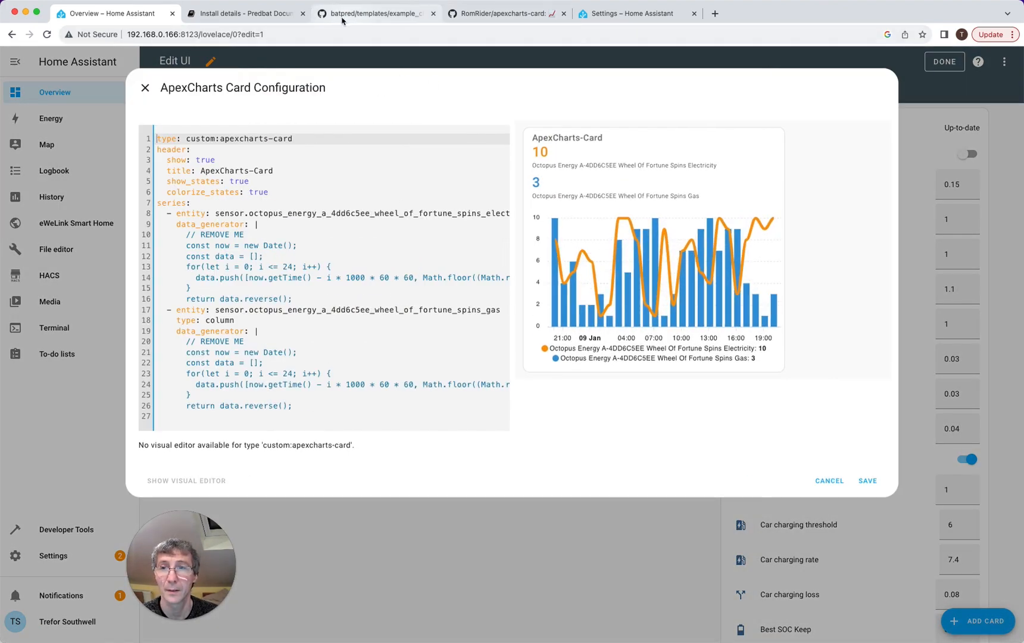
Copy the battery prediction chart code, lines 8 to 123 without the comment header, from example_chart.yml on GitHub
left_click(356, 14)
left_click(299, 222)
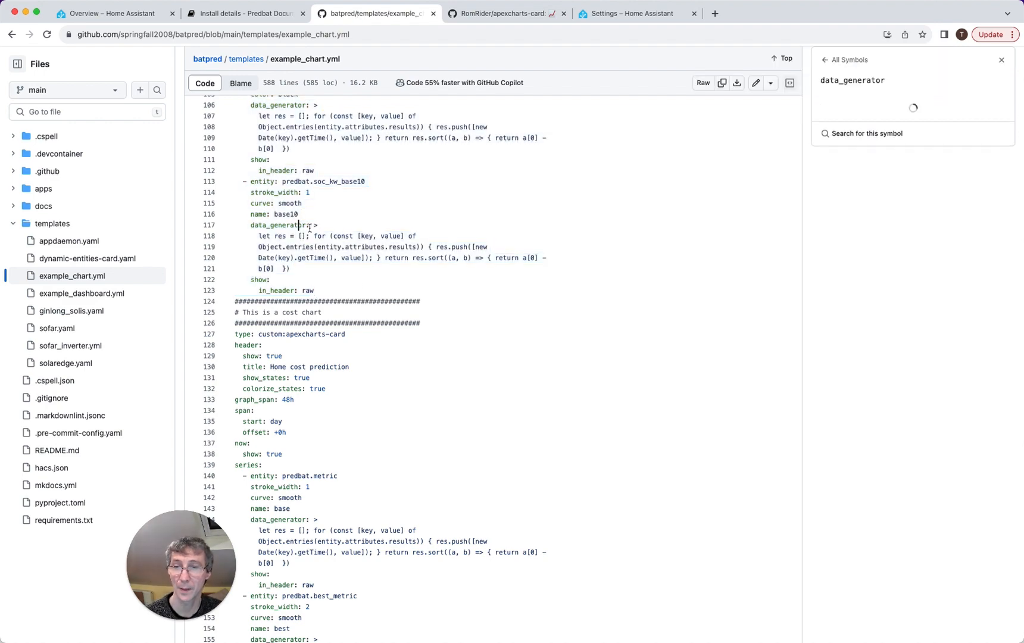
left_click_drag(224, 26, 236, 280)
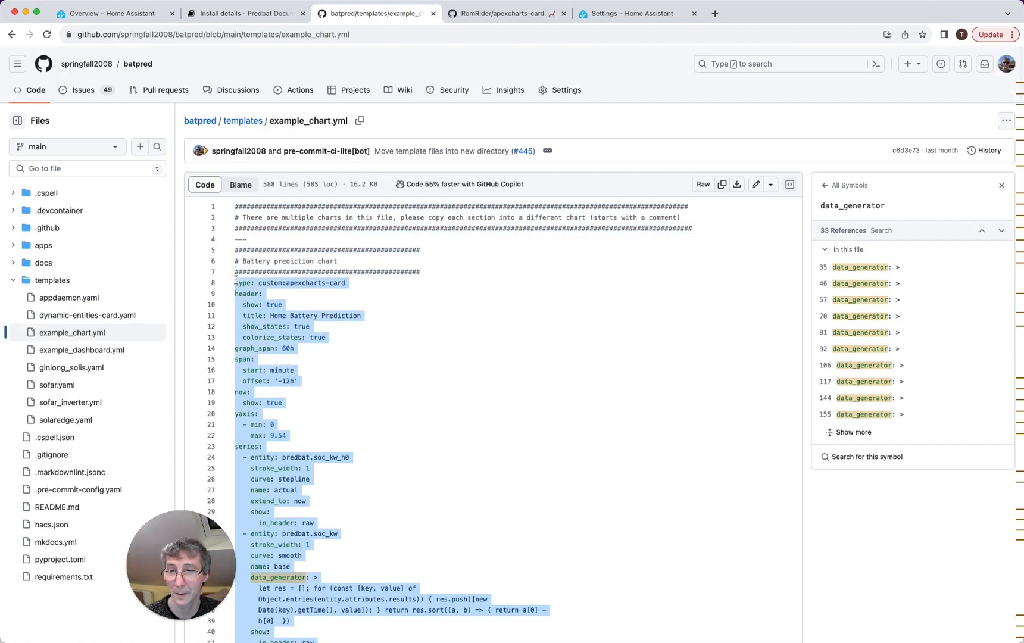
right_click(236, 280)
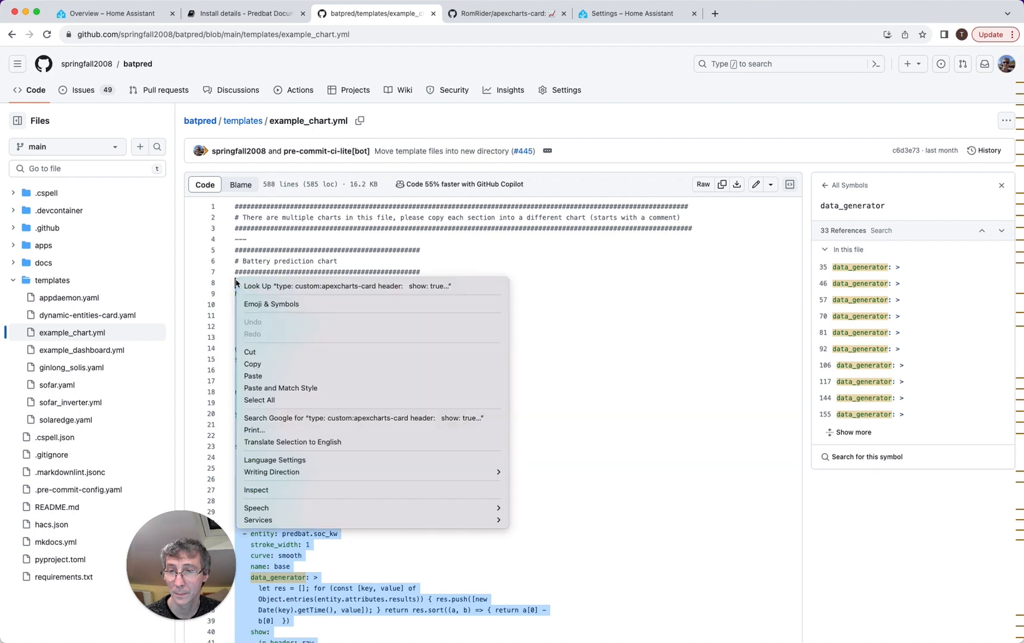
left_click(280, 363)
Replace the ApexCharts card's sample configuration in Home Assistant with the copied Home Battery Prediction code and save the card
left_click(126, 12)
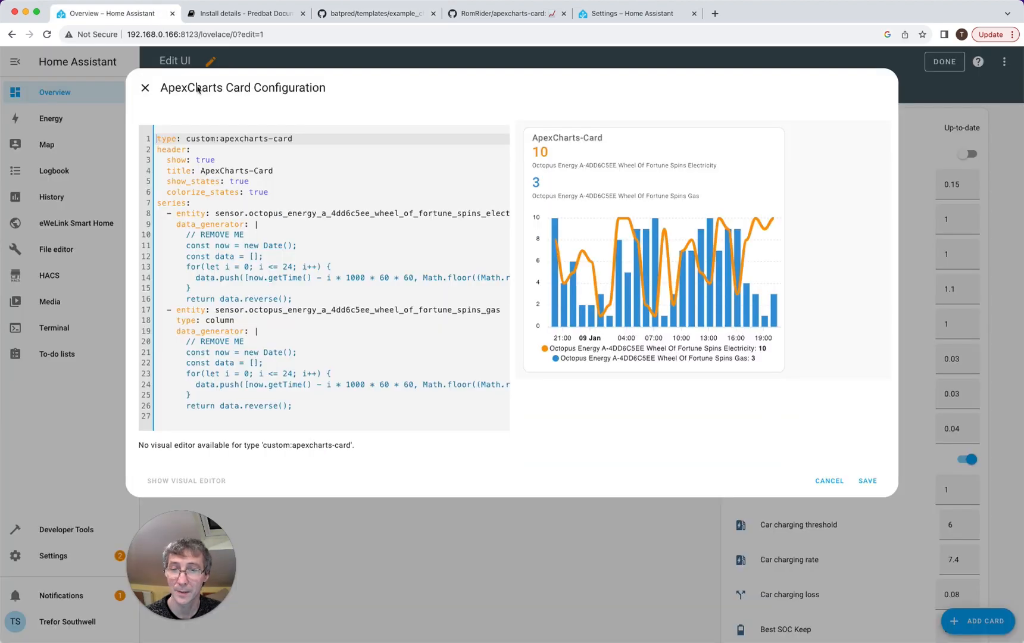
left_click(319, 394)
key("cmd+a")
key("cmd+v")
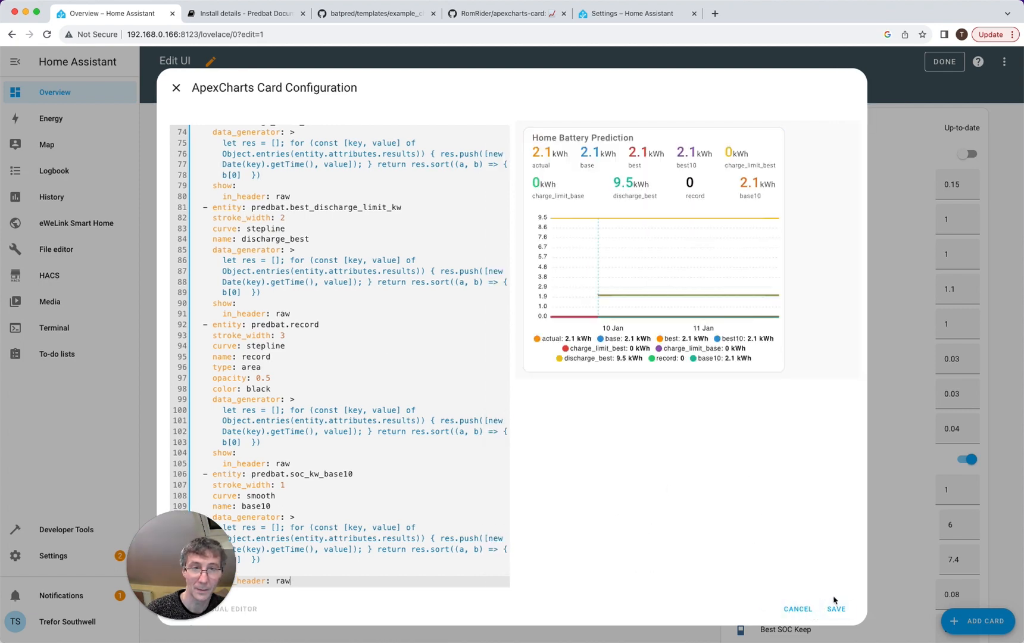
left_click(836, 608)
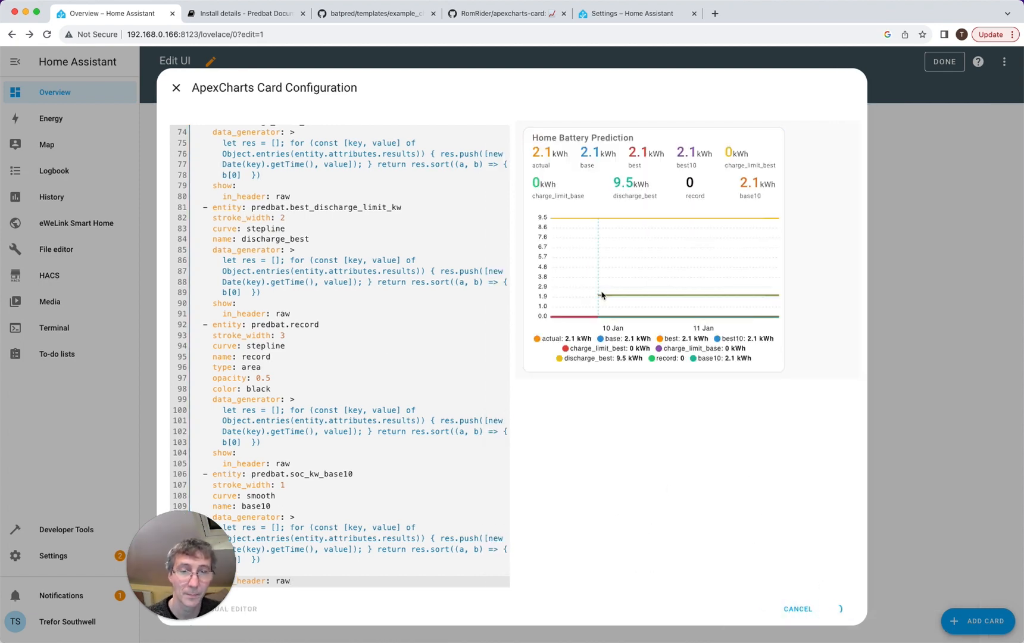
Look over the Home Battery Prediction card on the dashboard and finish editing the dashboard
scroll(653, 382, "down", 5)
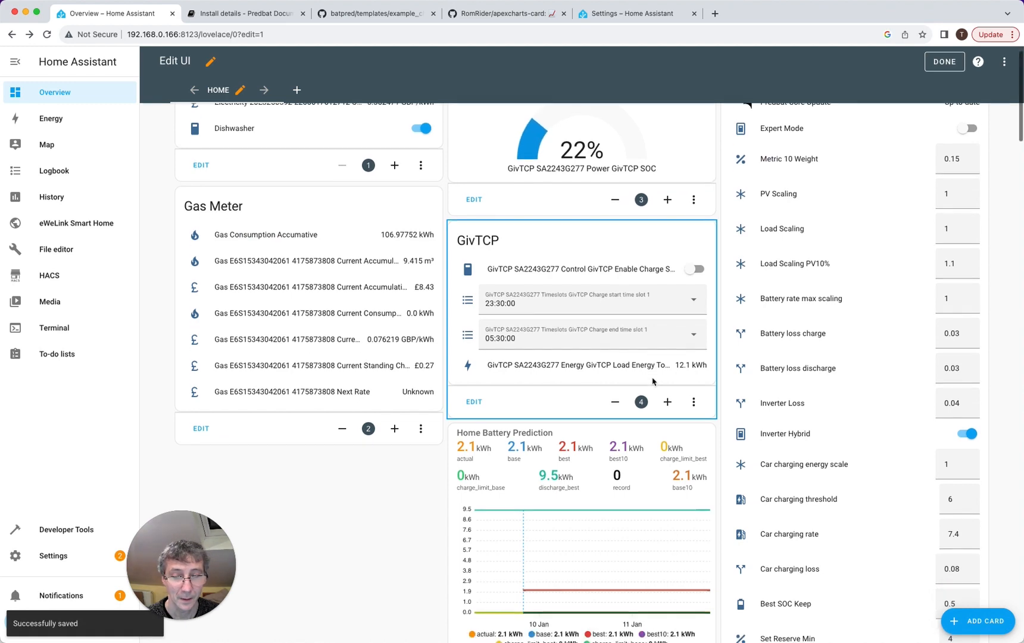
scroll(652, 382, "down", 1)
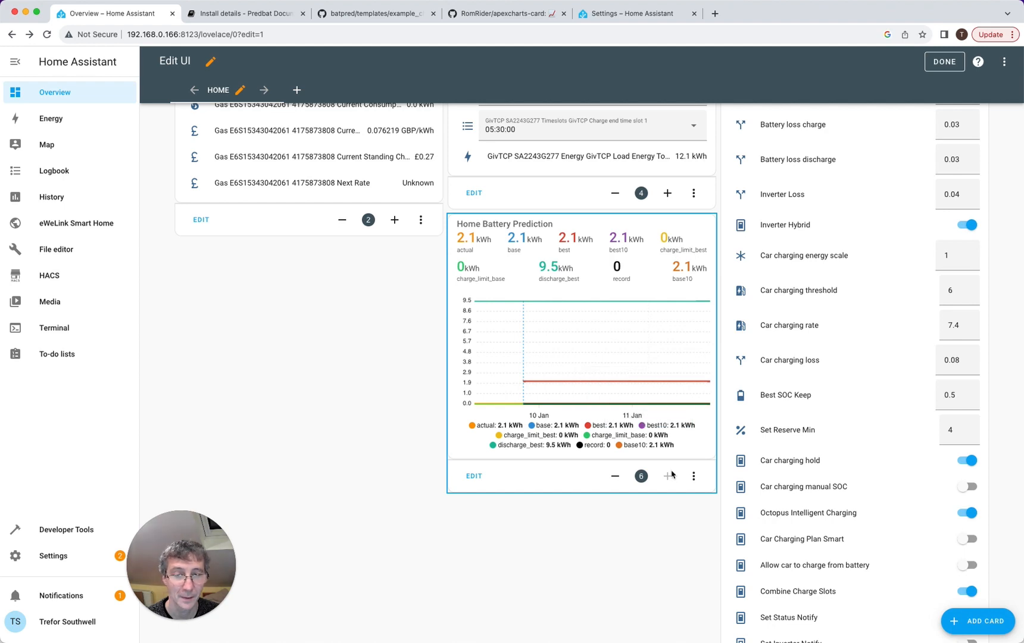
scroll(672, 474, "up", 5)
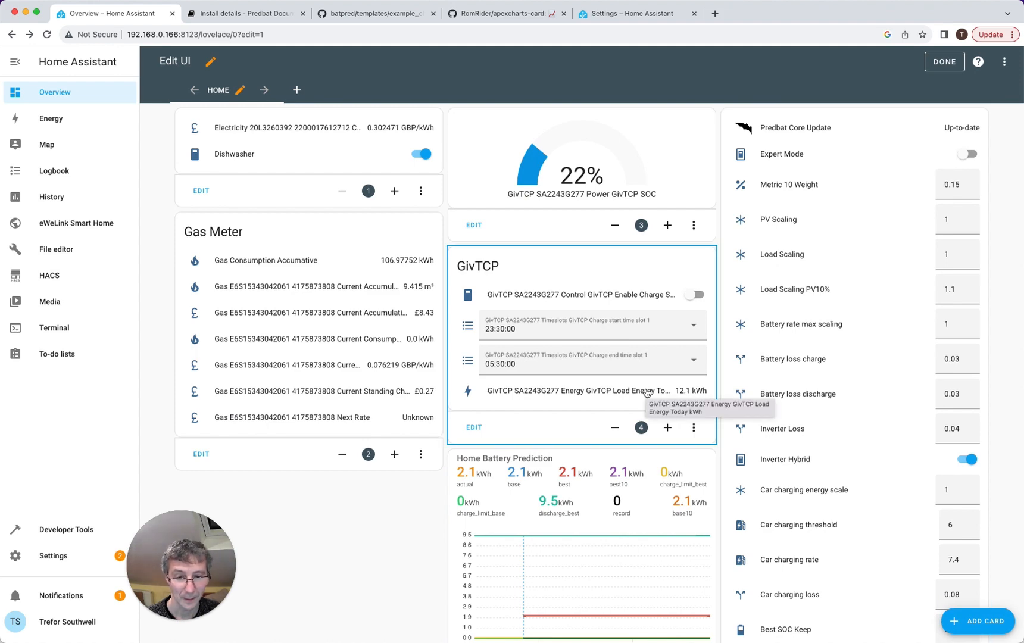
scroll(648, 393, "down", 5)
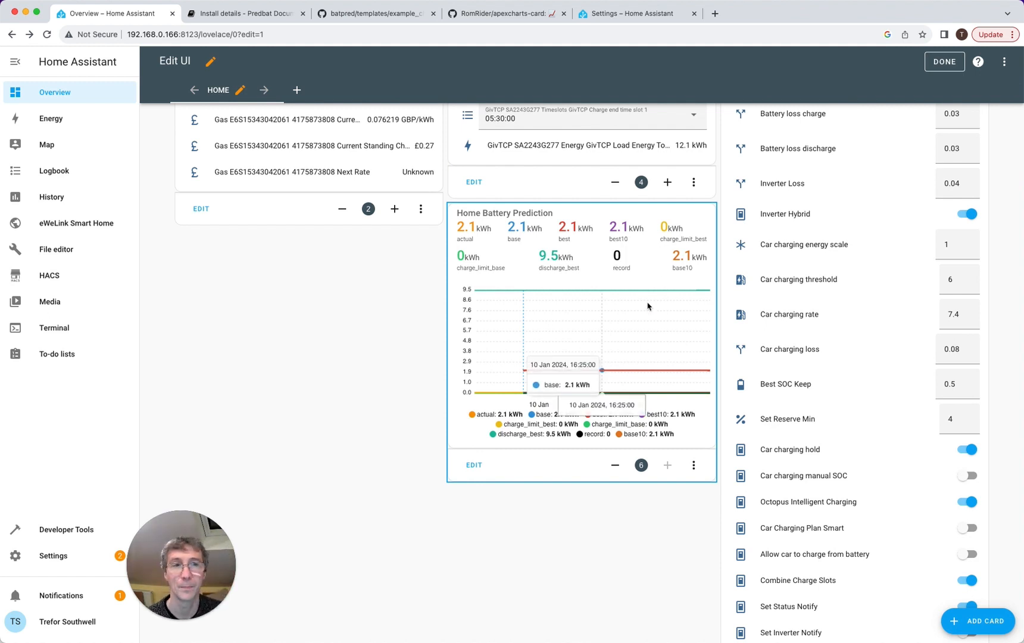
left_click(944, 62)
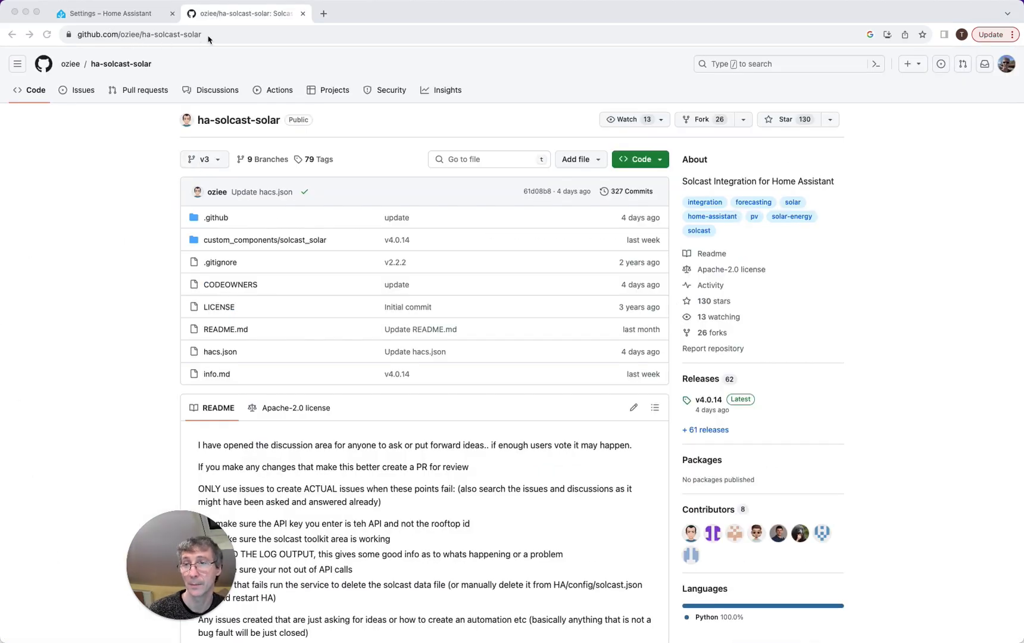
Copy the web address of the oziee/ha-solcast-solar repository on GitHub
left_click(223, 36)
key("super+a")
key("super+c")
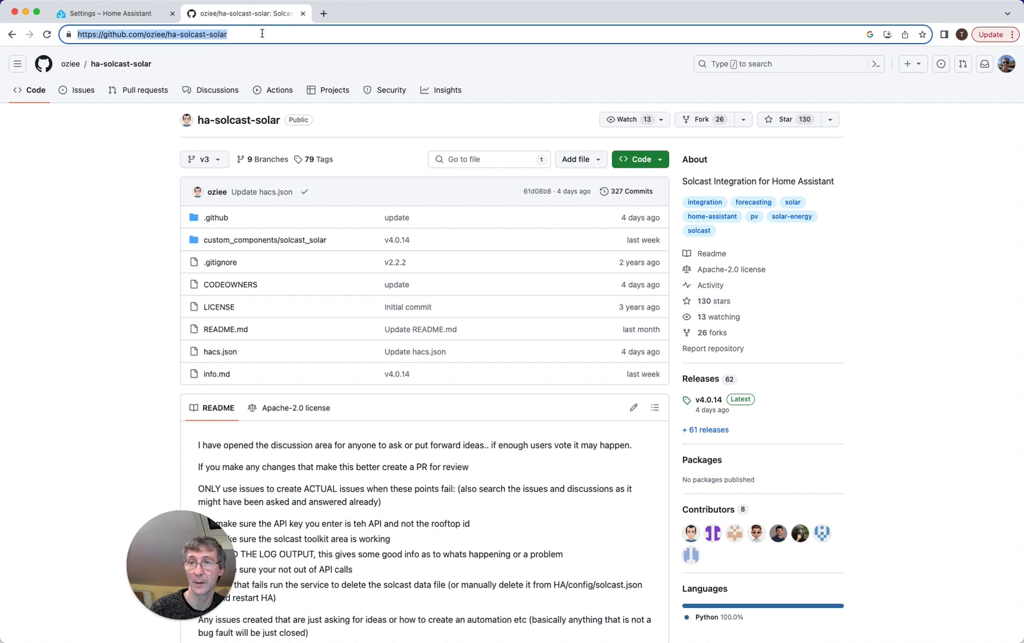
left_click(139, 18)
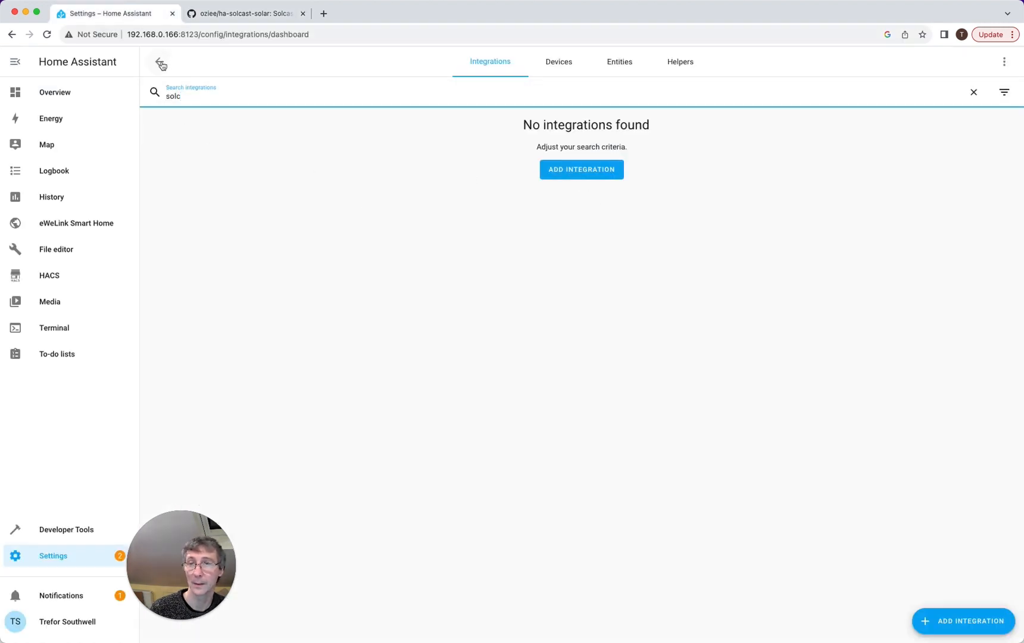
left_click(963, 624)
left_click(626, 192)
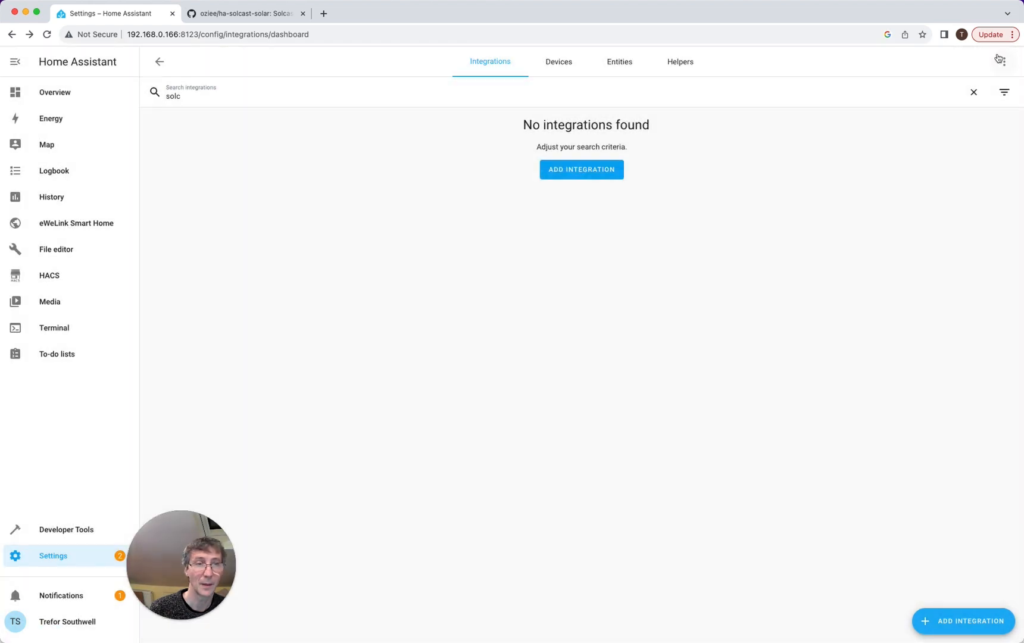
left_click(1004, 61)
left_click(159, 61)
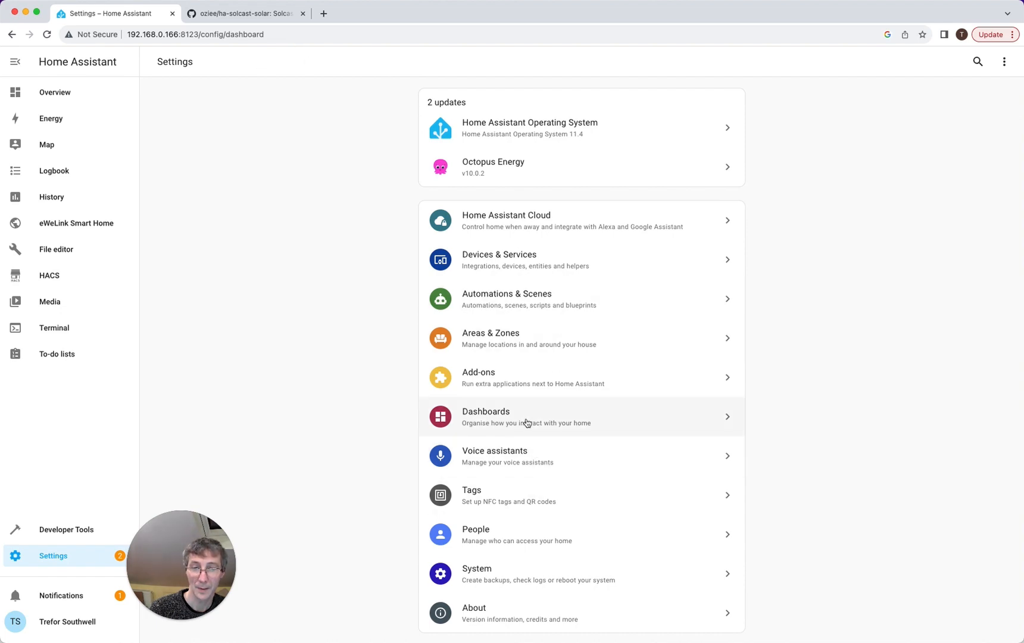
Check the requirements and installation notes in the ha-solcast-solar README on GitHub, then return to Home Assistant
left_click(232, 14)
scroll(353, 207, "down", 10)
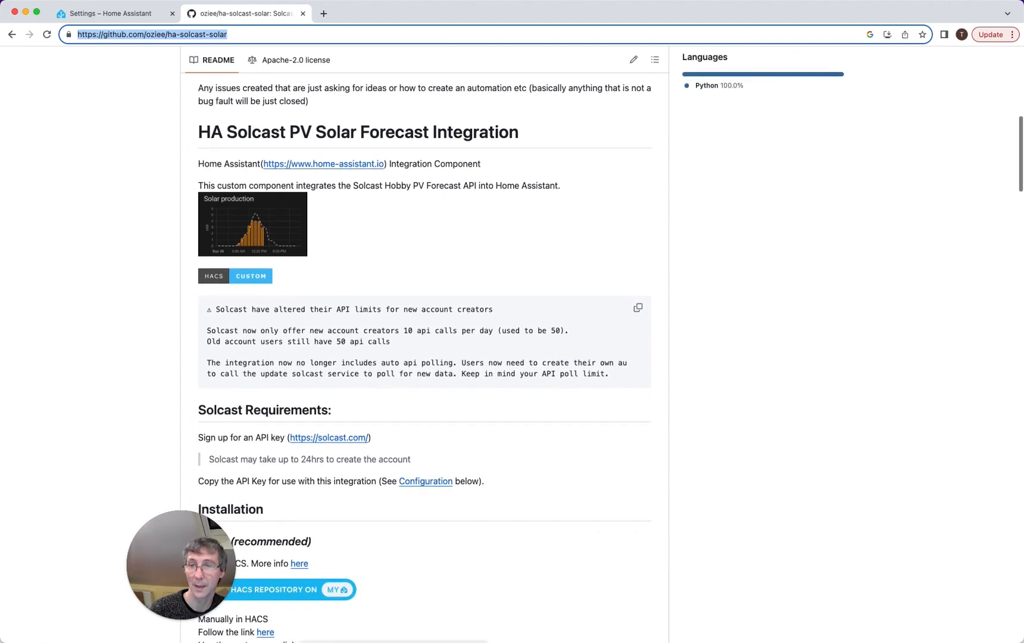
left_click(102, 12)
left_click(63, 276)
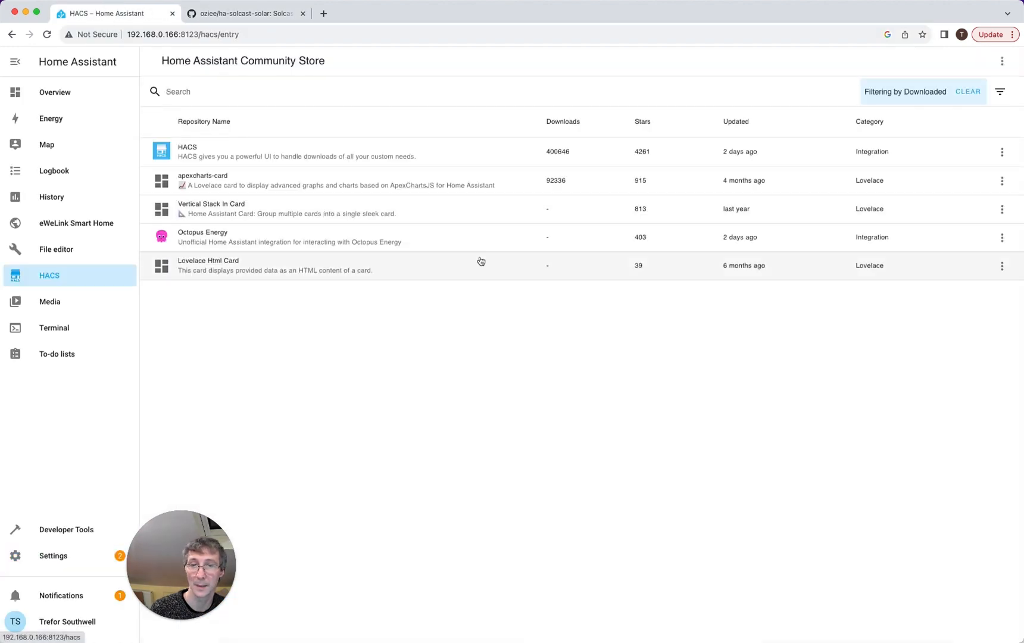
left_click(1006, 65)
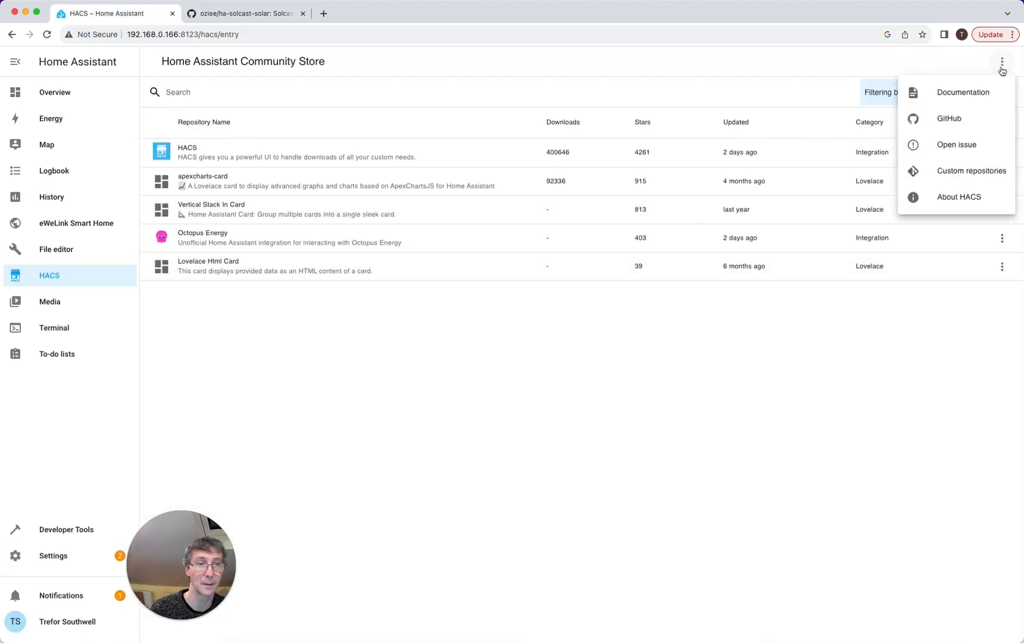
left_click(974, 171)
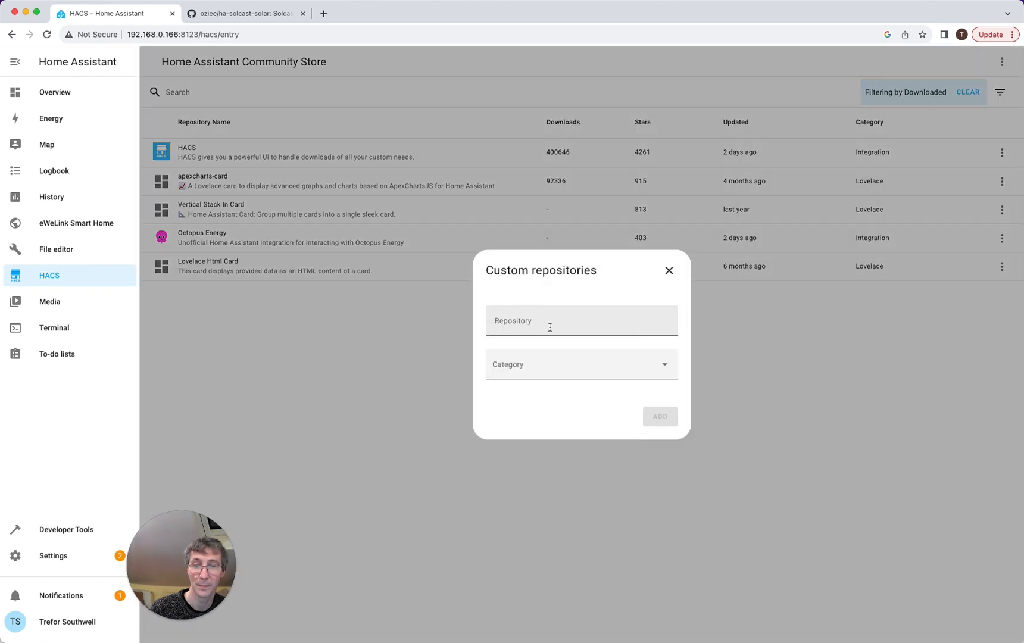
left_click(547, 320)
key("super+v")
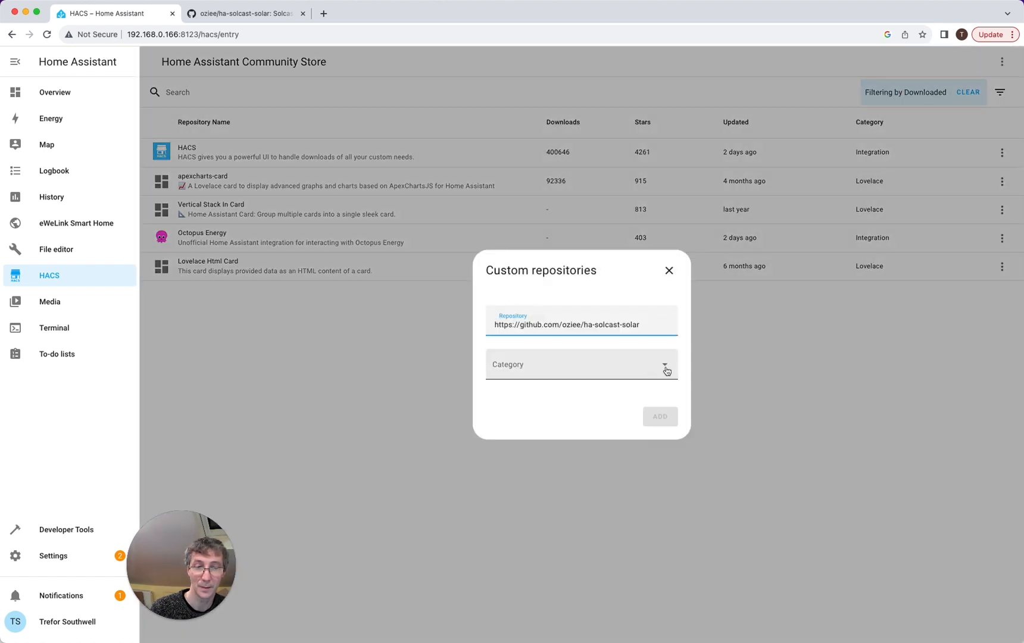
left_click(666, 367)
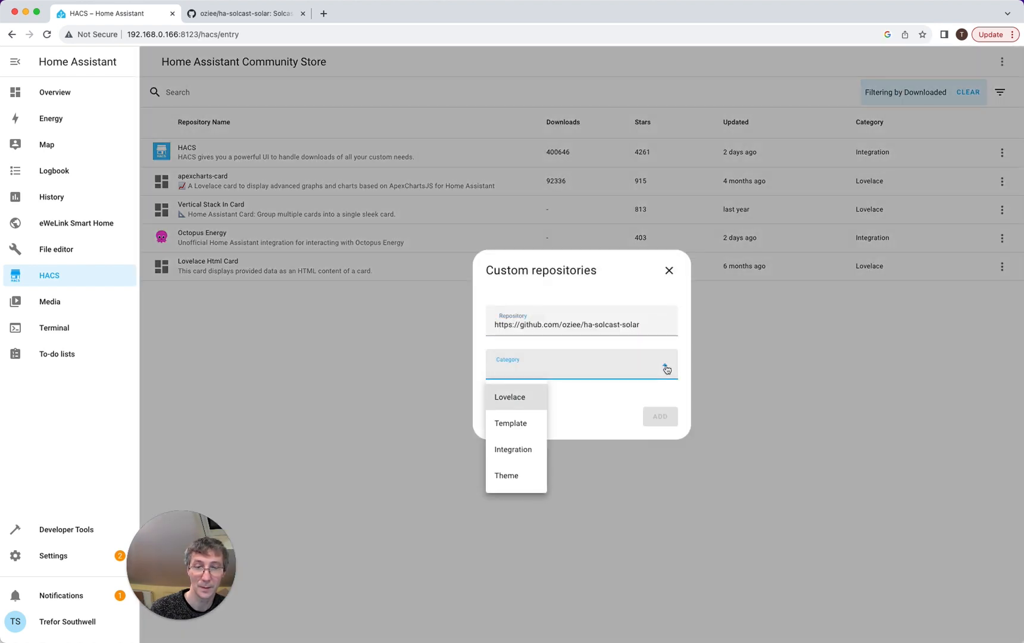
left_click(527, 452)
left_click(668, 418)
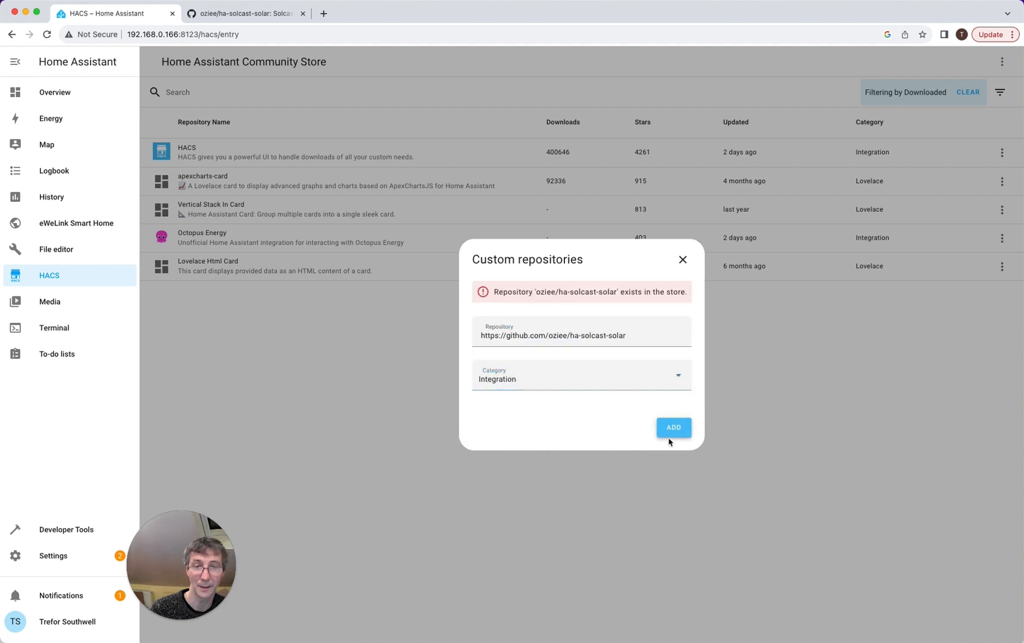
left_click_drag(505, 337, 632, 289)
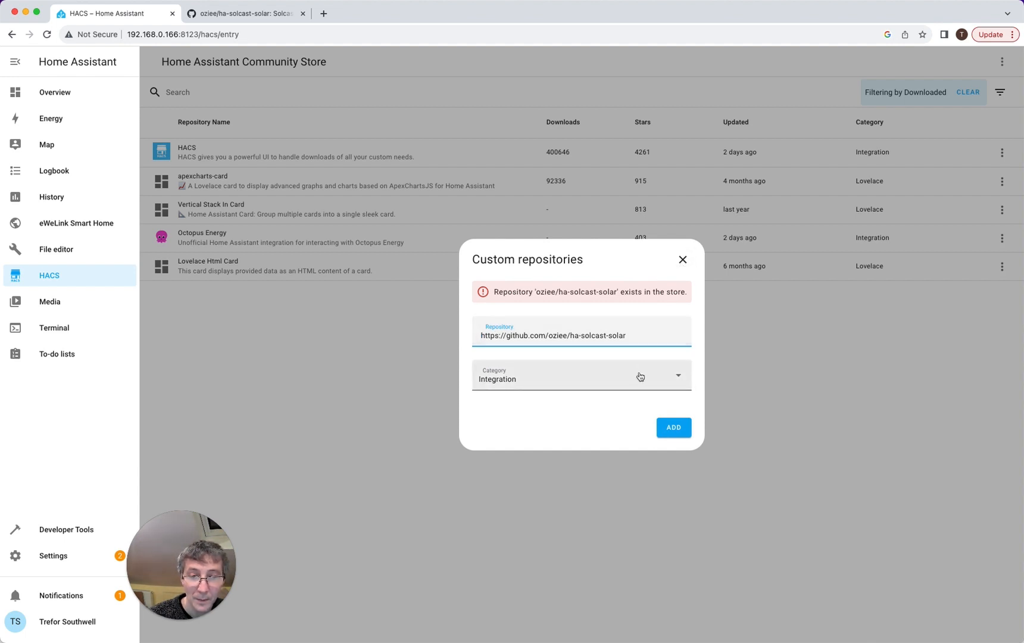
left_click(688, 262)
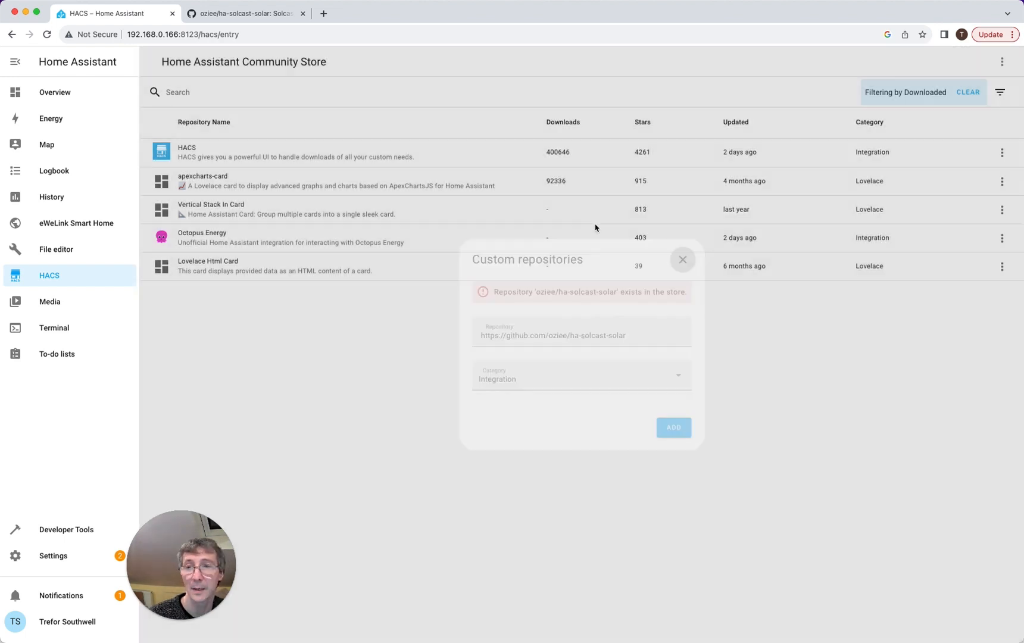
Search the HACS store for "solcast" and download version v4.0.14 of the Solcast PV Solar integration
left_click(271, 94)
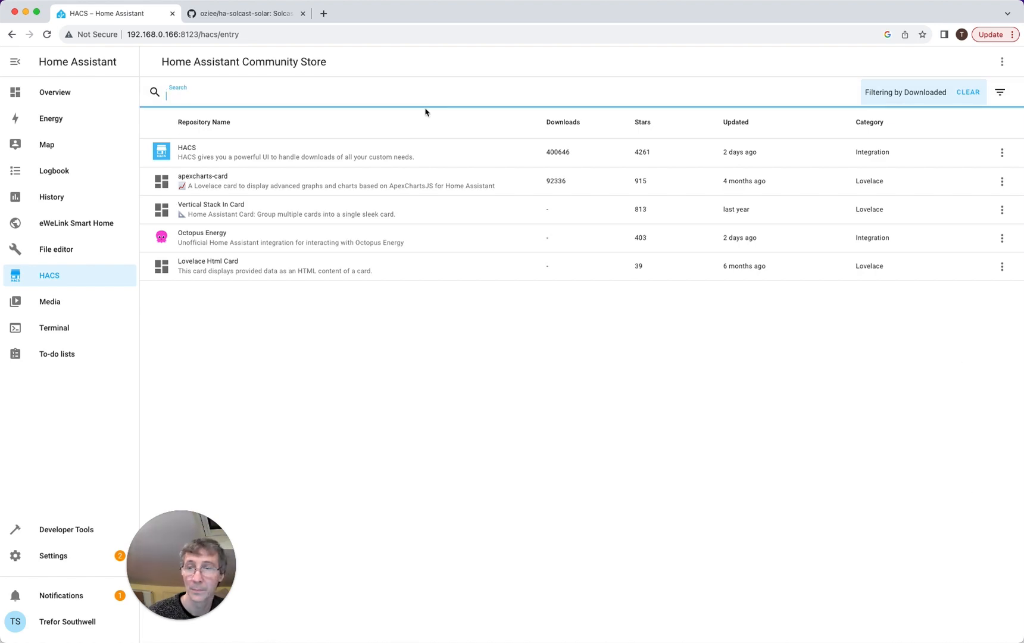
type("solcast")
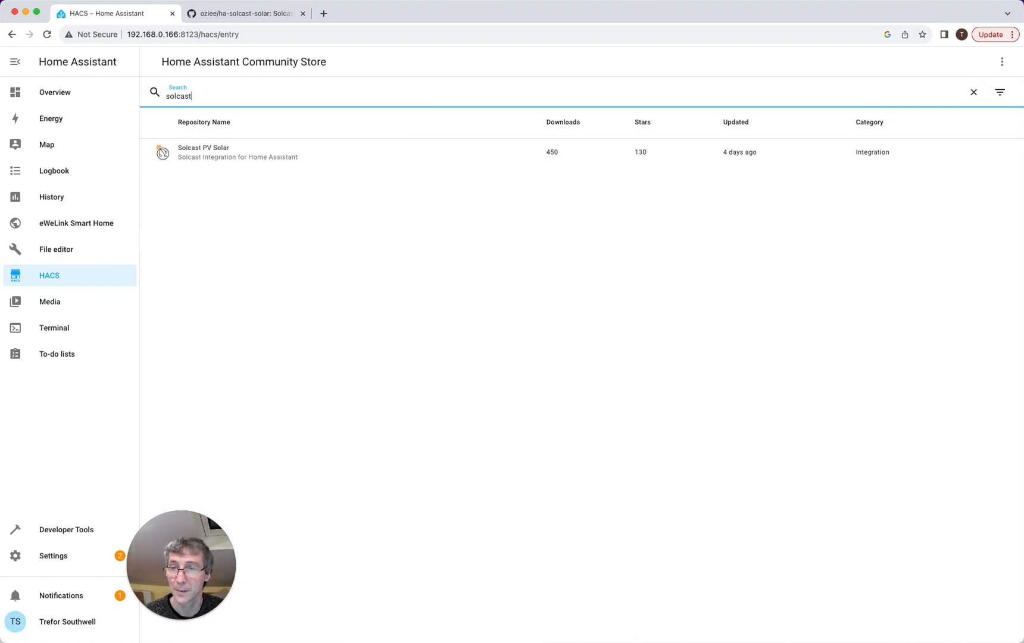
left_click(300, 157)
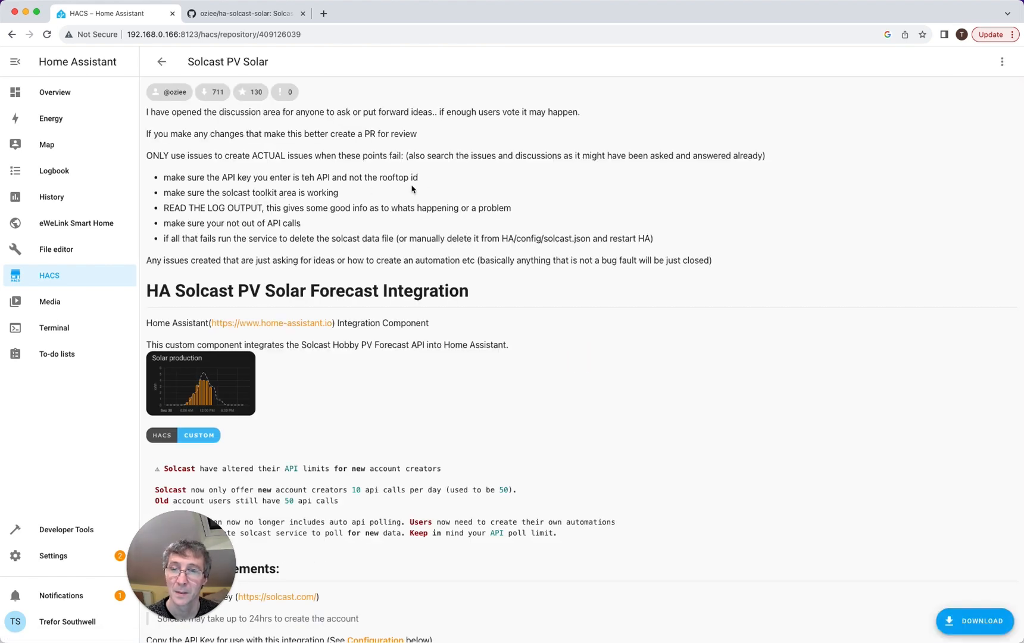
left_click(977, 621)
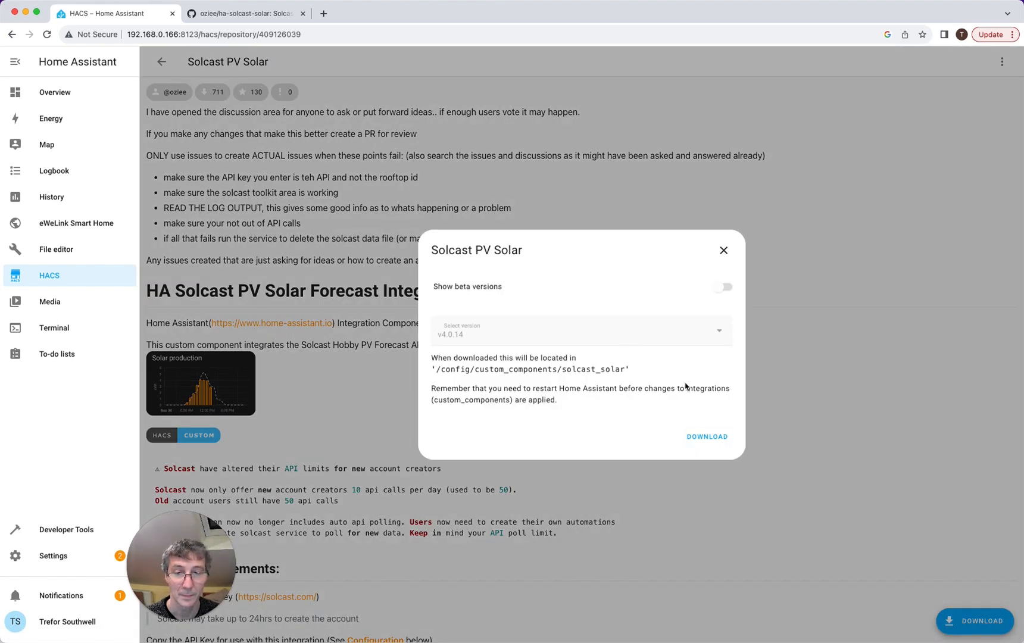
left_click(718, 442)
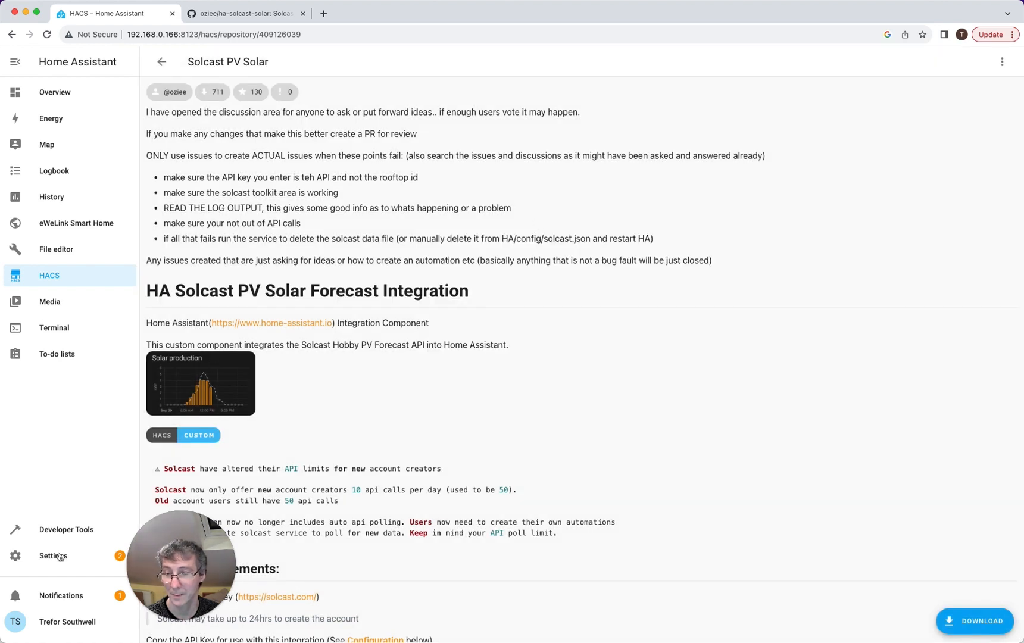
Restart Home Assistant from the system settings and confirm the restart
left_click(60, 557)
left_click(508, 626)
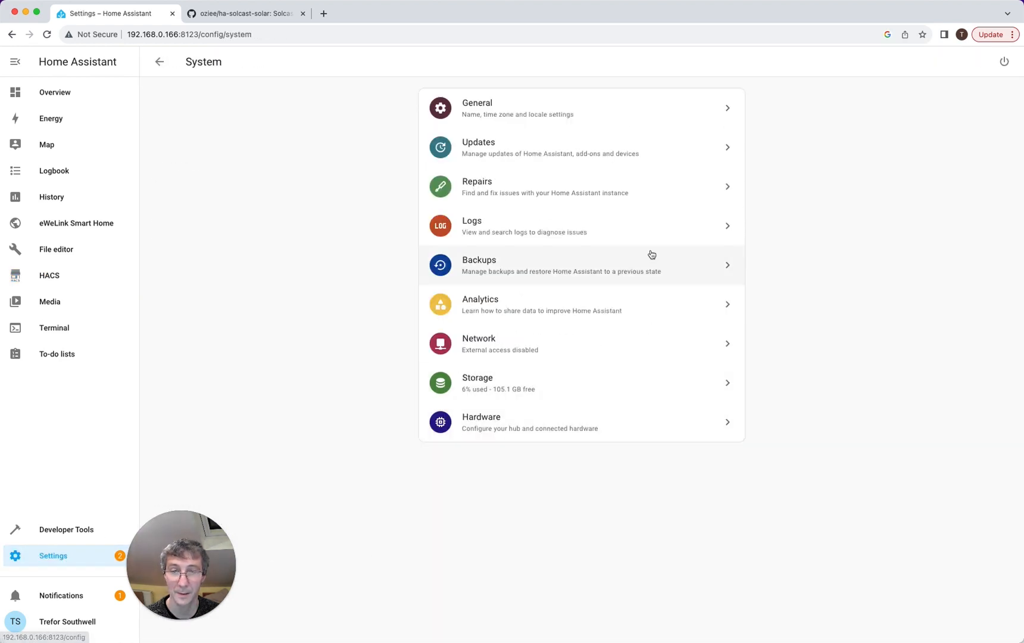
left_click(1001, 61)
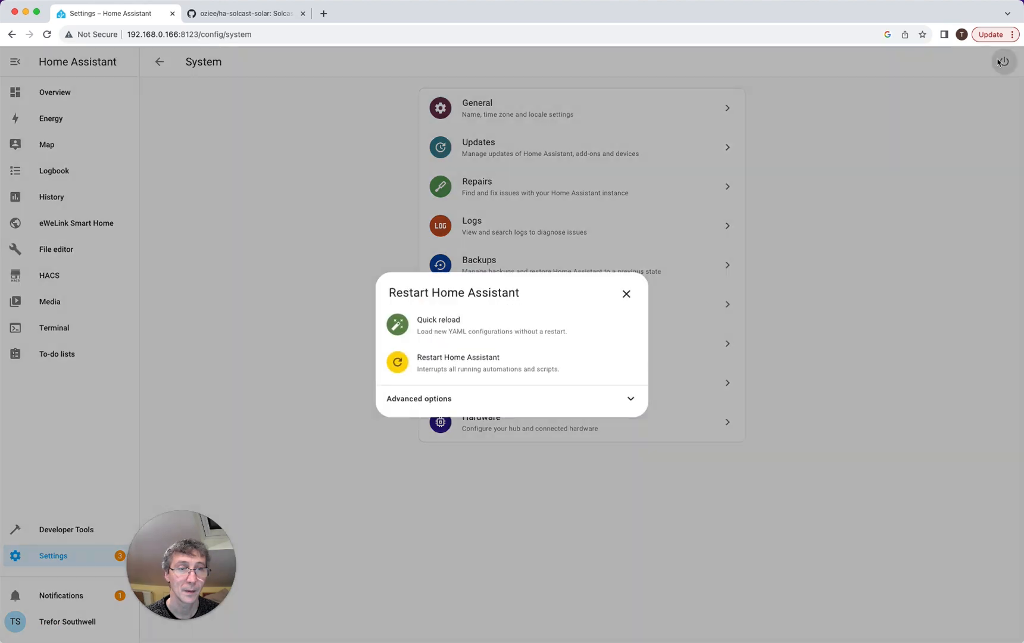
left_click(474, 364)
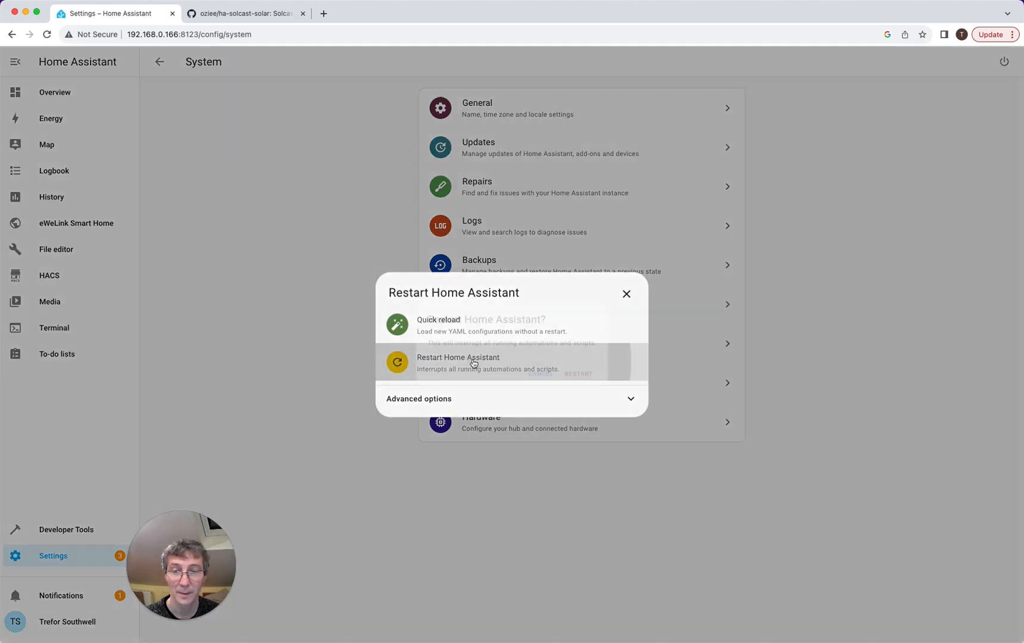
left_click(591, 380)
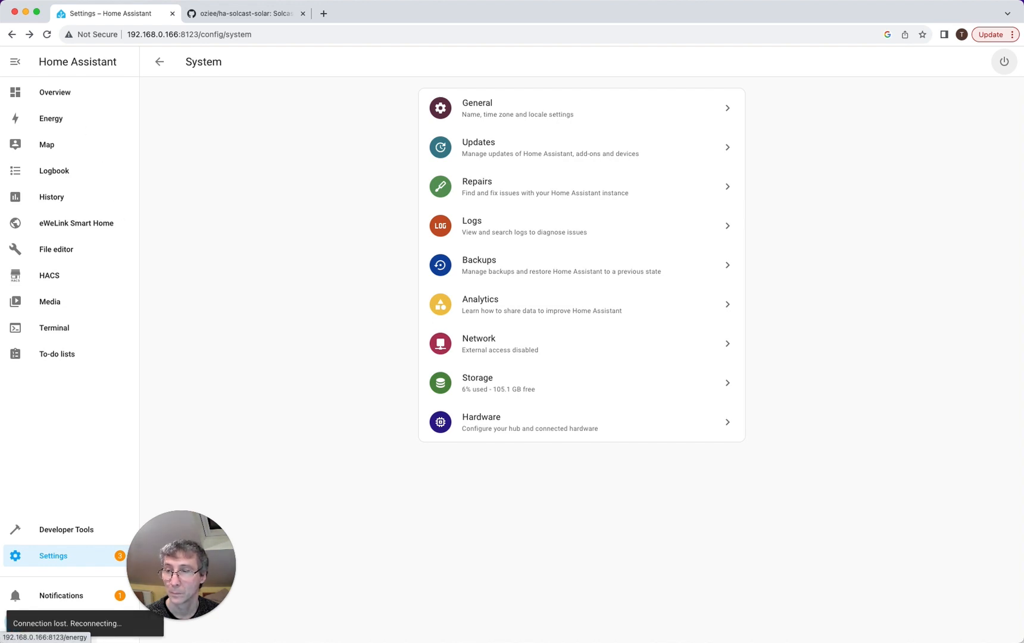
Add the Solcast PV Forecast integration, finding it with "solc", and enter the Solcast API key
left_click(65, 557)
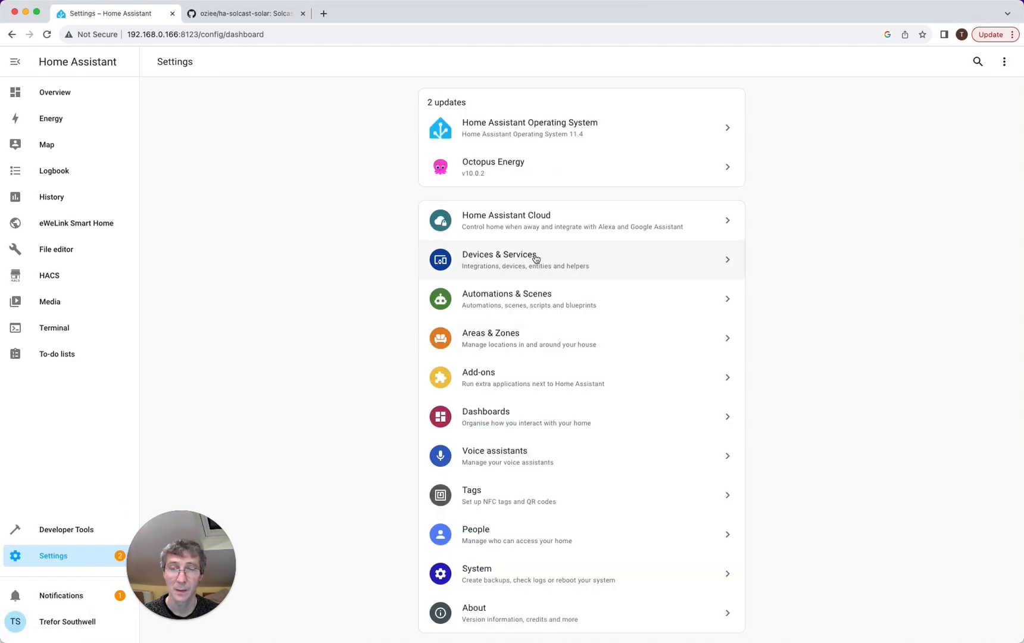
left_click(534, 259)
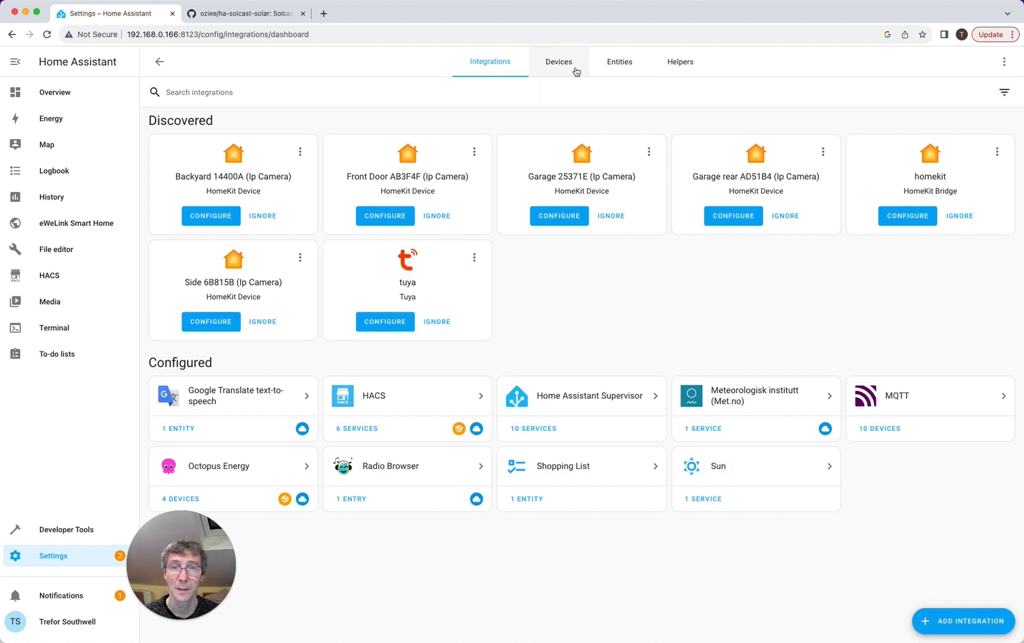
left_click(963, 622)
type("solc")
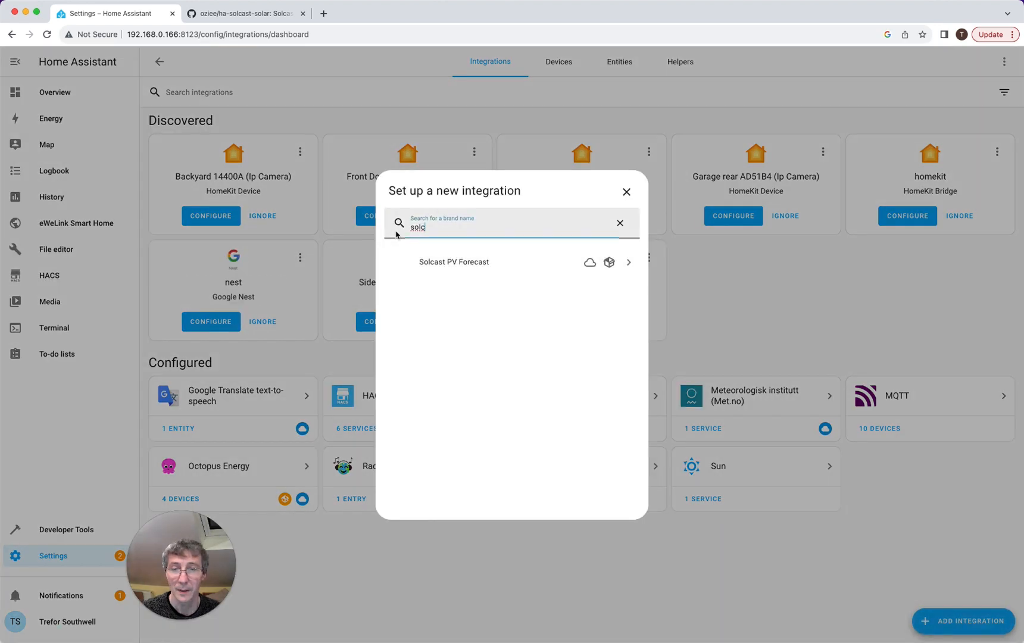
left_click(467, 271)
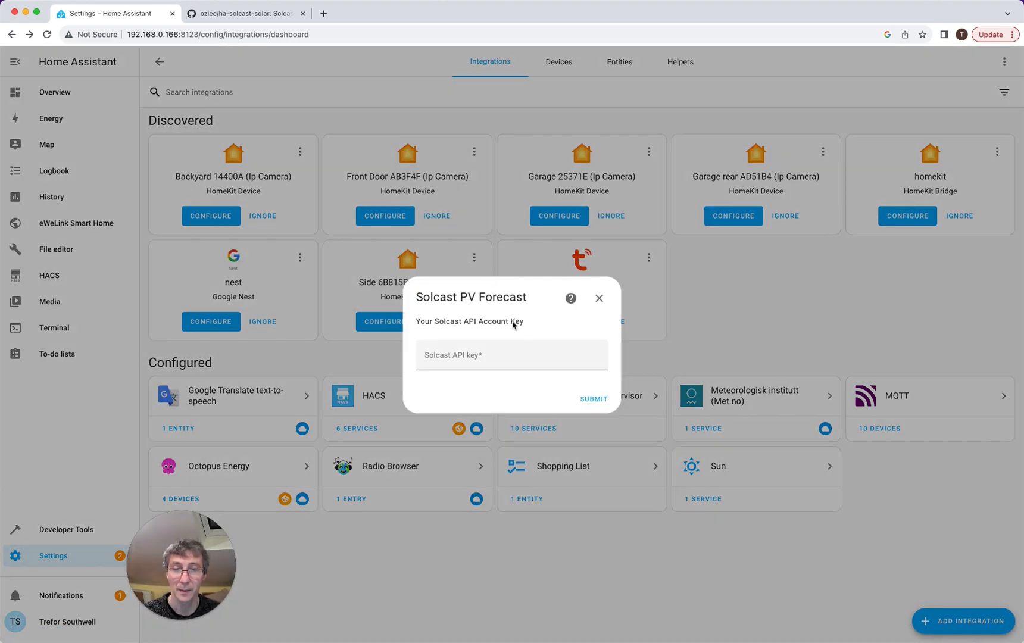
left_click(476, 359)
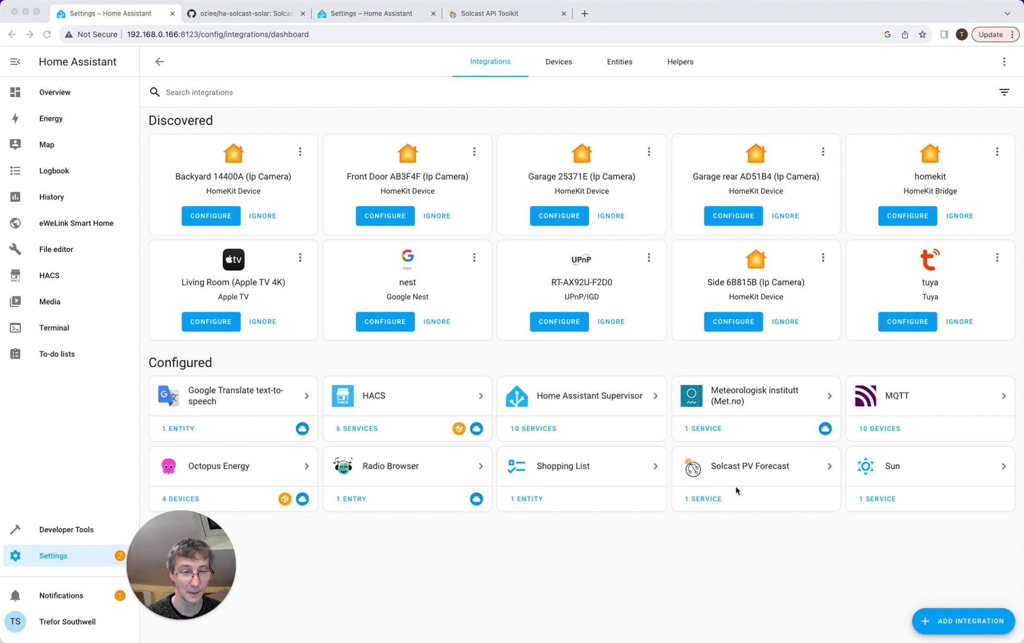
Examine the sensors of the Solcast PV Forecast service, then look over the YAML page of Developer Tools
left_click(763, 469)
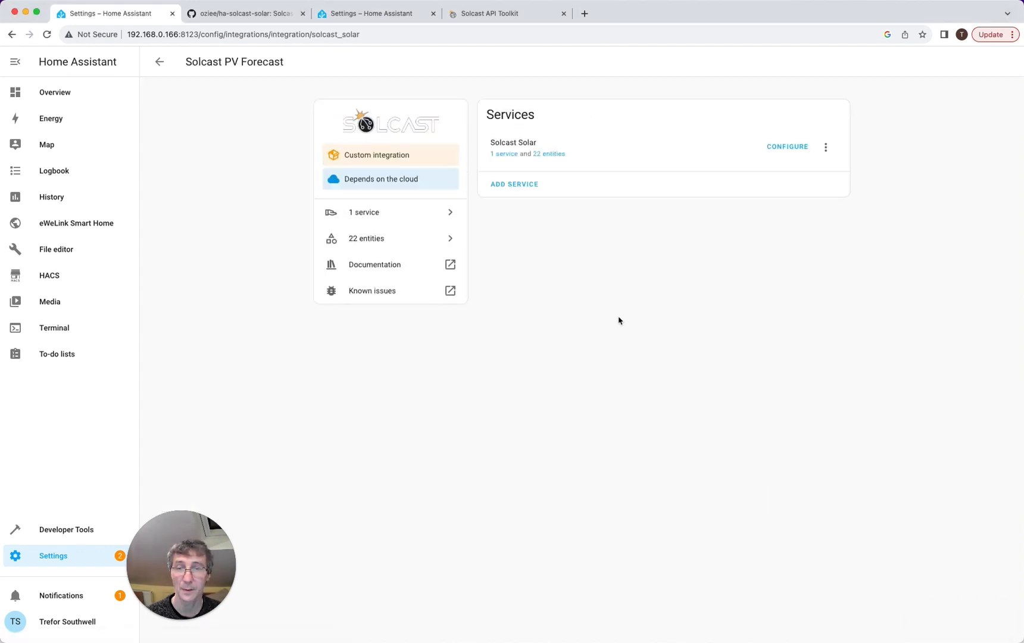
left_click(509, 157)
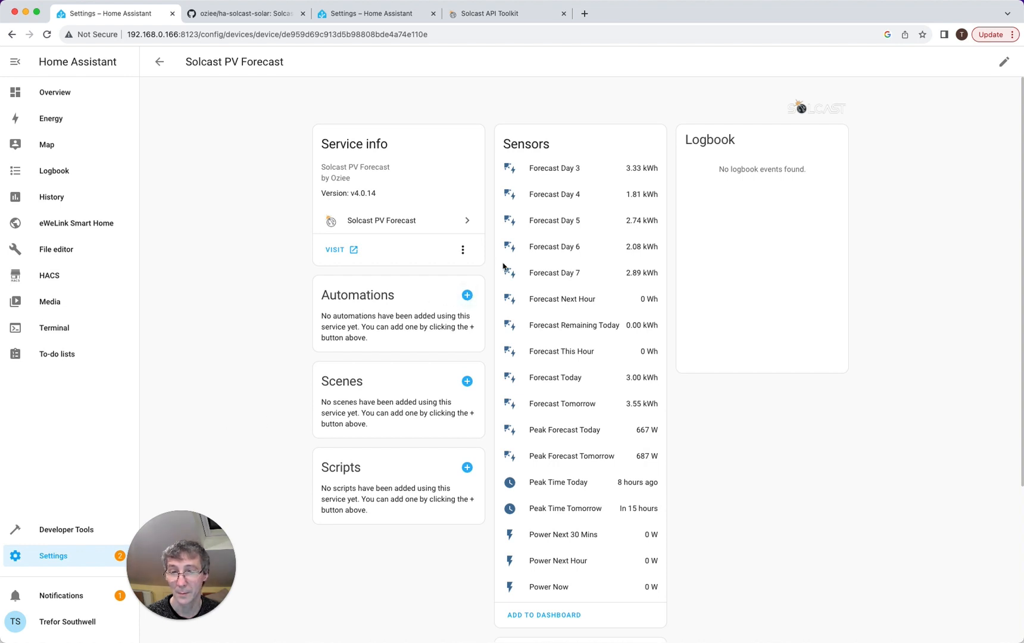
left_click(68, 530)
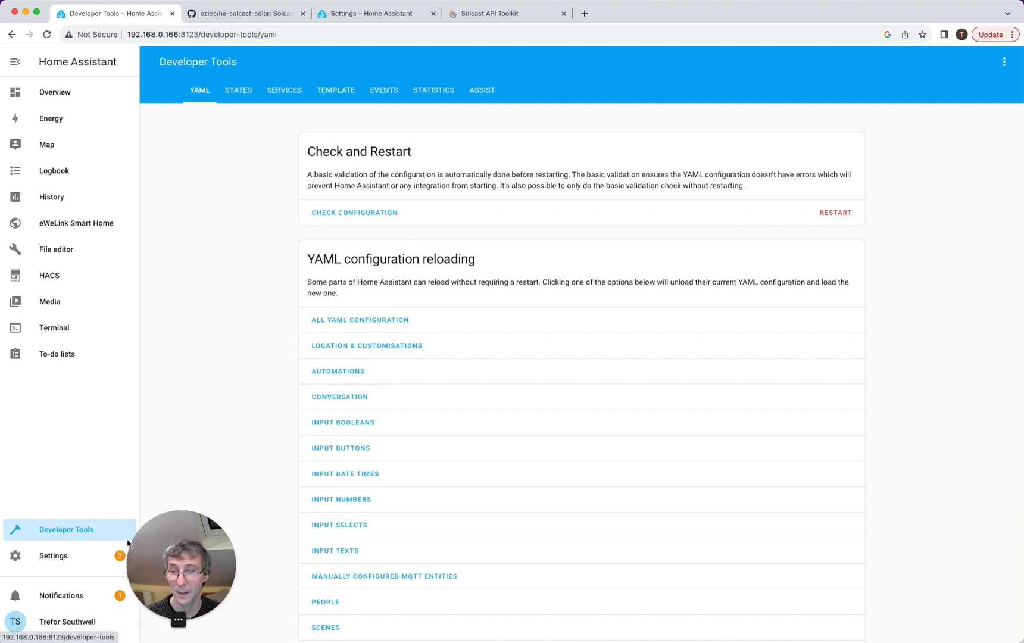
scroll(73, 383, "down", 1)
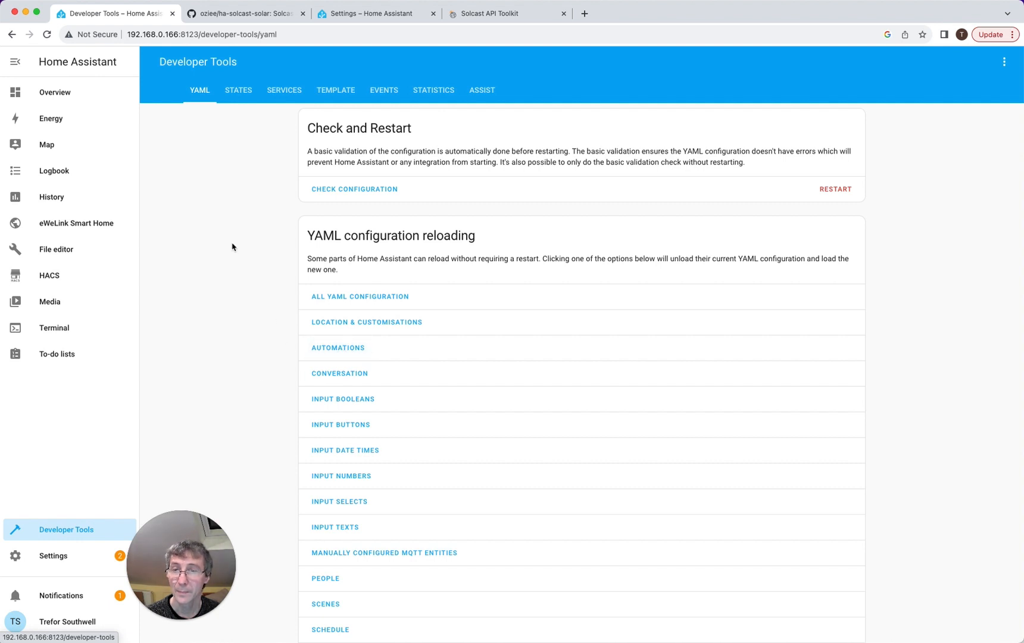
Create a new empty automation and begin adding a trigger to it
left_click(53, 556)
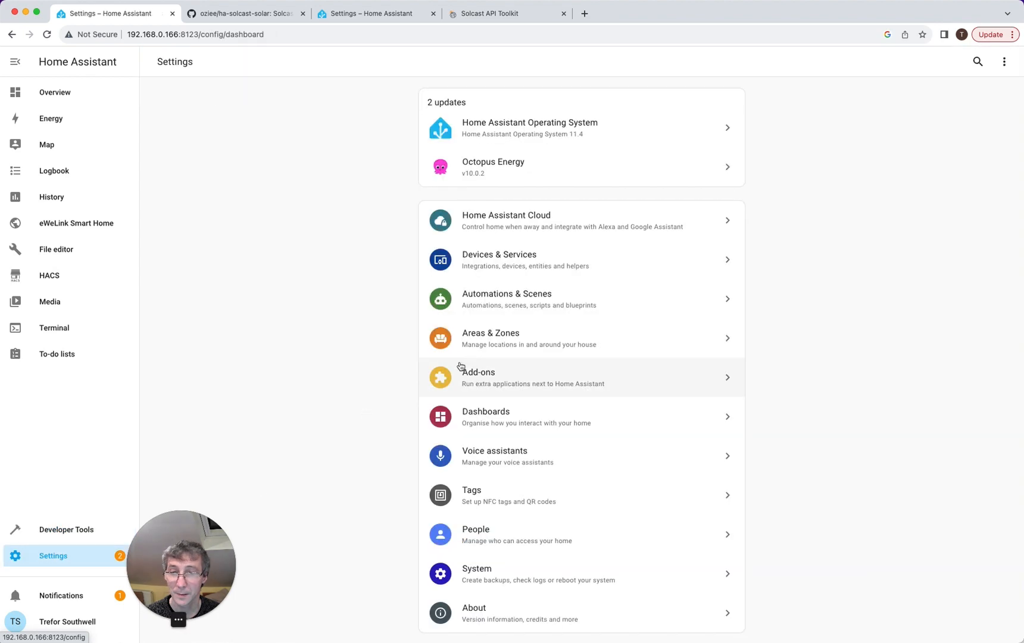
left_click(518, 295)
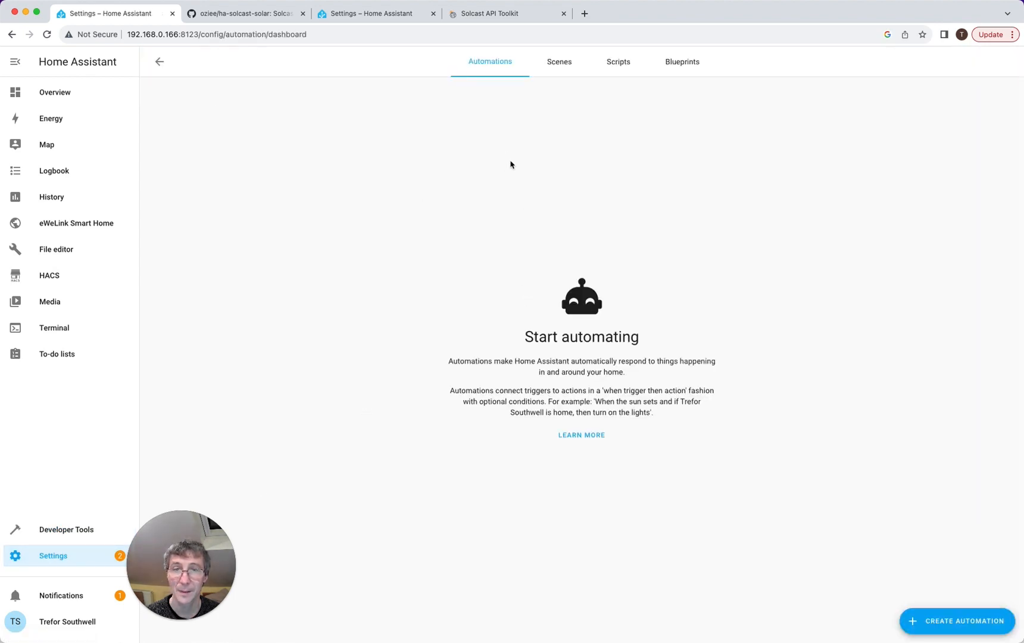
left_click(956, 621)
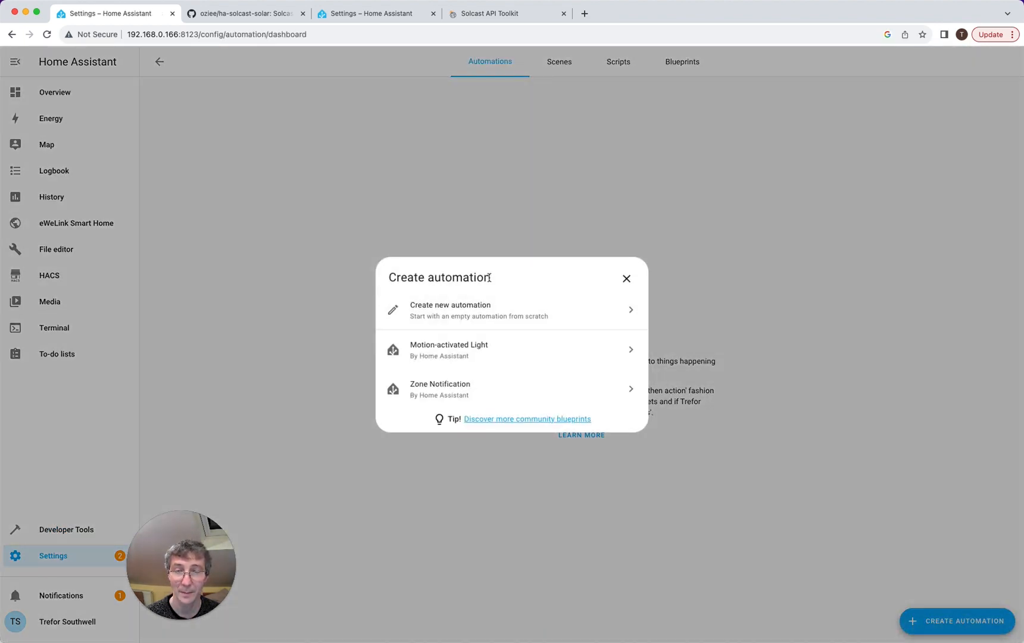
left_click(473, 308)
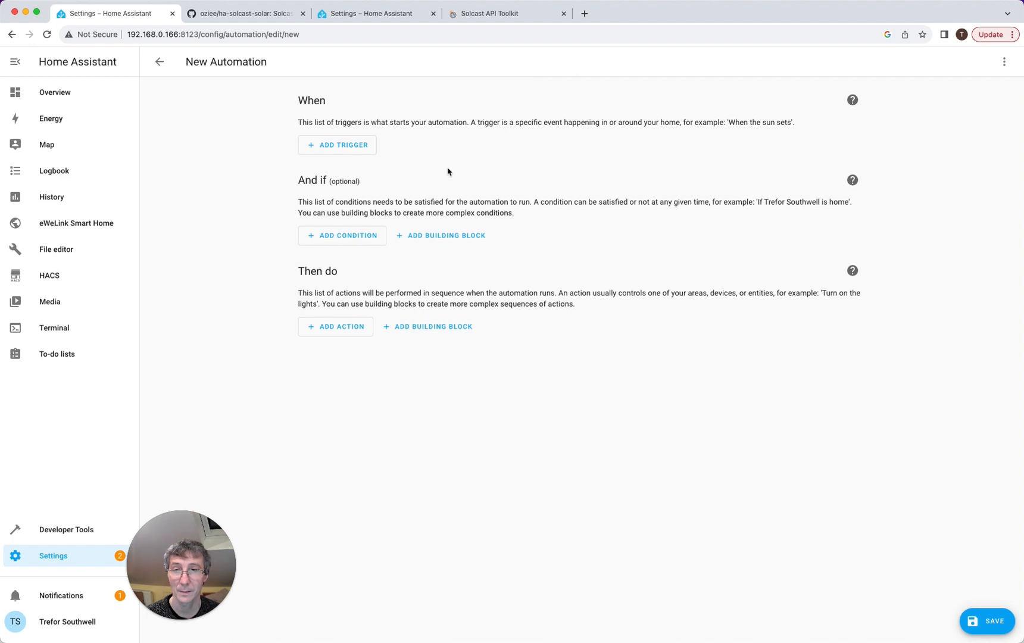
left_click(337, 146)
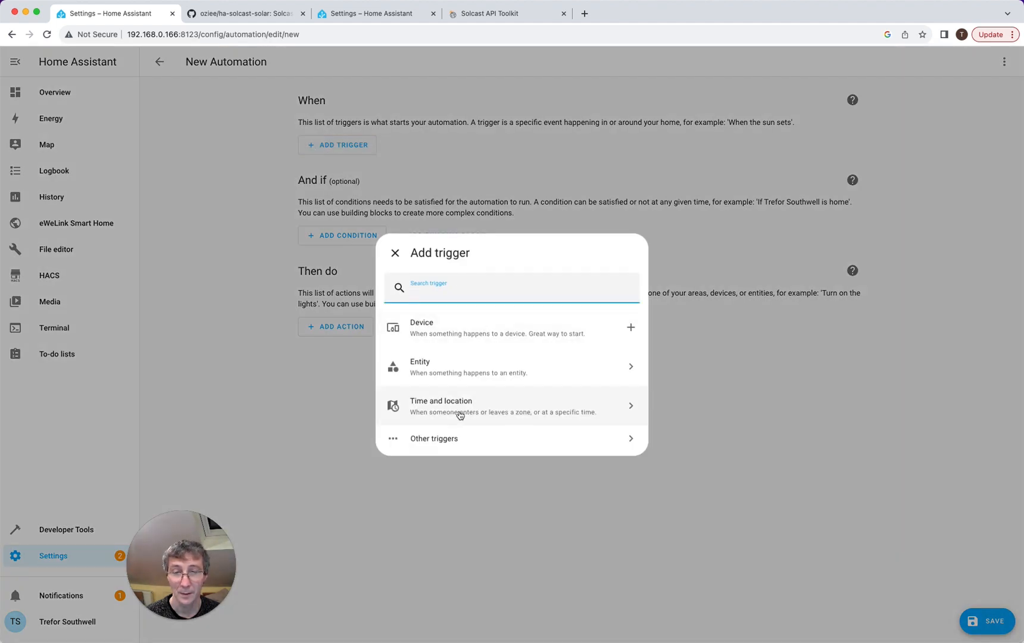
left_click(437, 440)
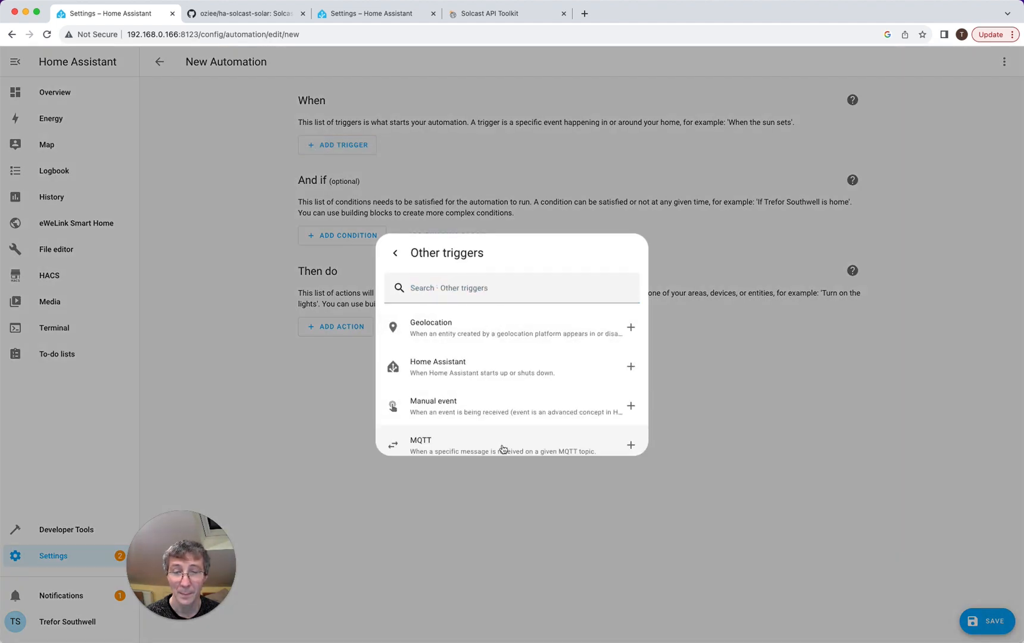
scroll(491, 421, "down", 5)
left_click(468, 291)
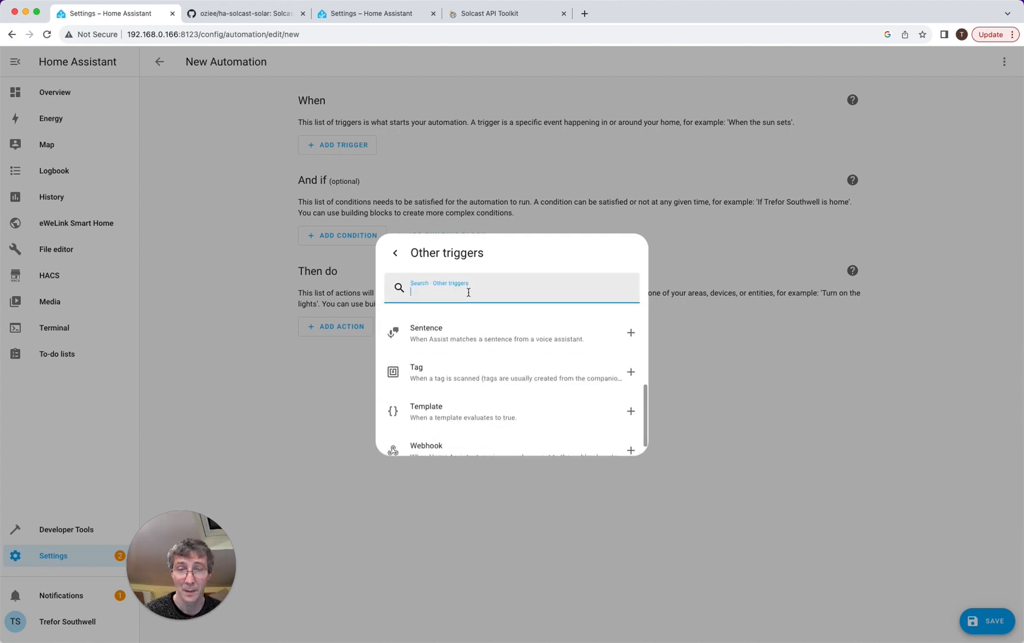
type("time")
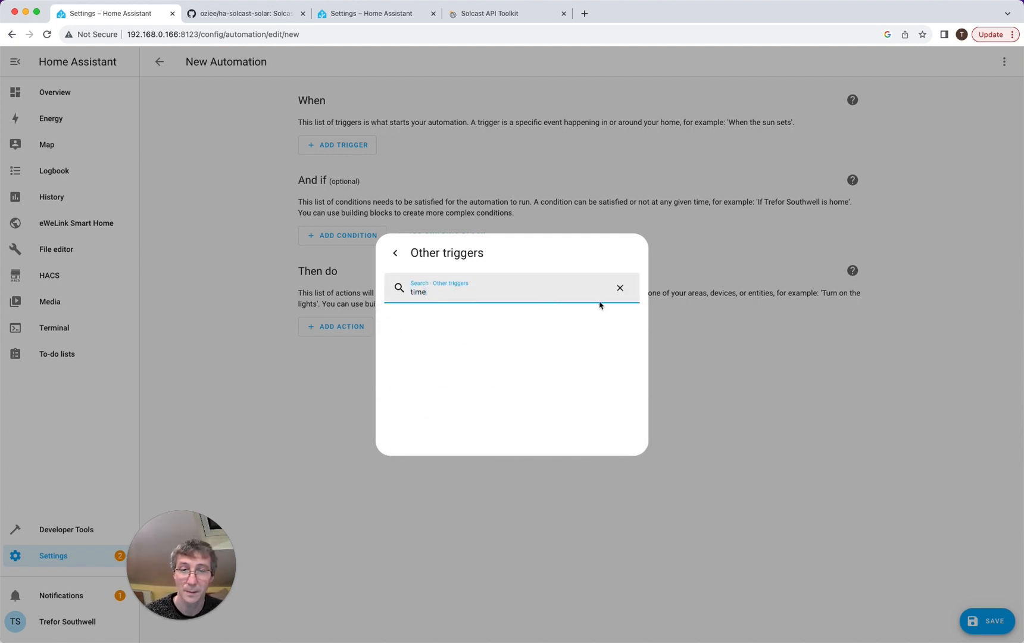
key("BackSpace")
key("BackSpace")
key("BackSpace")
key("BackSpace")
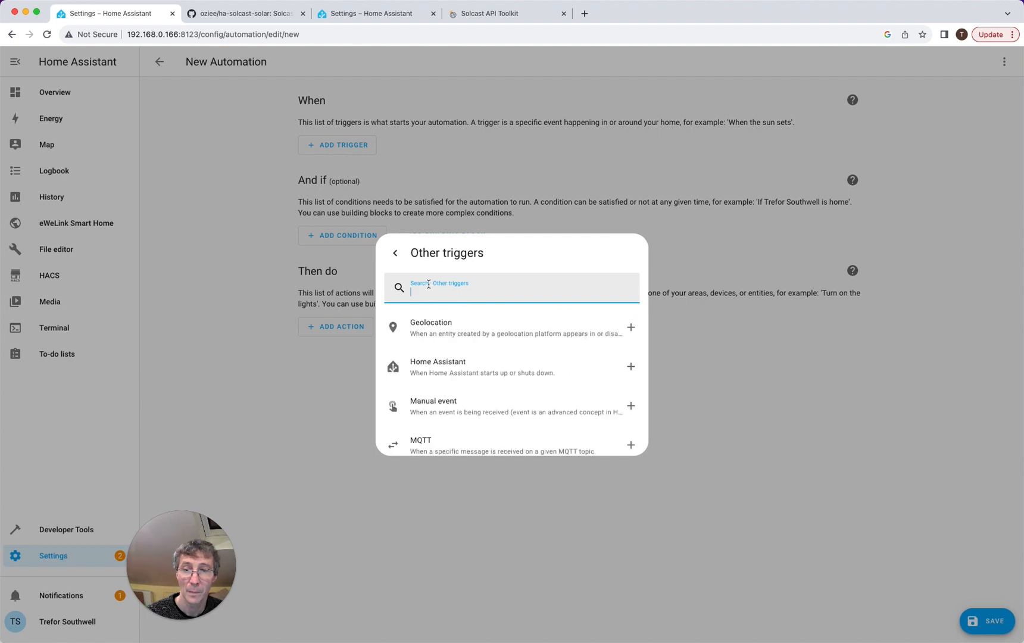
left_click(395, 253)
Add a Time Pattern trigger to the automation with its hours set to /8
left_click(468, 398)
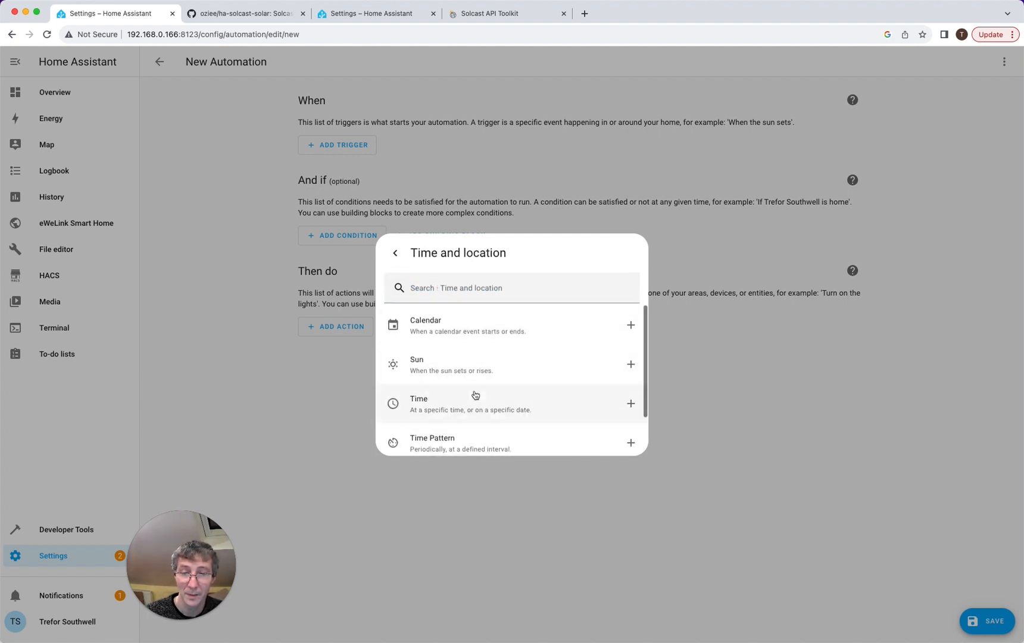
left_click(454, 441)
left_click(411, 171)
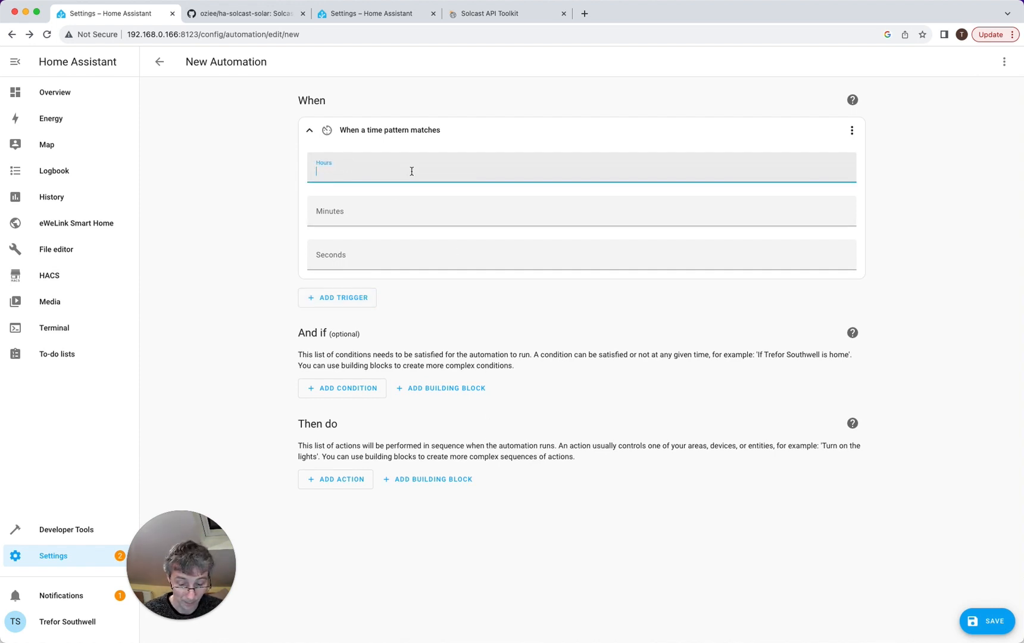
type("/8")
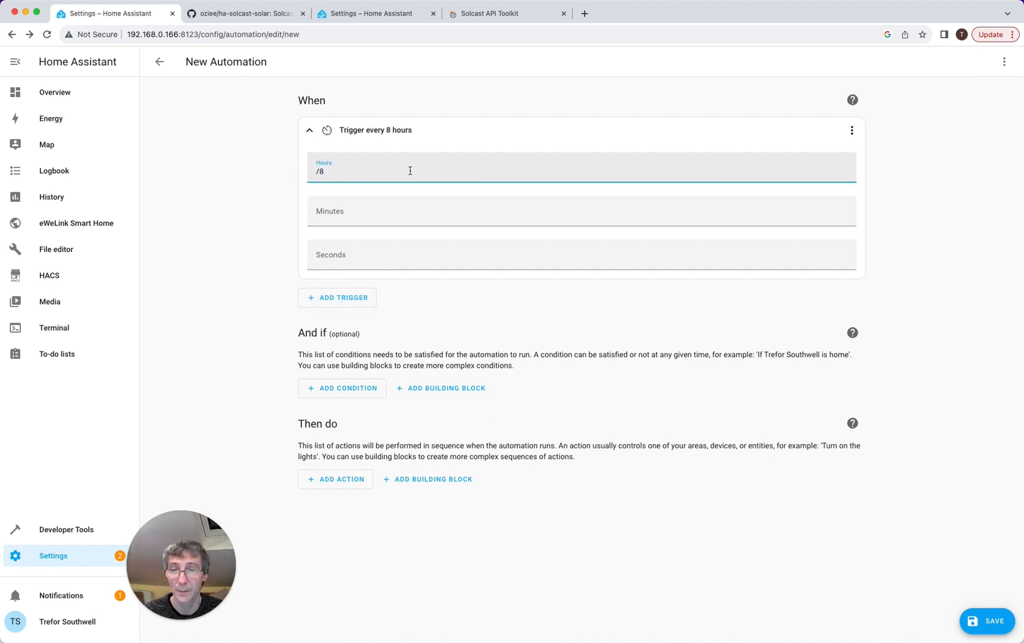
left_click(472, 312)
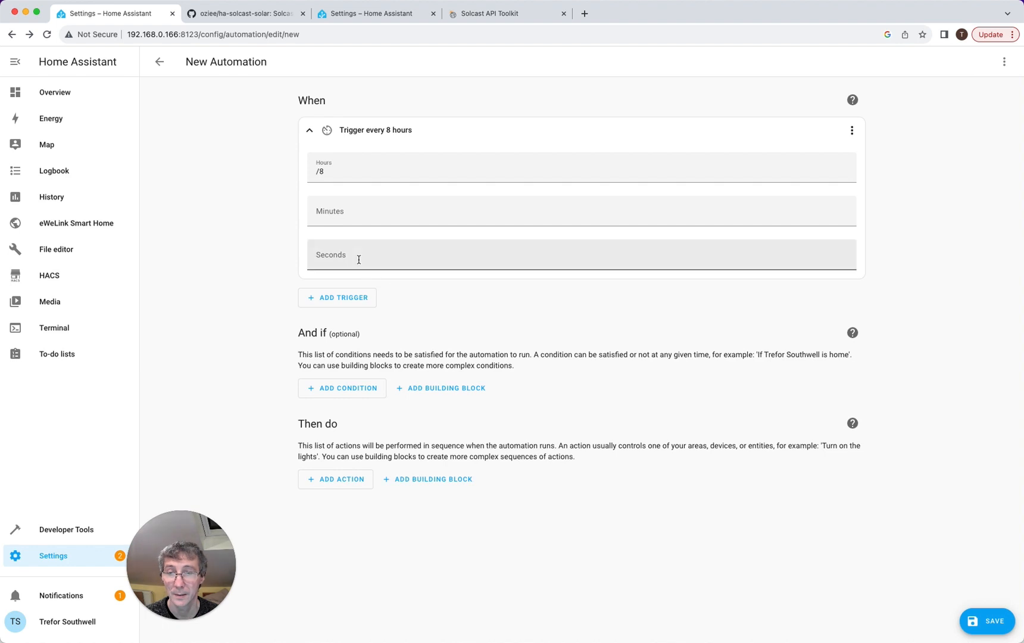
Add the action "Solcast PV Forecast: Update" to the automation, finding it with "sol"
left_click(338, 481)
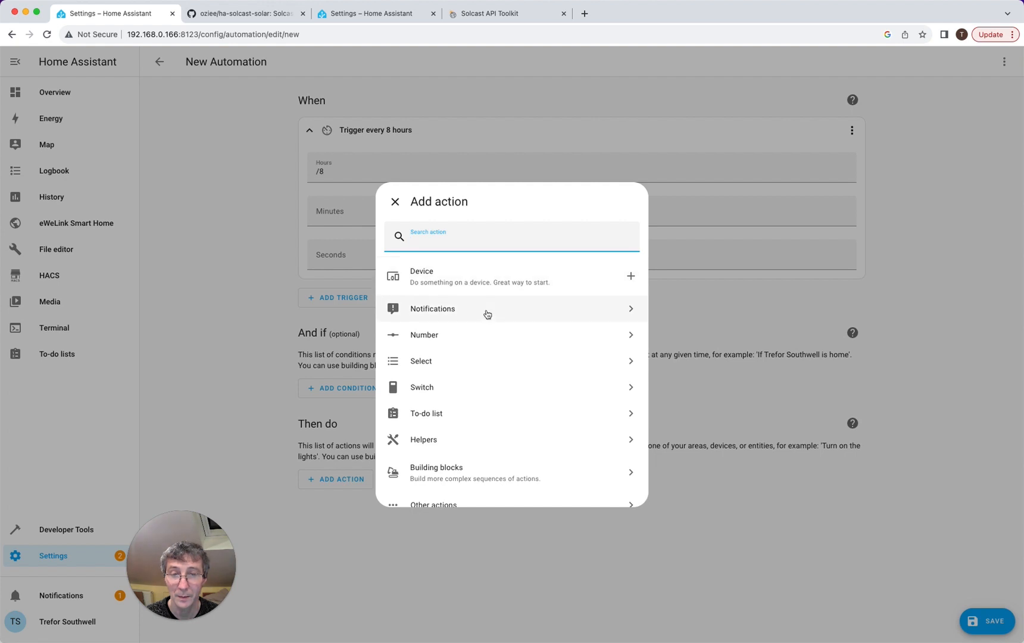
scroll(487, 314, "down", 1)
scroll(488, 313, "up", 1)
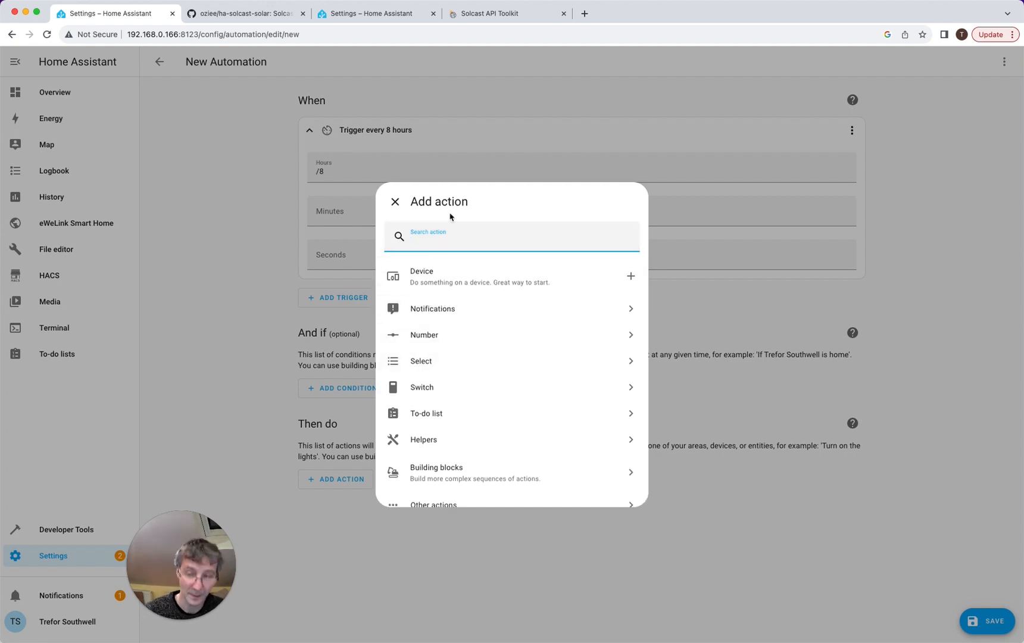
type("sol")
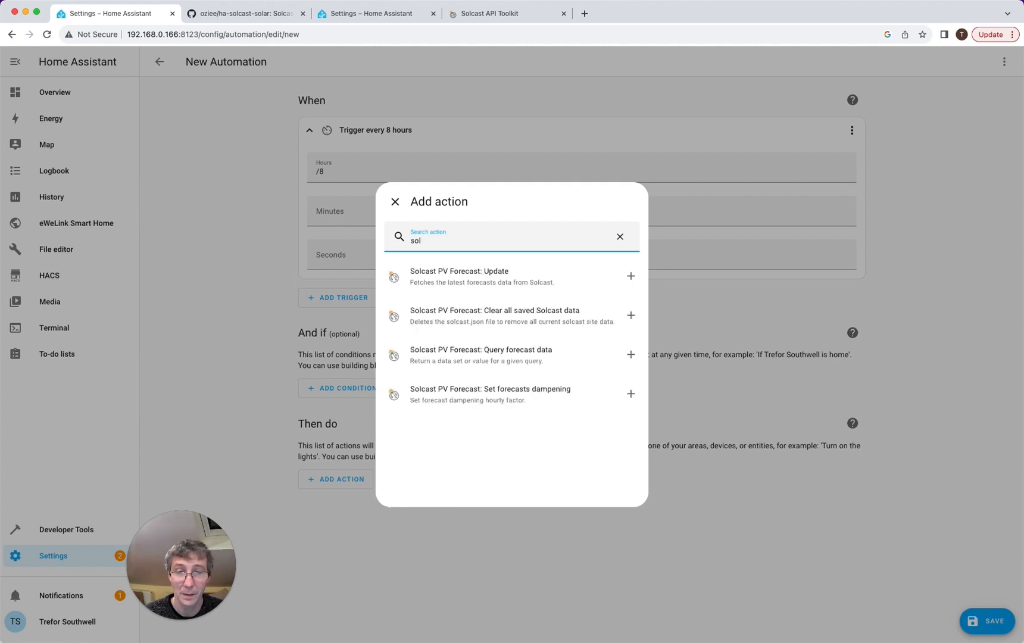
left_click(550, 280)
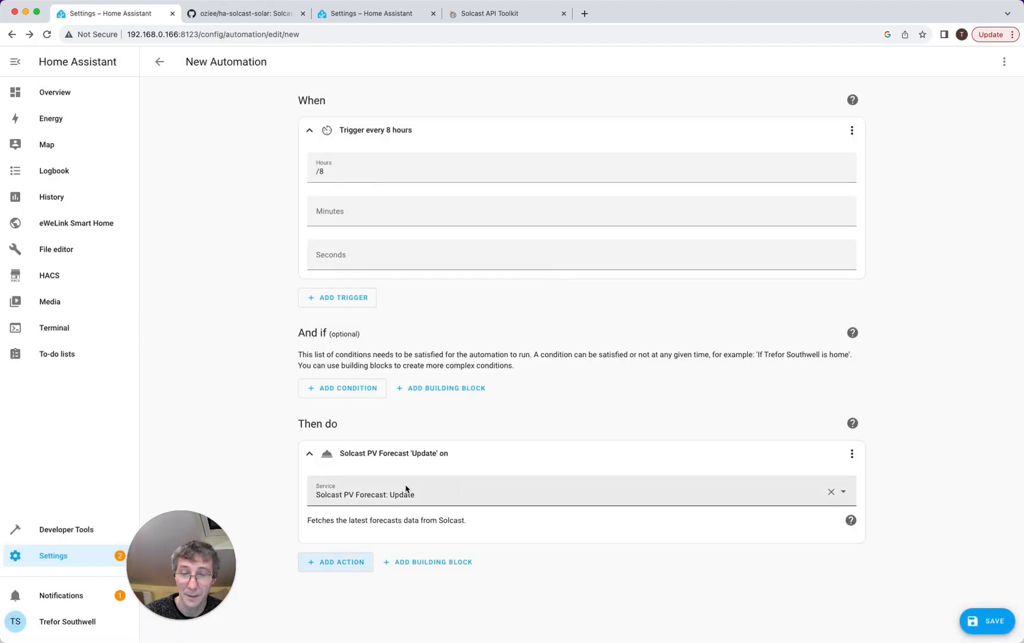
Save the new automation under a name that replaces the default one
left_click(984, 624)
left_click_drag(487, 322, 390, 319)
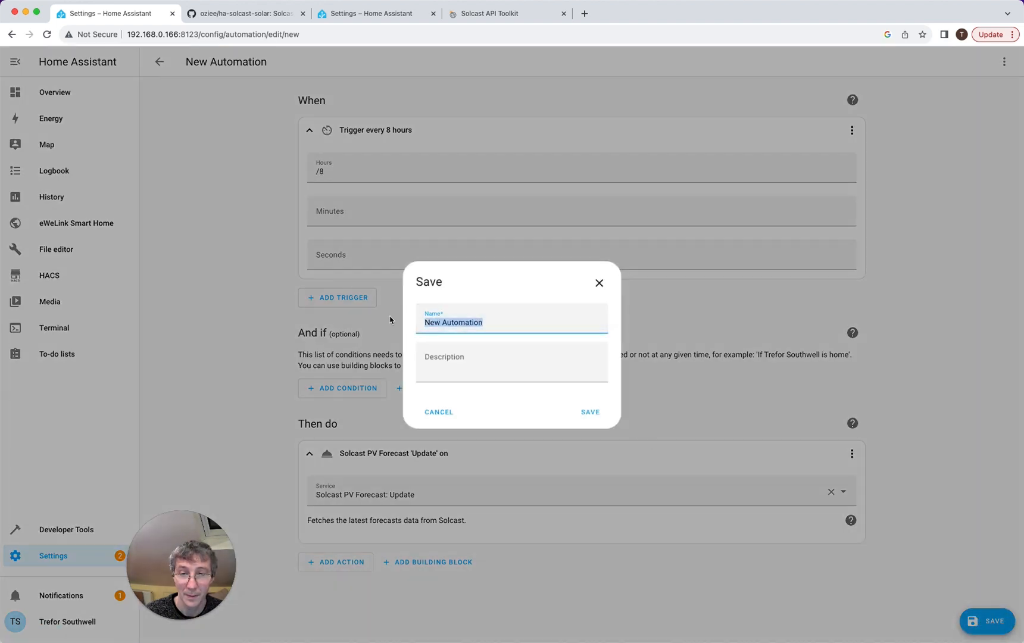
Save the new automation under the name "Solcast update" and run it once
type("Solcast upda")
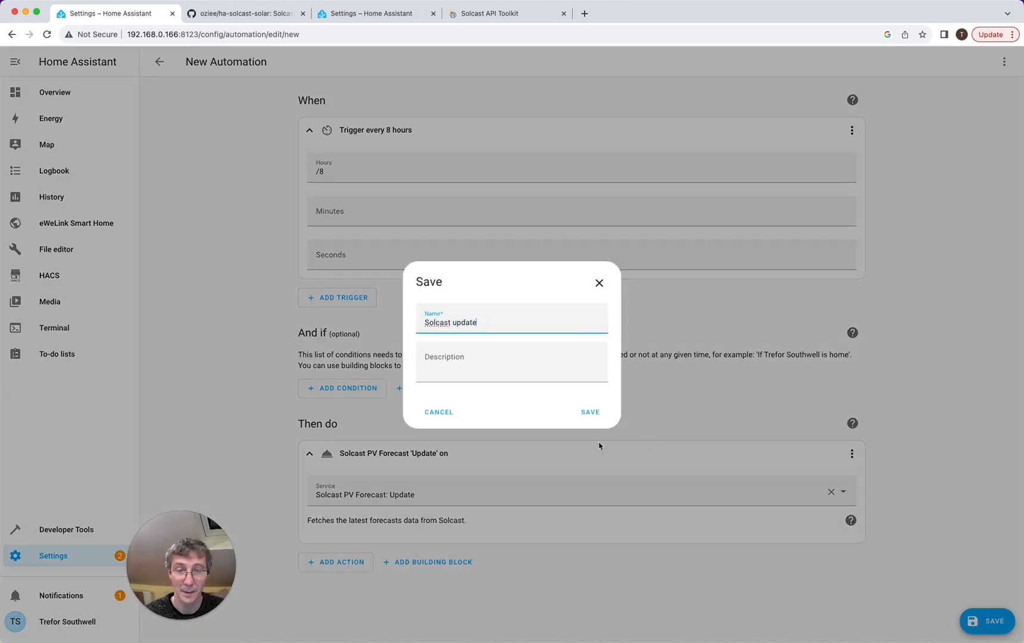
type("te")
left_click(592, 416)
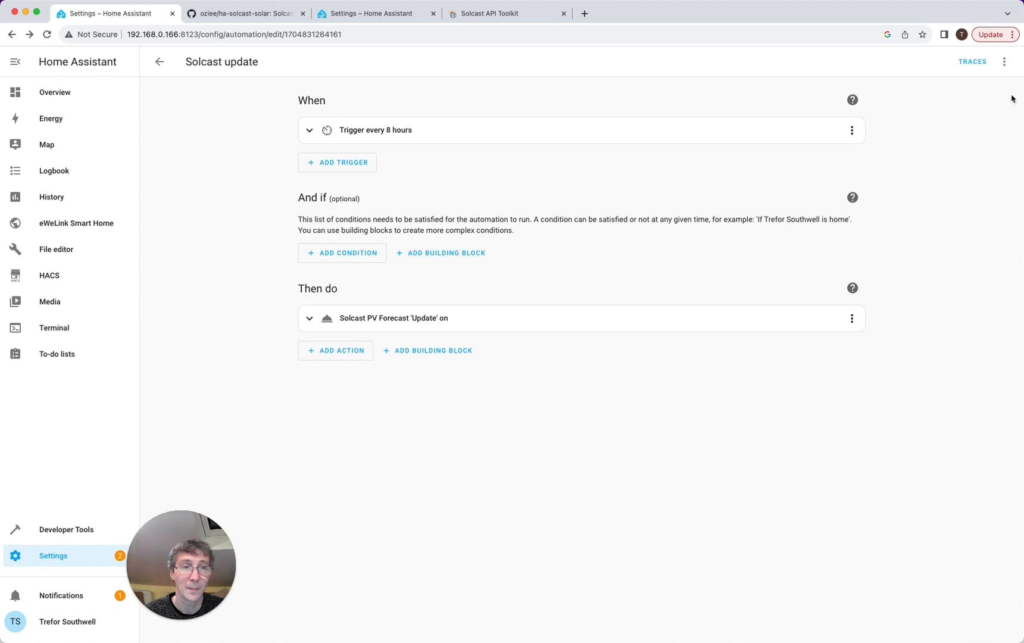
left_click(1005, 61)
left_click(951, 123)
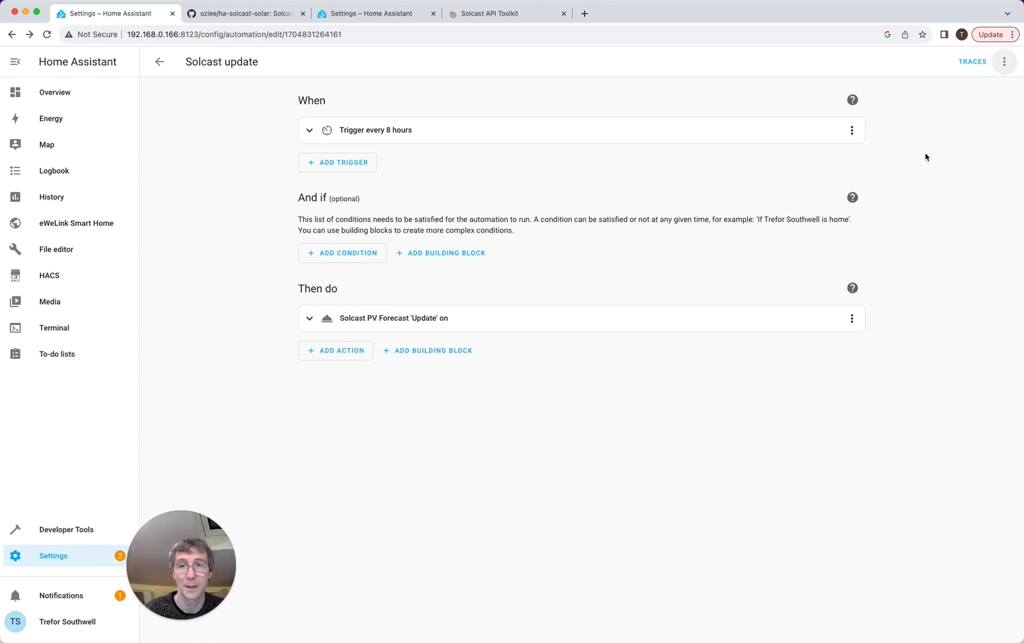
Open predbat.log from the appdaemon-predbat folder under addon_configs in the File editor
left_click(60, 93)
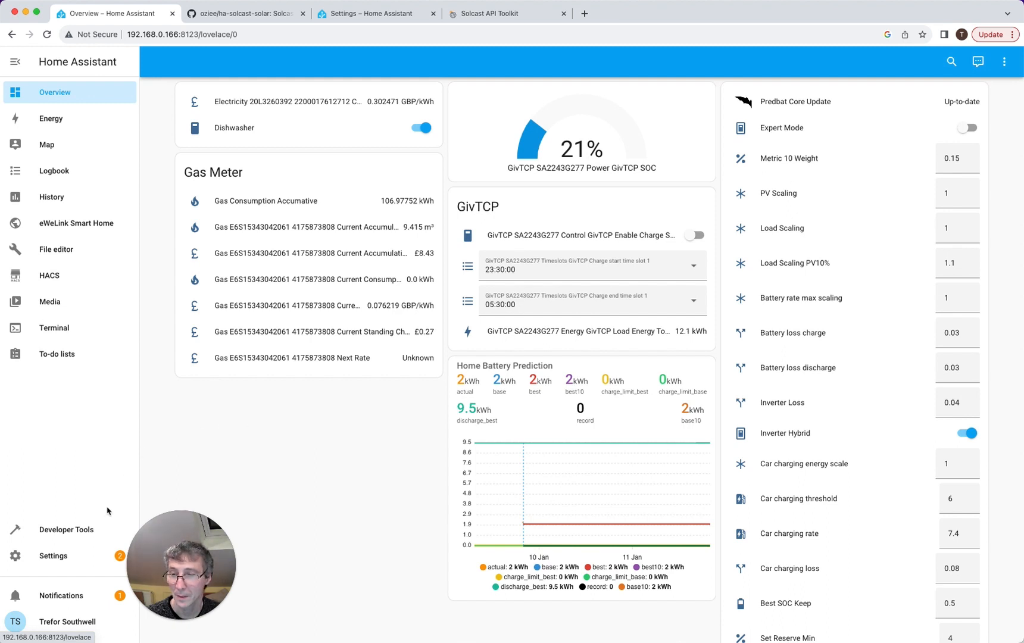
left_click(53, 529)
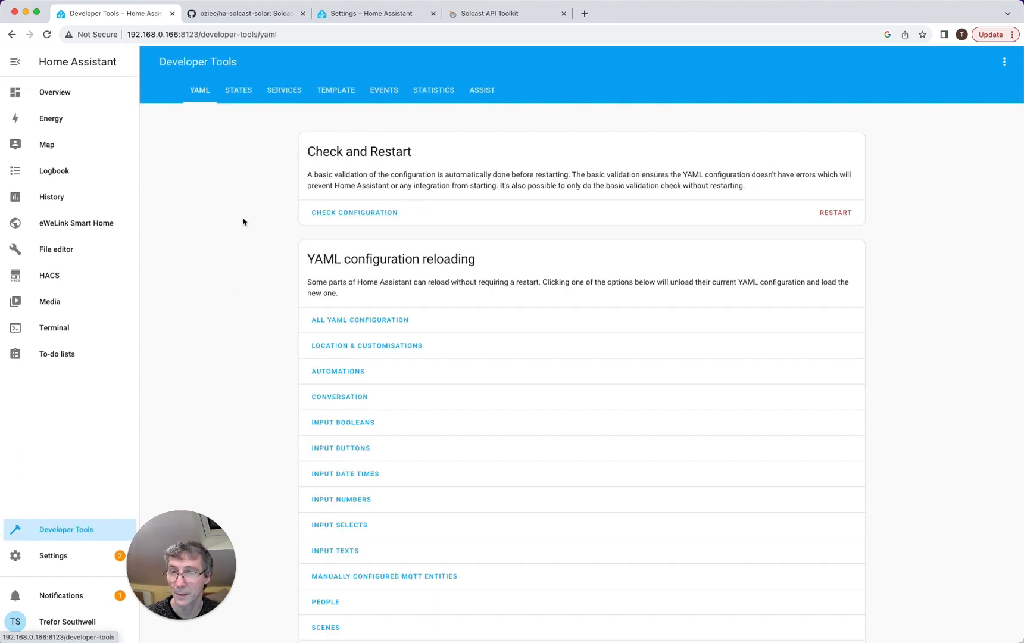
left_click(68, 243)
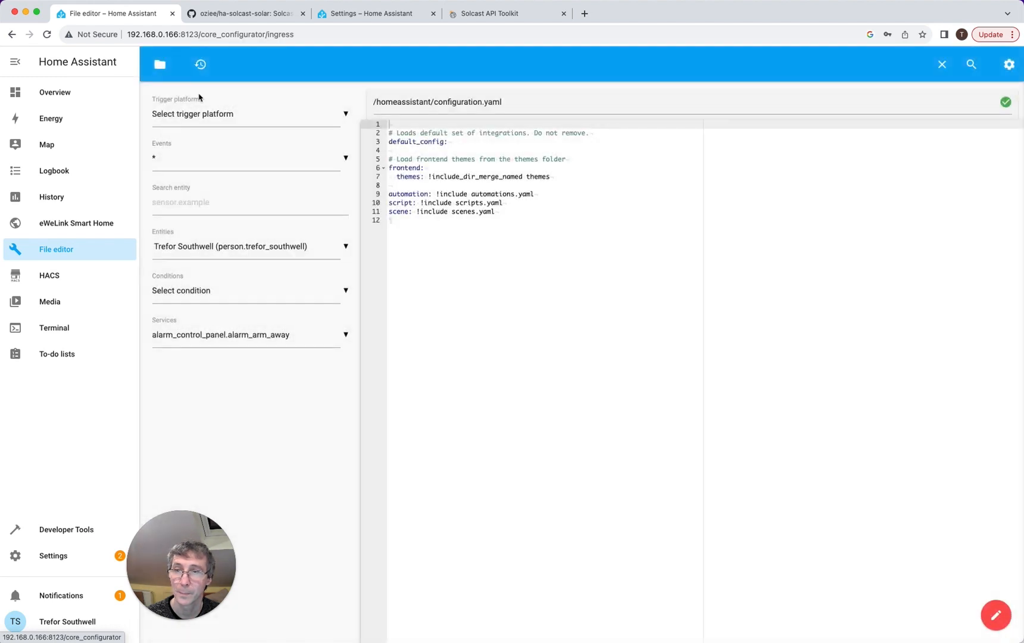
left_click(164, 69)
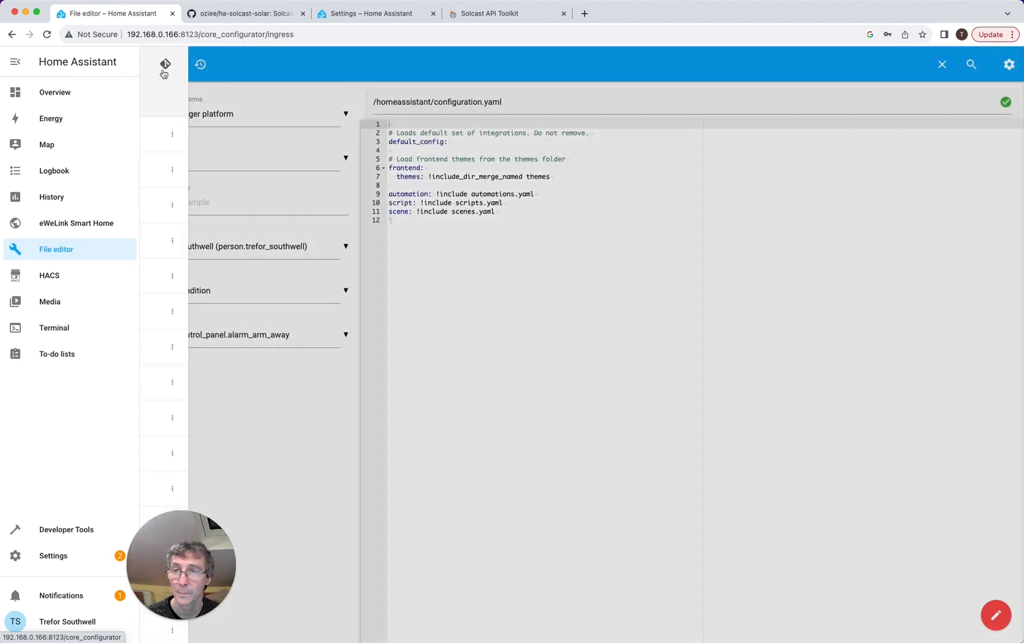
left_click(153, 98)
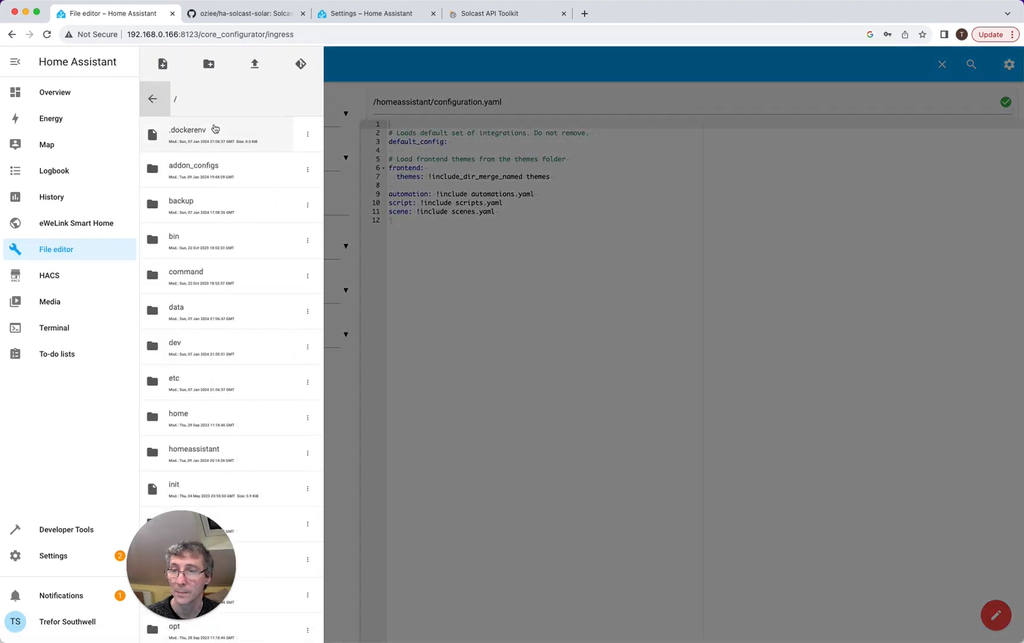
left_click(198, 174)
left_click(262, 134)
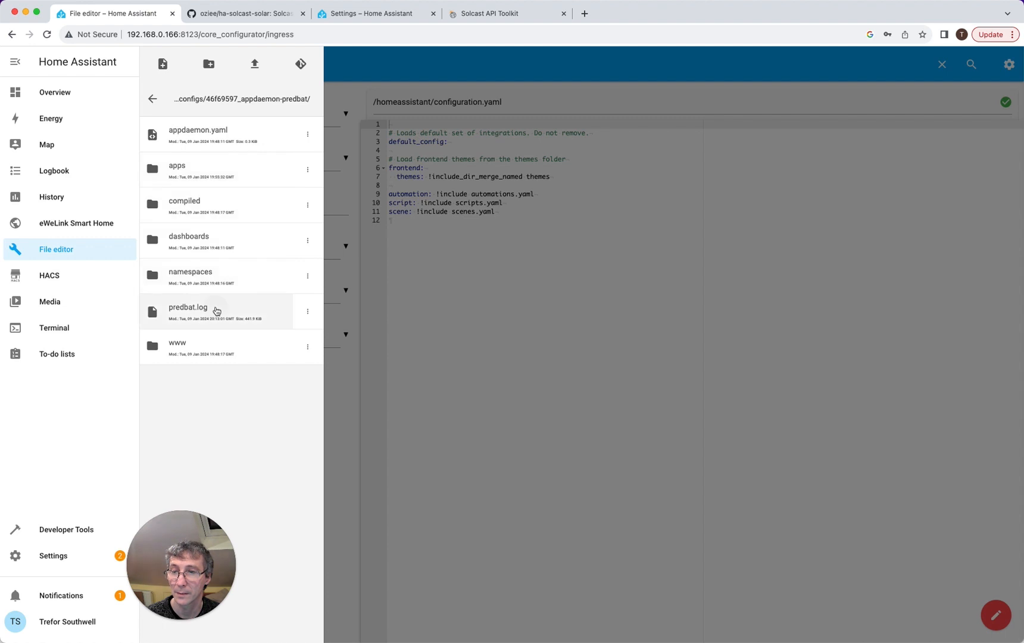
left_click(188, 307)
Examine the most recent entries at the end of predbat.log for the last run status and any errors
scroll(691, 375, "down", 15)
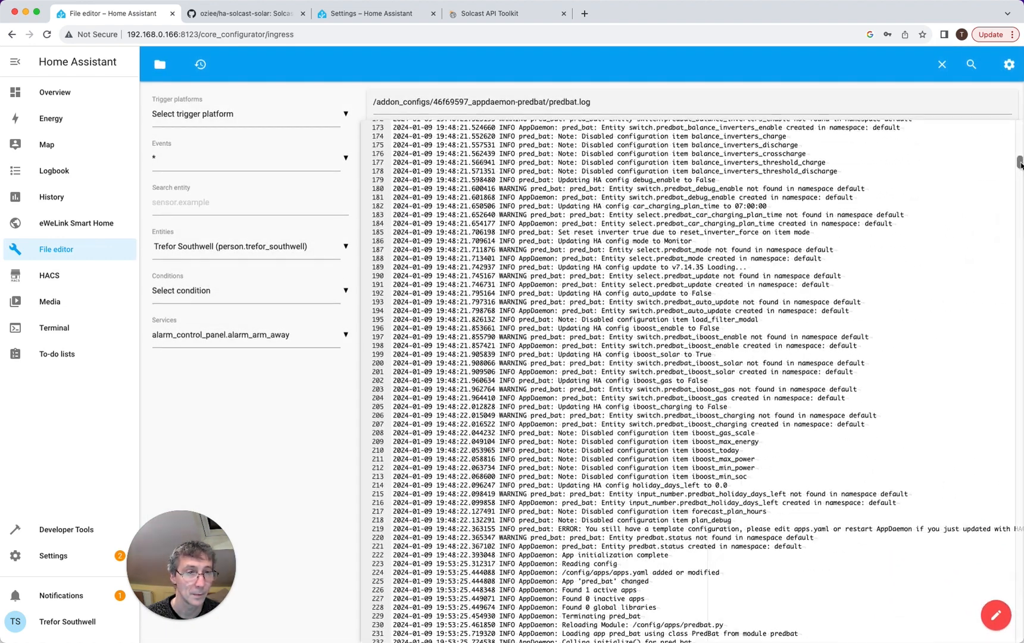
left_click_drag(1020, 156, 1019, 635)
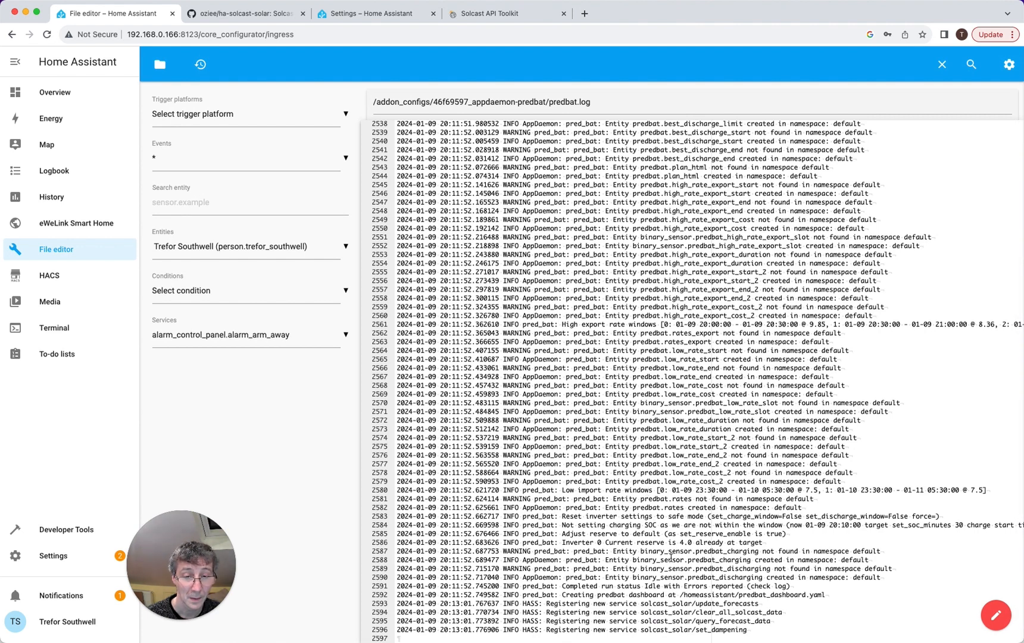
left_click(671, 560)
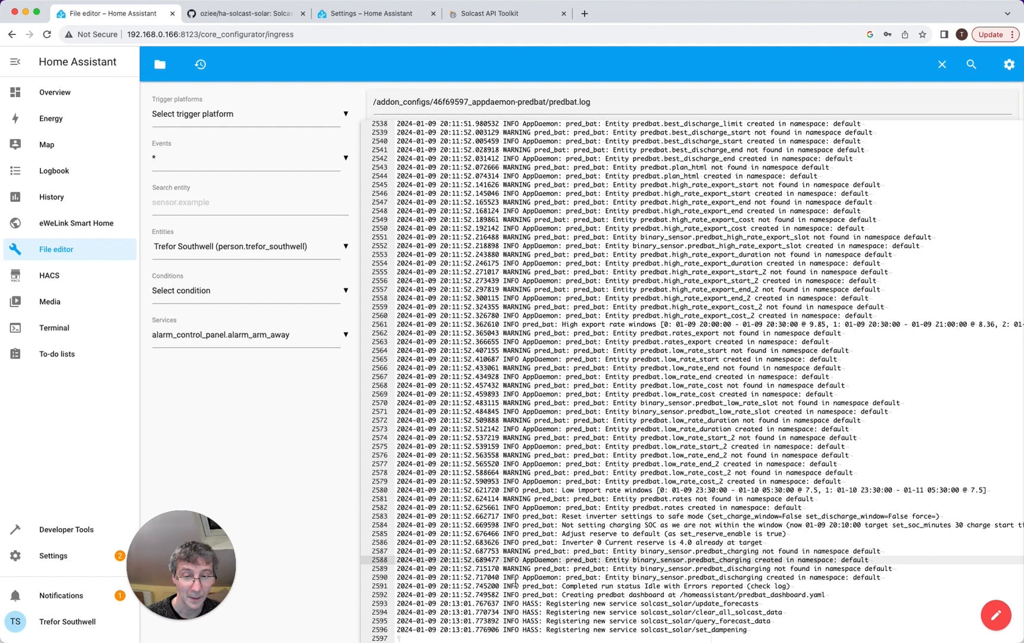
scroll(516, 582, "up", 5)
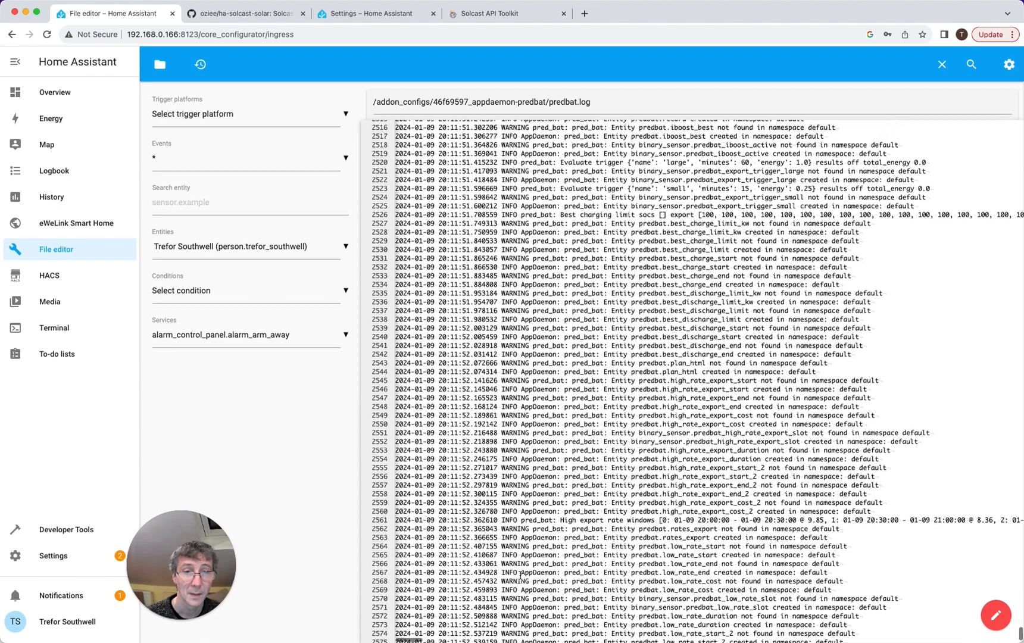
scroll(522, 577, "down", 5)
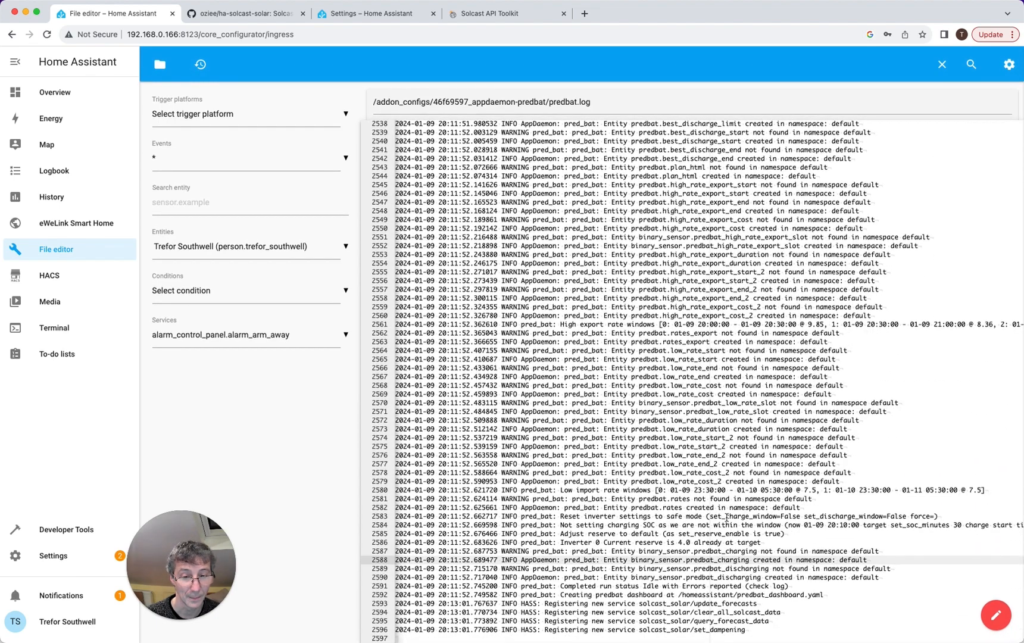
scroll(709, 510, "right", 2)
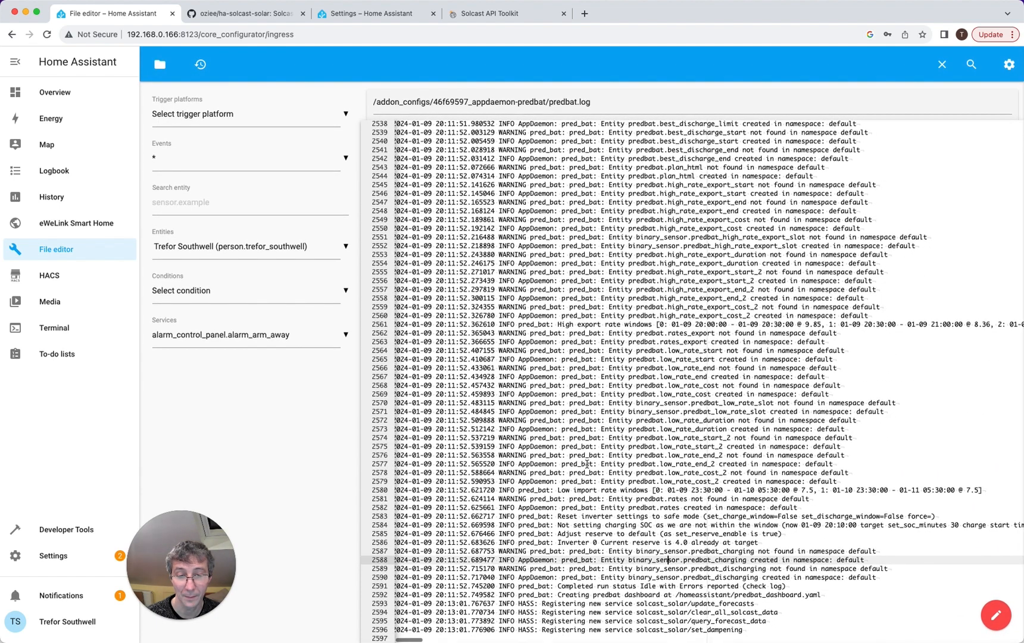
scroll(587, 464, "left", 2)
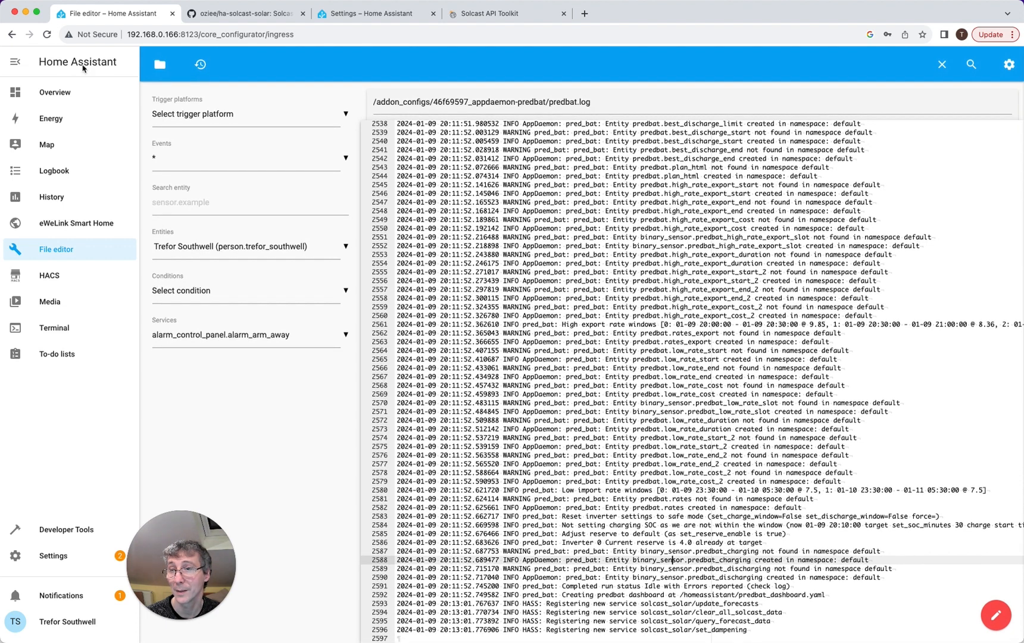
Check the Predbat settings and the home battery prediction on the Overview dashboard
left_click(57, 95)
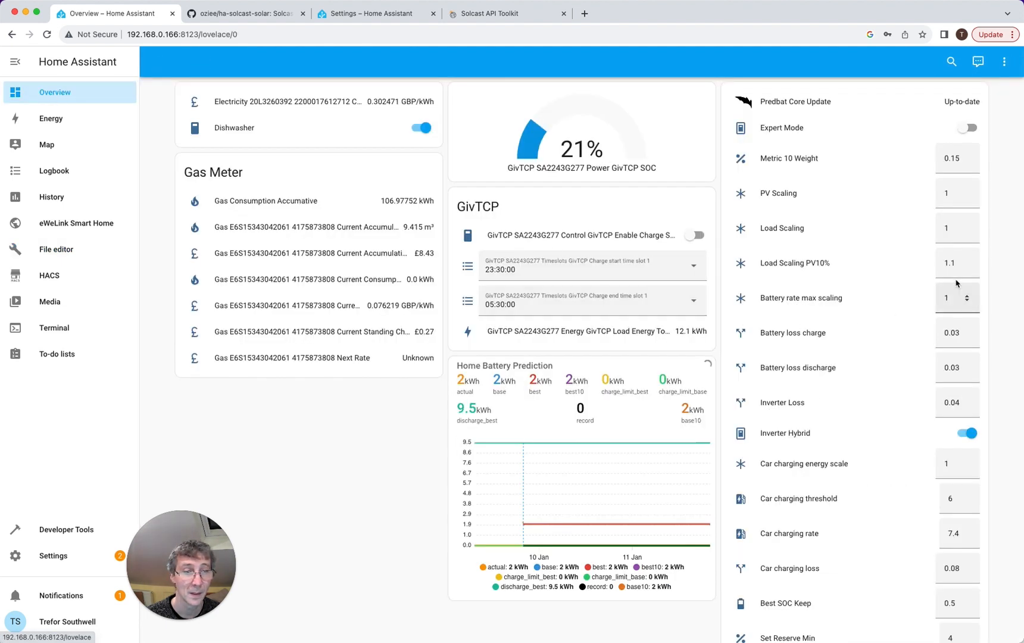
left_click(968, 158)
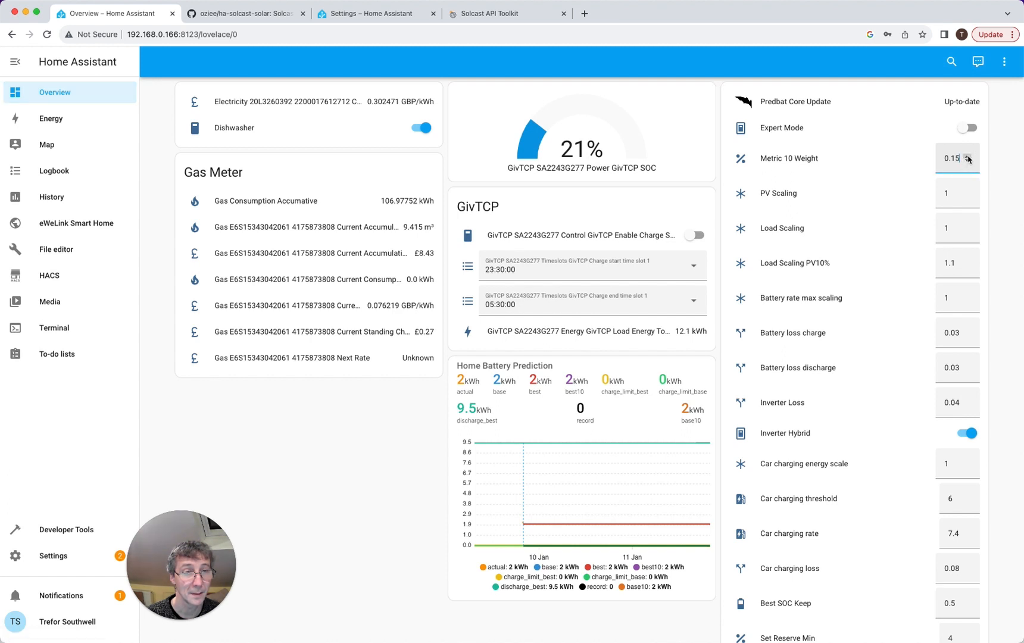
left_click(1003, 174)
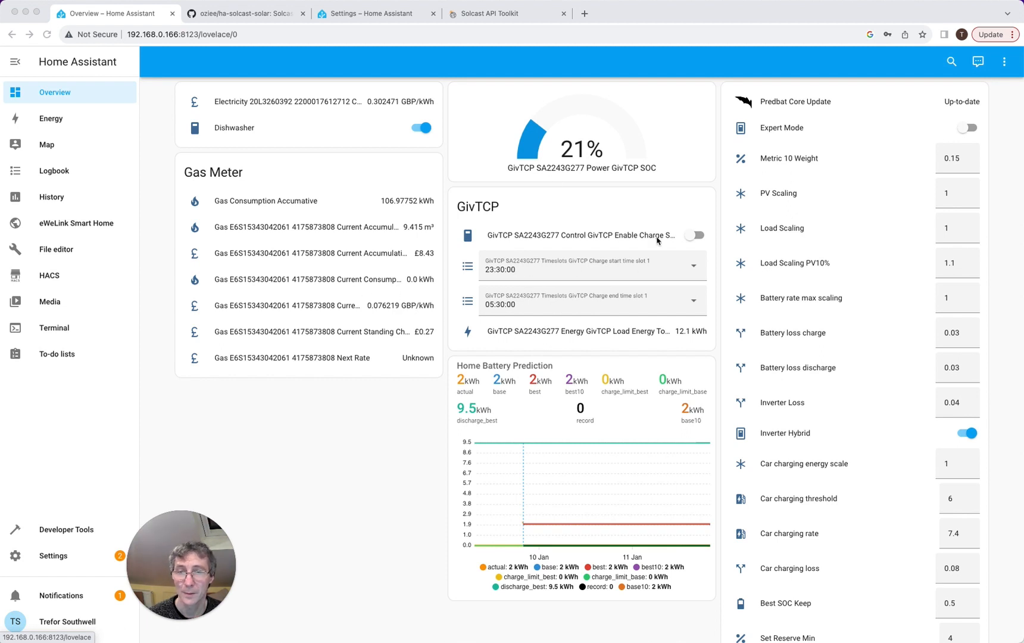
Restart the appdaemon-predbat add-on
left_click(53, 556)
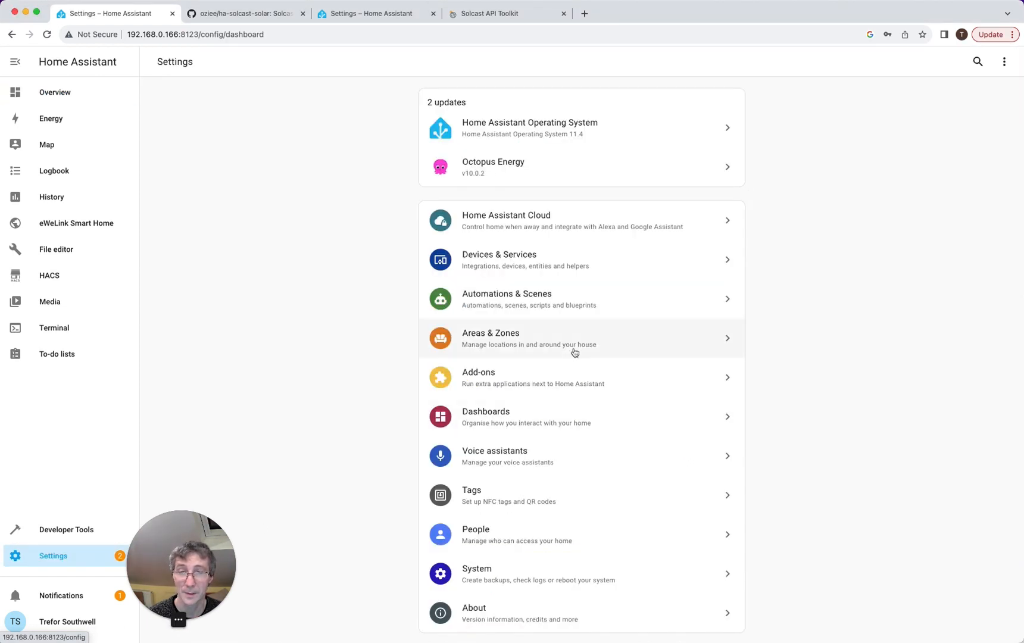
left_click(540, 384)
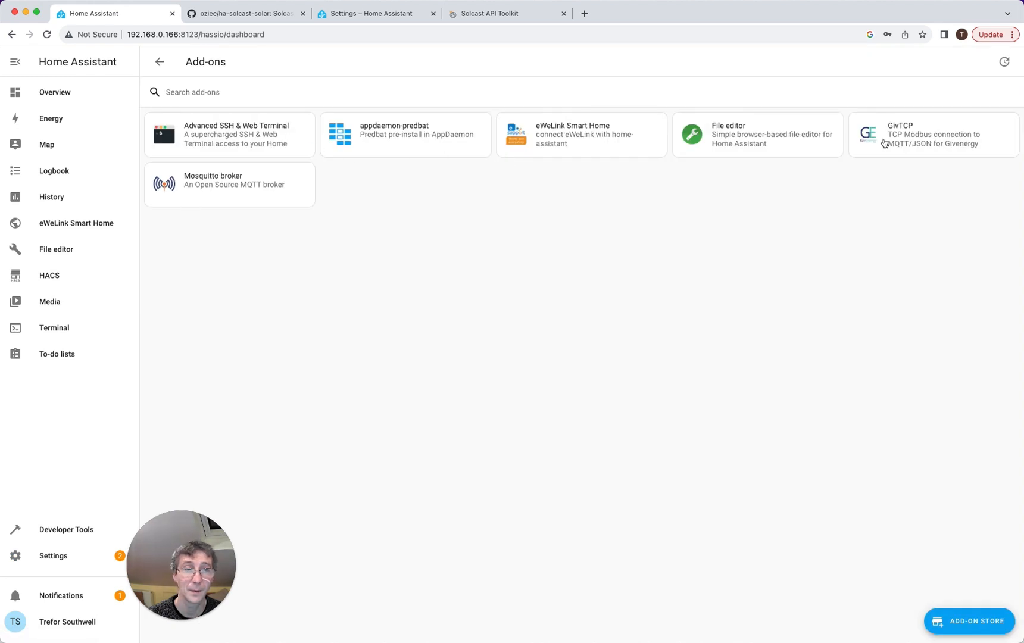
left_click(408, 134)
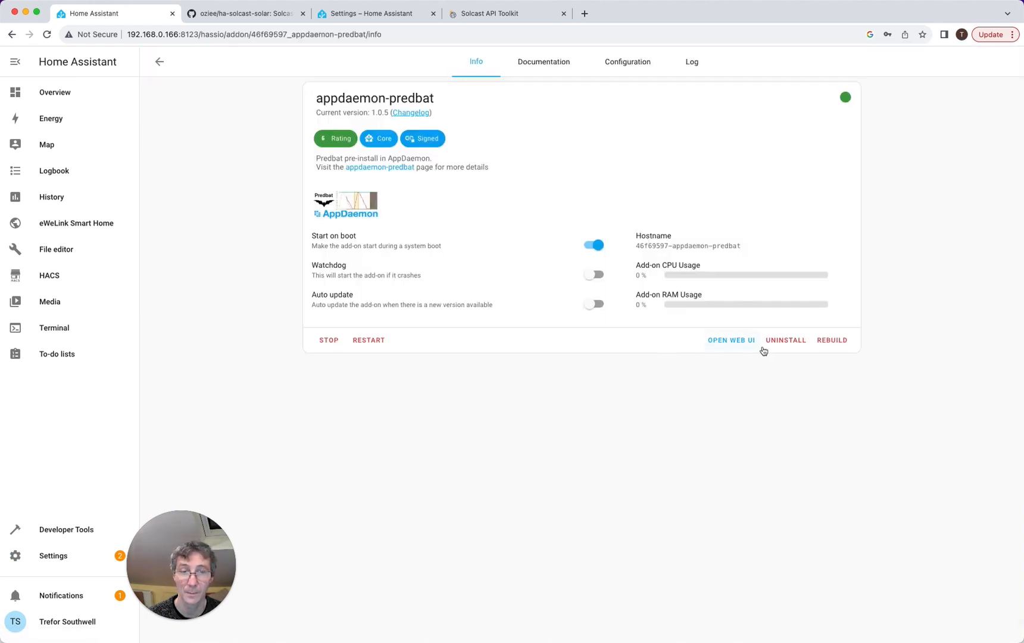
left_click(353, 344)
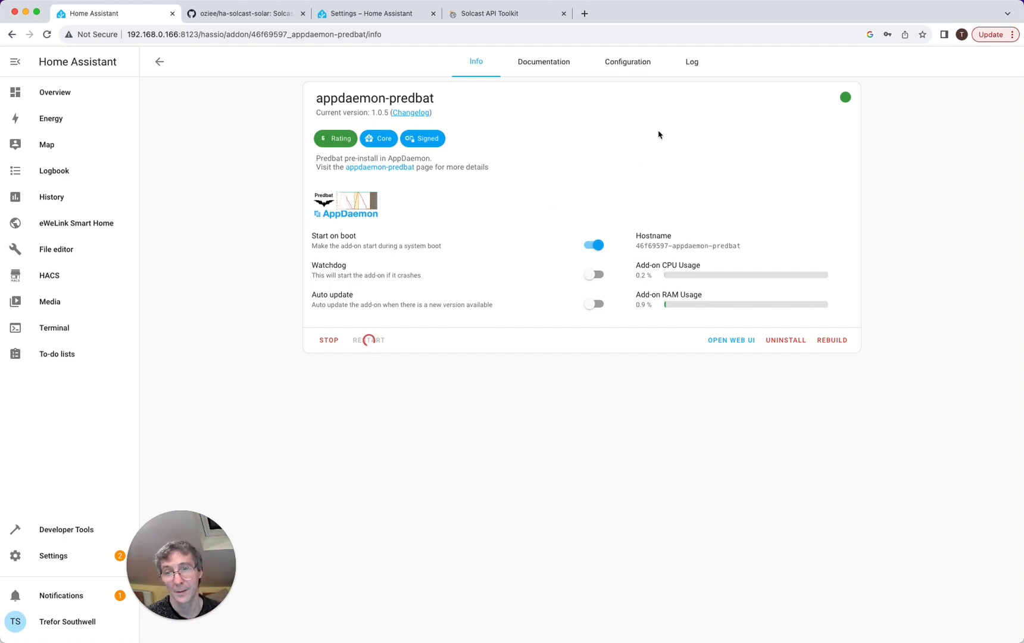
Refresh the appdaemon-predbat add-on's log to check its startup, then leave the add-on page
left_click(691, 62)
left_click(333, 320)
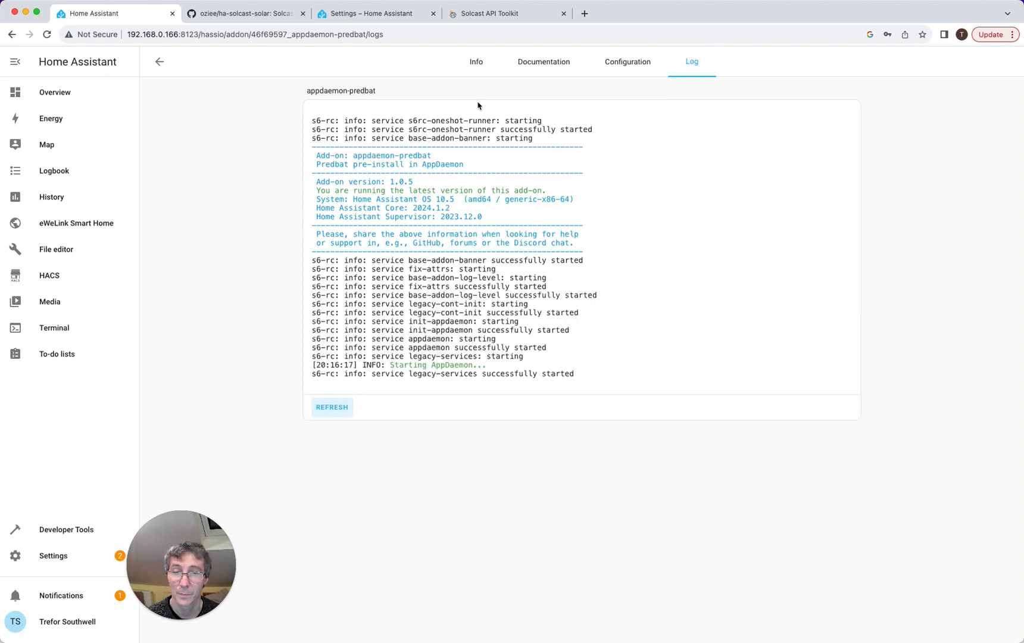
left_click(476, 62)
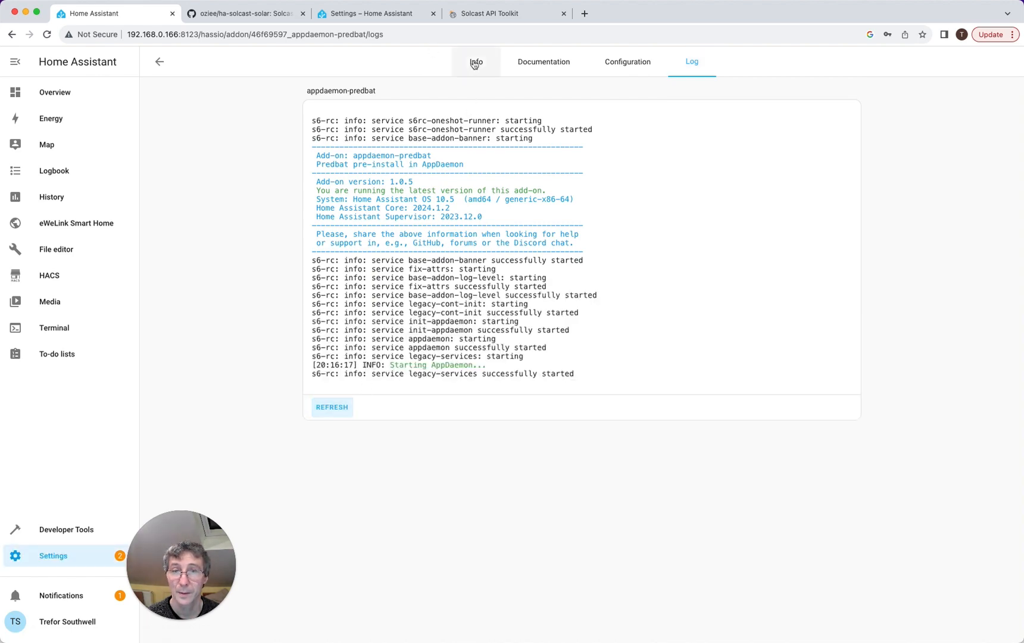
left_click(158, 62)
Open predbat.log in the File editor again and read the startup entries at its end
left_click(71, 93)
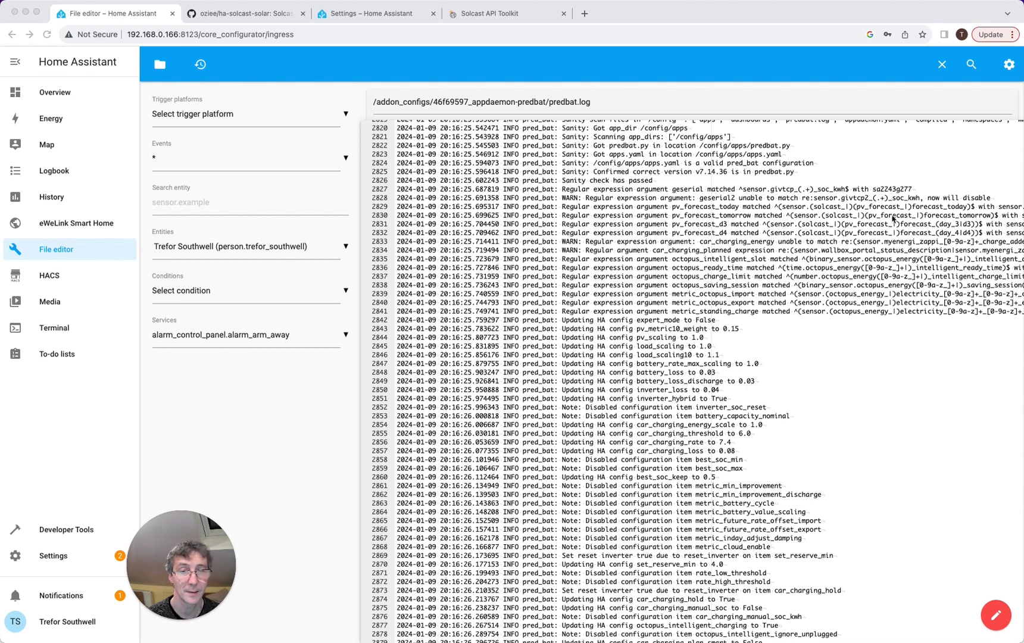
scroll(700, 218, "down", 10)
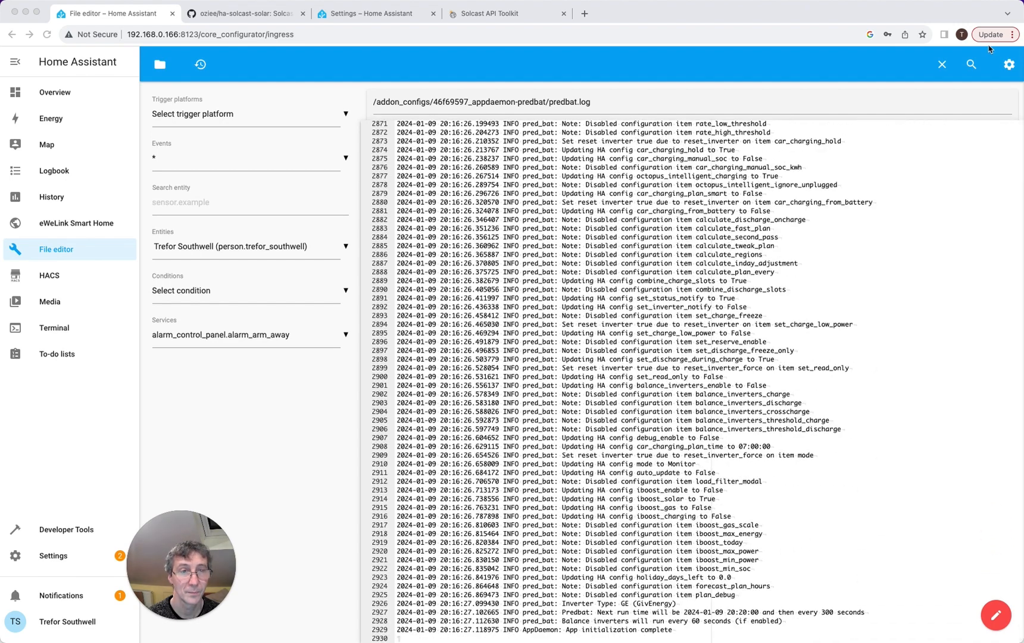
scroll(794, 185, "up", 4)
Reload predbat.log from the appdaemon-predbat folder under addon_configs to get its newest entries
left_click(159, 64)
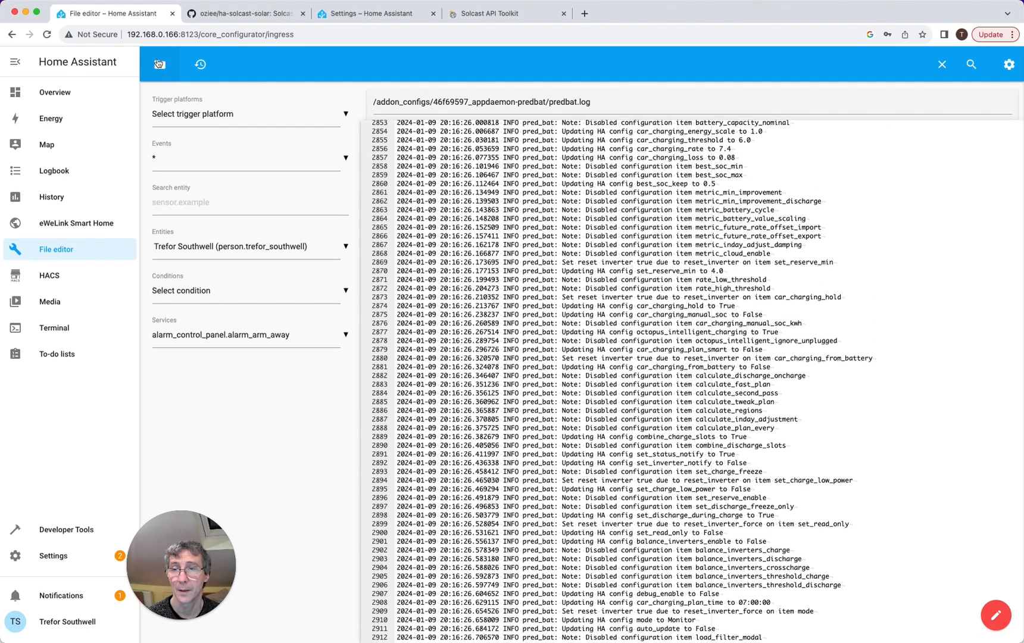
scroll(238, 310, "down", 4)
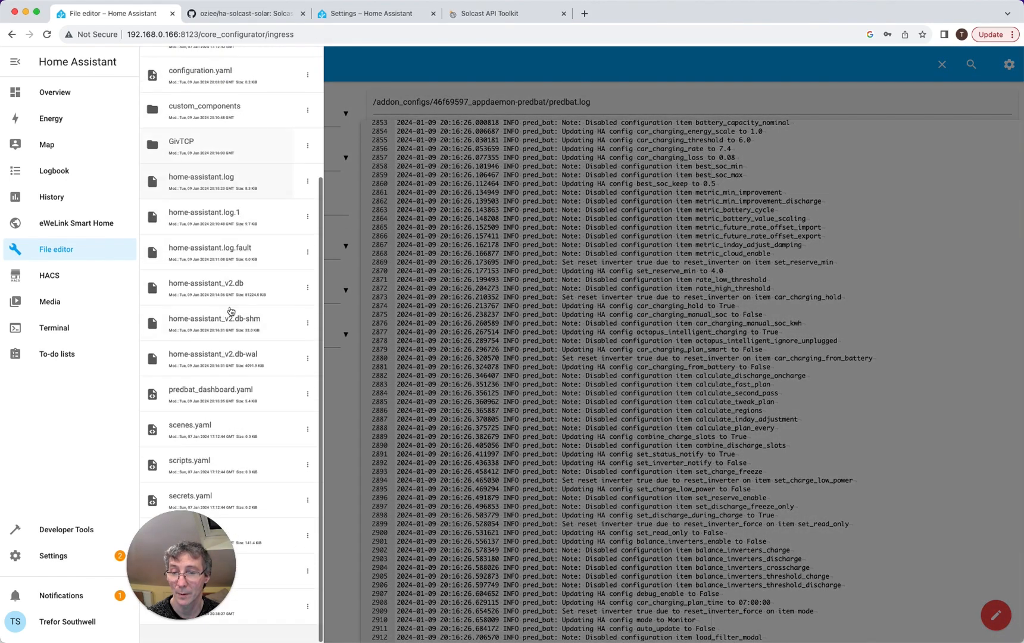
scroll(206, 140, "up", 5)
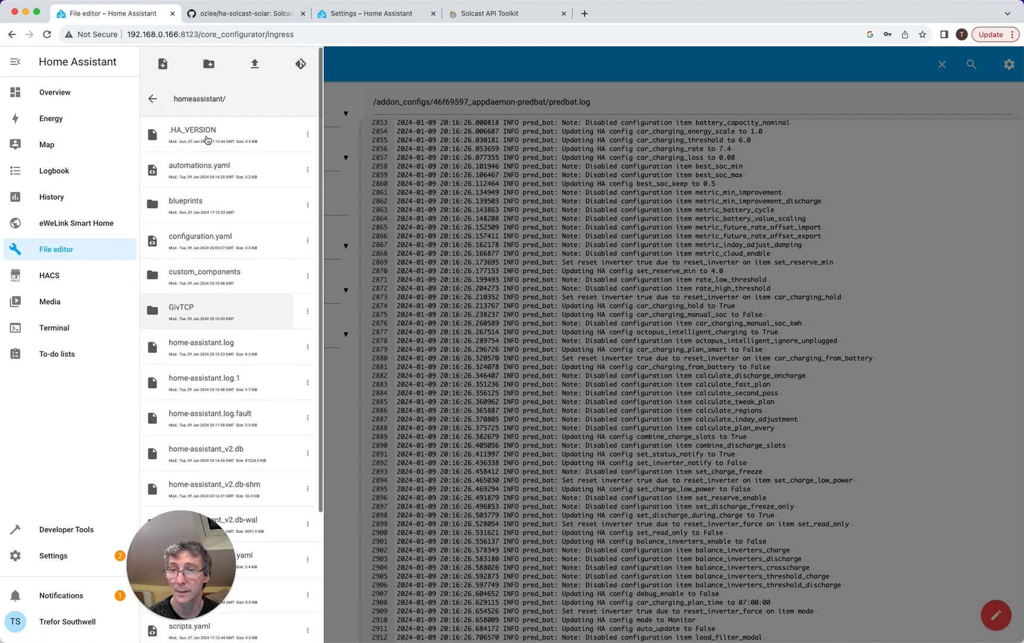
left_click(152, 99)
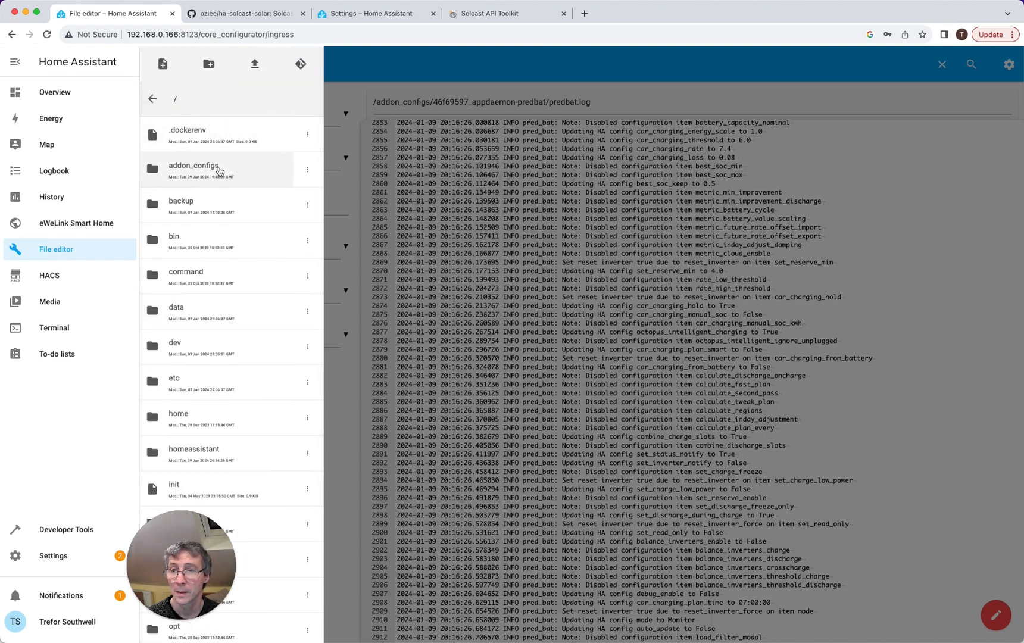
left_click(222, 168)
left_click(237, 150)
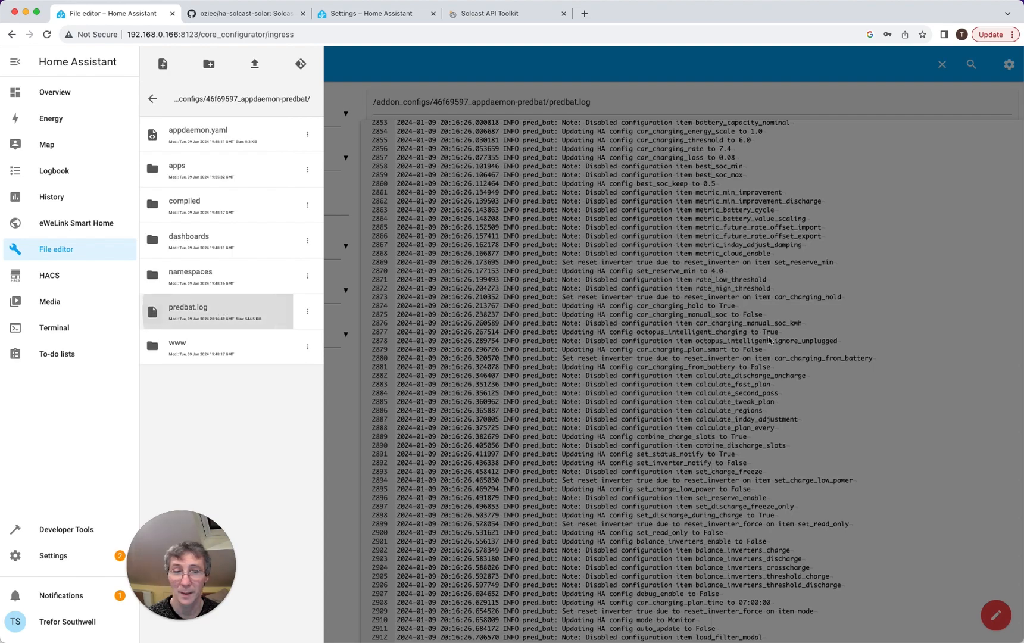
left_click(695, 357)
Inspect the hourly PV forecast values in the latest Predbat prediction tables near the end of the log
scroll(694, 358, "down", 16)
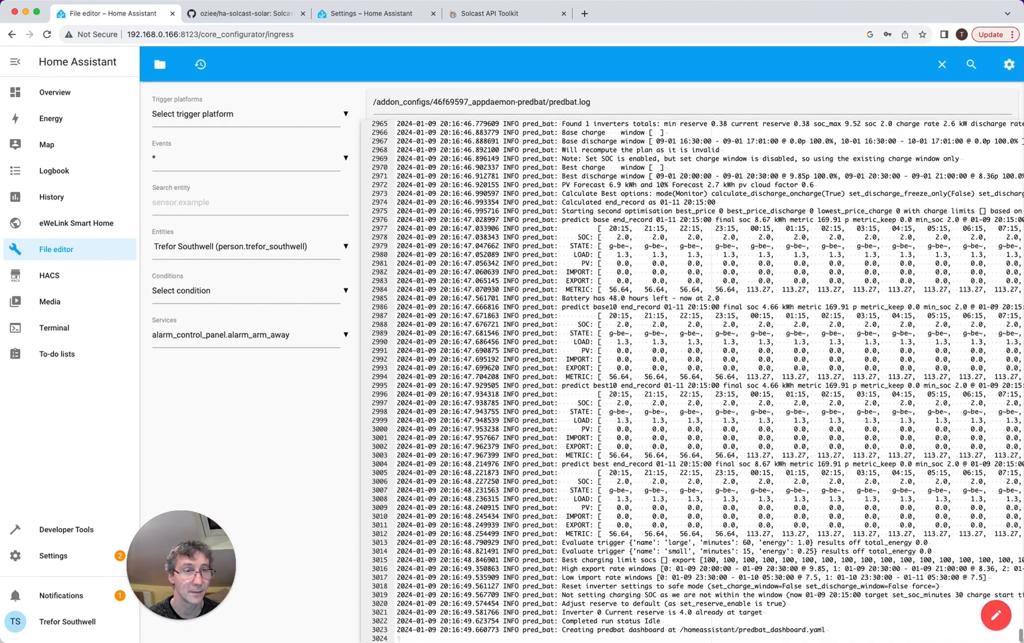
scroll(837, 272, "right", 10)
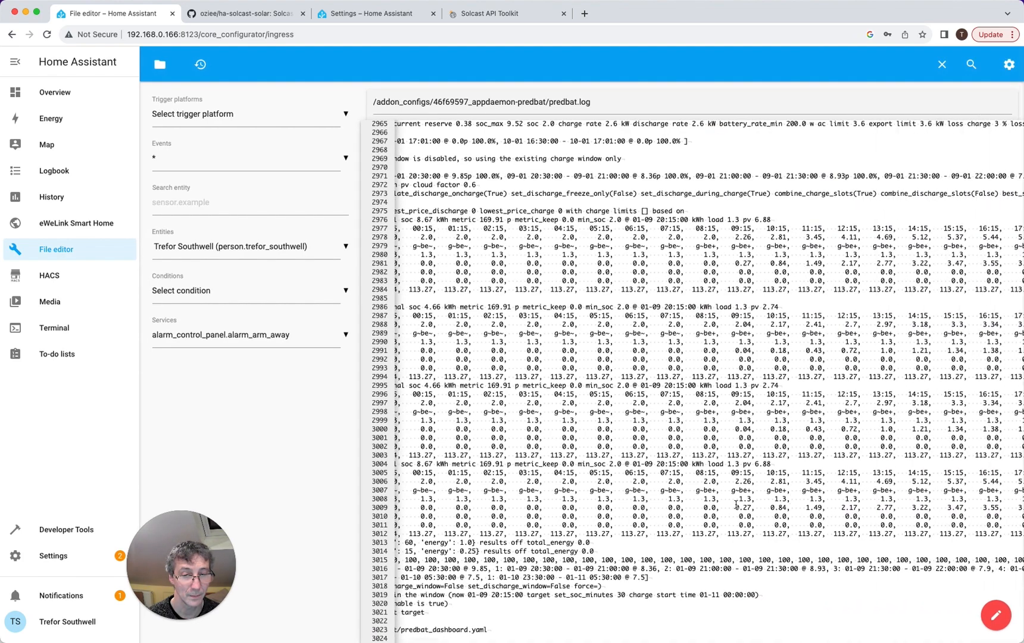
left_click_drag(736, 508, 984, 508)
scroll(965, 508, "left", 10)
scroll(965, 508, "up", 3)
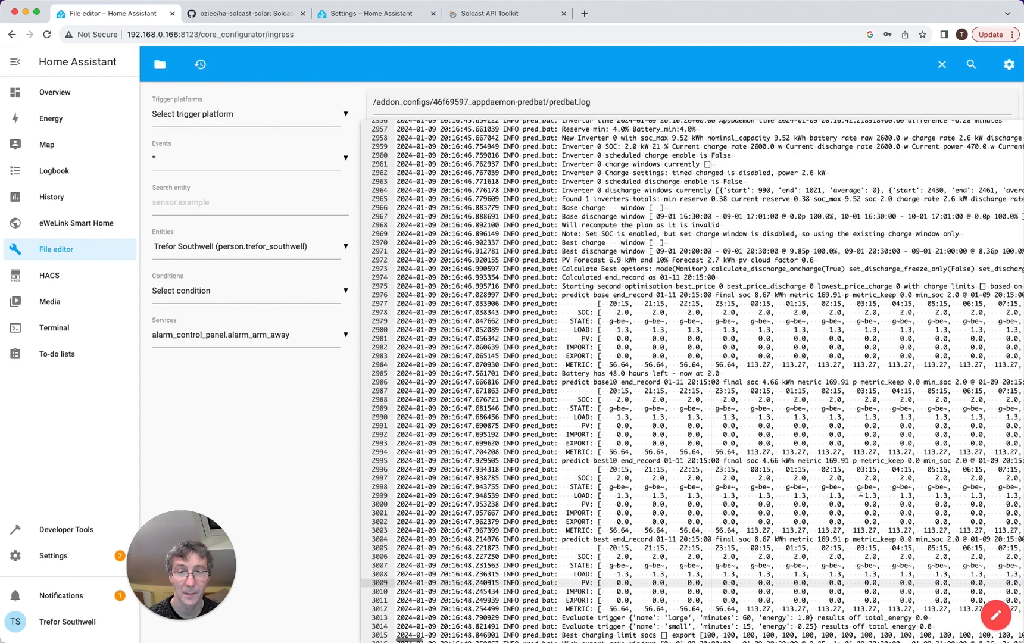
Leave the log for the Overview dashboard and examine the Home Battery Prediction chart
left_click_drag(817, 261, 573, 260)
left_click(71, 93)
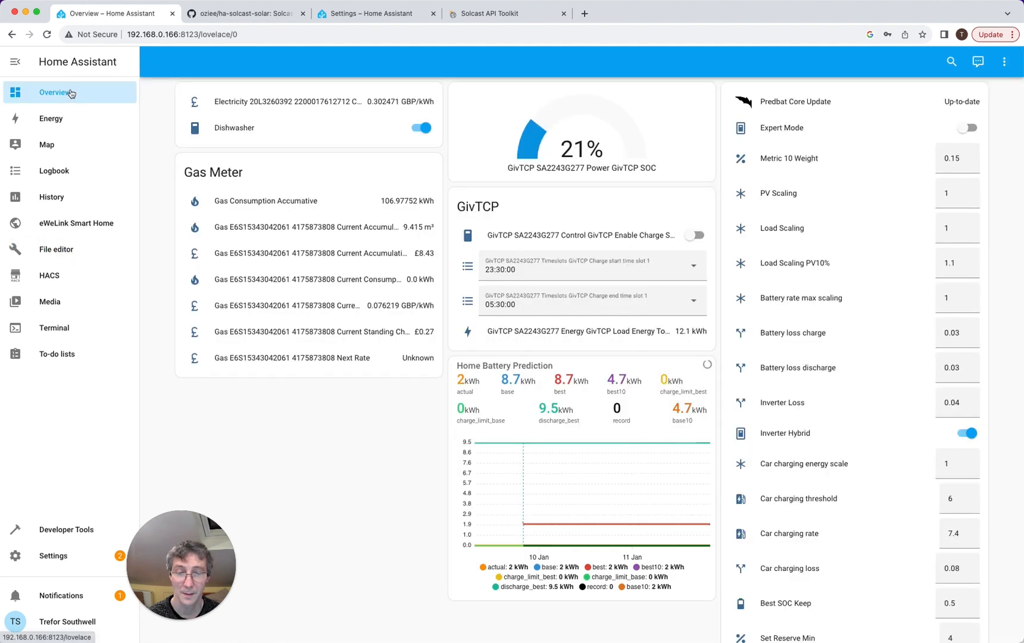
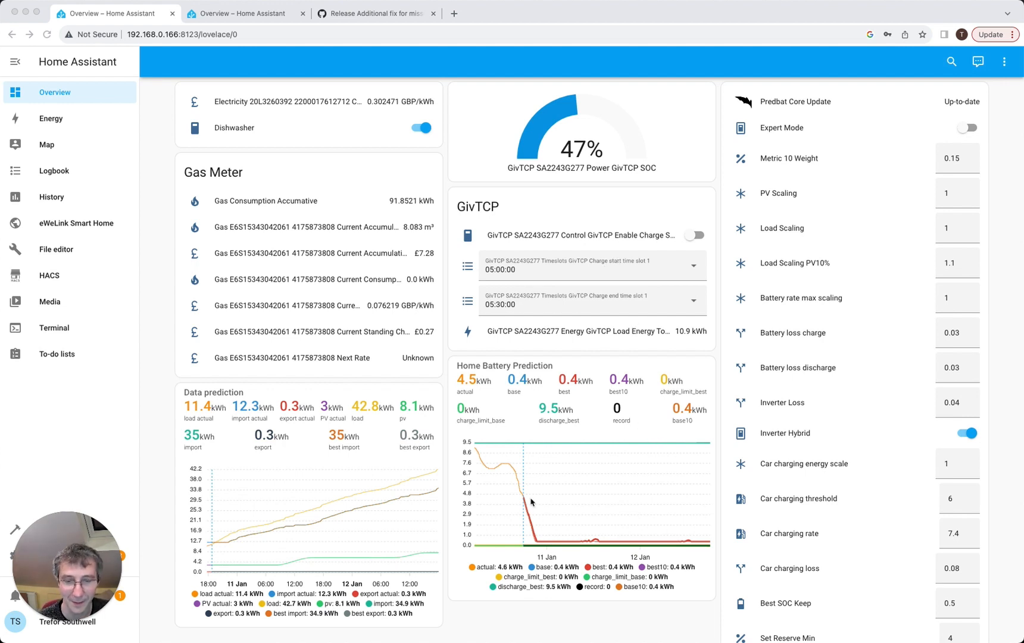
left_click(540, 611)
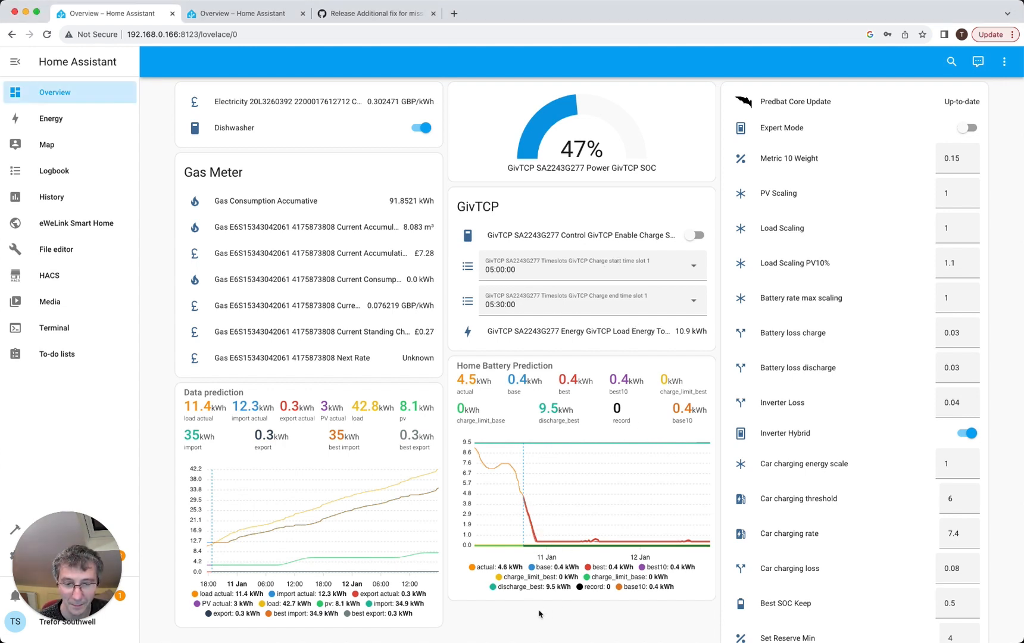
mouse_move(536, 542)
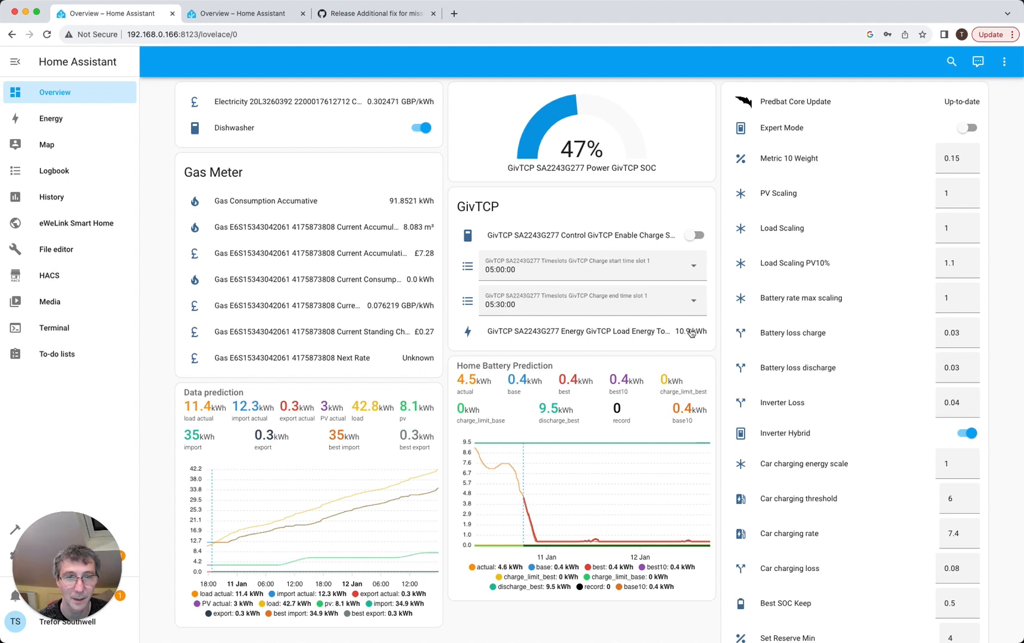
Find the Read Only mode setting in the Predbat entity list by searching for "read" and turn it on
scroll(691, 333, "down", 10)
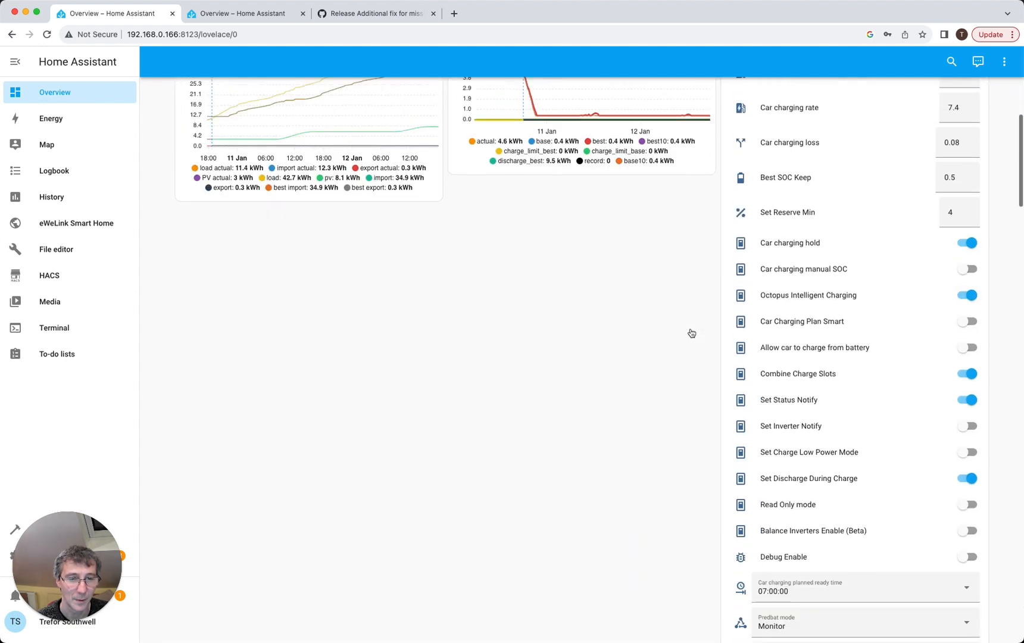
scroll(691, 333, "down", 1)
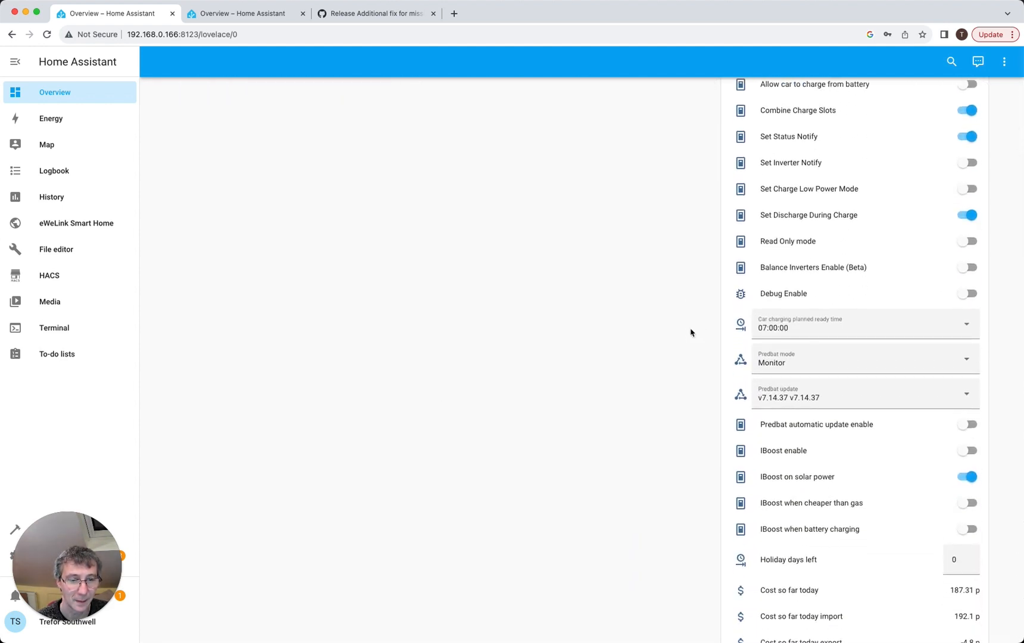
scroll(691, 333, "up", 8)
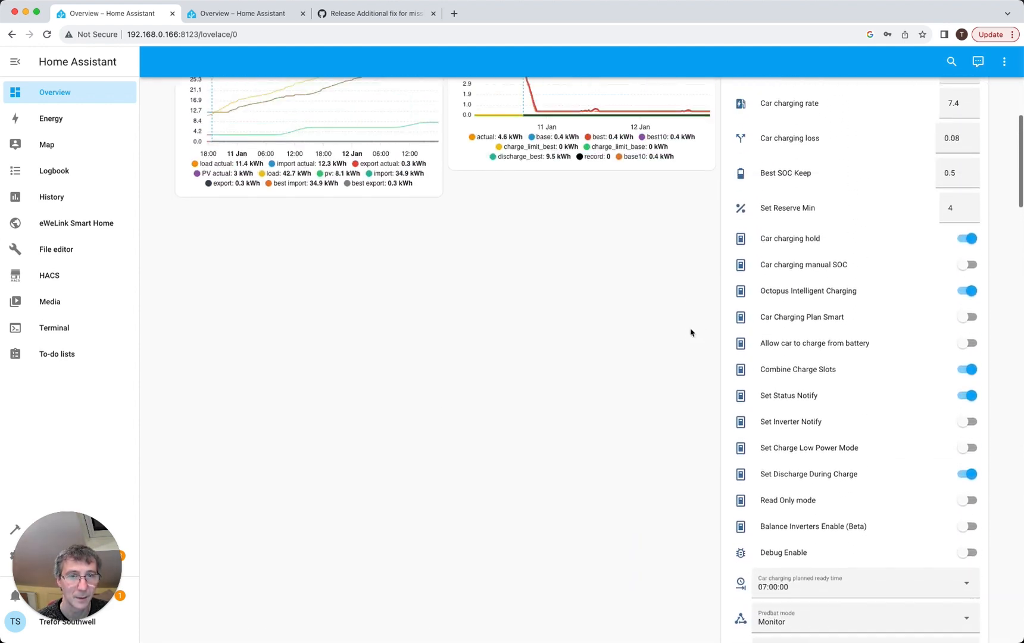
scroll(691, 333, "up", 1)
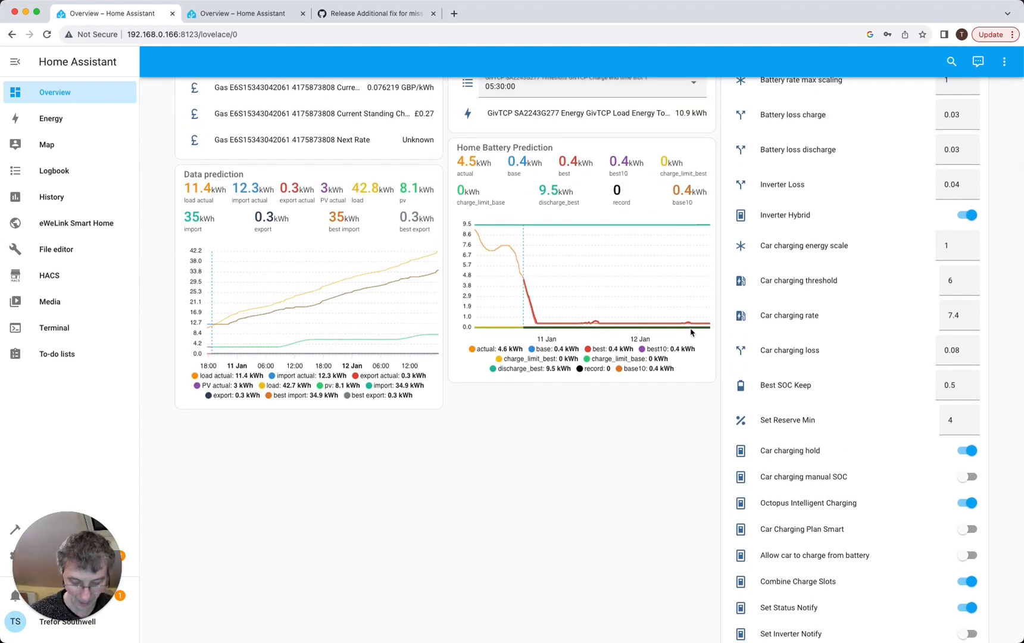
key("super+f")
type("read")
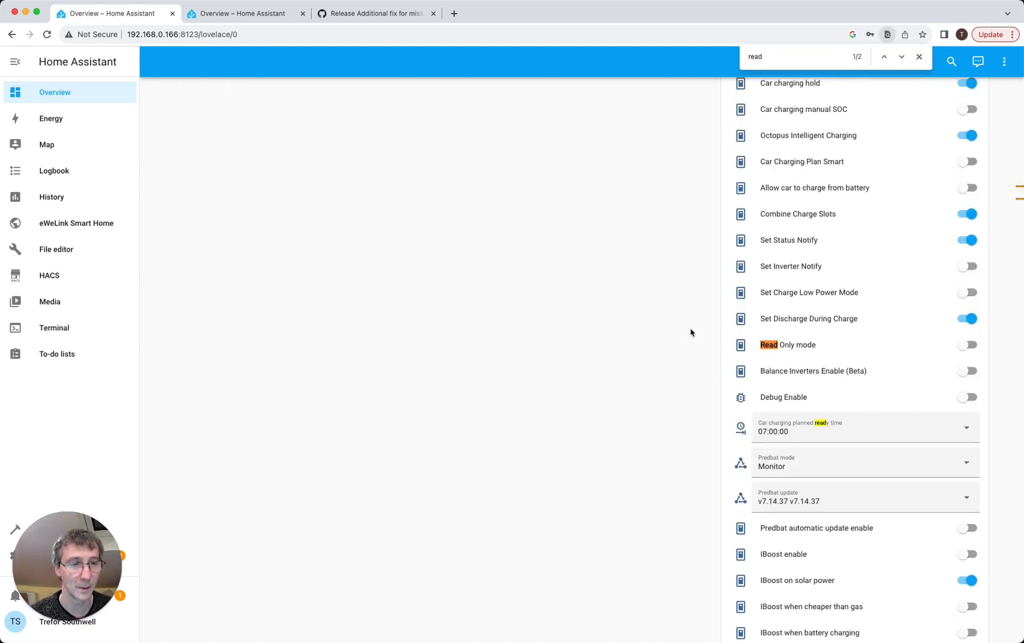
left_click(966, 345)
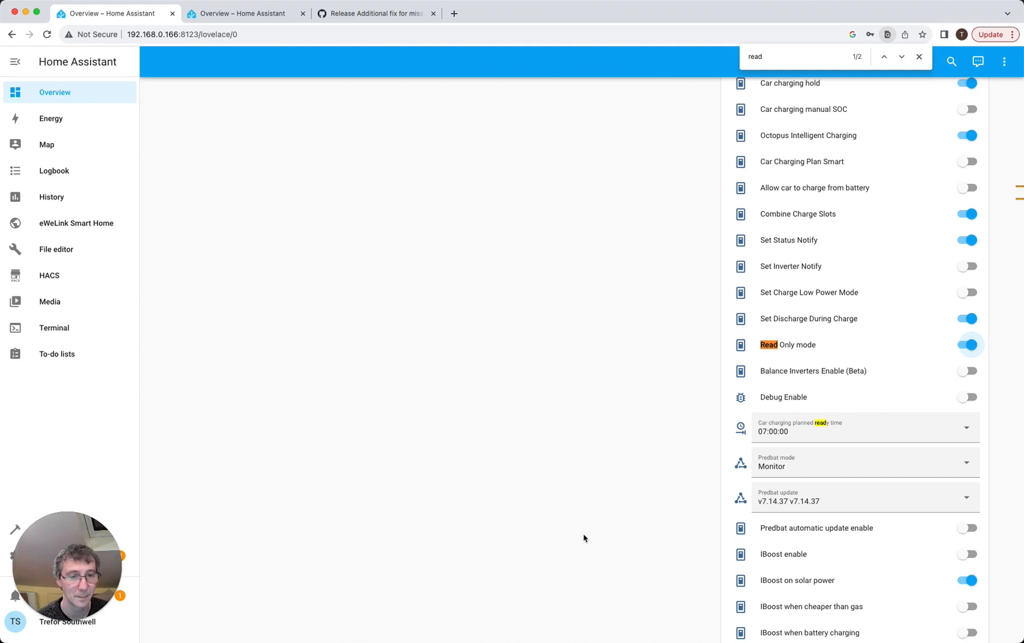
Set the Predbat mode to Control charge & discharge
scroll(590, 528, "up", 11)
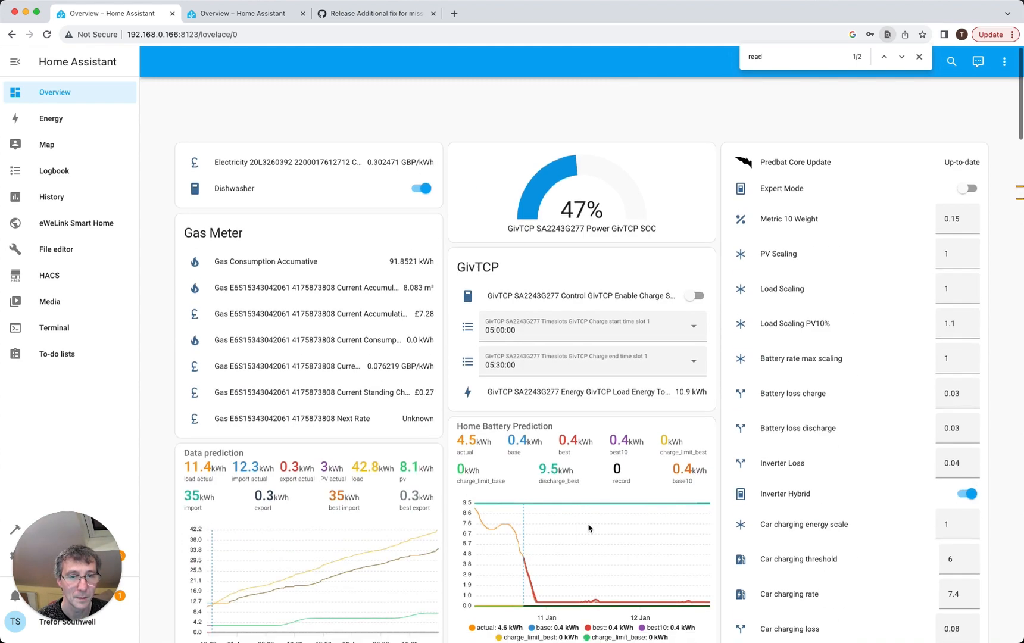
scroll(589, 528, "down", 2)
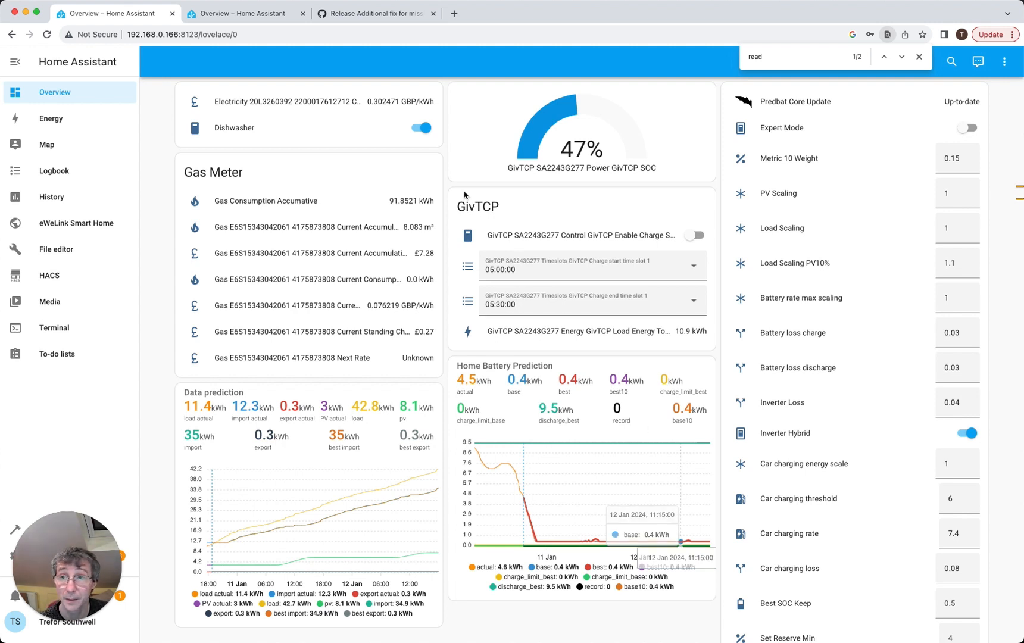
scroll(765, 294, "down", 15)
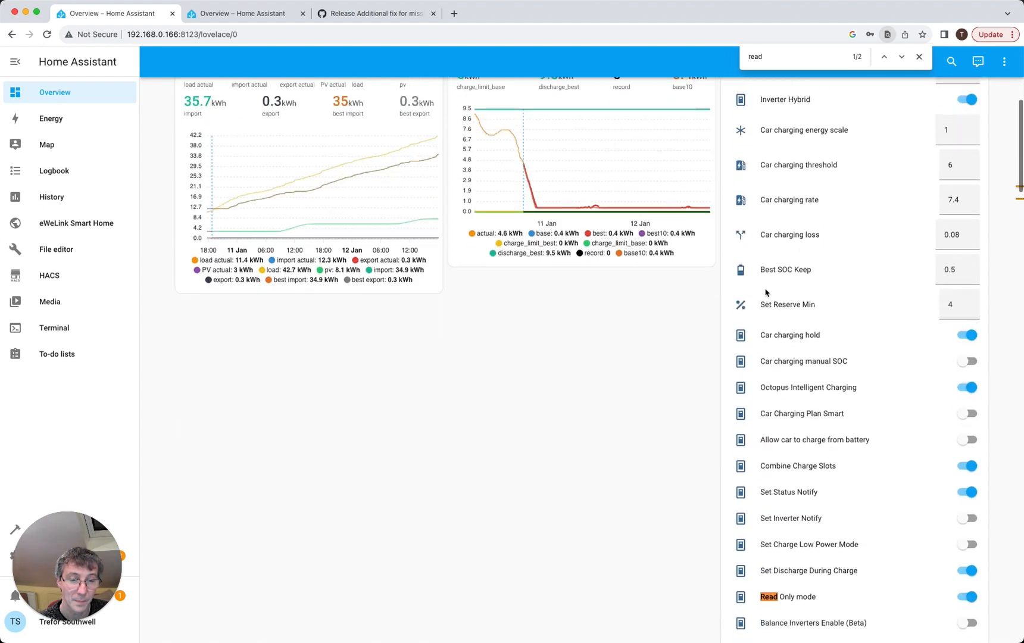
scroll(775, 282, "up", 3)
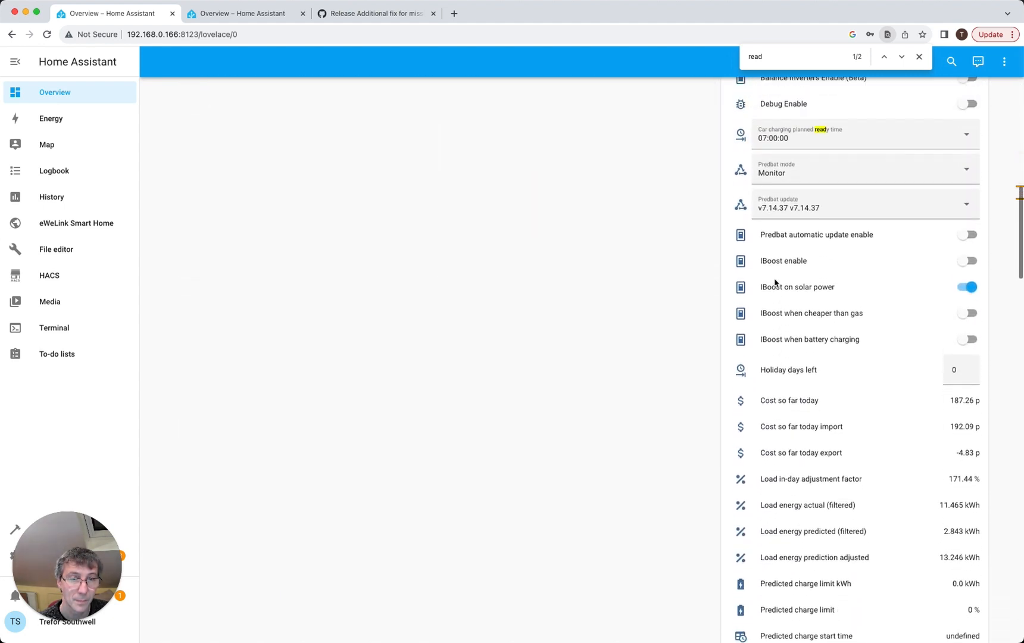
left_click(821, 176)
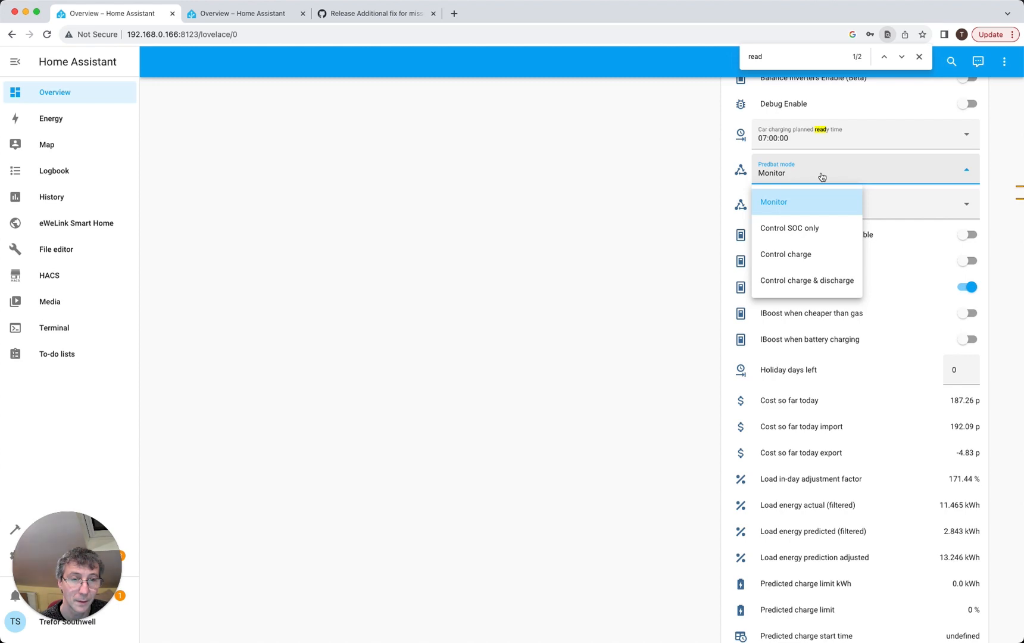
left_click(799, 280)
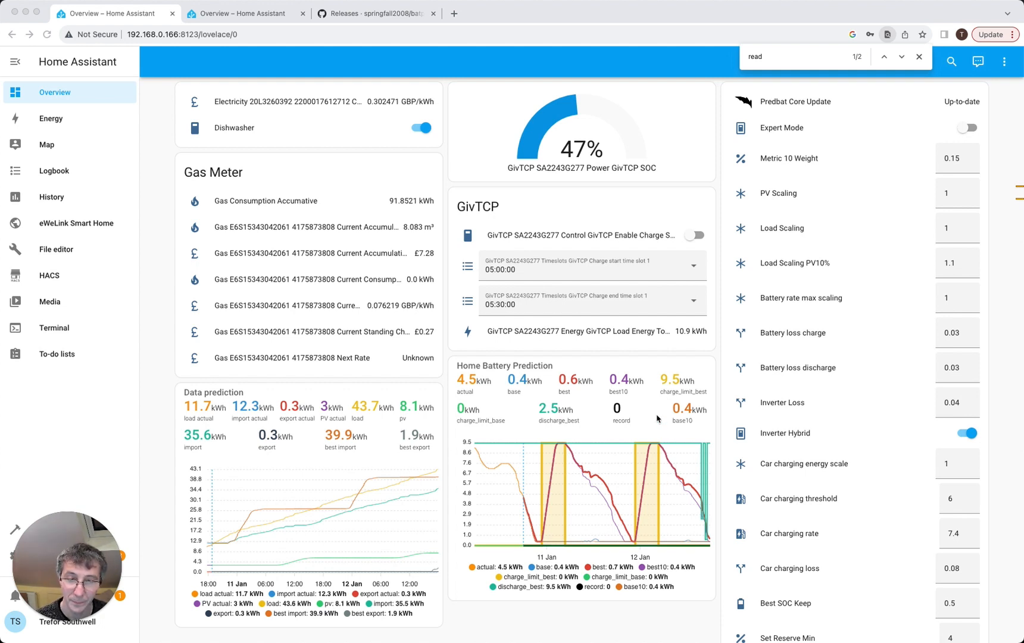
Review the updated prediction charts and the Predbat entity list down to the best charge and discharge predictions and rate entries
scroll(658, 419, "down", 5)
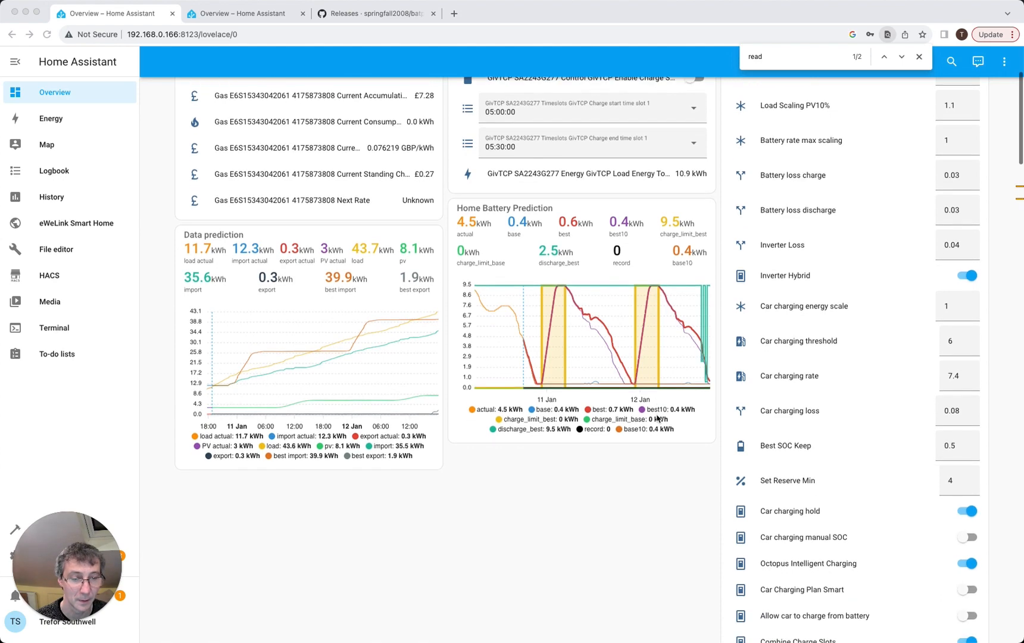
scroll(657, 419, "down", 10)
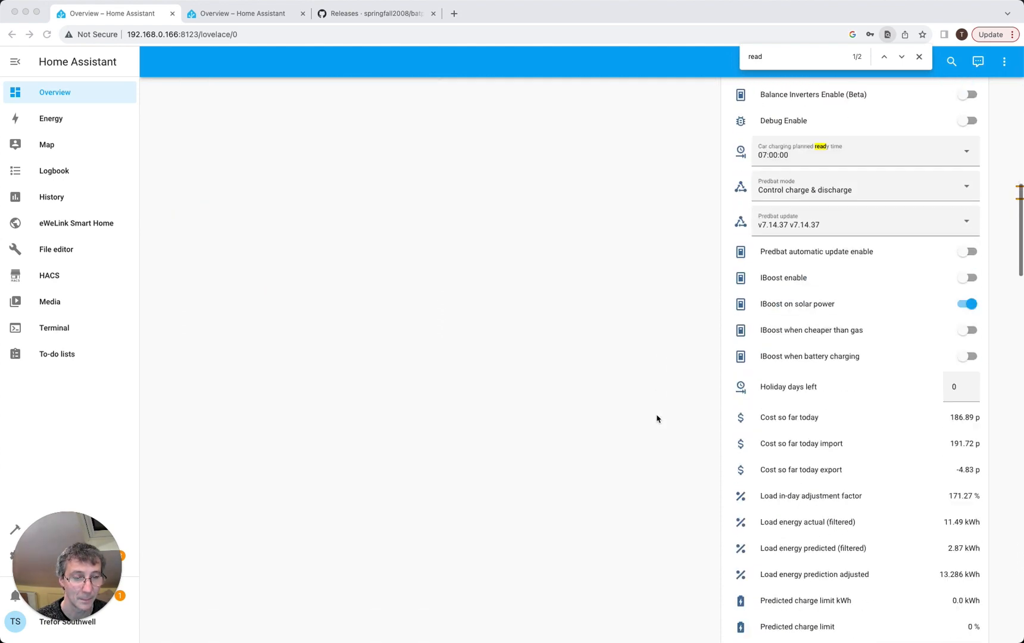
scroll(657, 419, "down", 12)
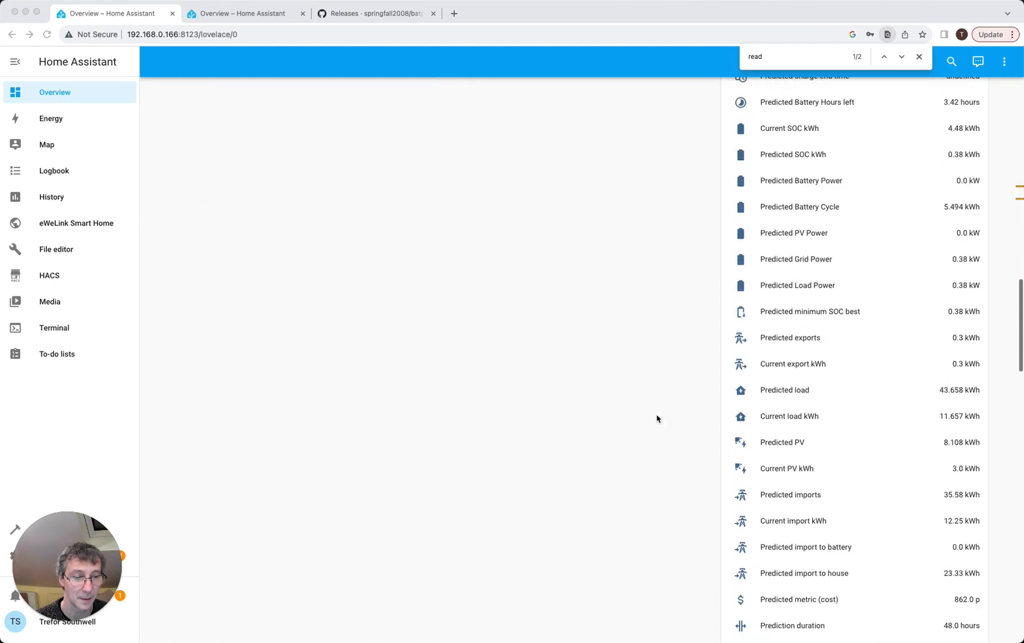
scroll(657, 419, "down", 20)
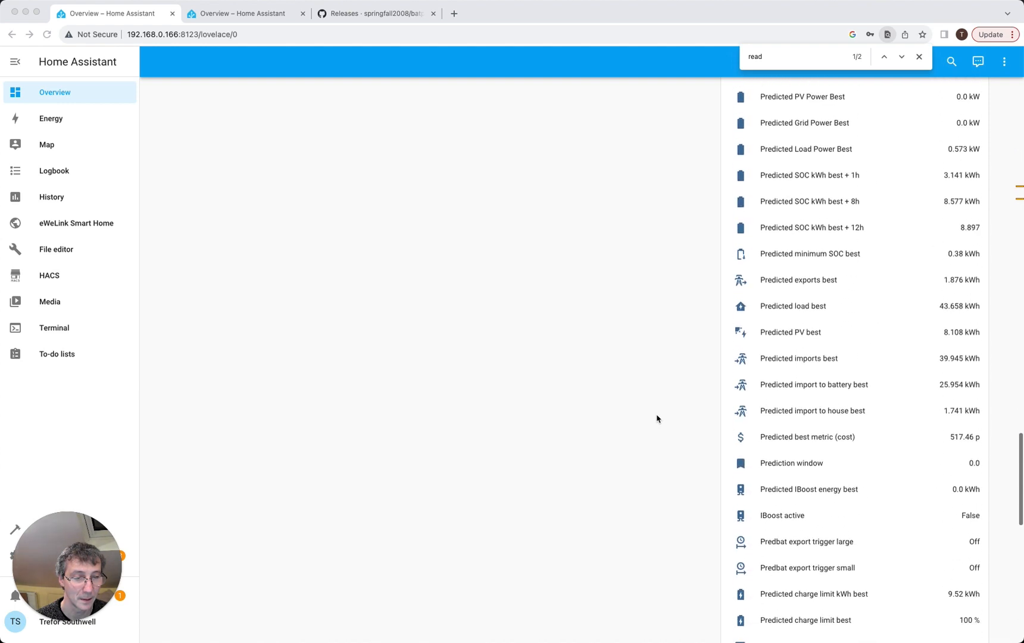
scroll(658, 418, "down", 12)
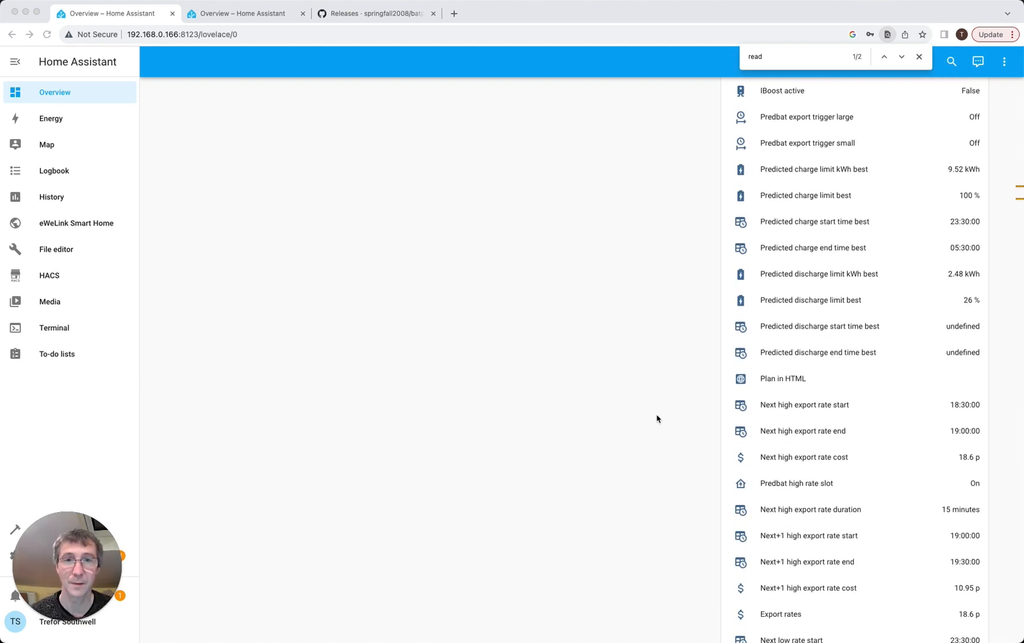
Search the dashboard for "hours", go through the matching Predbat entries, check the charts again and close the search
left_click(805, 59)
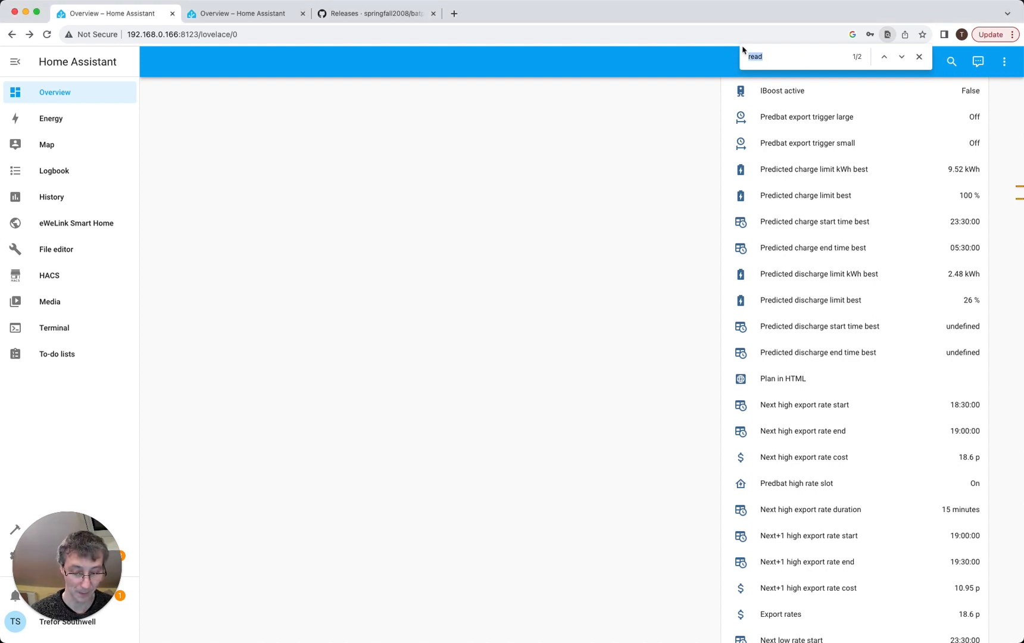
type("hours")
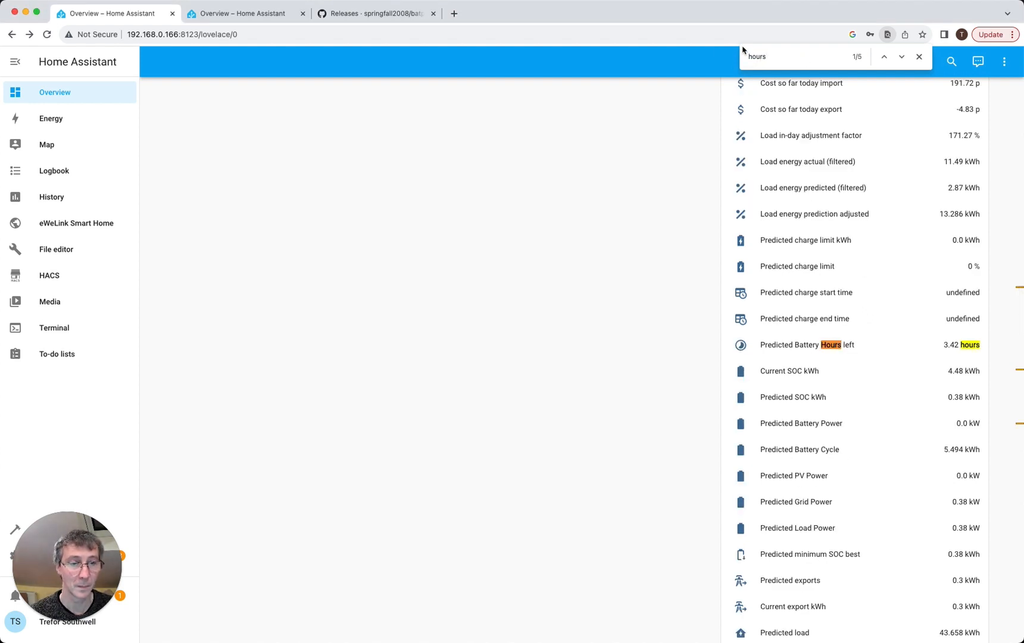
key("Return")
key("Return")
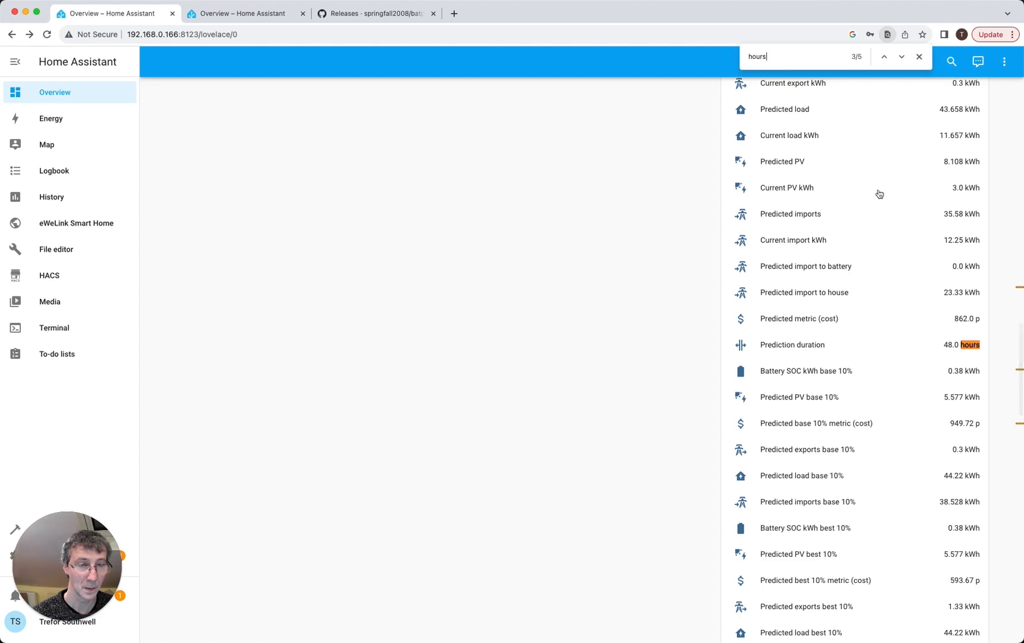
key("Return")
key("Return")
key("Return")
scroll(969, 362, "up", 15)
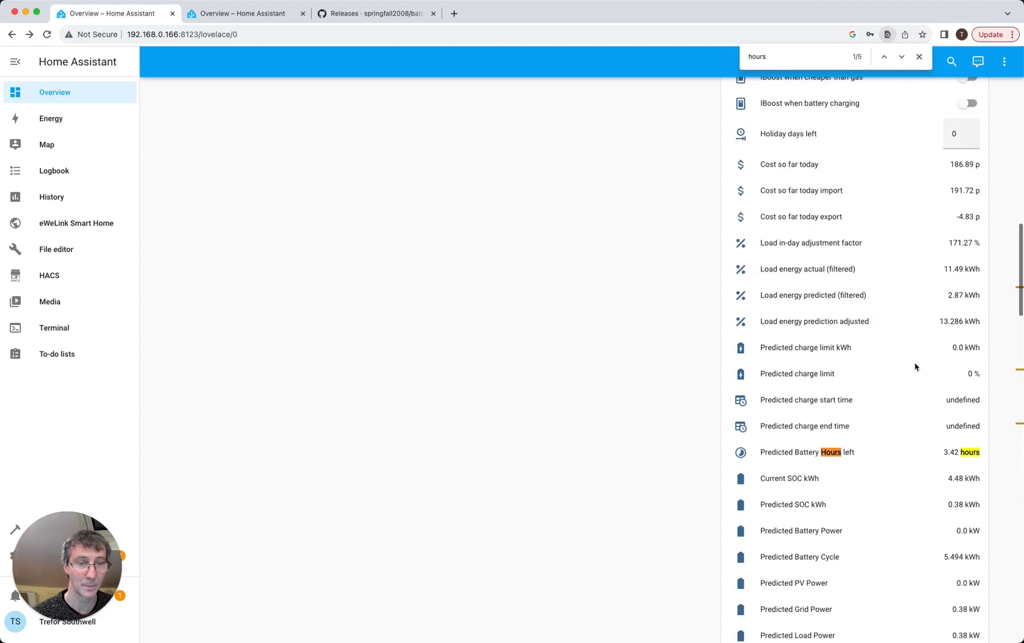
scroll(915, 367, "down", 1)
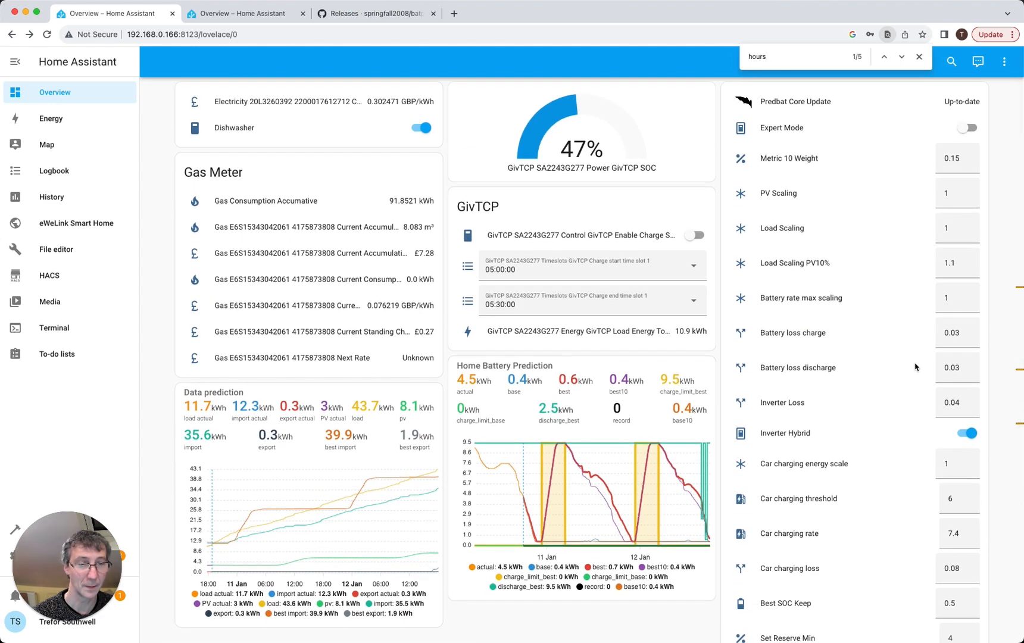
scroll(915, 367, "down", 8)
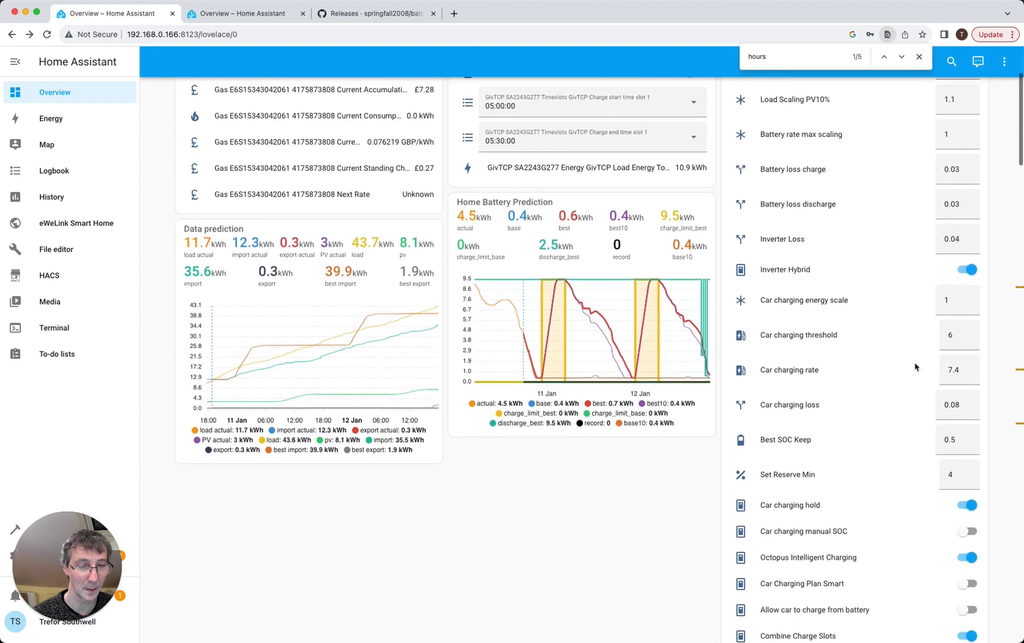
scroll(914, 367, "up", 8)
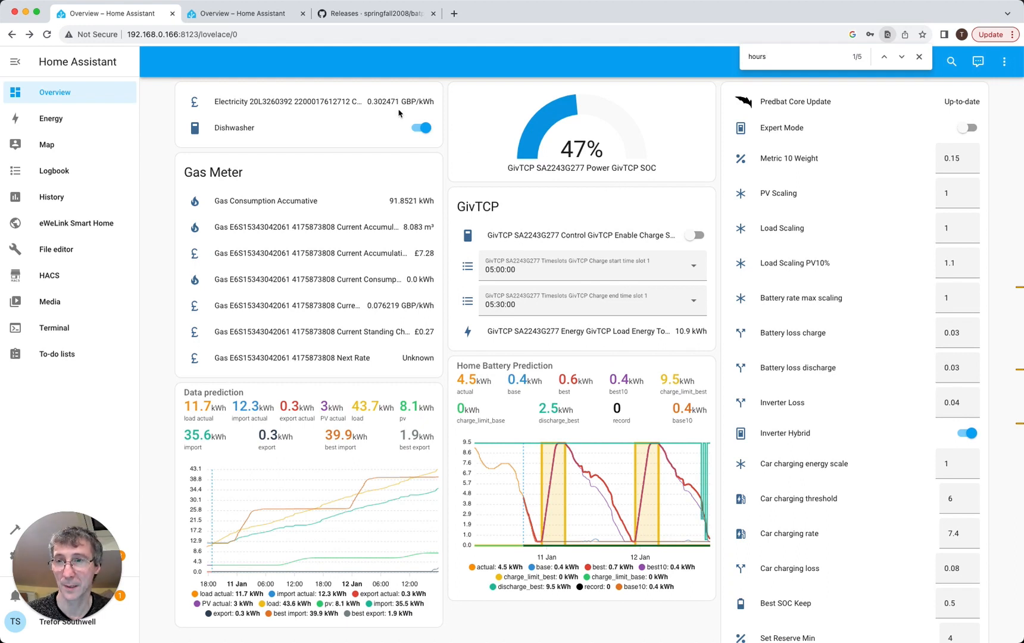
left_click(919, 57)
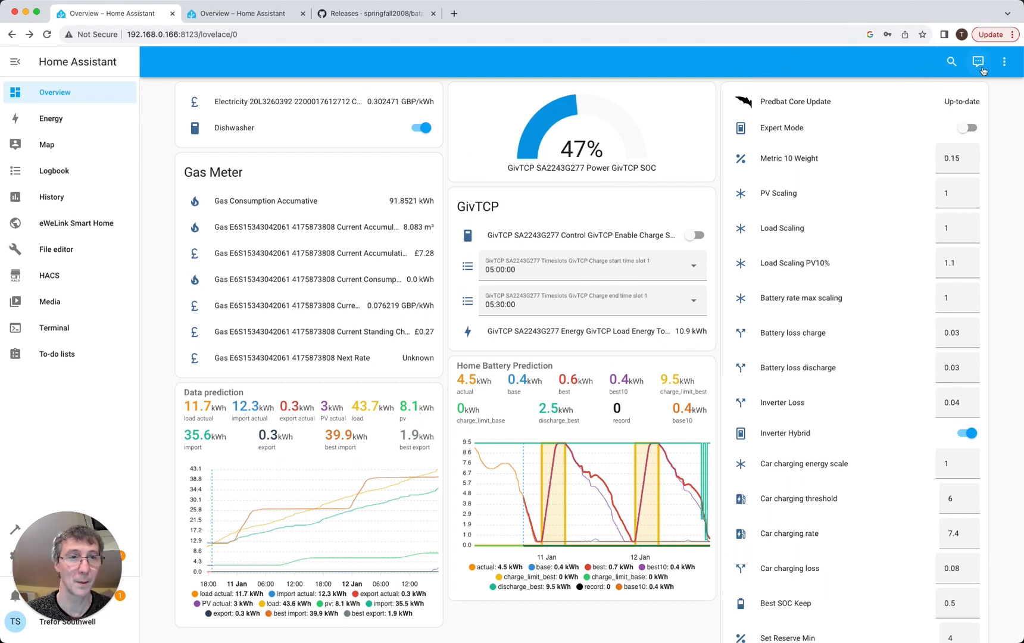
Add a dashboard view titled "Predbat plan" with the Panel (1 card) view type and save it
left_click(1005, 62)
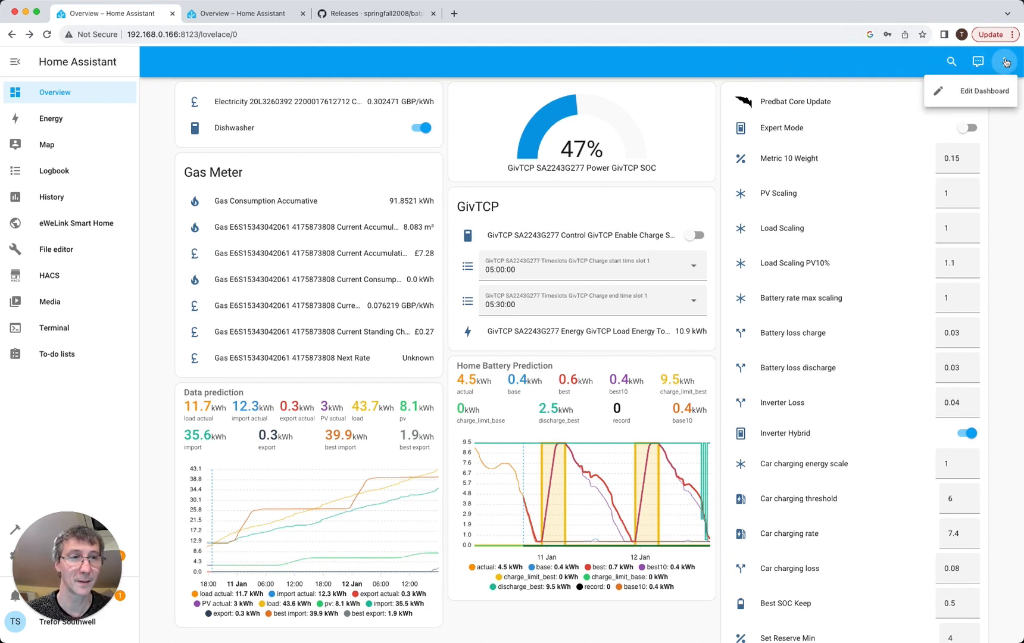
left_click(964, 97)
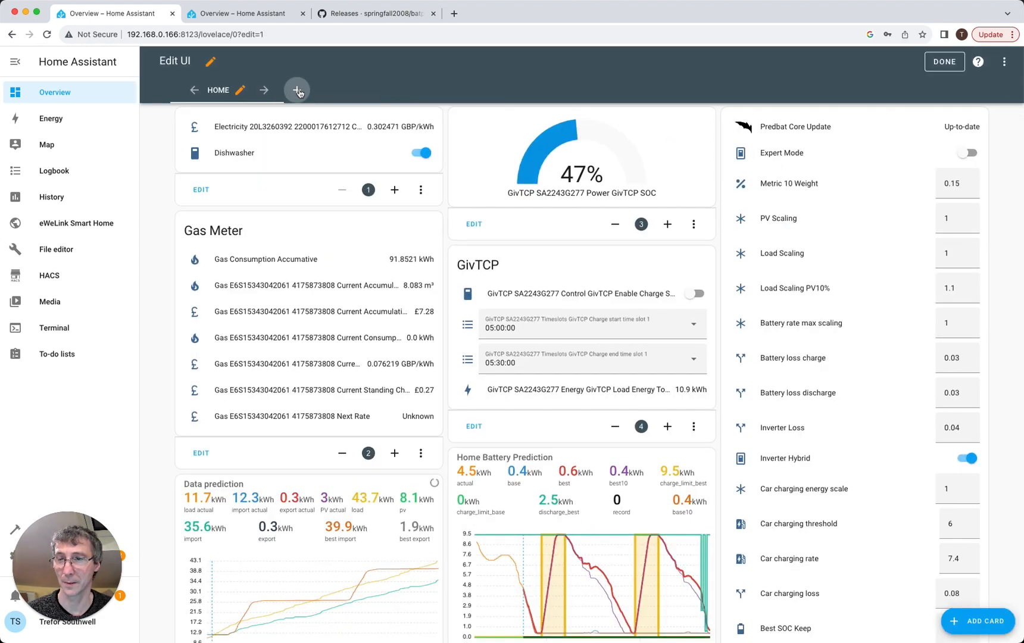
left_click(297, 90)
left_click(399, 162)
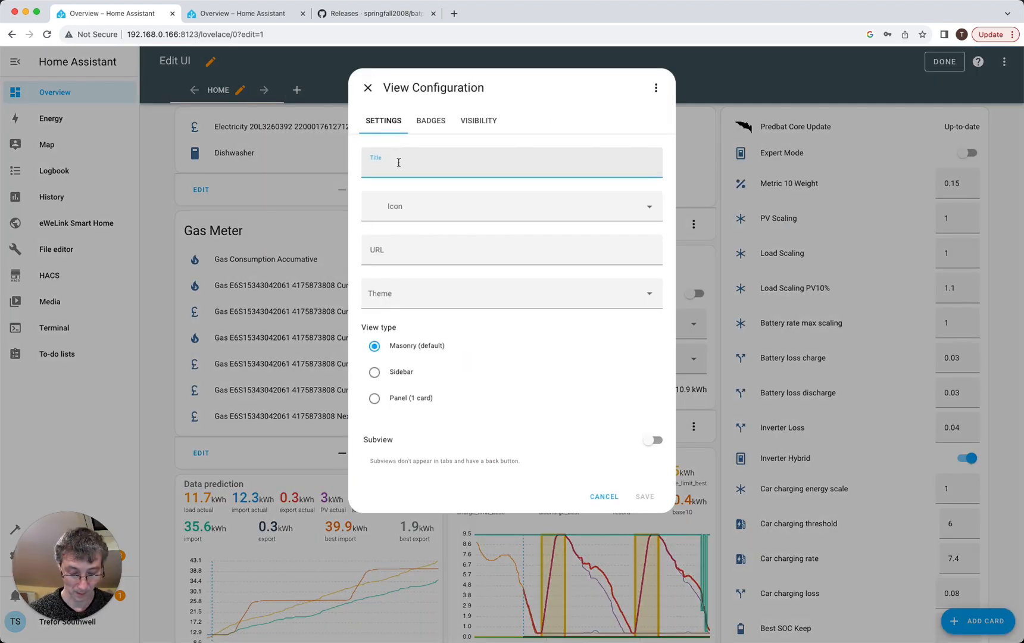
type("Predbat plan")
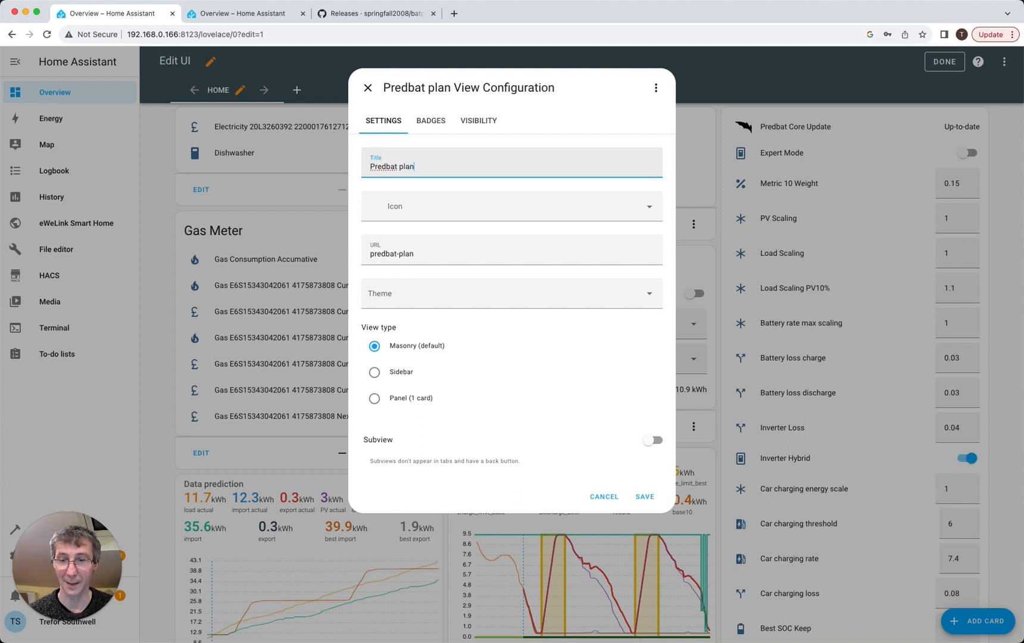
left_click(375, 399)
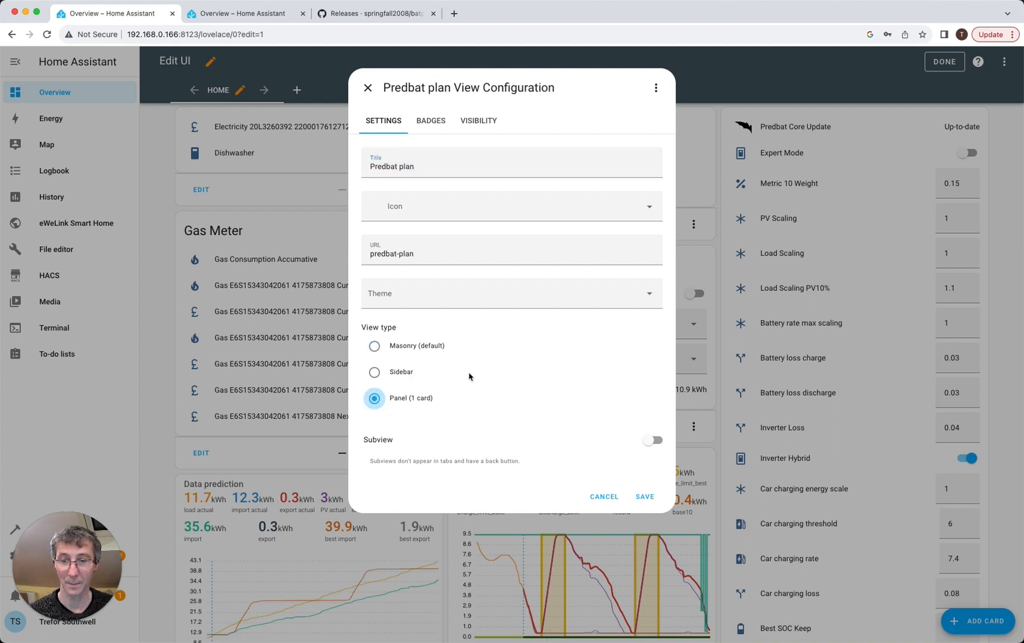
left_click(642, 496)
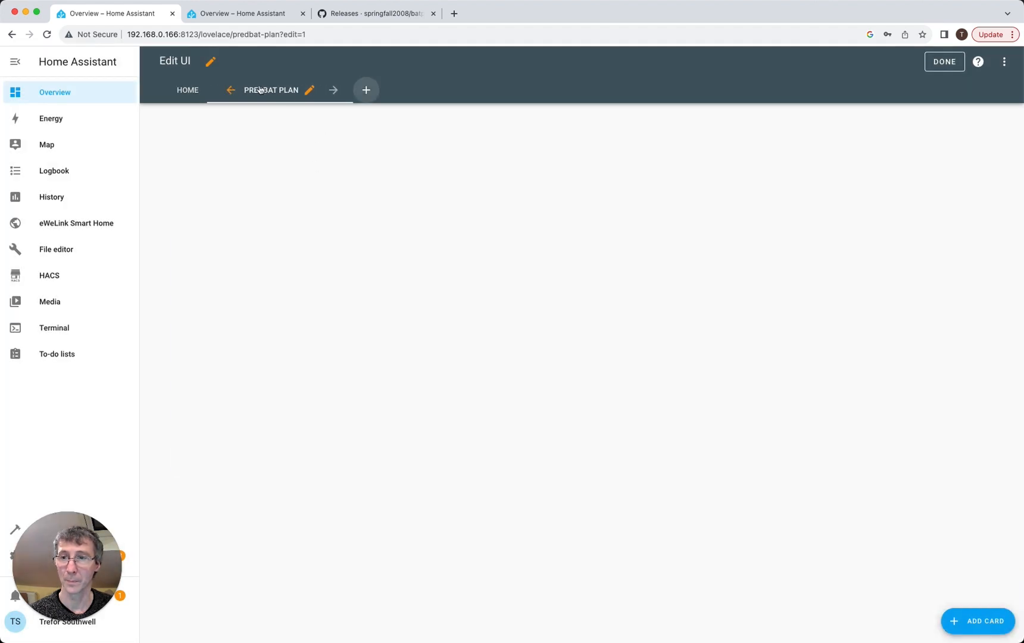
Start adding a card to the Predbat plan view and find the manual card option
left_click(963, 633)
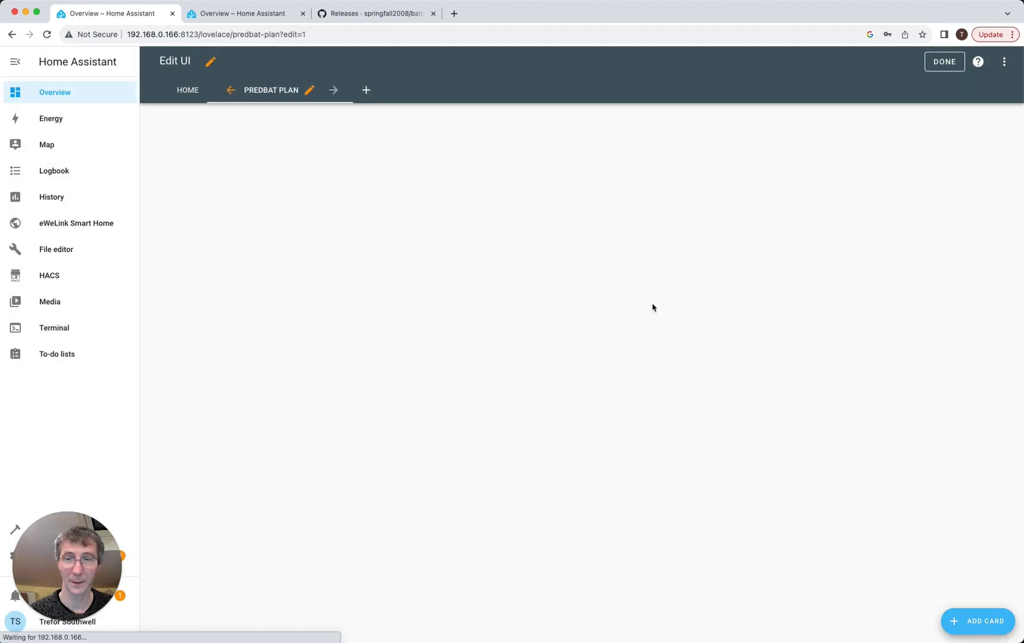
scroll(467, 277, "down", 10)
scroll(467, 277, "down", 3)
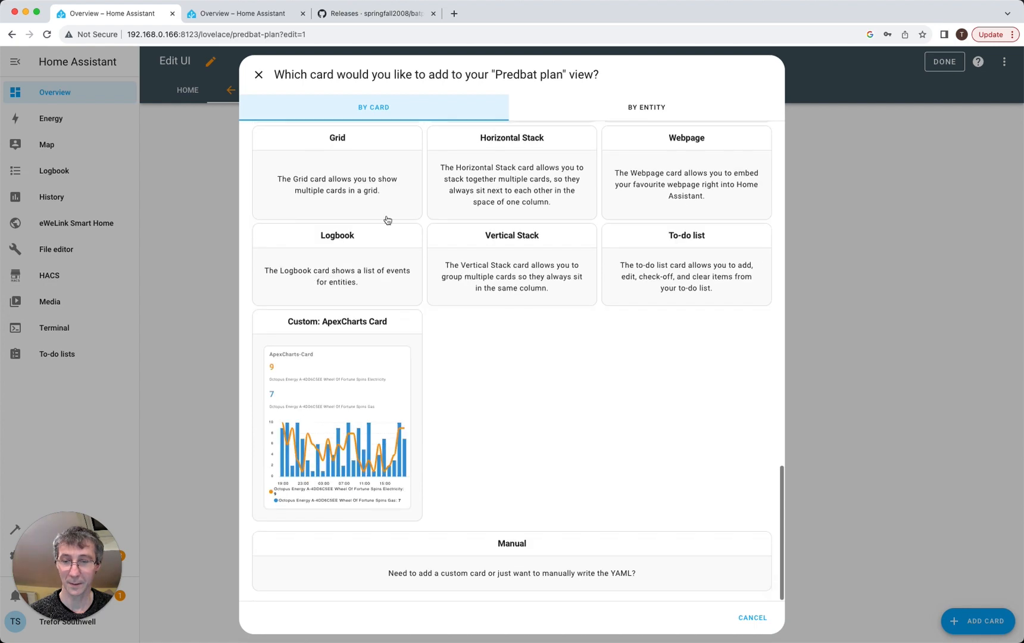
Switch to the batpred GitHub repository and open the Predbat Plan card page of the Predbat documentation
left_click(349, 14)
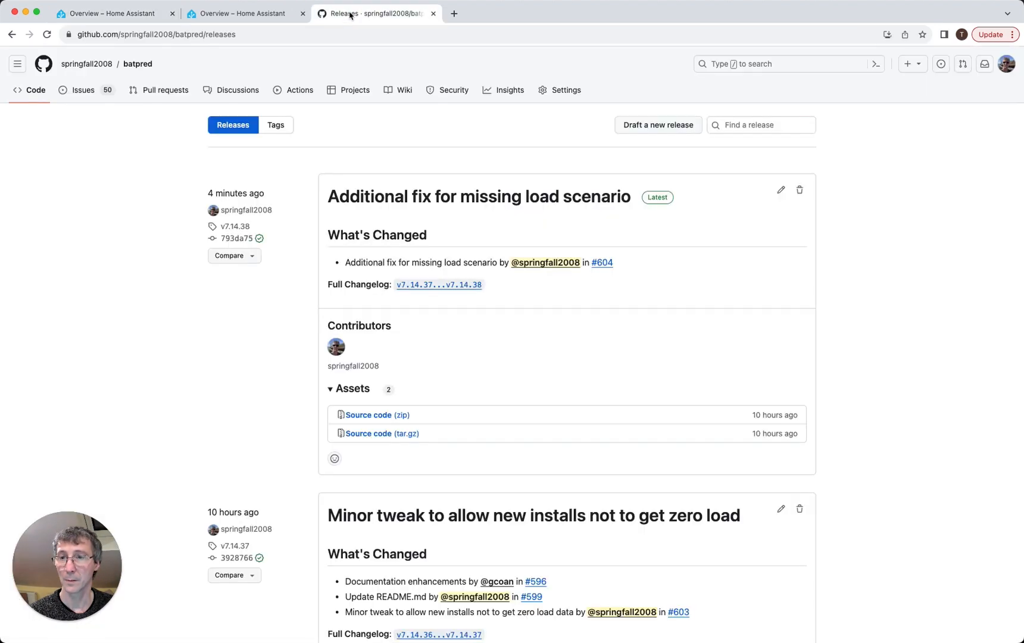
left_click(137, 67)
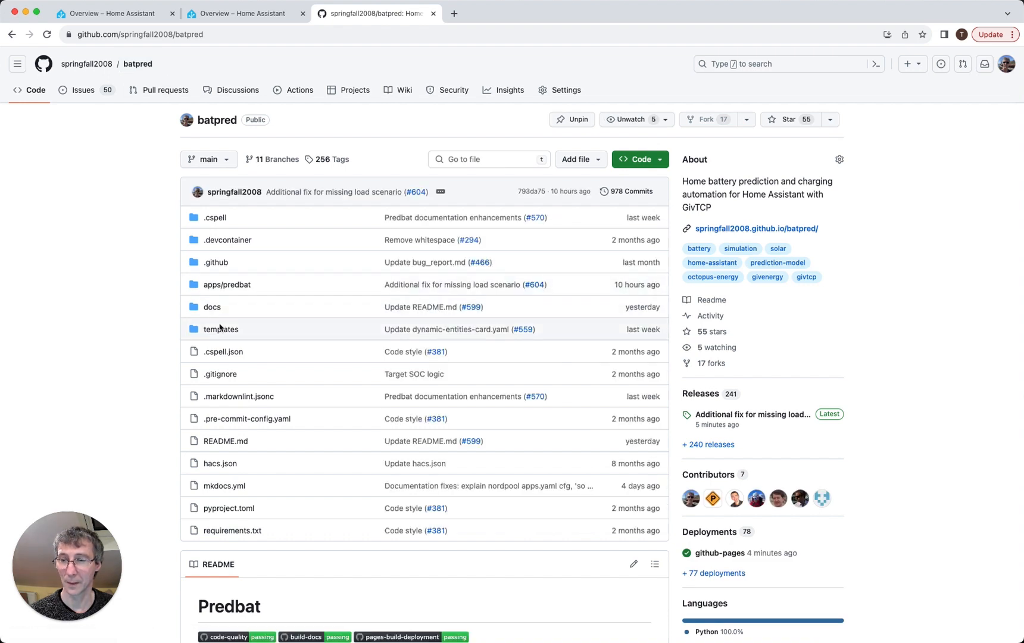
left_click(220, 330)
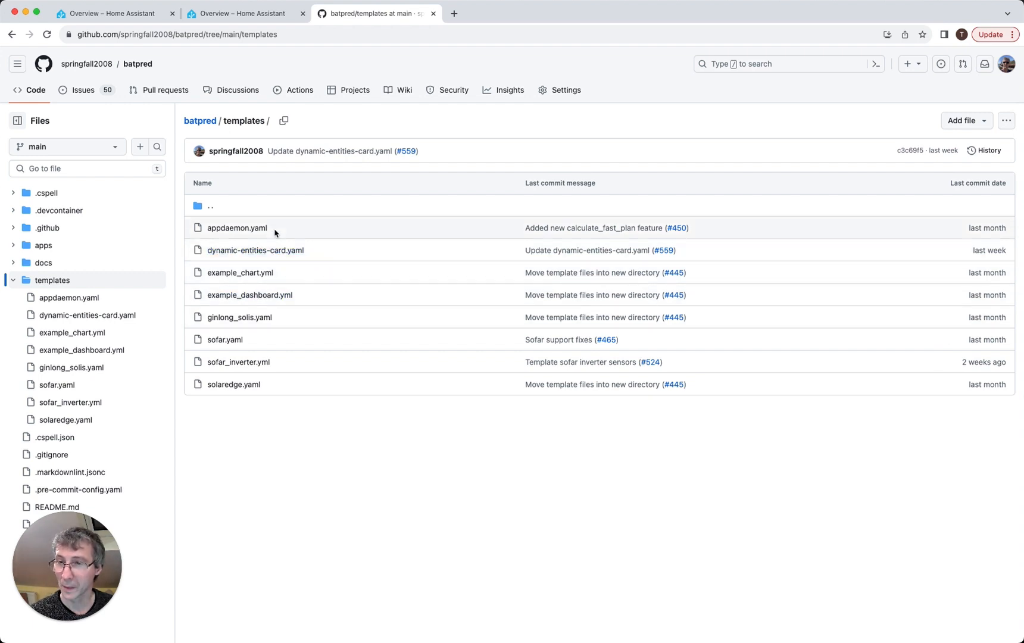
left_click(201, 122)
scroll(366, 272, "down", 15)
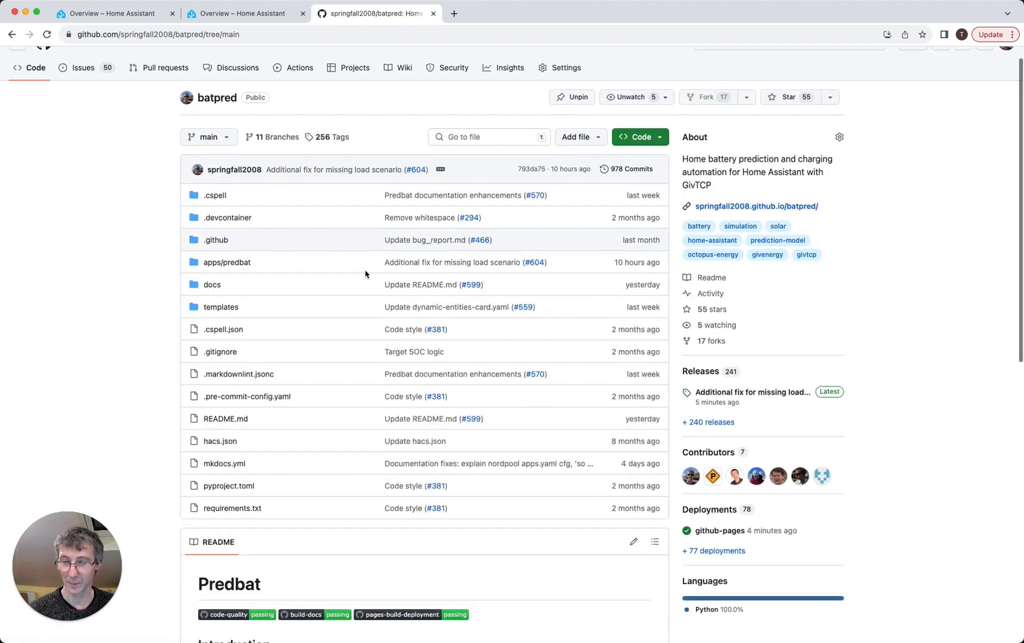
left_click(510, 380)
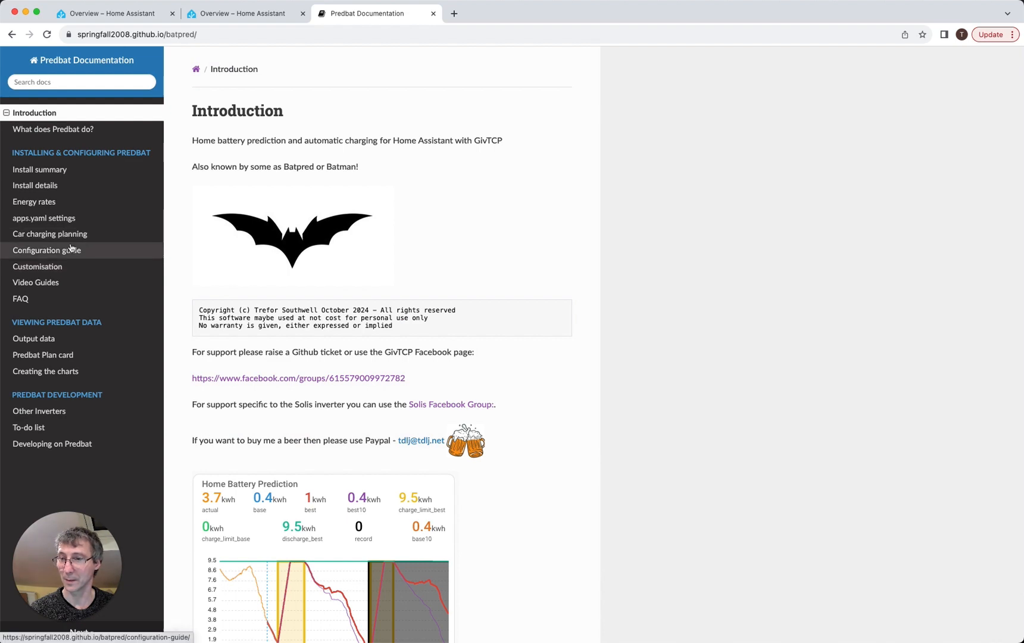
left_click(43, 355)
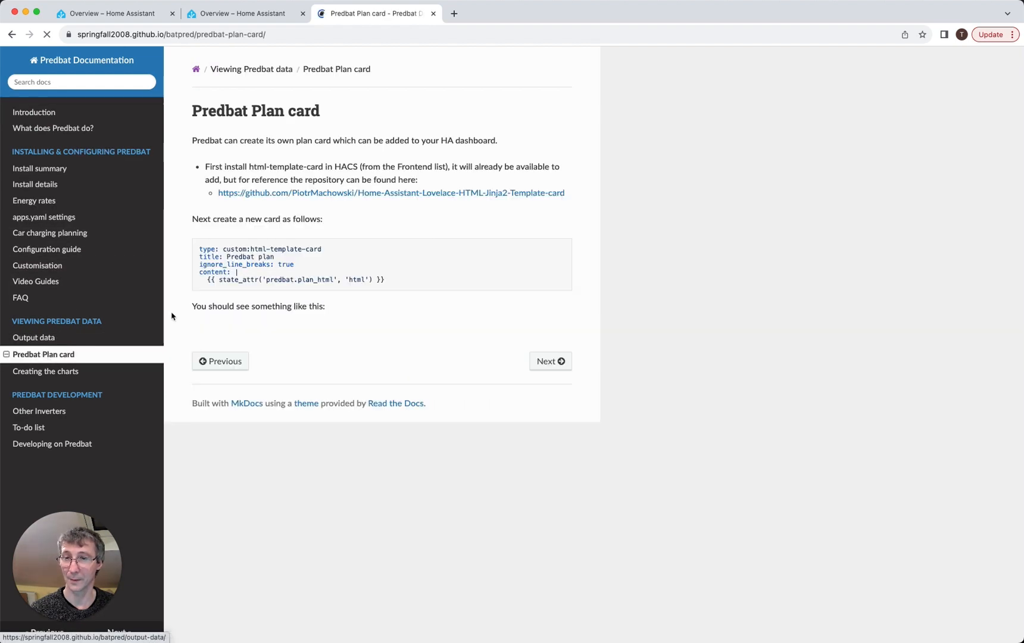
Copy the html-template-card YAML example from the documentation and return to the dashboard's card selection
left_click_drag(386, 285, 196, 251)
right_click(205, 247)
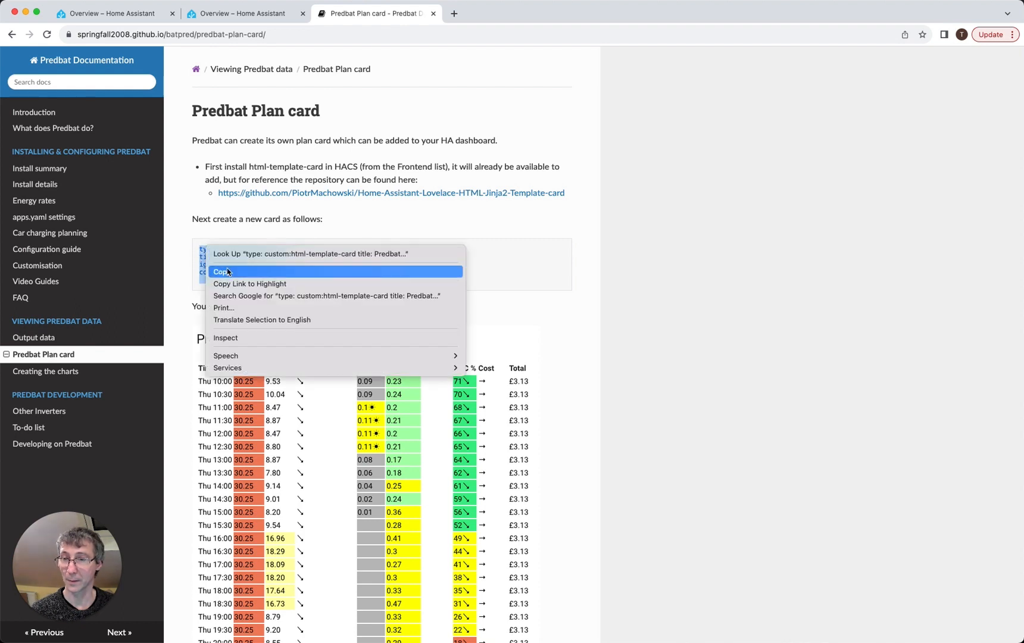
left_click(257, 272)
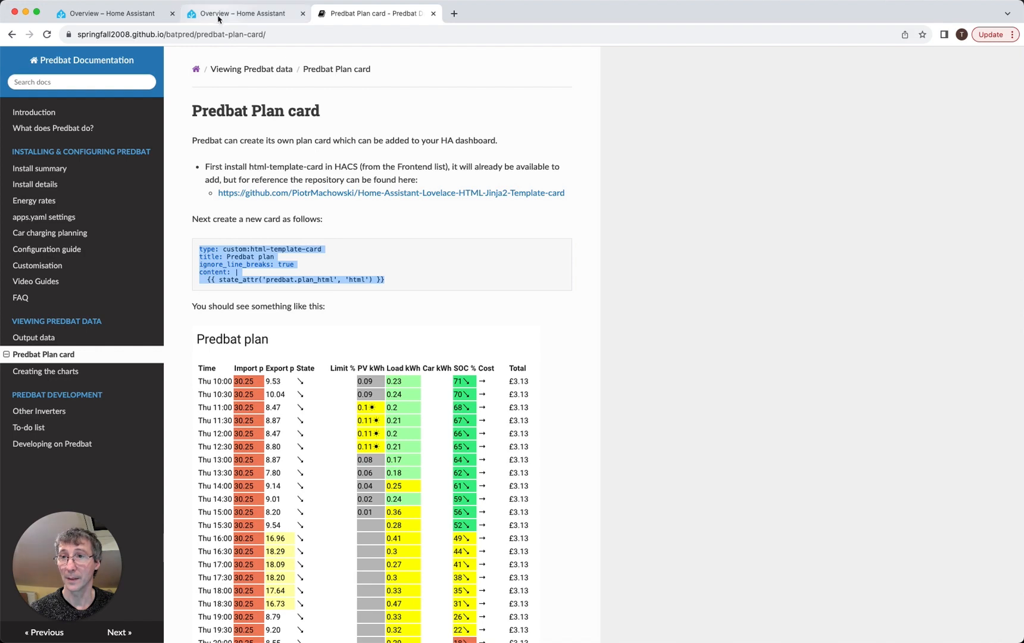
left_click(196, 14)
left_click(124, 13)
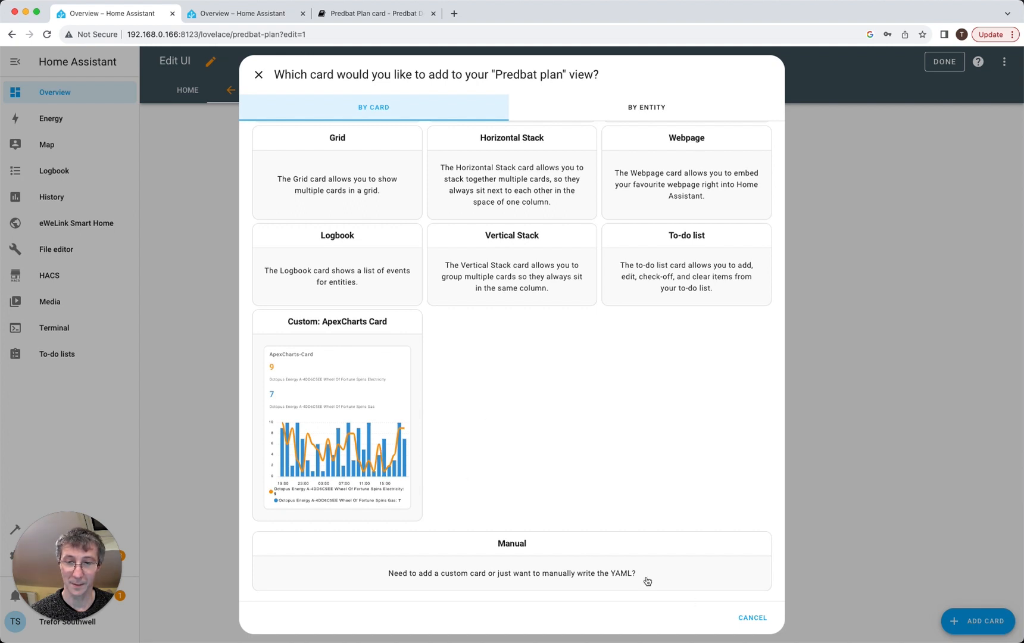
Try to create a manual card on the Predbat plan view from the copied html-template-card YAML, and cancel it
left_click(514, 545)
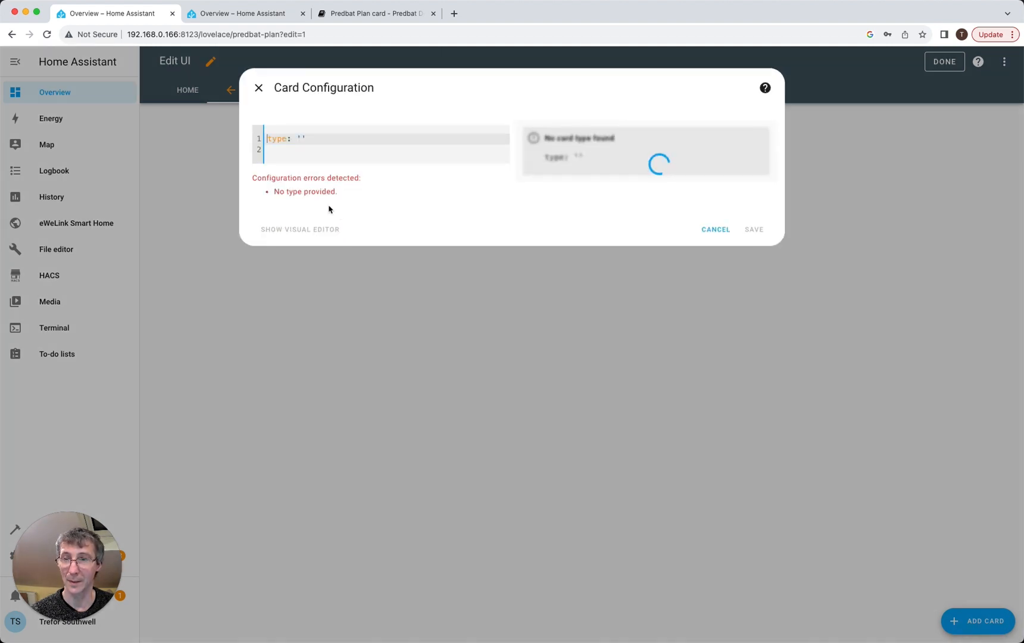
left_click_drag(316, 137, 238, 130)
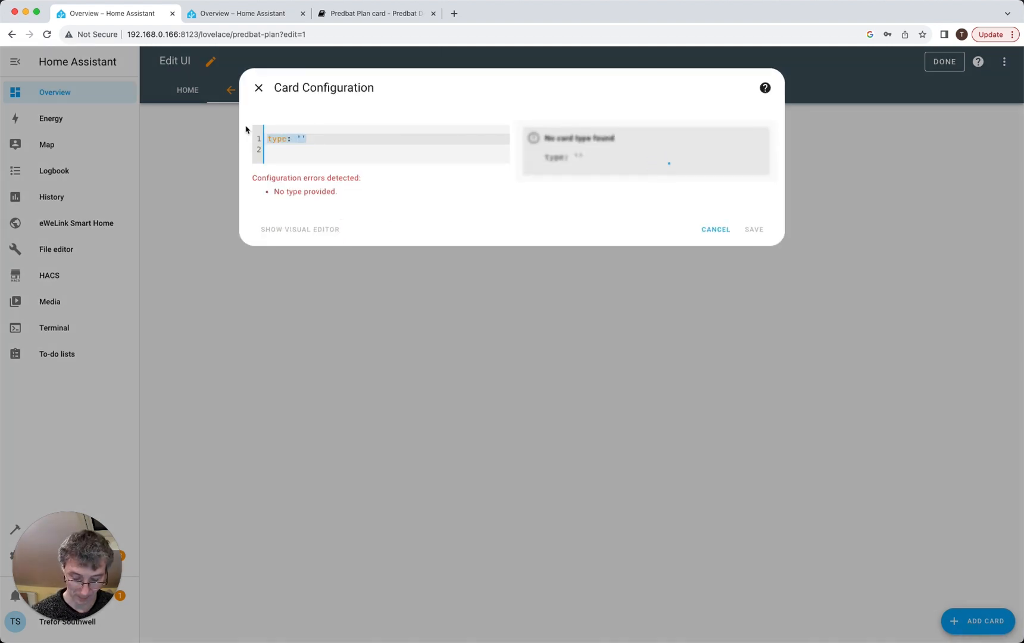
key("super+v")
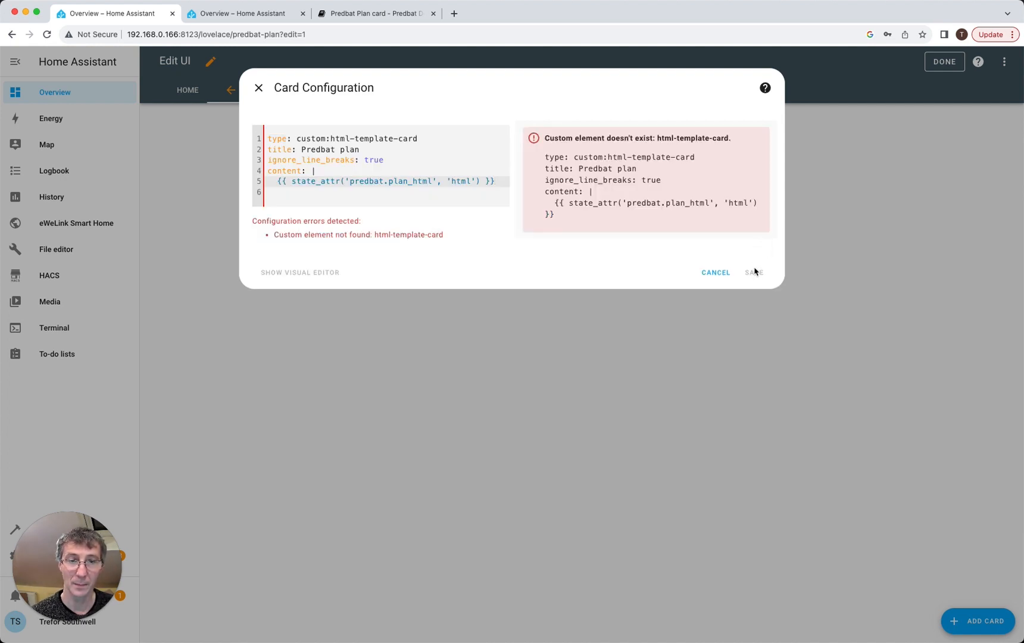
left_click(489, 187)
left_click(494, 186)
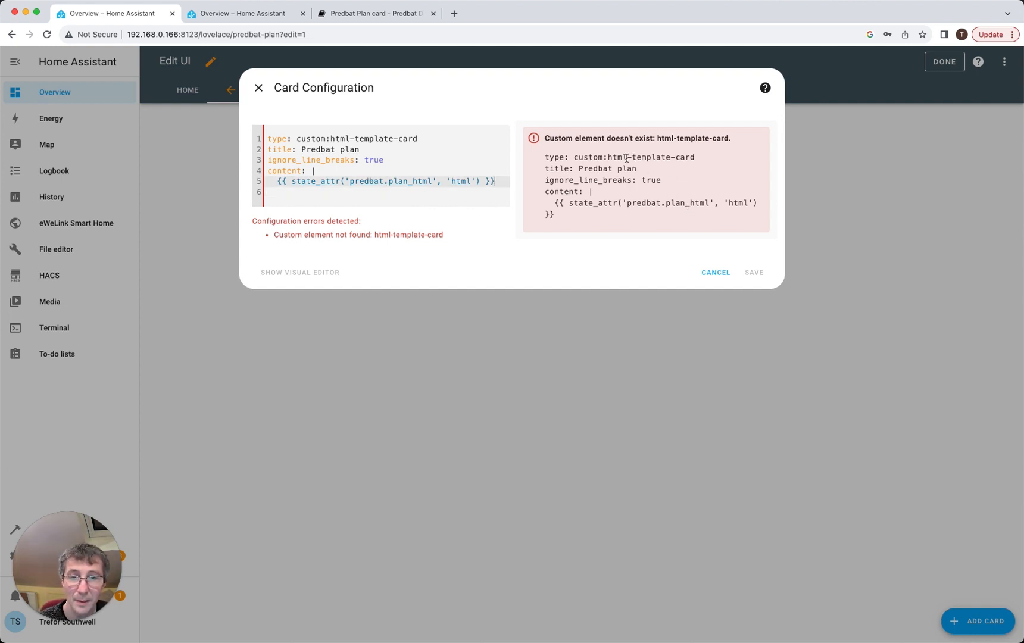
left_click(714, 275)
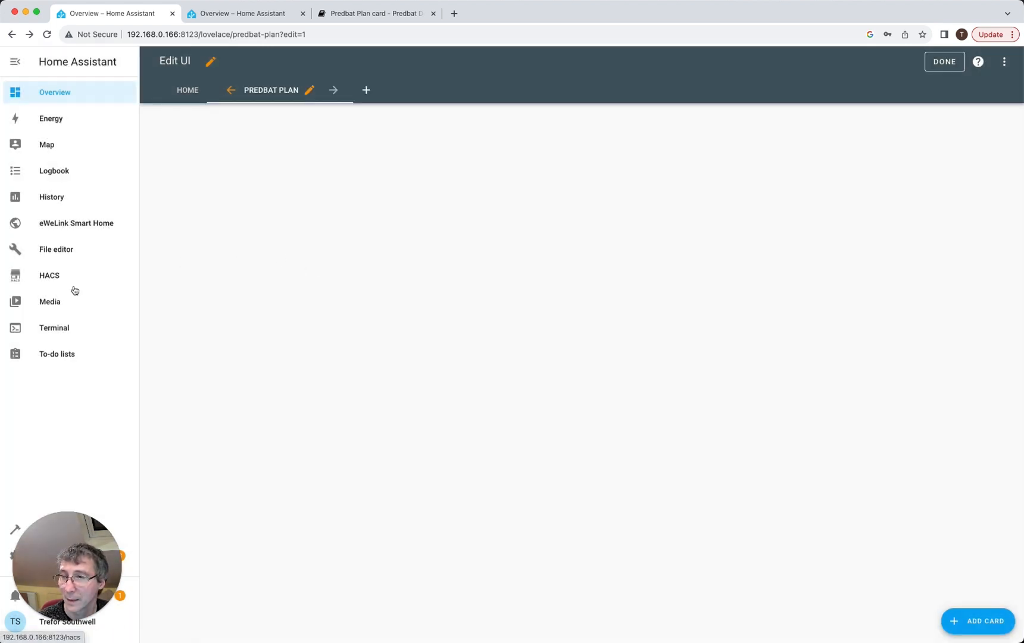
Search the Home Assistant Community Store for "html"
left_click(50, 276)
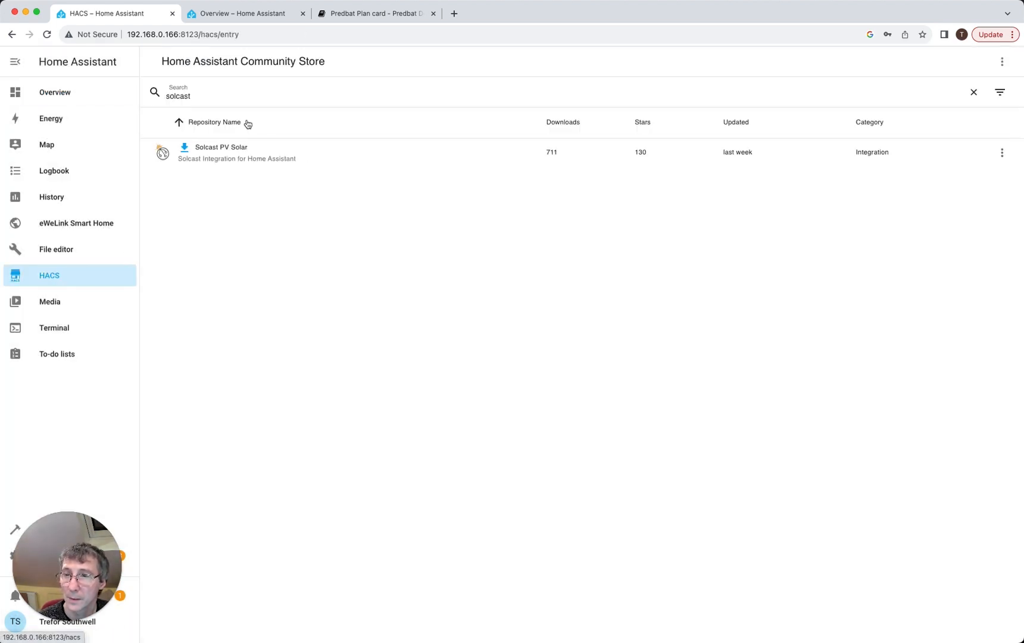
left_click(201, 96)
left_click_drag(201, 96, 151, 101)
type("h")
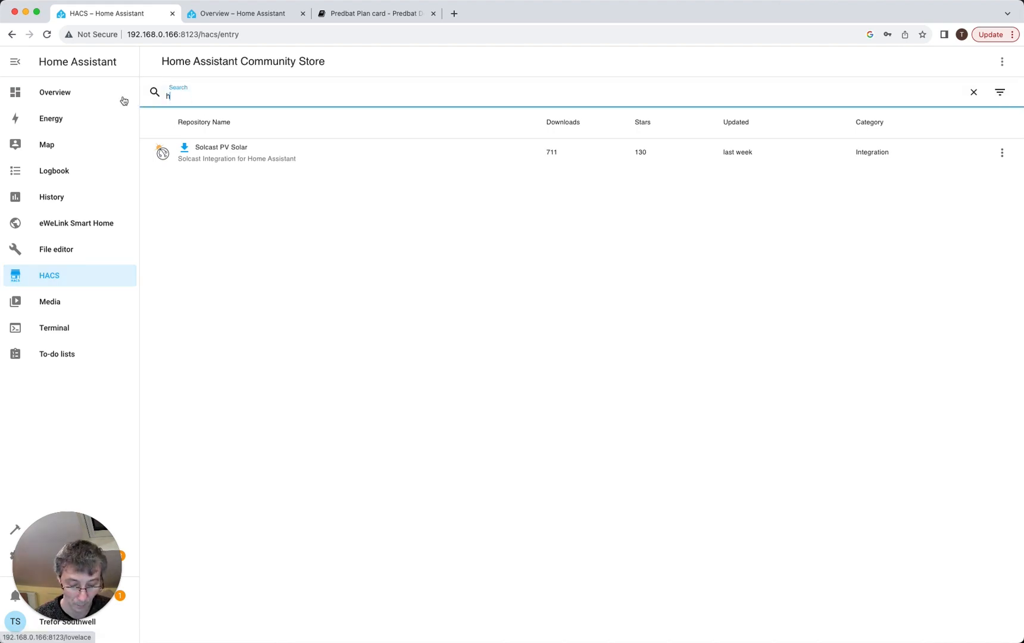
type("tml")
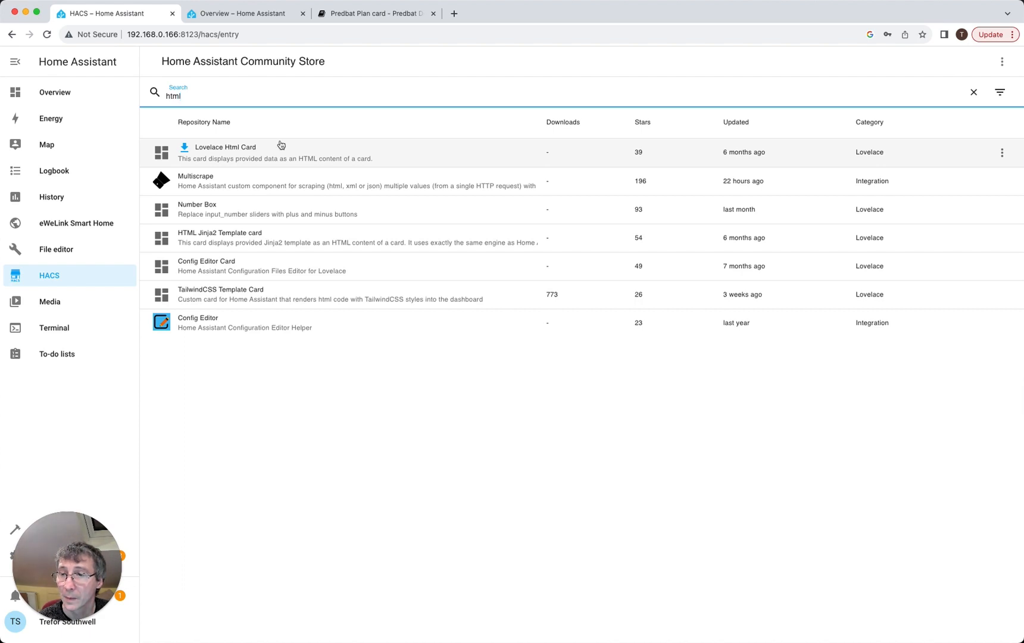
Check the template card repository linked in the Predbat documentation, copy its address and return to HACS
left_click(365, 16)
left_click(402, 236)
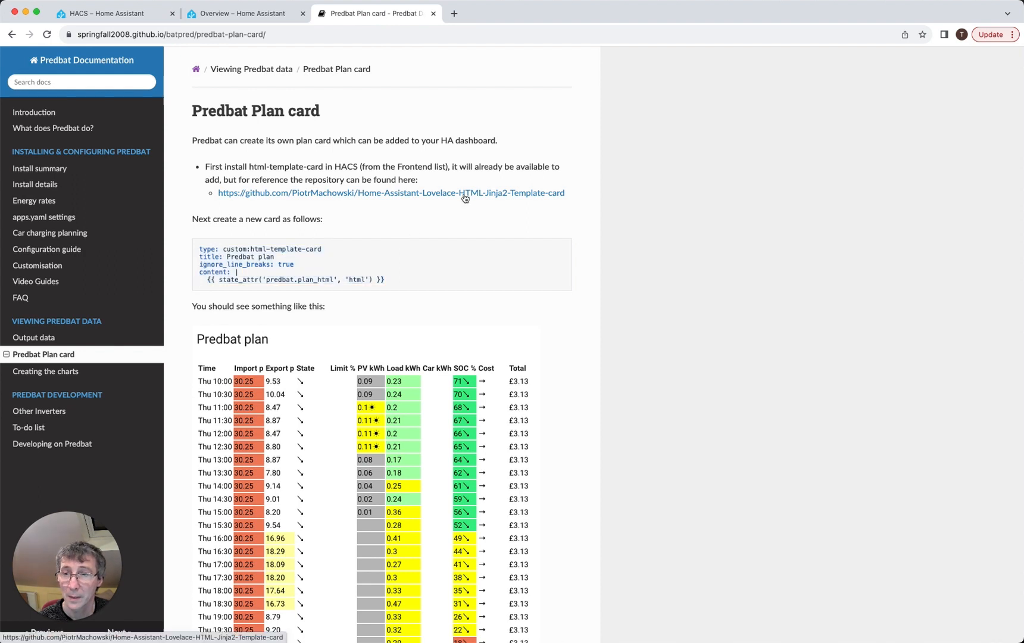
left_click(506, 195)
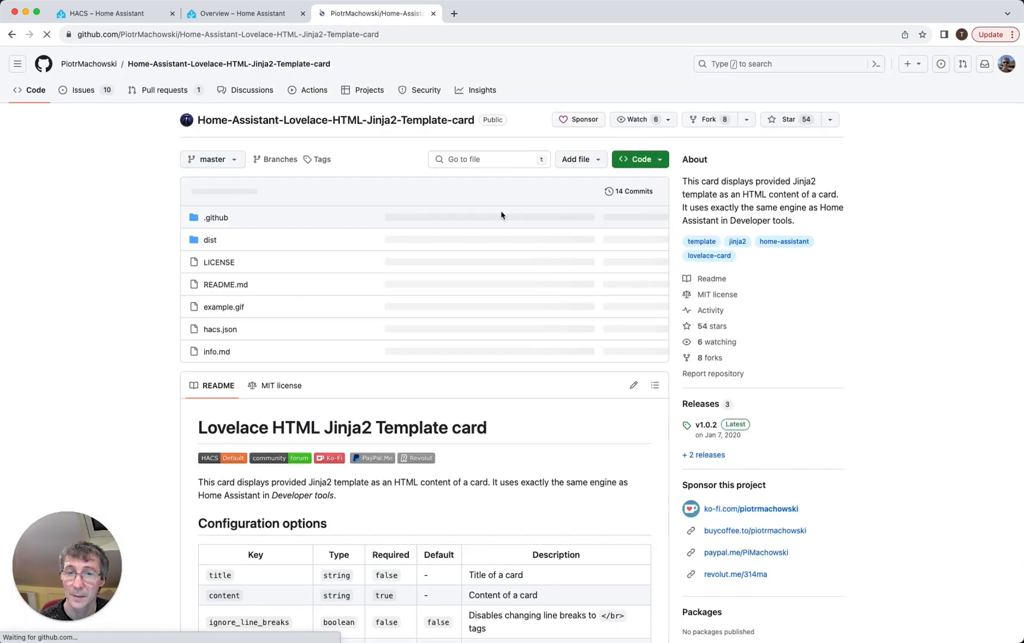
left_click(345, 37)
key("cmd+c")
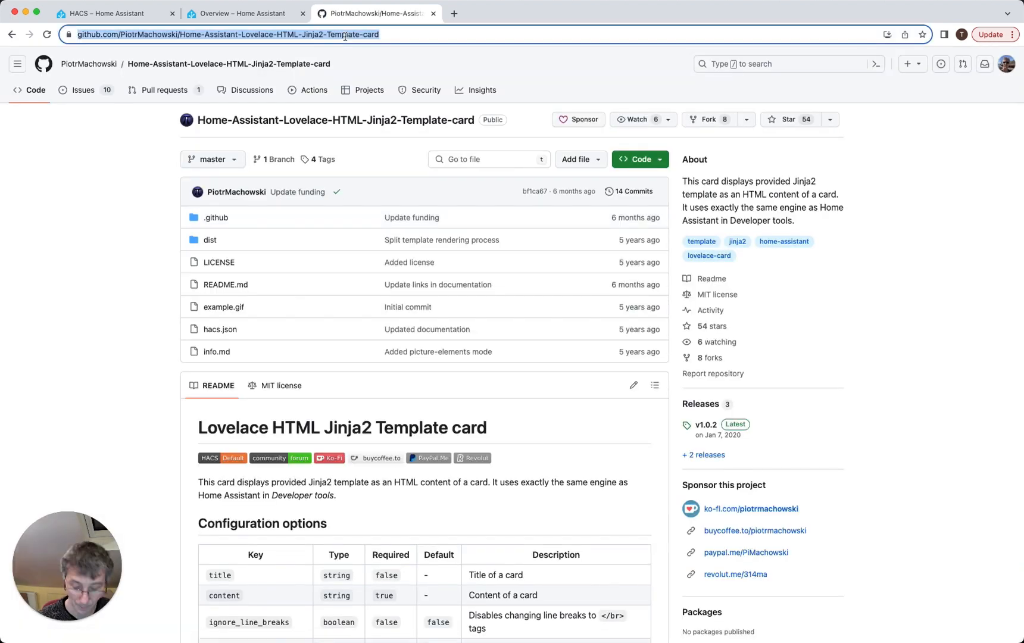
left_click(115, 10)
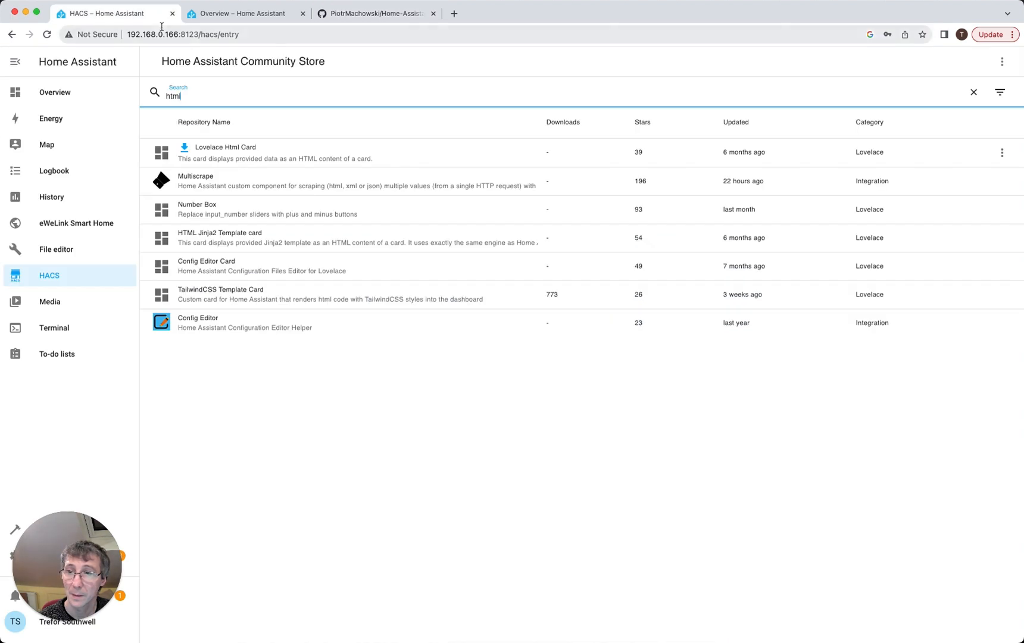
Download version v1.0.2 of the HTML Jinja2 Template card through HACS and reload the browser
left_click(235, 238)
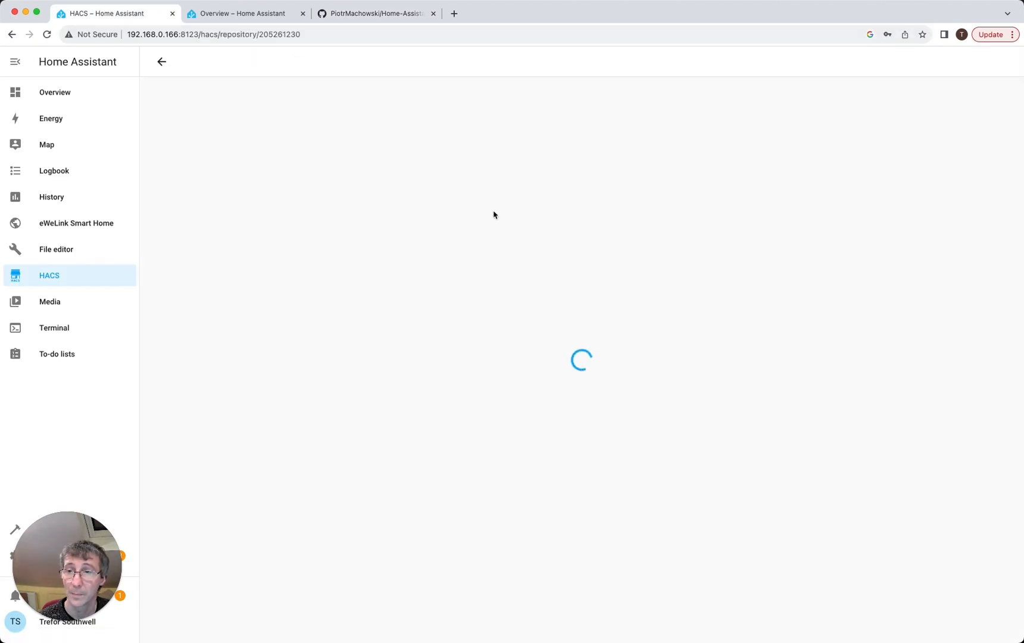
left_click(1003, 61)
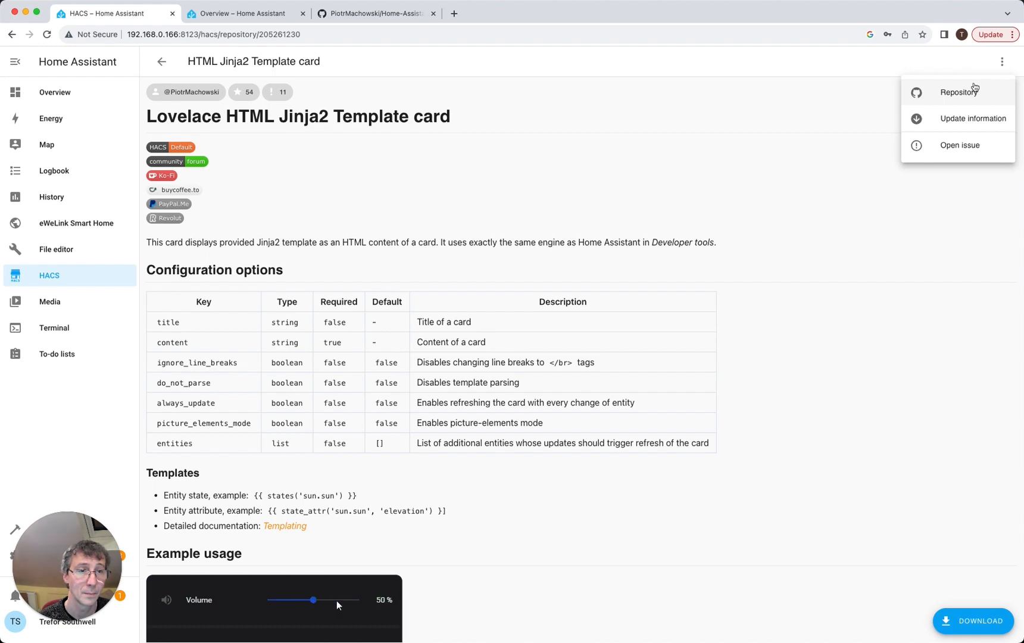
left_click(971, 621)
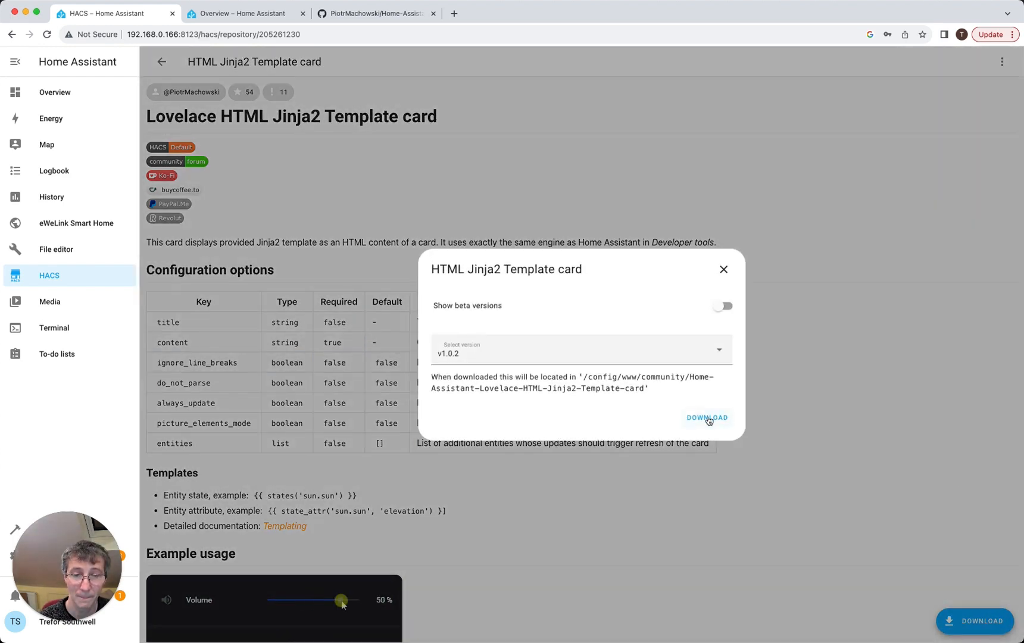
left_click(714, 418)
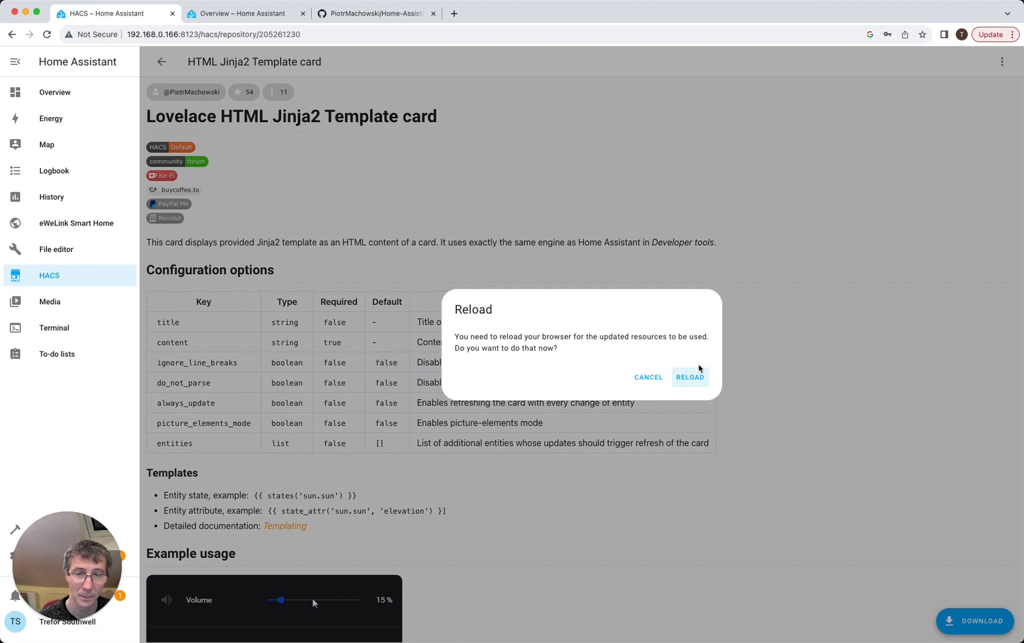
left_click(688, 378)
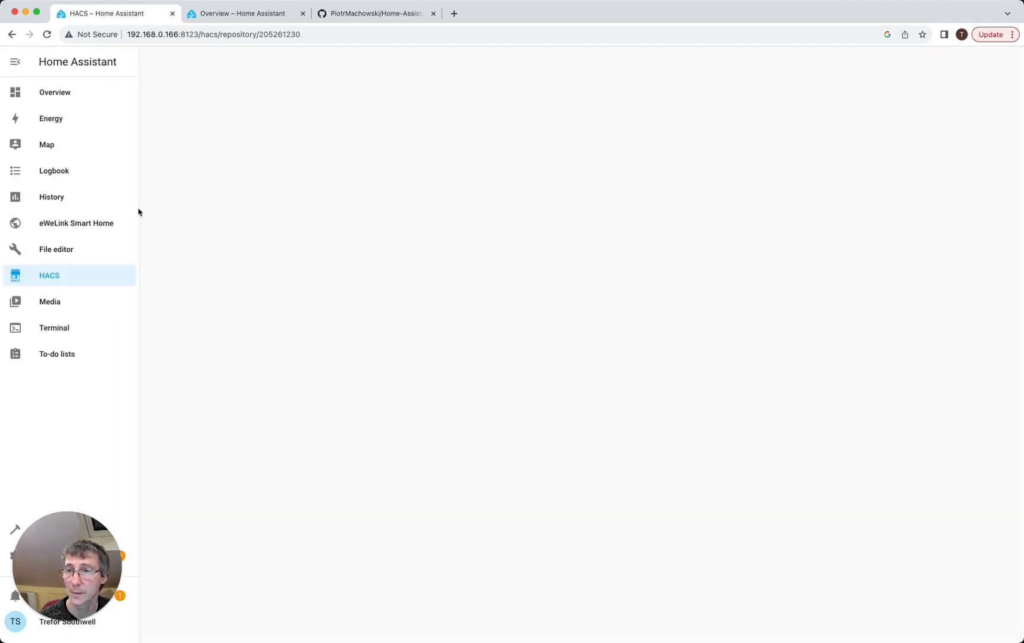
Put the Predbat plan view of the Overview dashboard into edit mode and start a new manual card
left_click(70, 96)
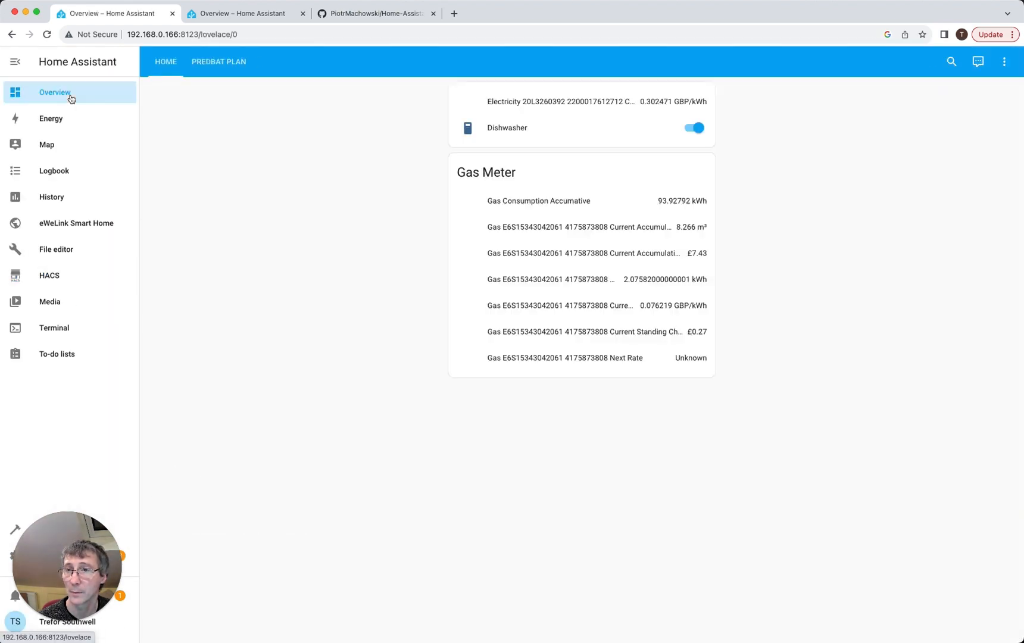
left_click(215, 66)
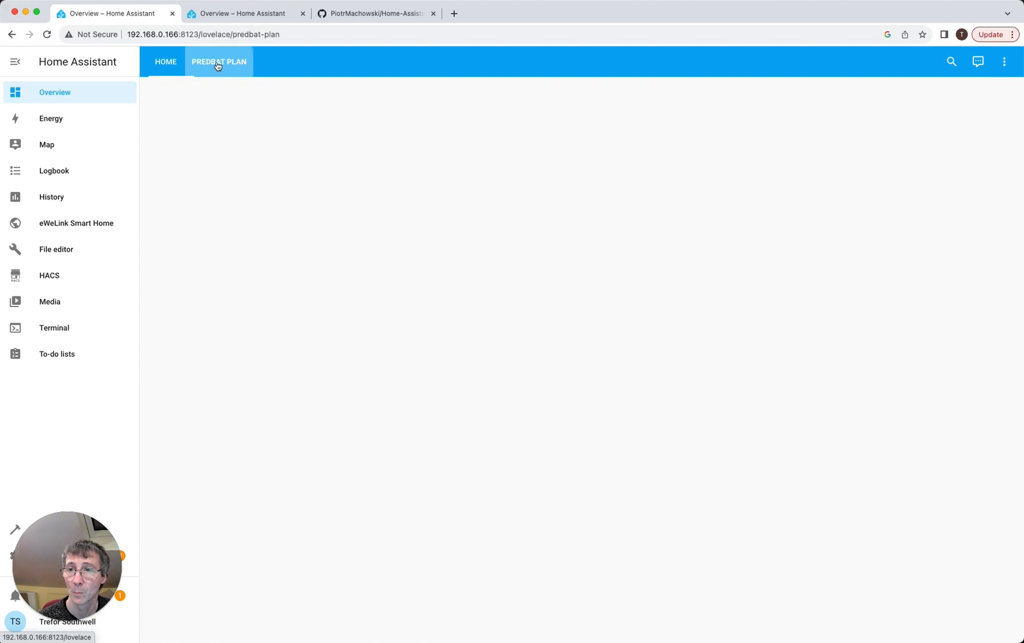
left_click(1005, 66)
left_click(980, 91)
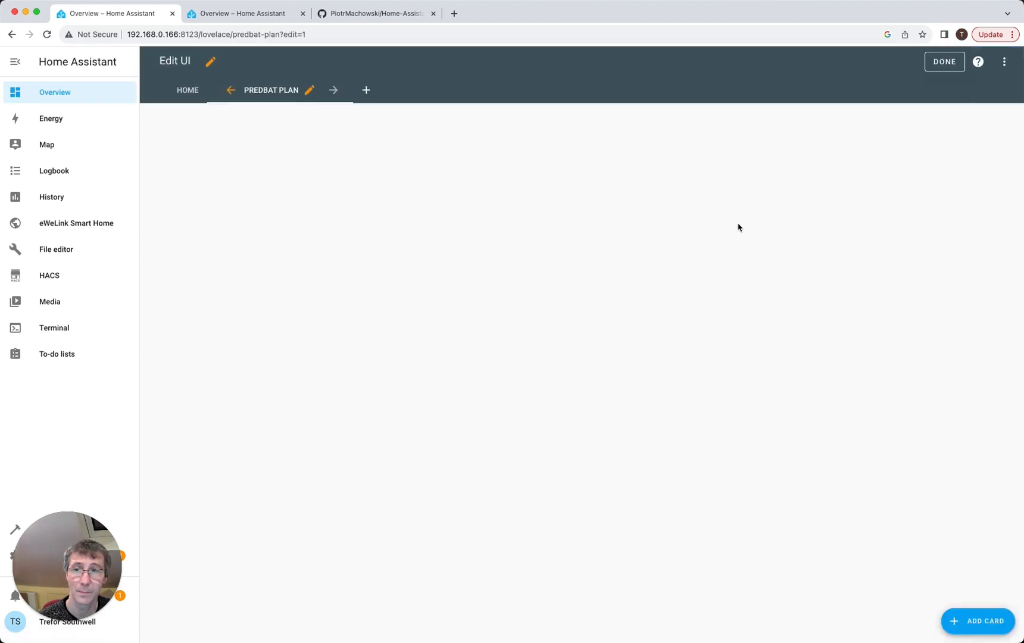
left_click(971, 622)
scroll(411, 429, "down", 15)
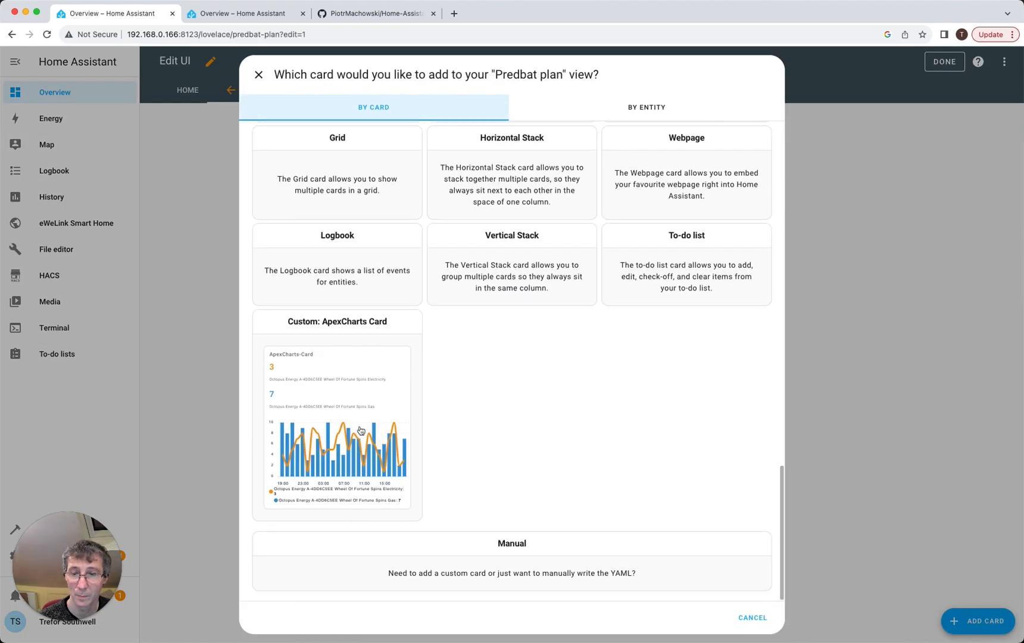
left_click(512, 566)
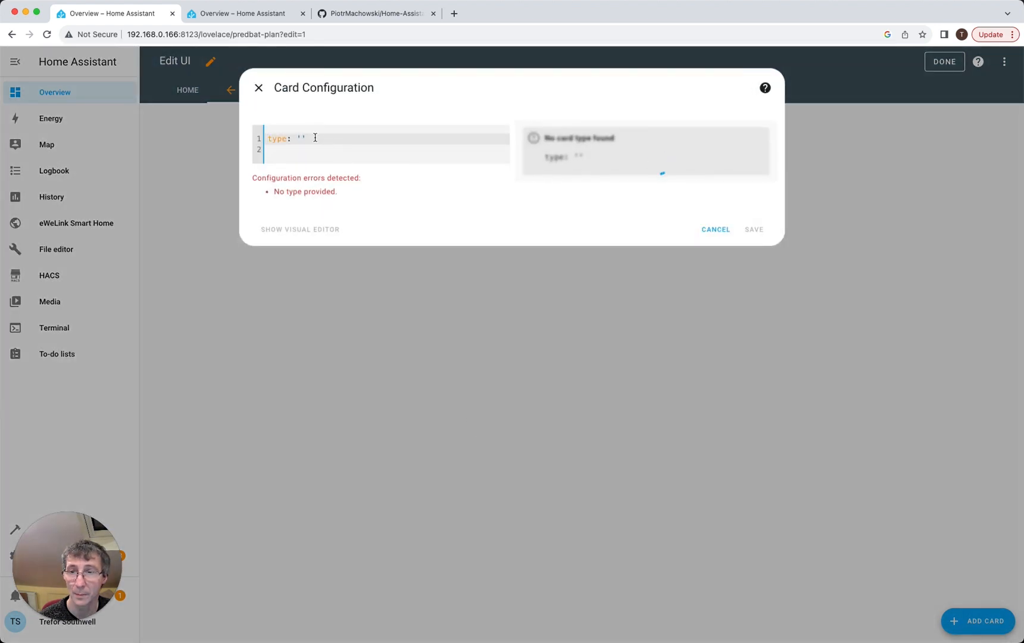
Try to replace the manual card's default code with the clipboard contents
left_click_drag(313, 138, 246, 138)
key("cmd+v")
key("cmd+a")
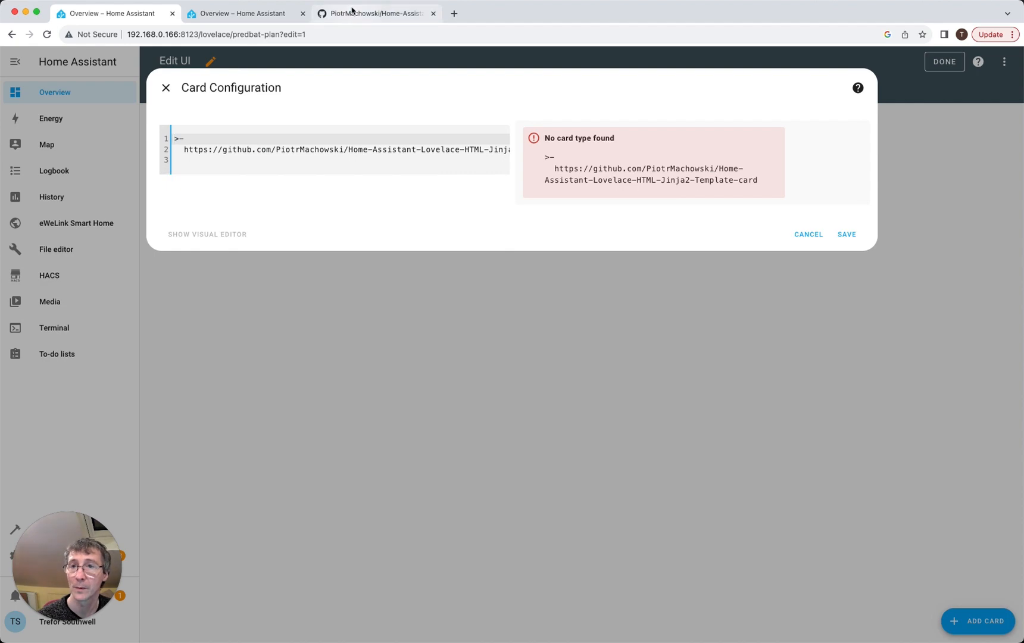
Return to the Predbat Plan card documentation page and copy the complete custom:html-template-card YAML example
left_click(347, 13)
left_click(12, 34)
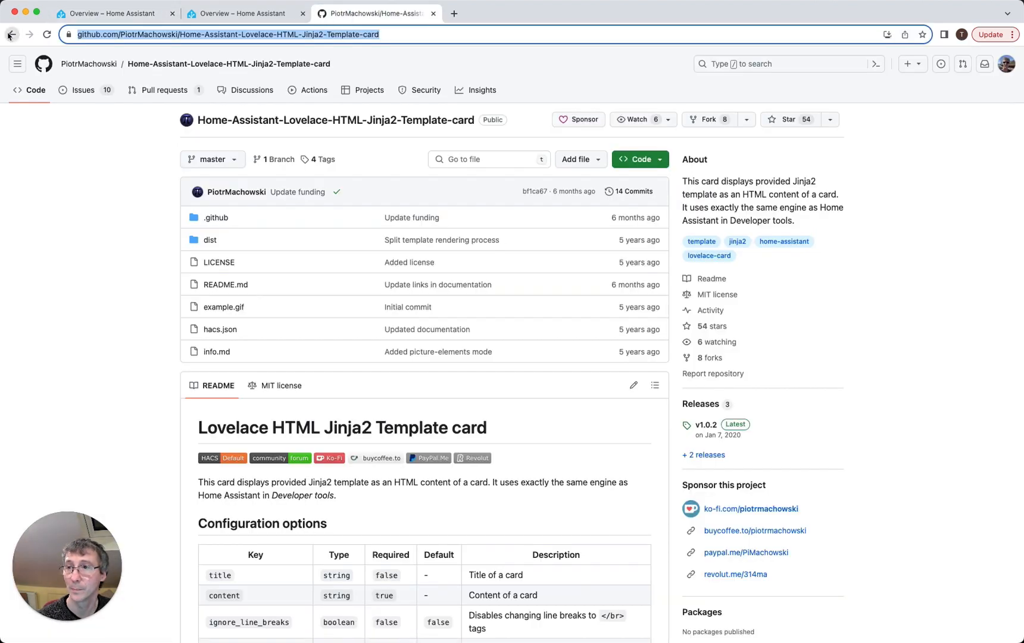
left_click_drag(386, 281, 195, 253)
key("super+c")
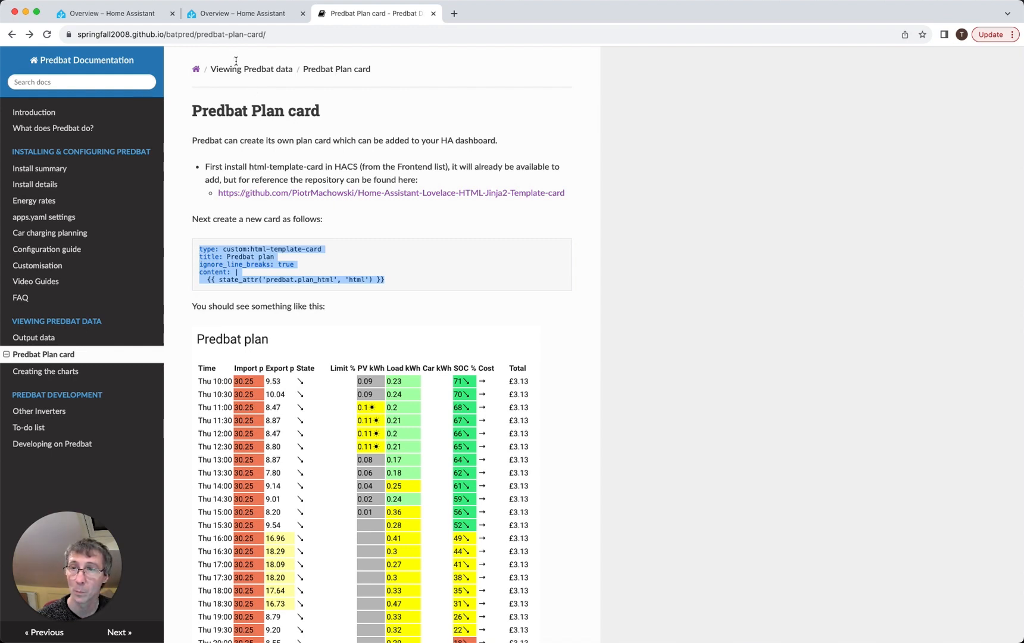
Replace the manual card's code with the copied Predbat plan YAML, save the card and finish editing the dashboard
left_click(128, 14)
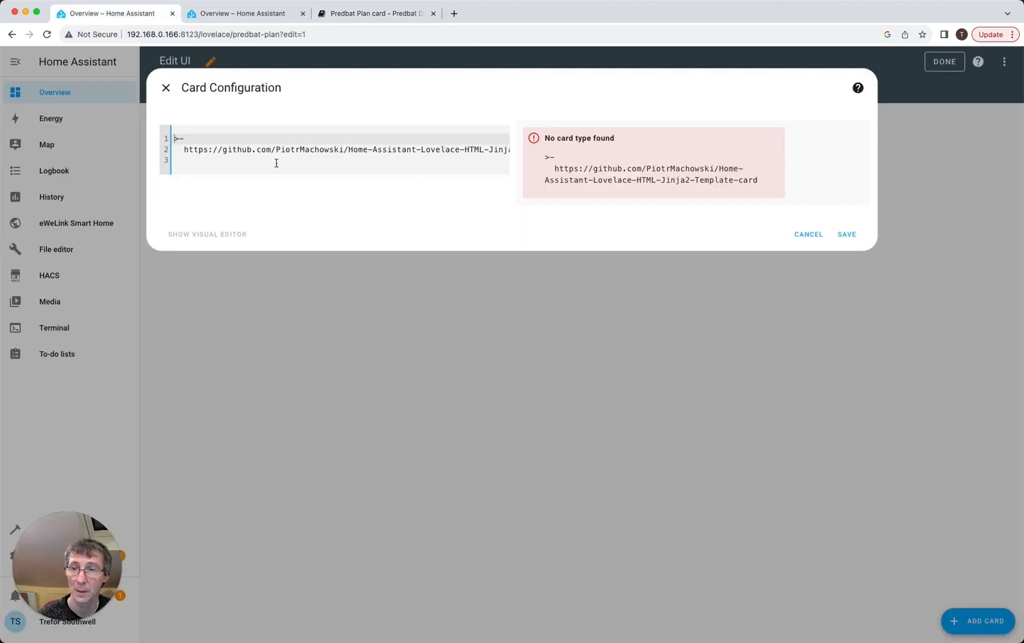
key("super+a")
key("super+v")
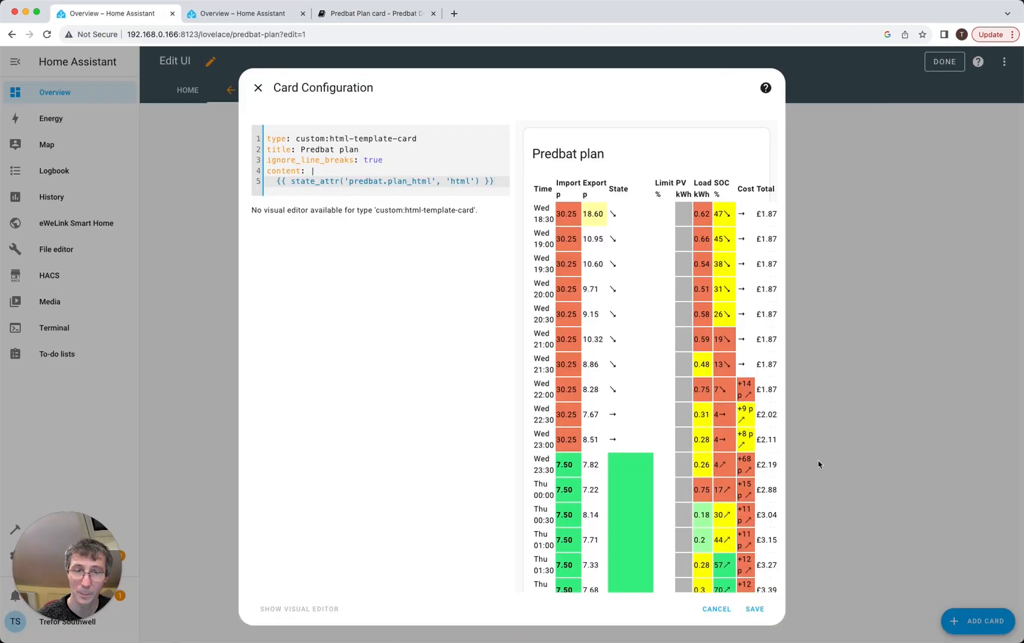
left_click(759, 616)
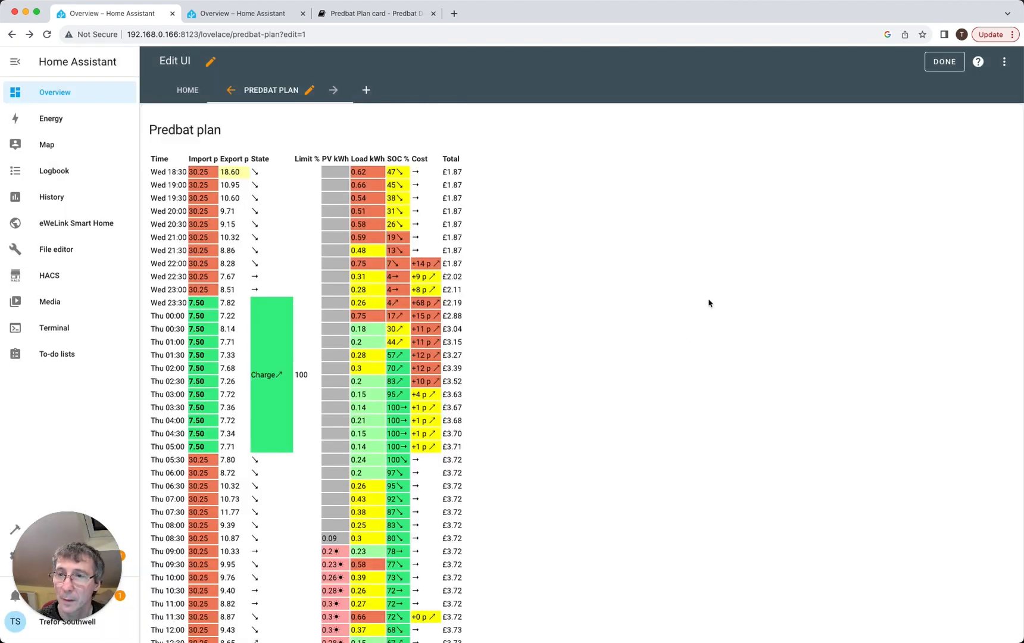
left_click(947, 62)
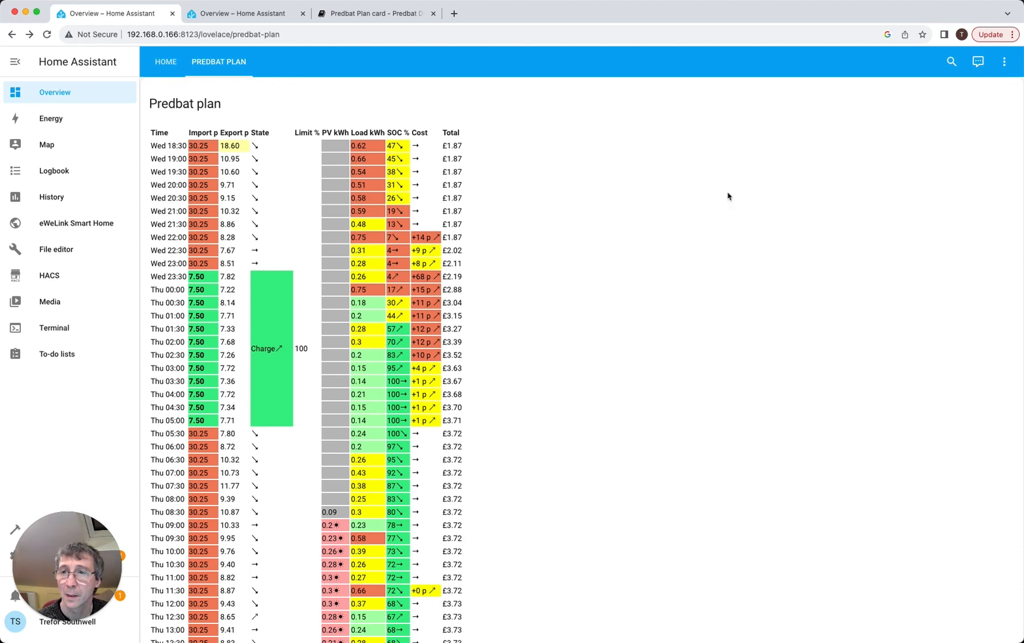
Add a dashboard view titled Predbat with the default Masonry layout and start adding a card to it
left_click(1005, 62)
left_click(944, 91)
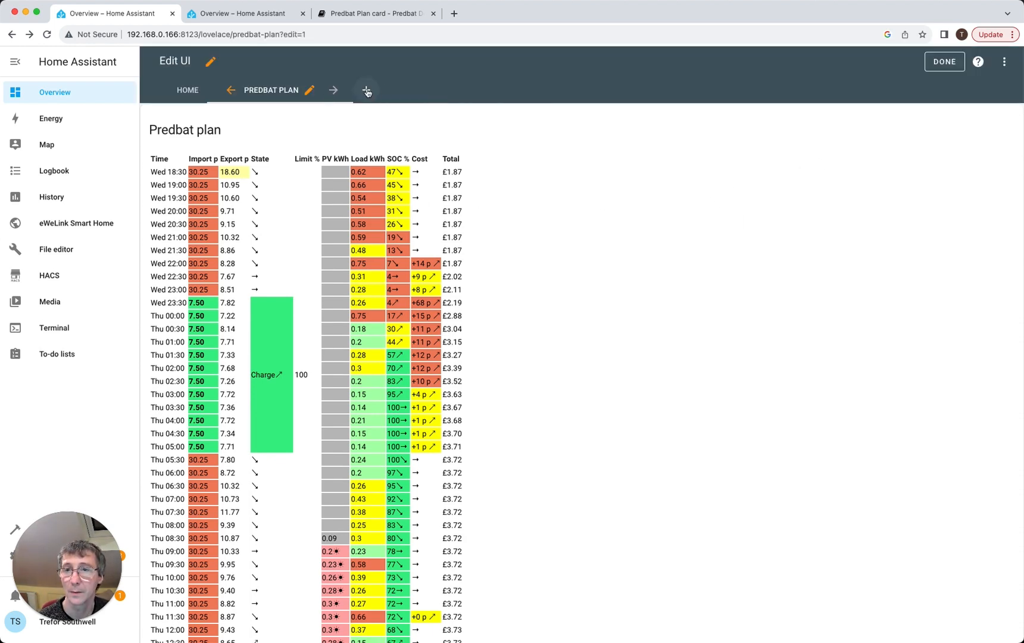
left_click(367, 91)
left_click(411, 161)
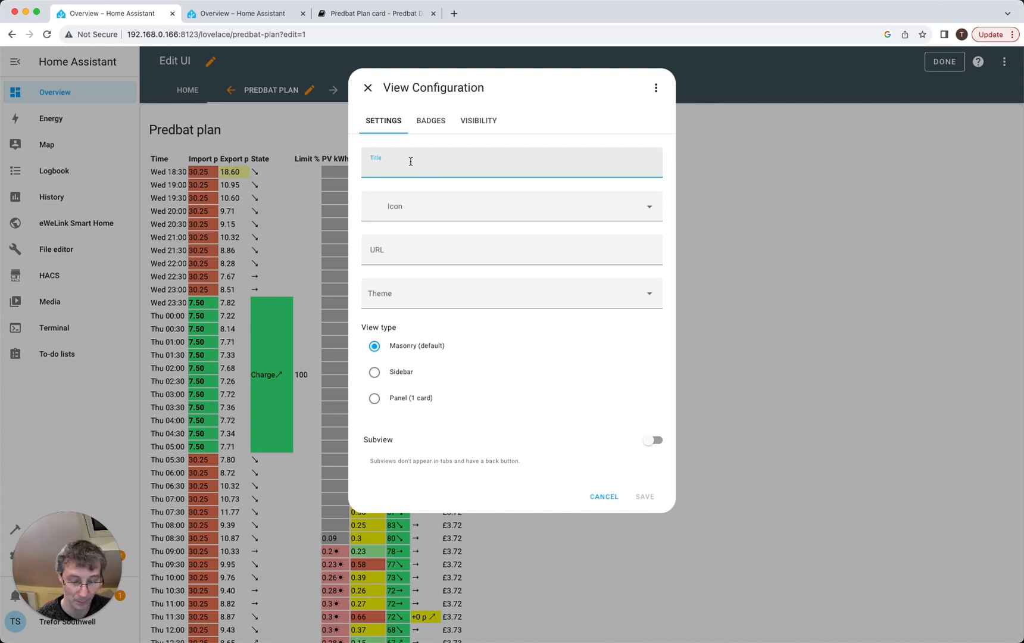
type("Predbat")
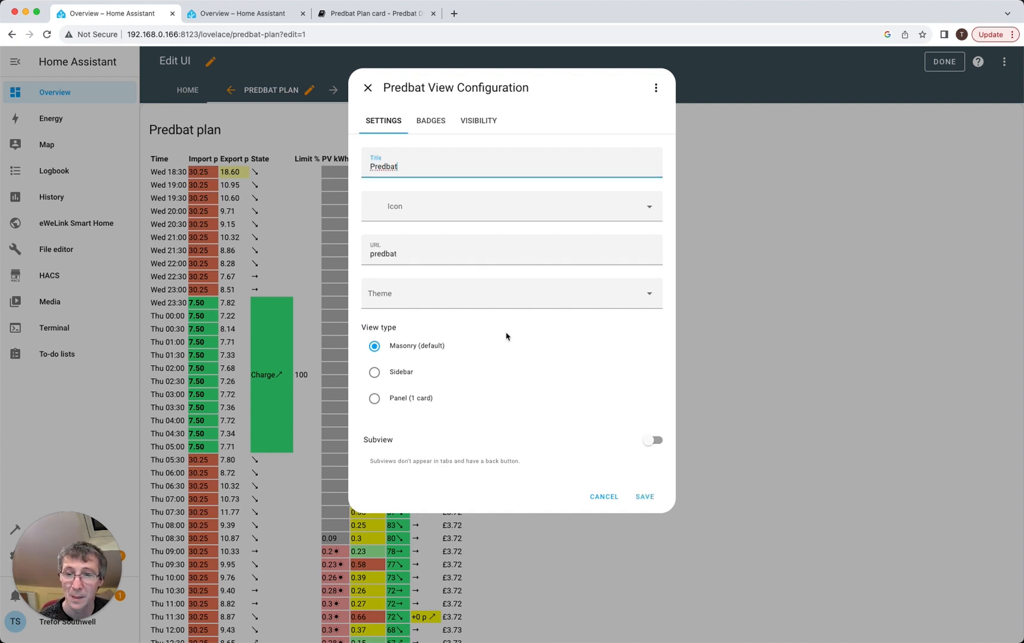
left_click(646, 498)
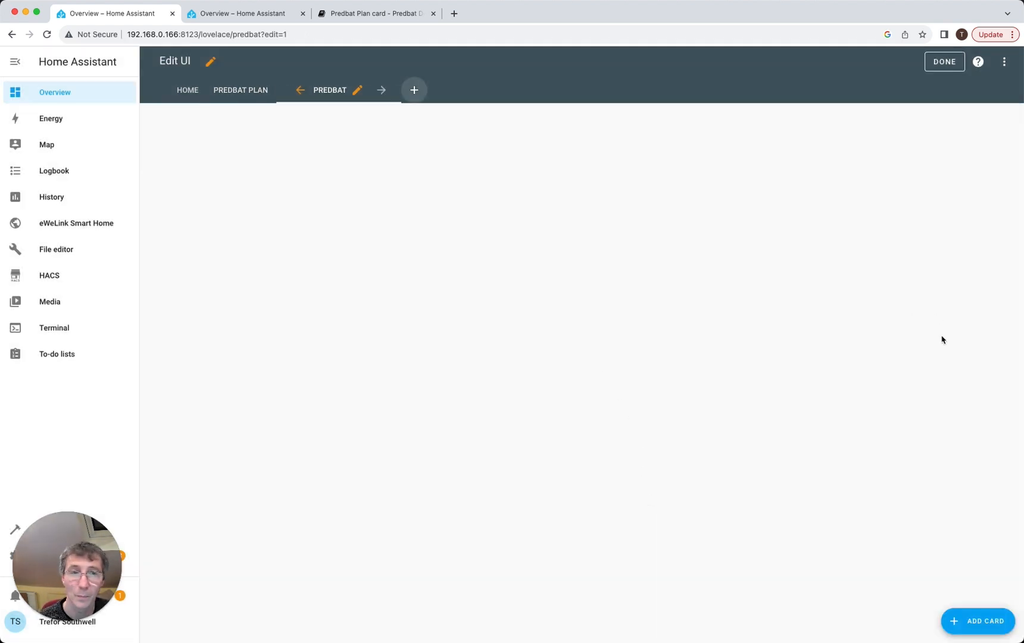
left_click(958, 619)
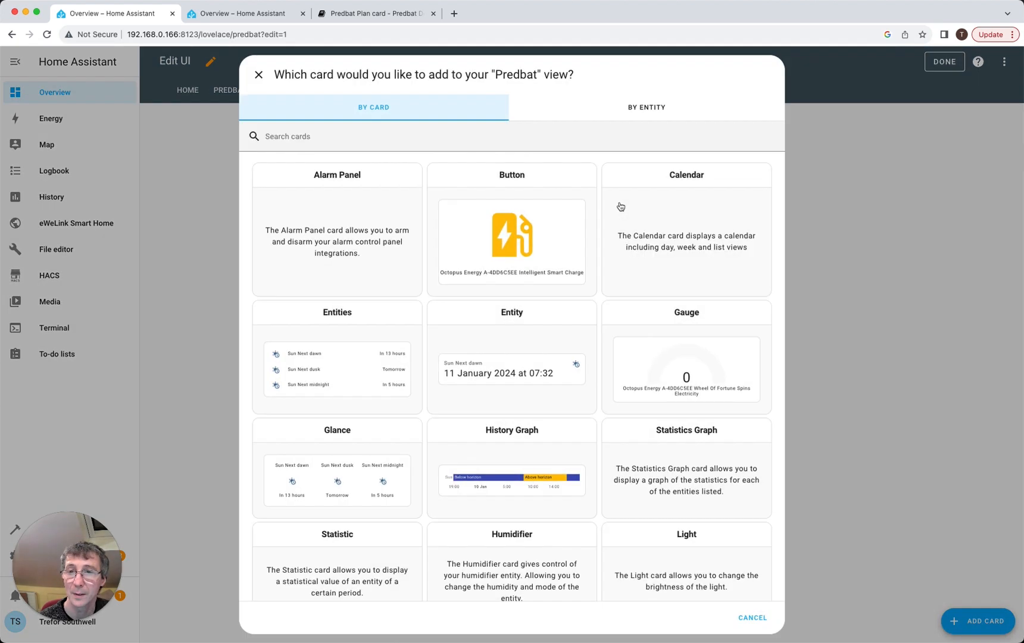
Check the Plan card and Creating the charts documentation pages, and open templates/dynamic-entities-card.yaml in the batpred GitHub repository
left_click(372, 14)
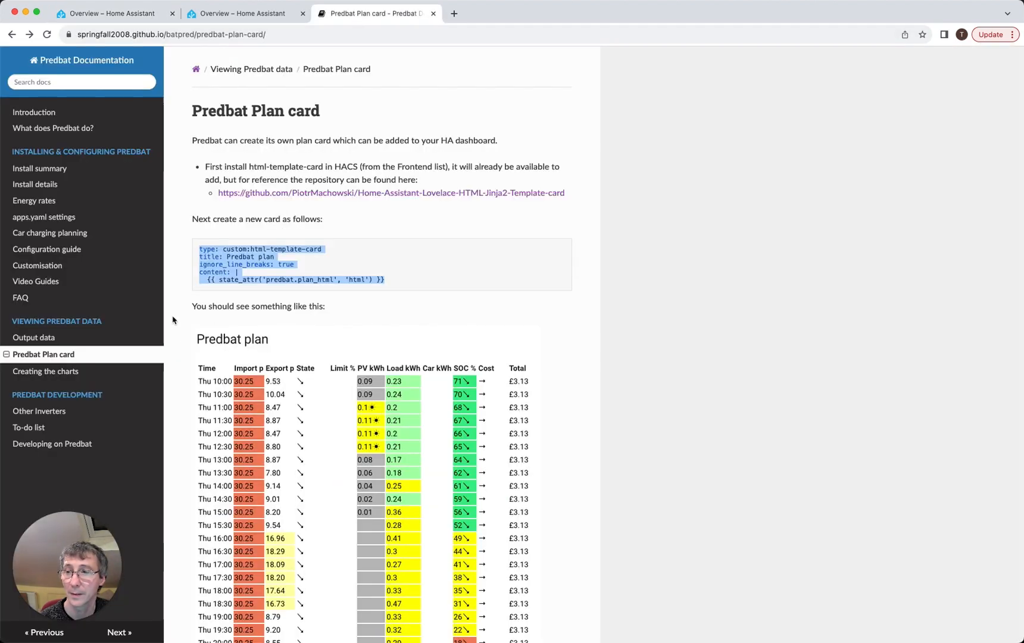
scroll(140, 352, "down", 1)
scroll(249, 304, "up", 1)
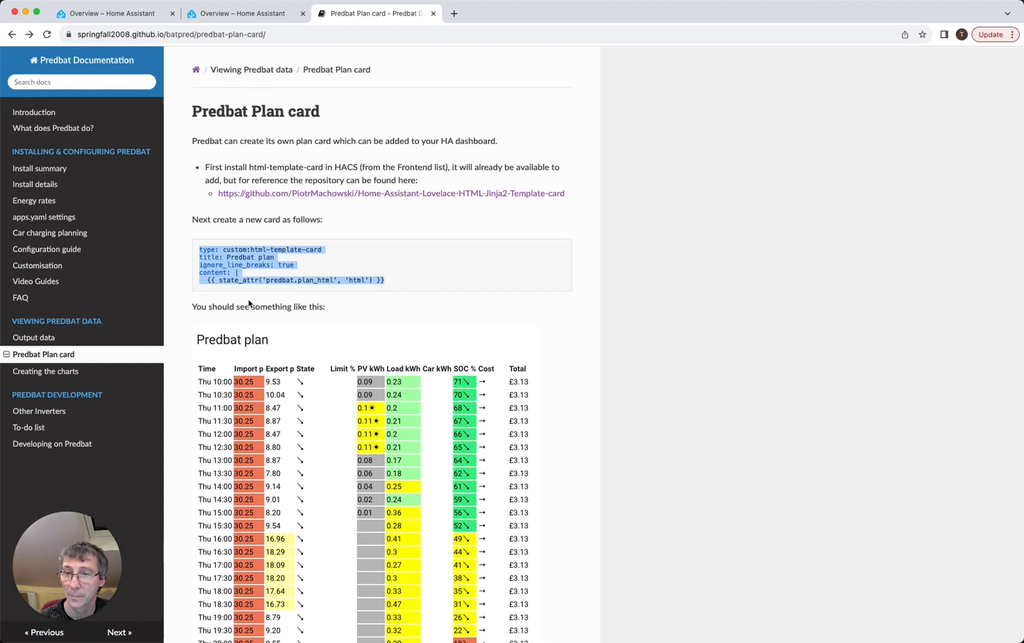
scroll(249, 303, "down", 10)
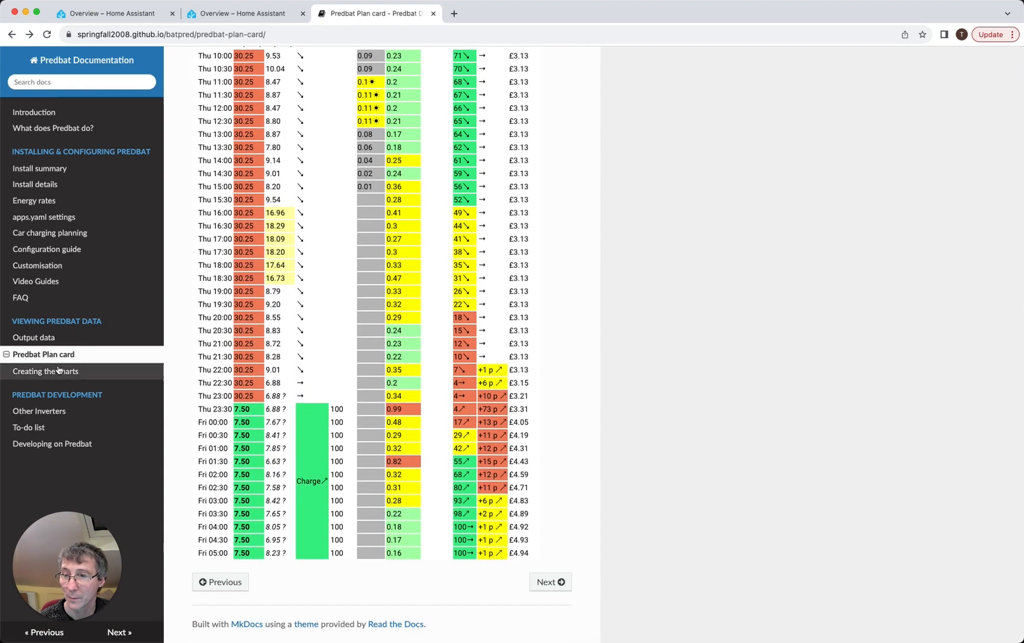
left_click(58, 372)
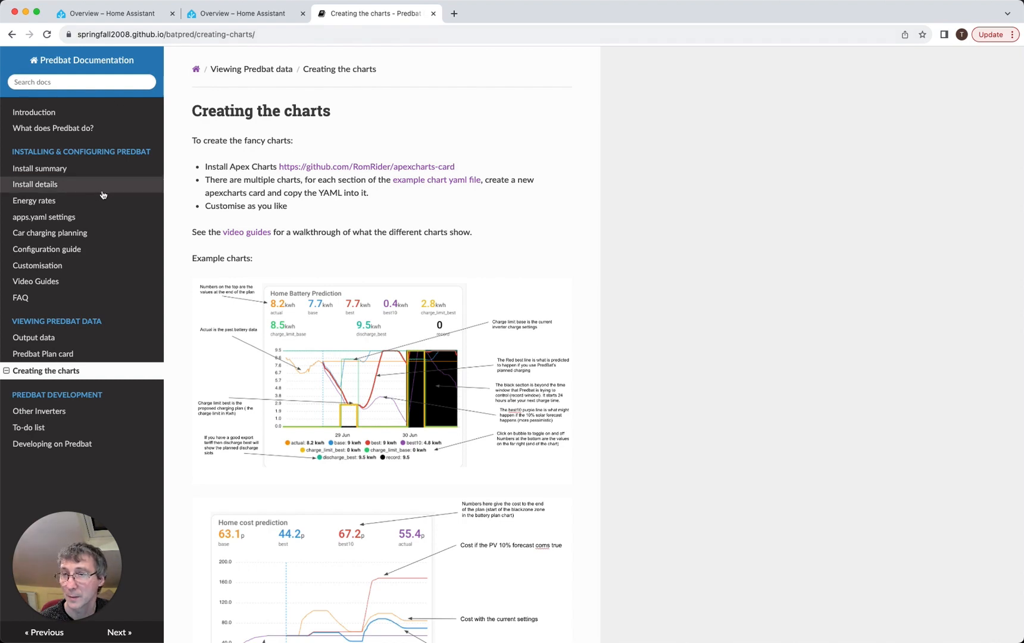
left_click(12, 36)
left_click(11, 36)
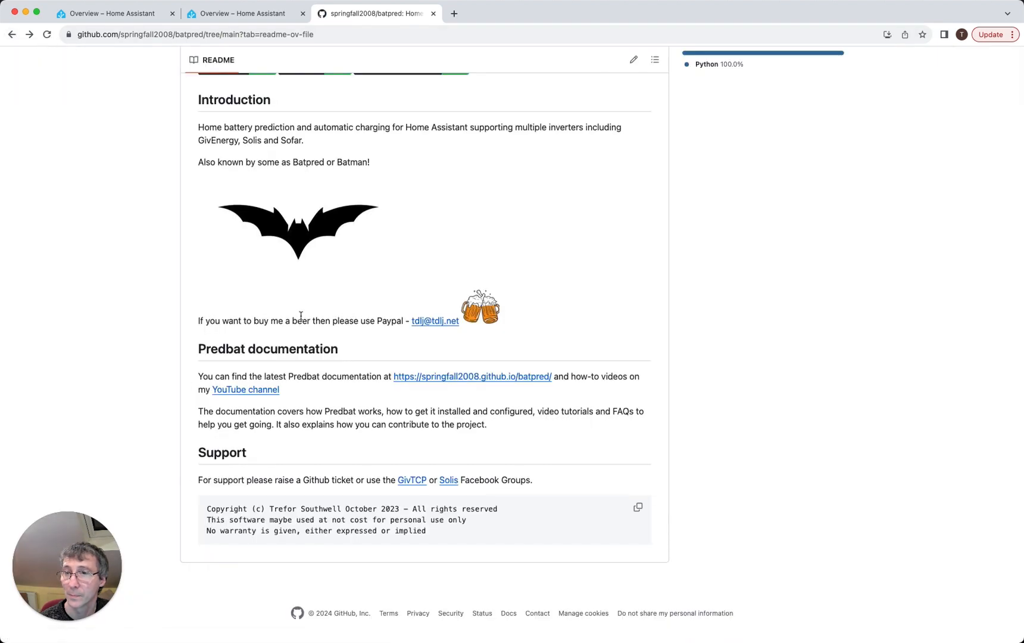
left_click(218, 335)
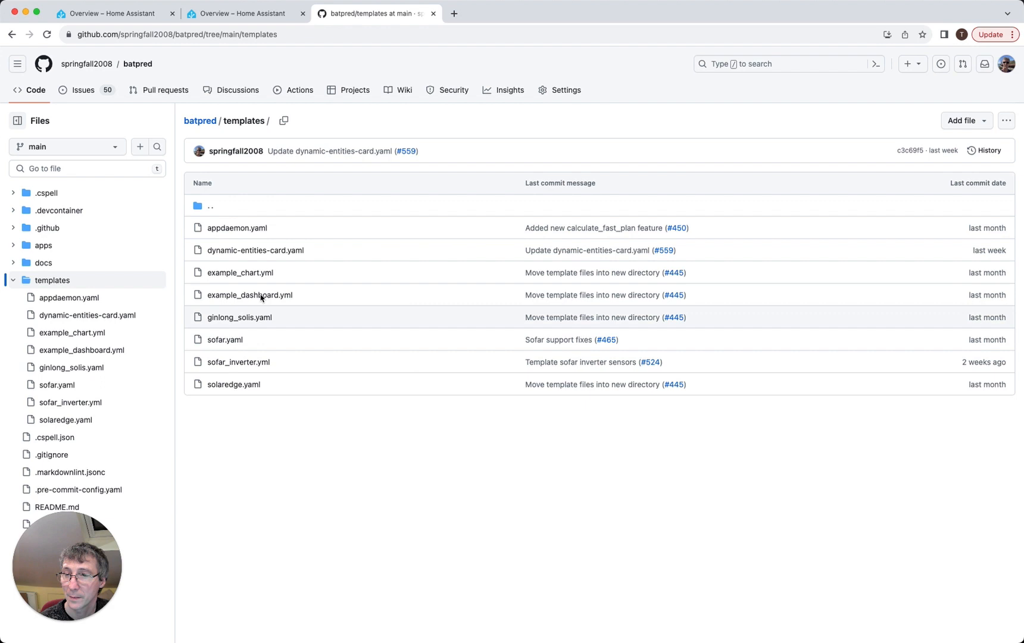
left_click(267, 251)
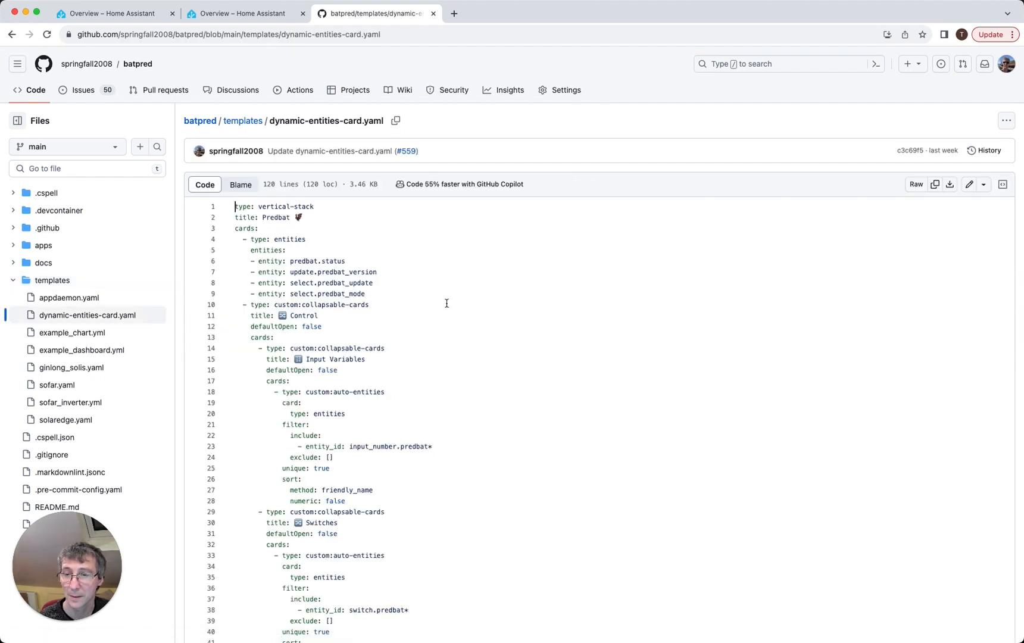
Copy the entire contents of dynamic-entities-card.yaml
left_click(447, 303)
key("super+a")
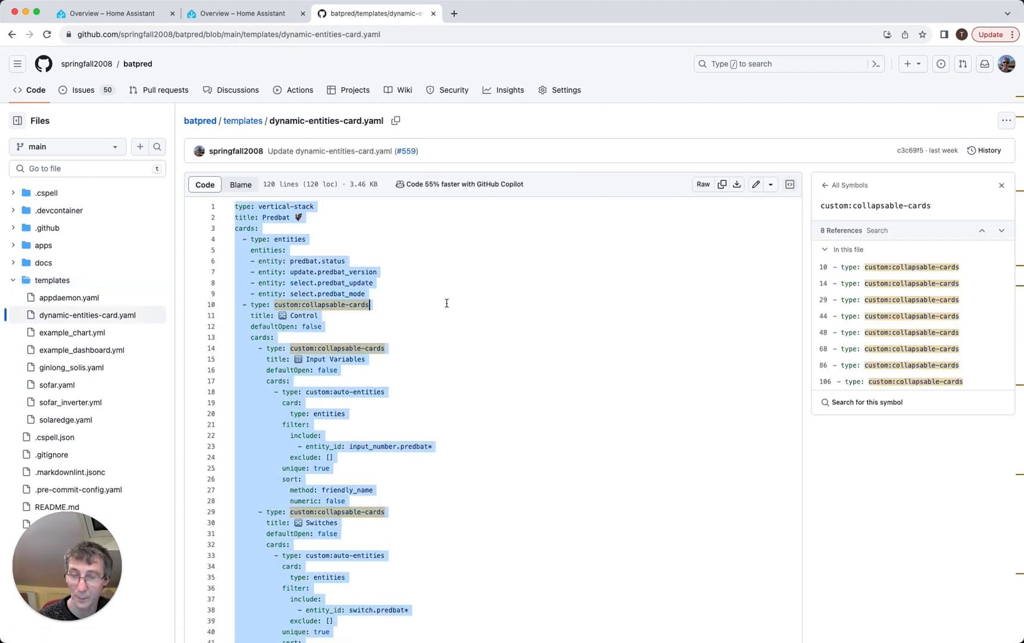
key("super+c")
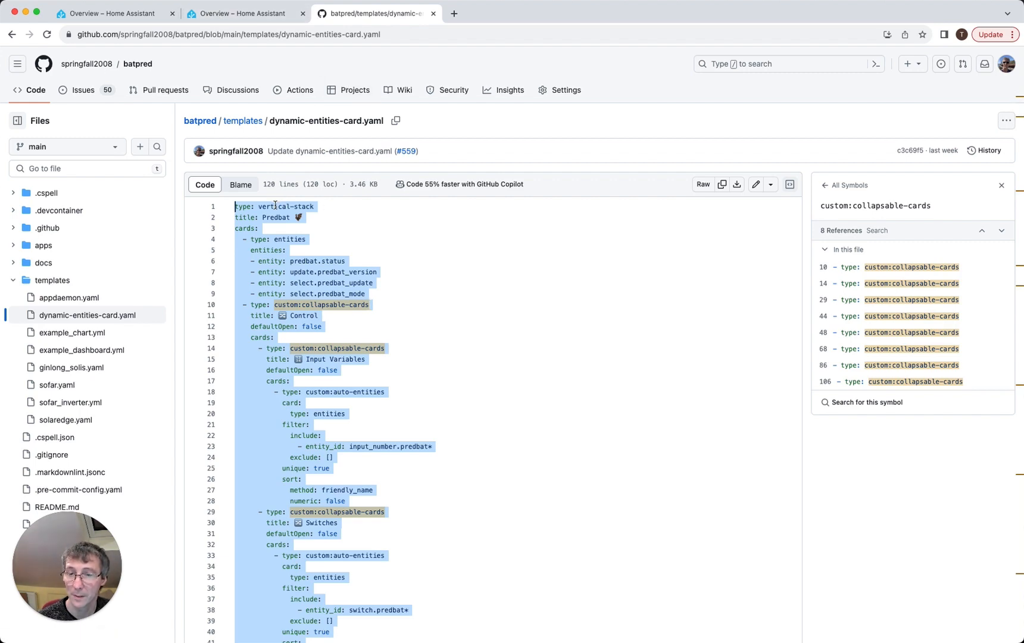
scroll(361, 357, "down", 1)
Try adding a manual card with the copied dynamic entities YAML to the Predbat view, and cancel the card
left_click(217, 17)
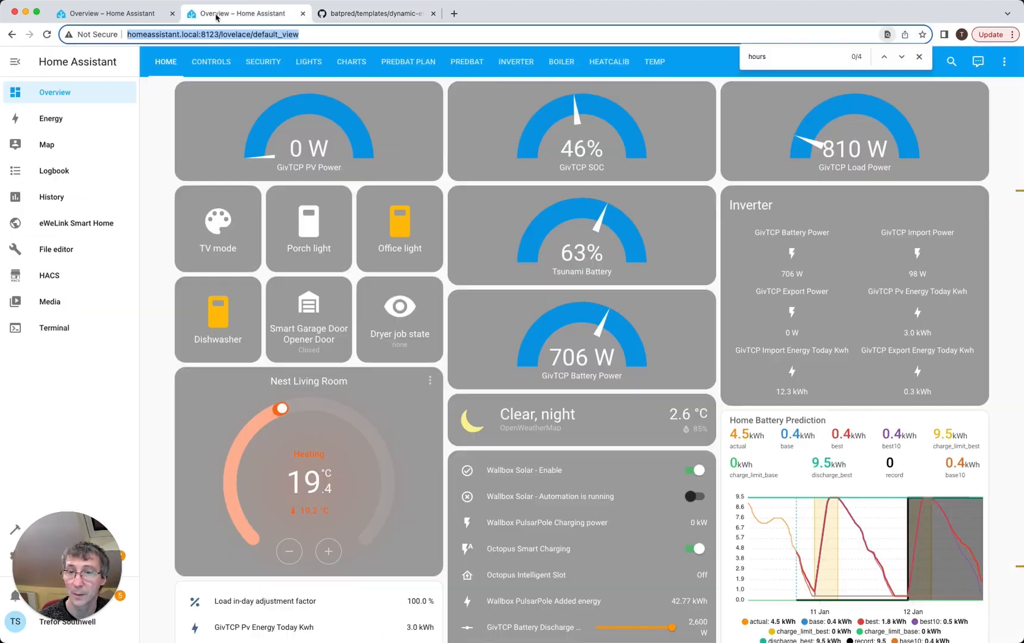
left_click(159, 20)
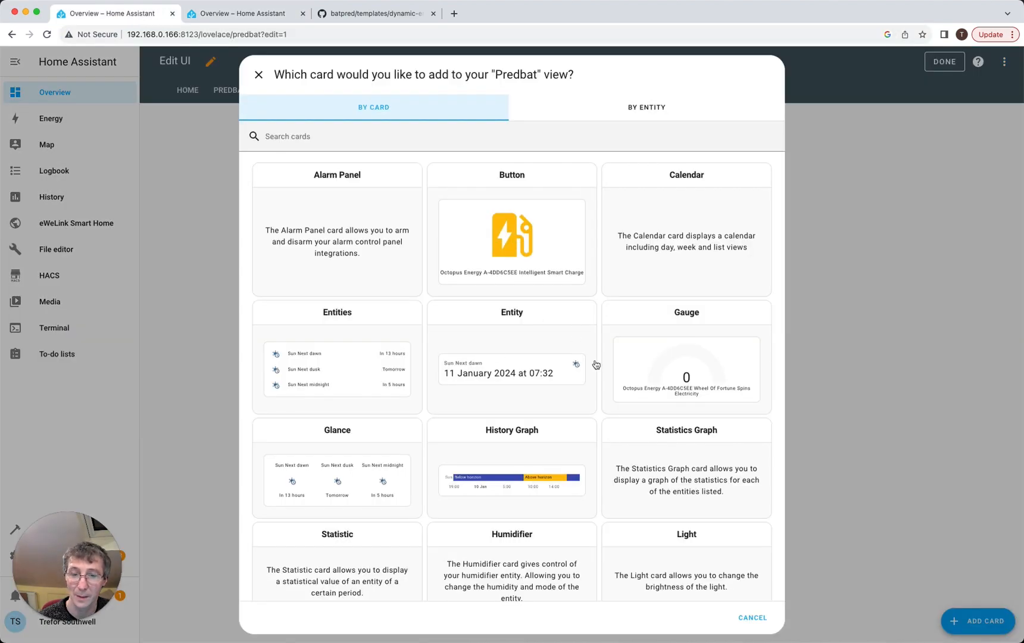
scroll(639, 482, "down", 13)
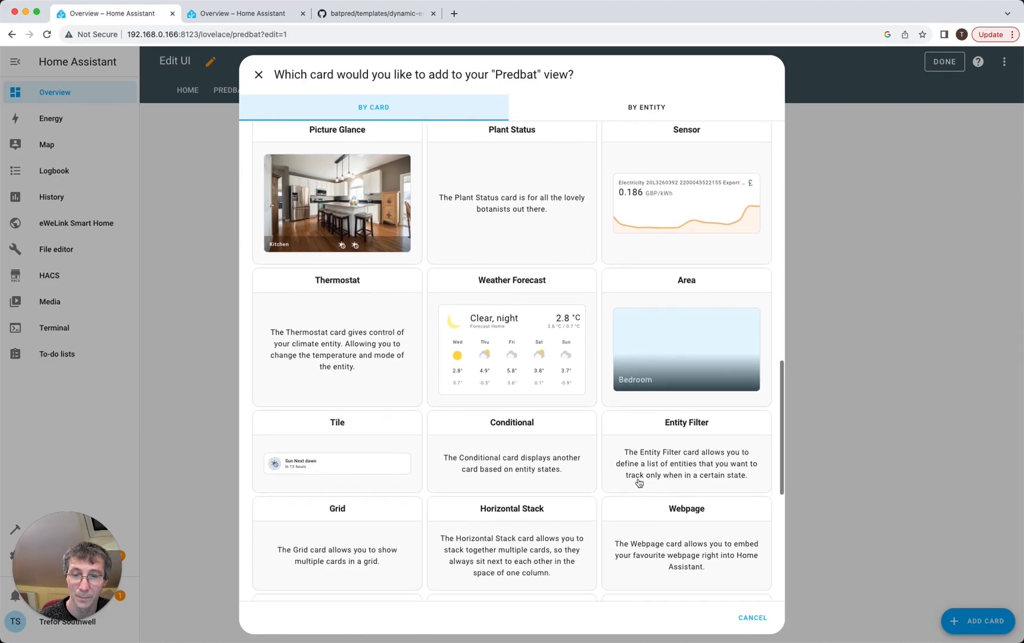
scroll(639, 483, "down", 6)
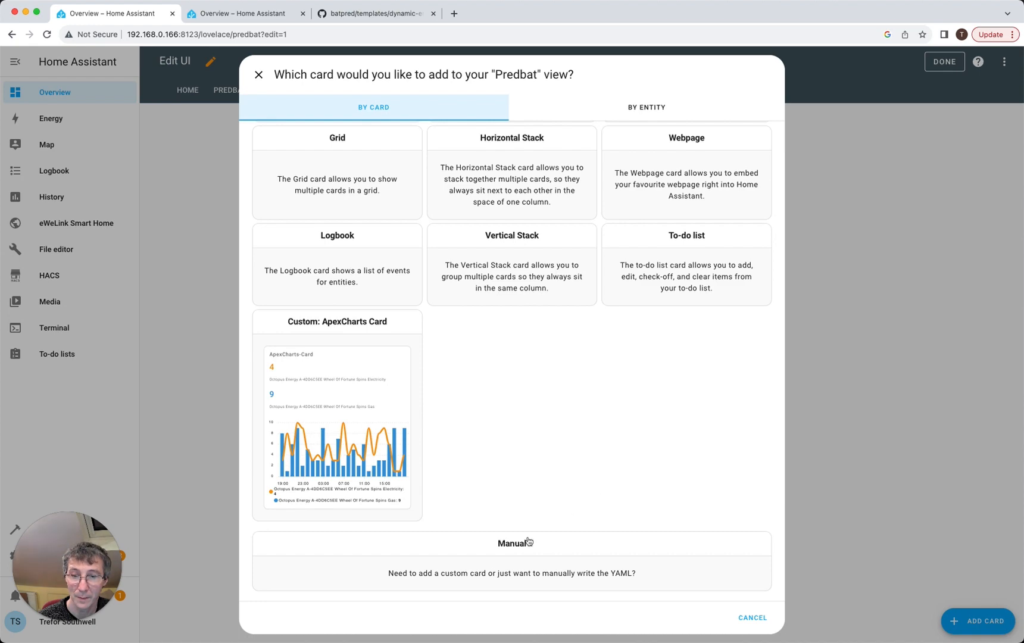
left_click(509, 553)
key("ctrl+a")
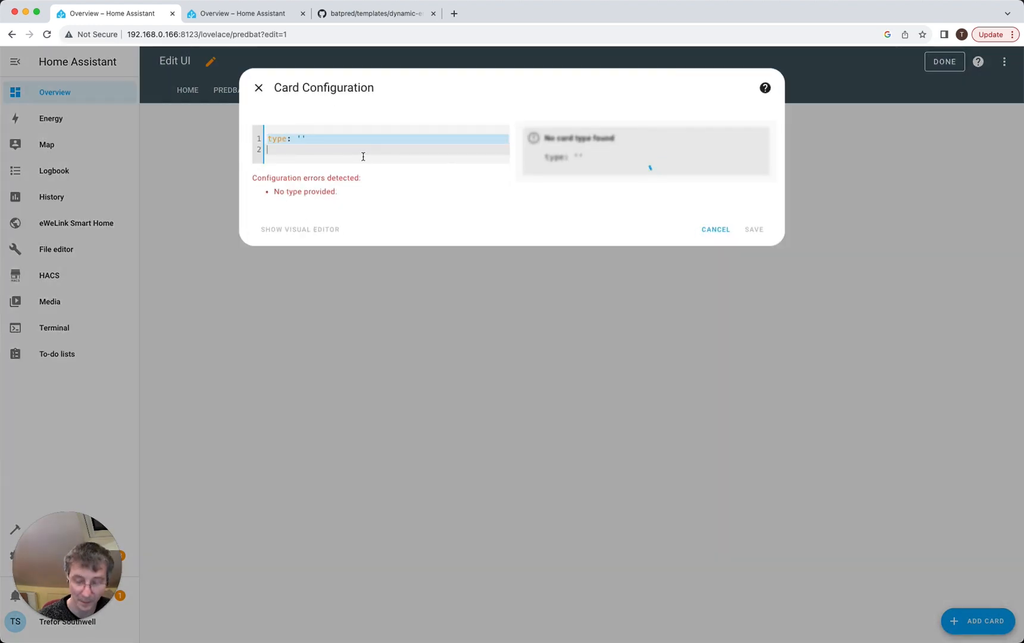
key("ctrl+v")
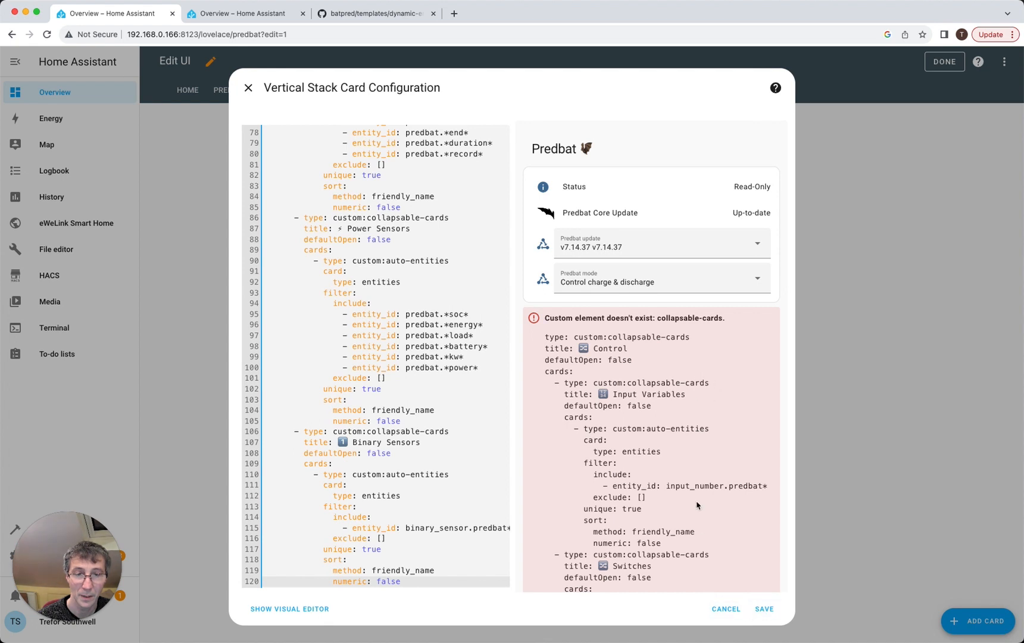
left_click(727, 609)
Search the HACS store for "collapse"
left_click(67, 279)
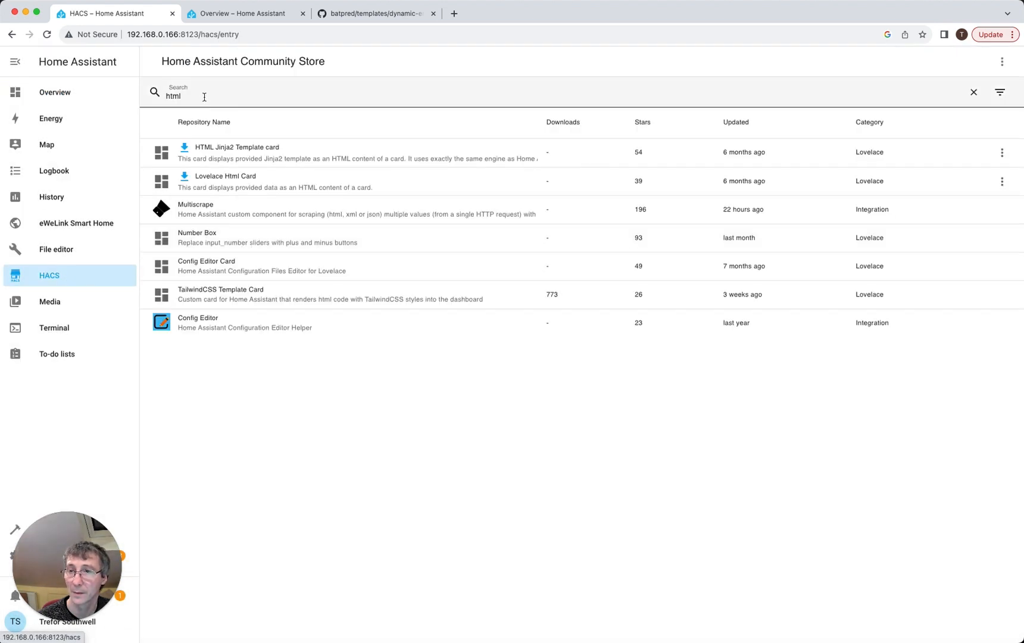
left_click_drag(204, 96, 146, 101)
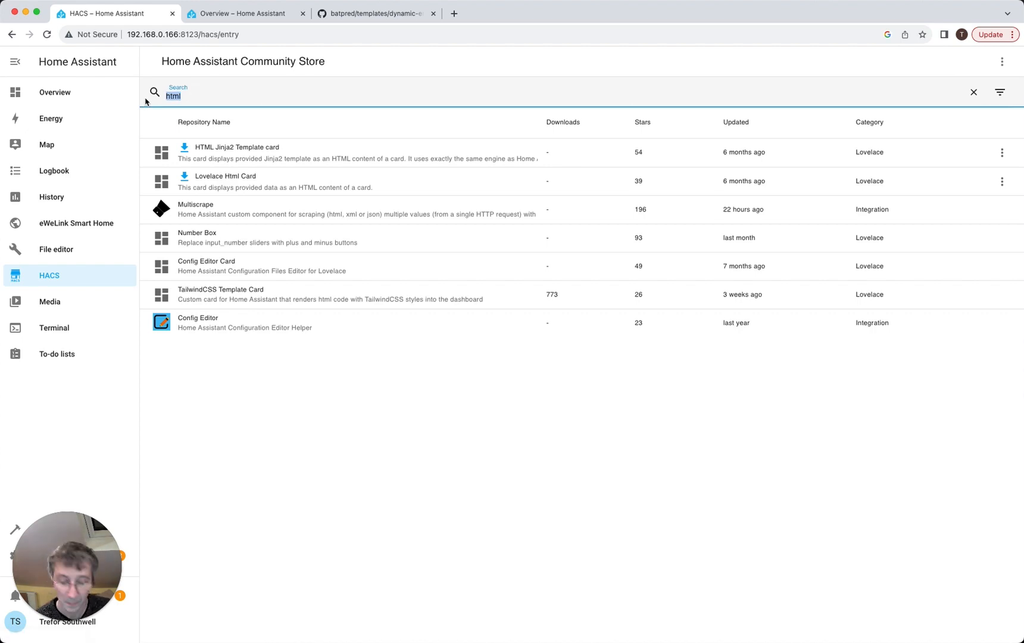
type("coll")
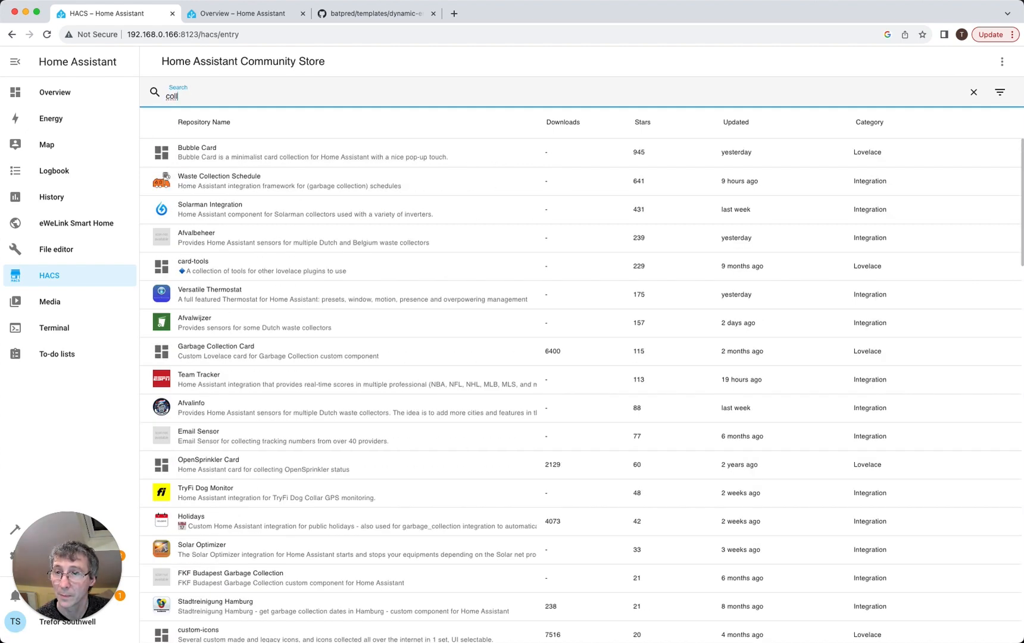
type("asp")
type("pse")
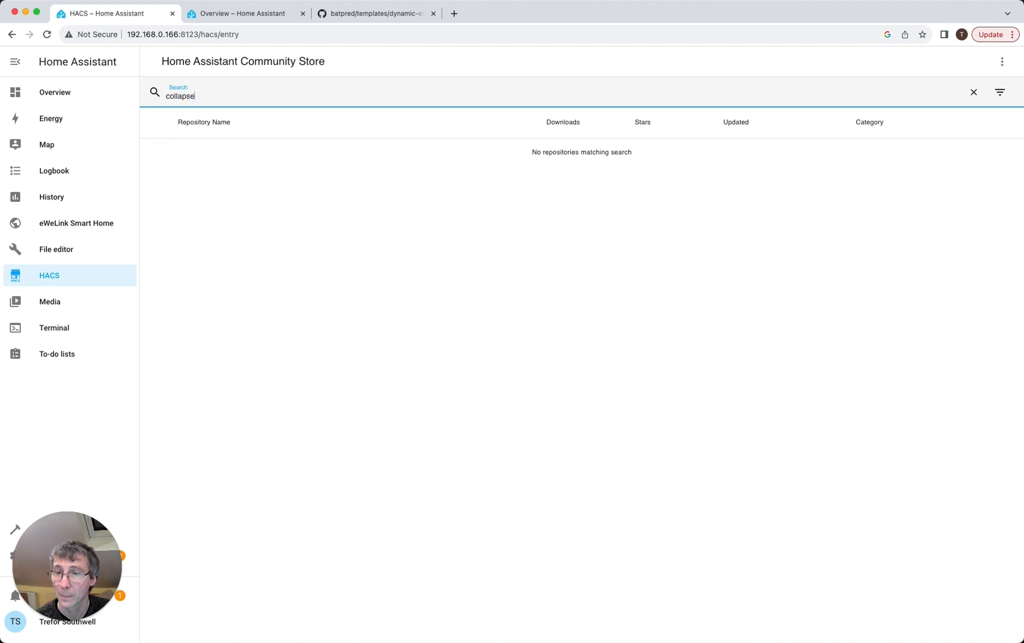
Copy the name collapsable-cards from dynamic-entities-card.yaml and search Google for "collapsable-cards home assistant" in a new browser tab
left_click(354, 14)
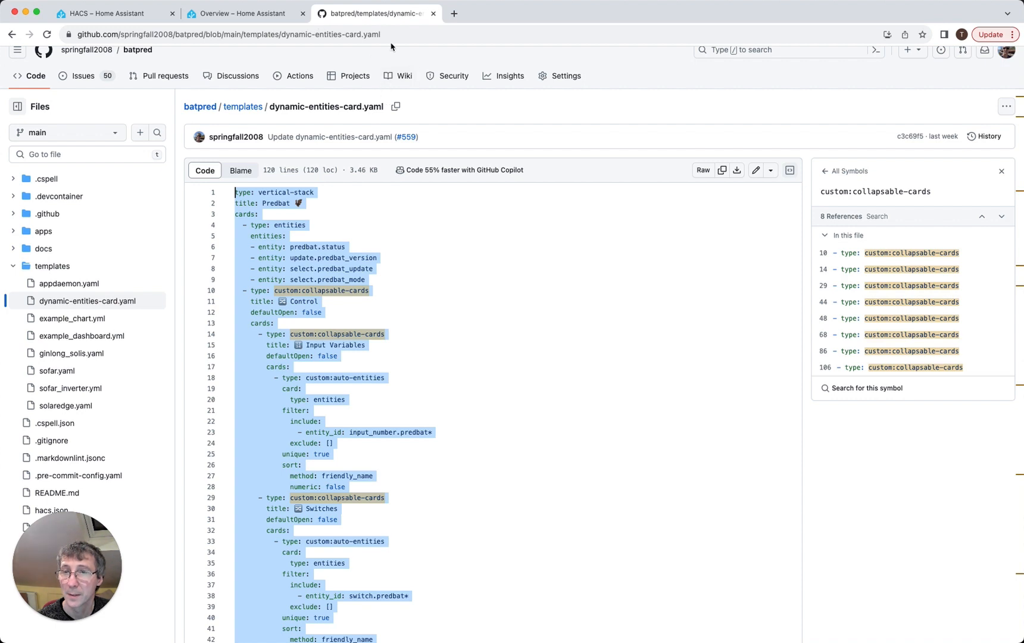
left_click(382, 300)
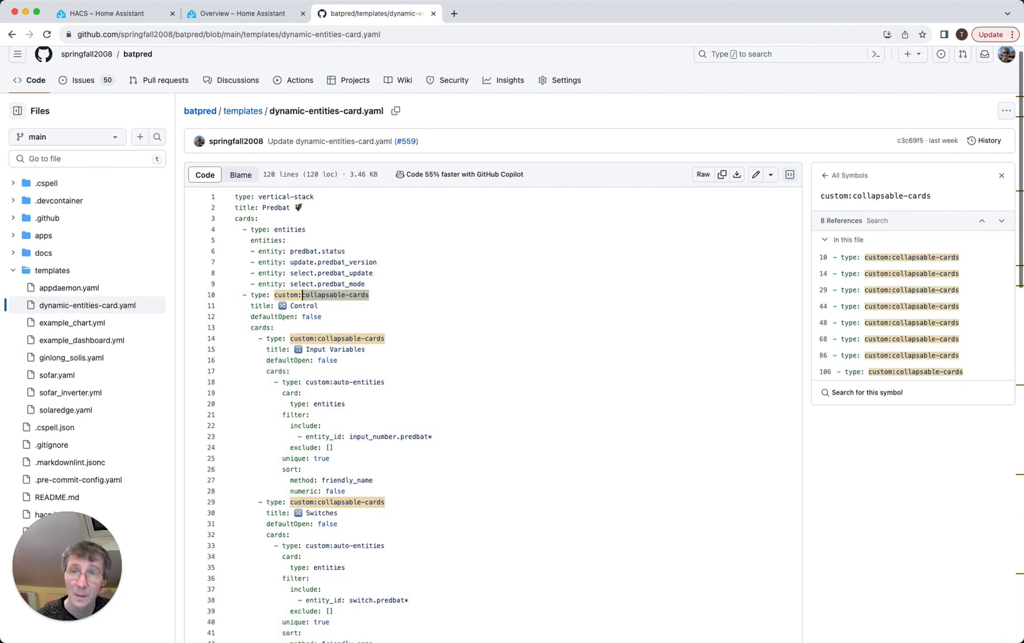
left_click(454, 13)
key("super+v")
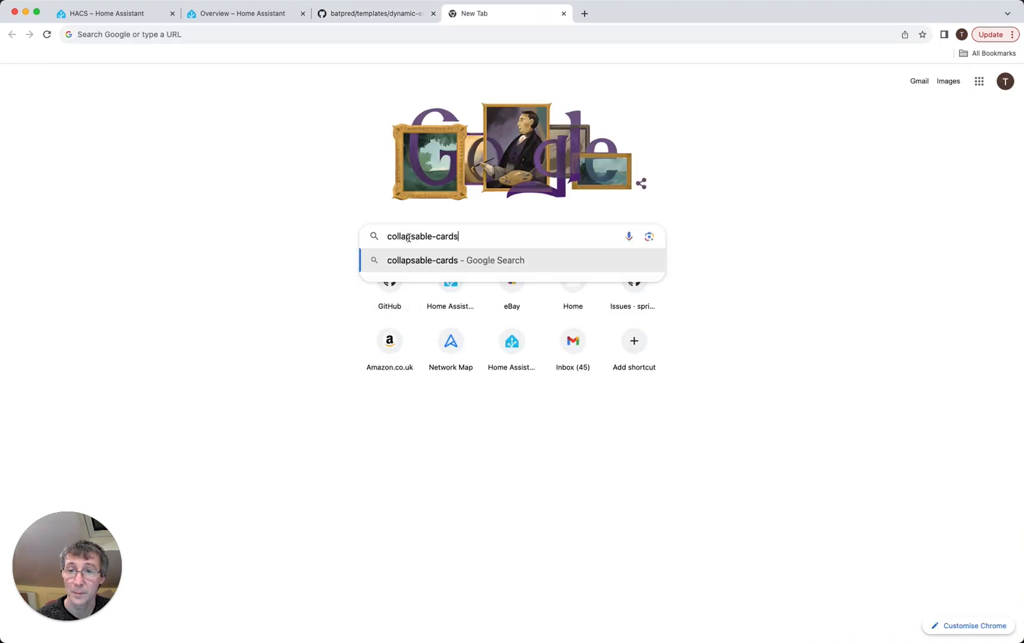
type("home assistant\\")
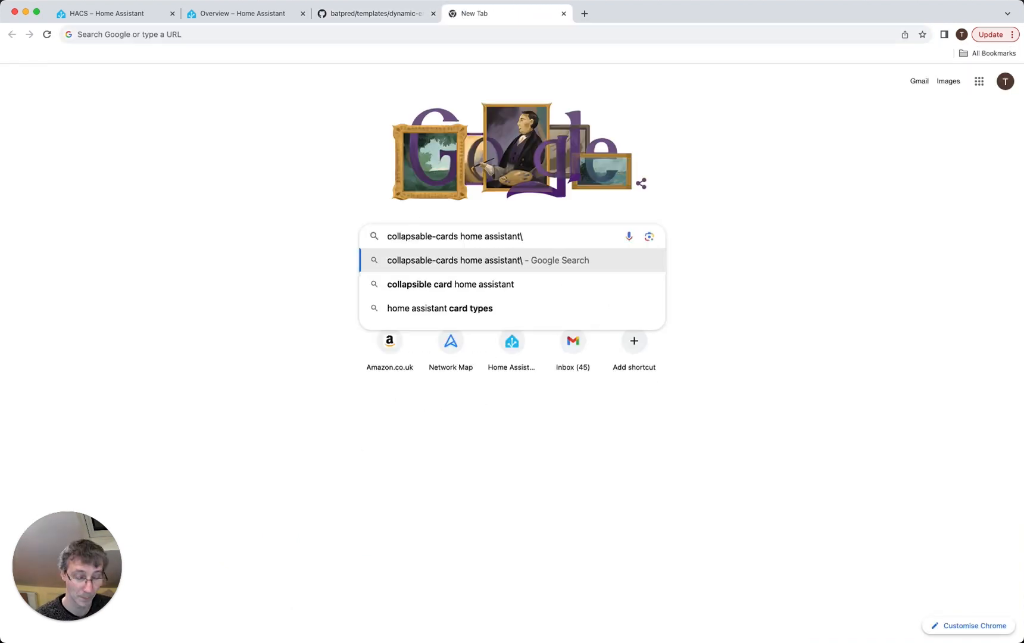
key("BackSpace")
key("Return")
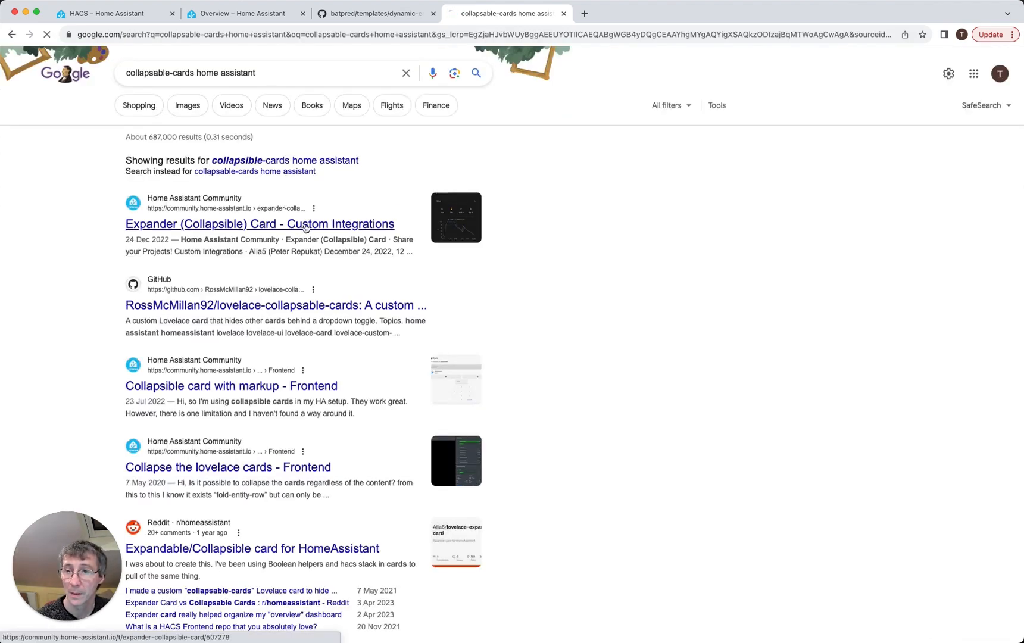
Find the lovelace-collapsable-cards GitHub repository in the search results, check its HACS installation instructions, and copy the repository URL
left_click(305, 226)
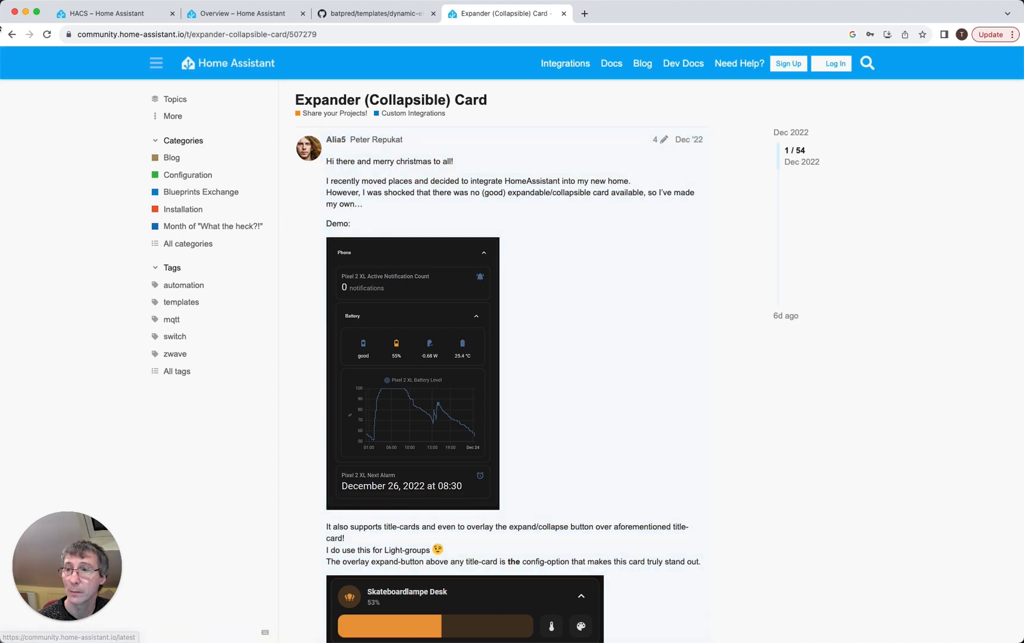
left_click(11, 34)
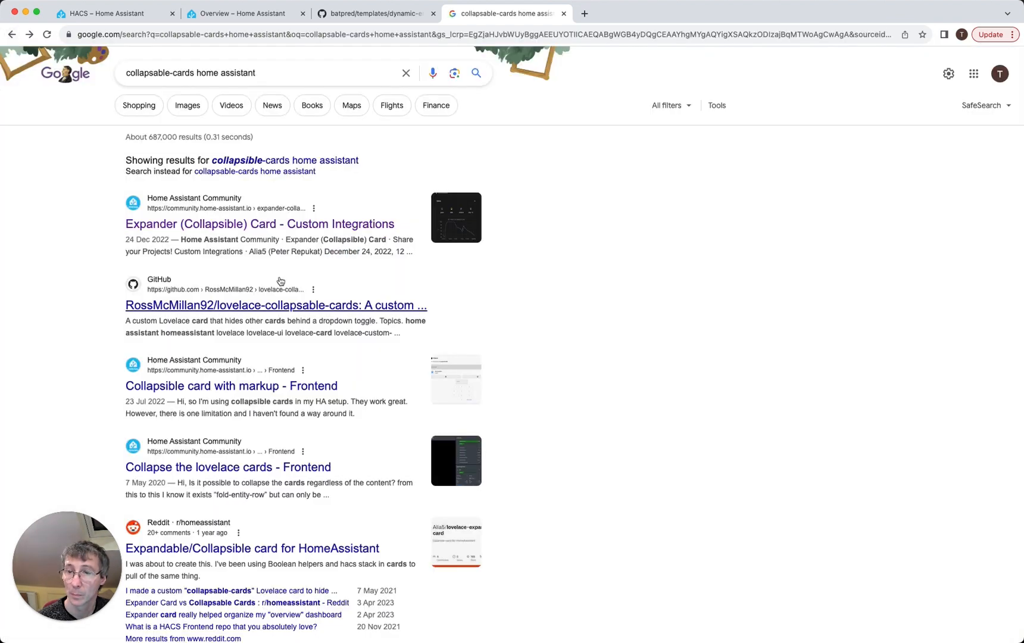
left_click(265, 306)
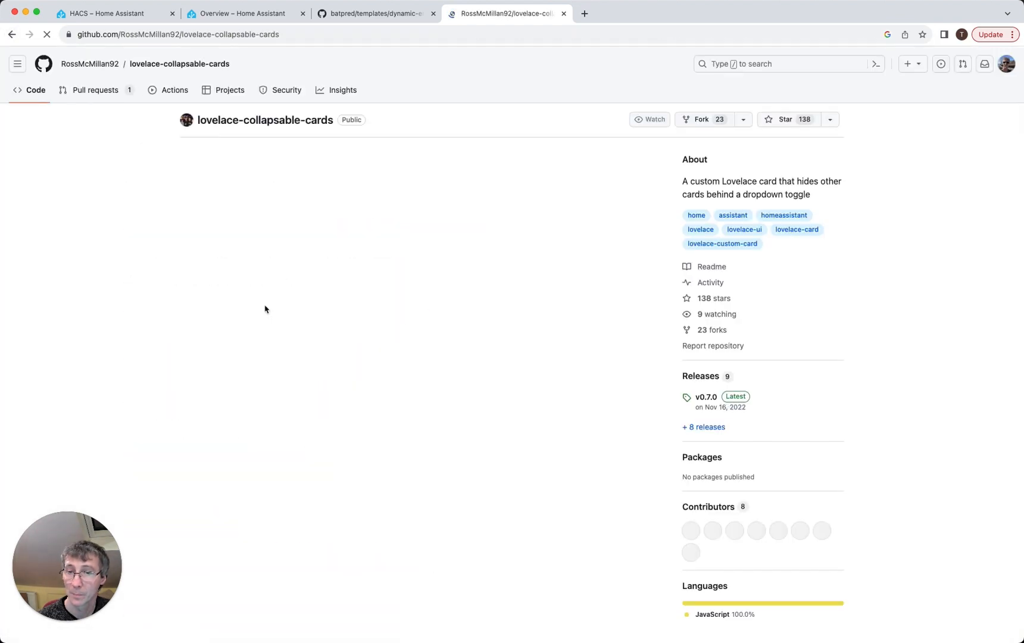
scroll(270, 308, "down", 5)
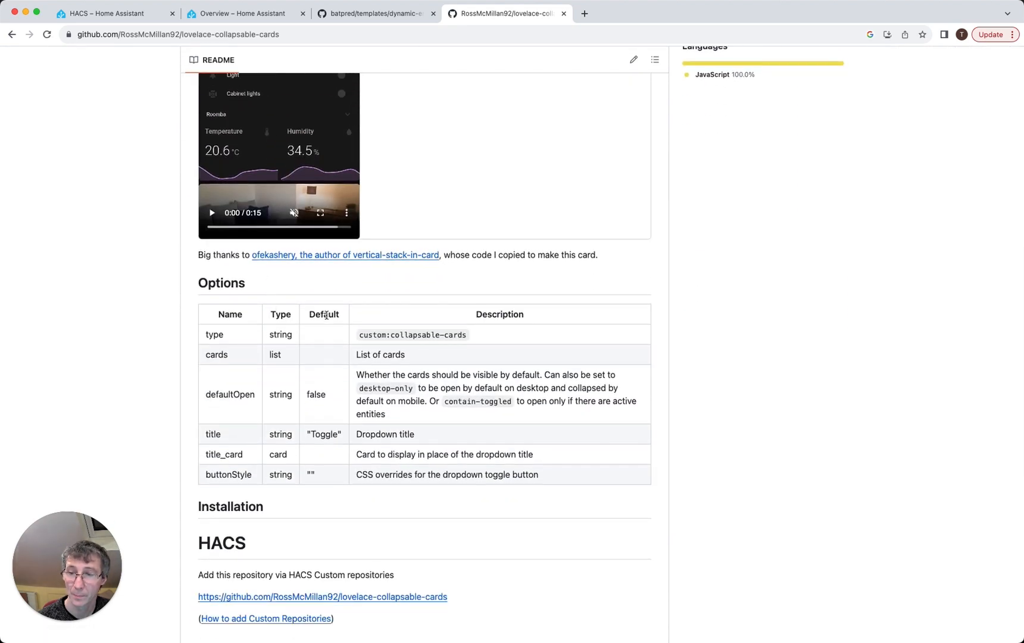
scroll(326, 318, "down", 3)
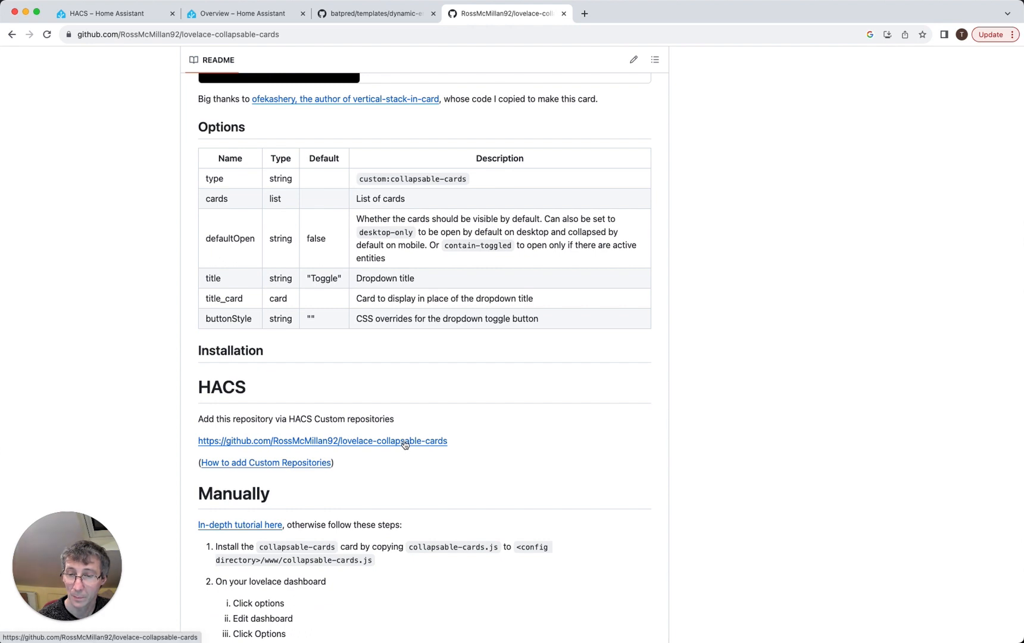
left_click(405, 442)
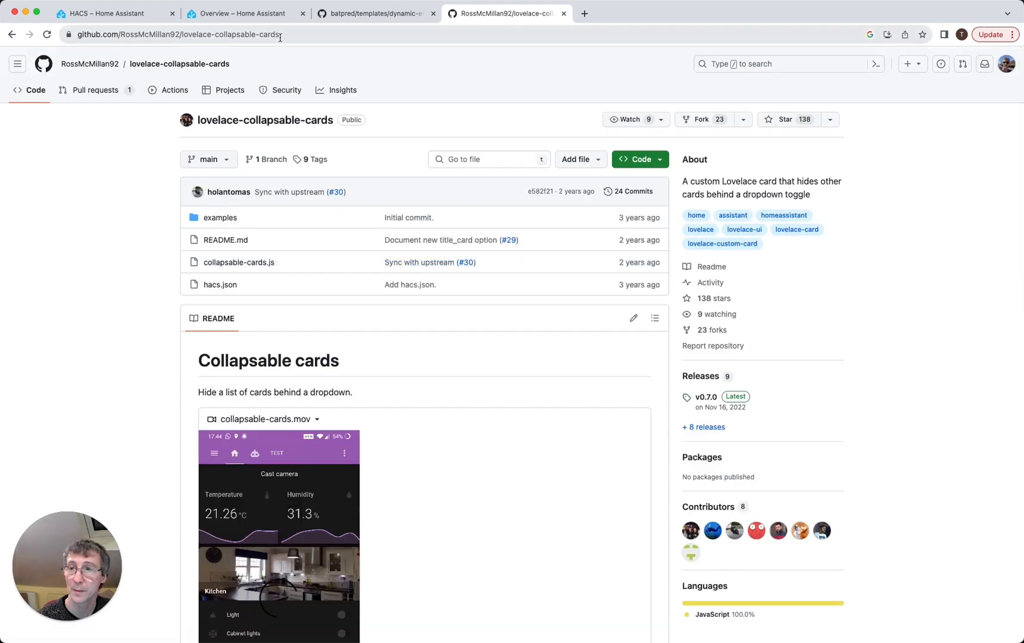
left_click(280, 34)
key("super+c")
Add the copied lovelace-collapsable-cards URL to HACS as a custom repository with category Lovelace
left_click(110, 16)
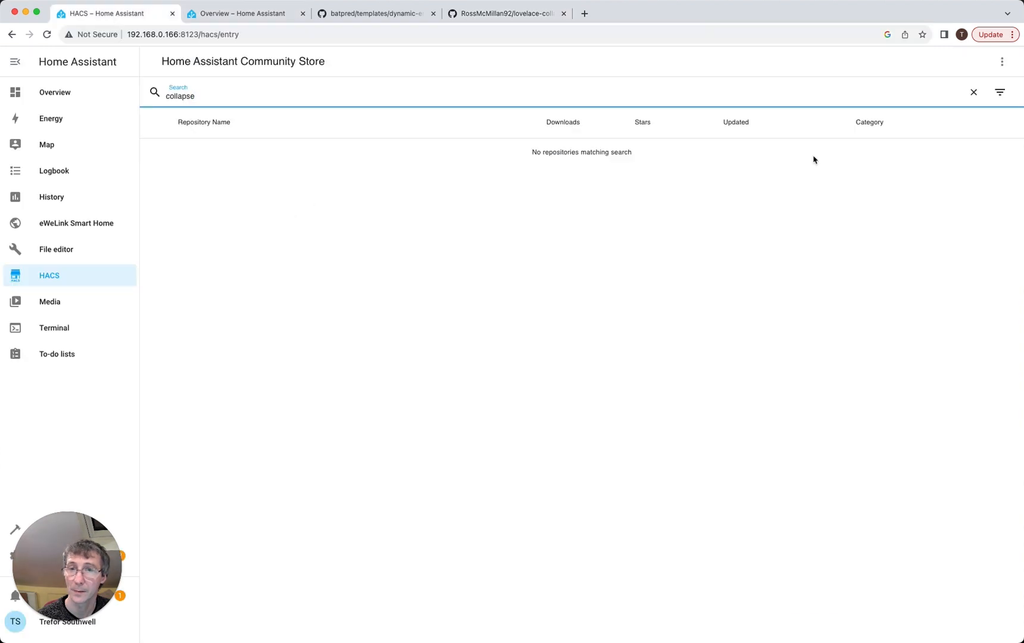
left_click(1004, 63)
left_click(619, 207)
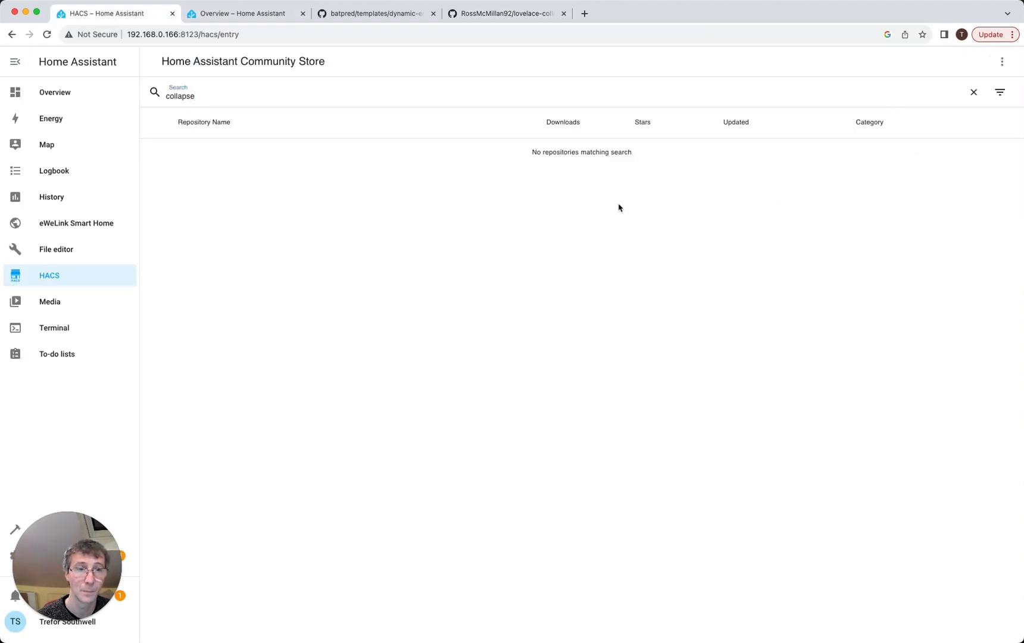
left_click(1001, 60)
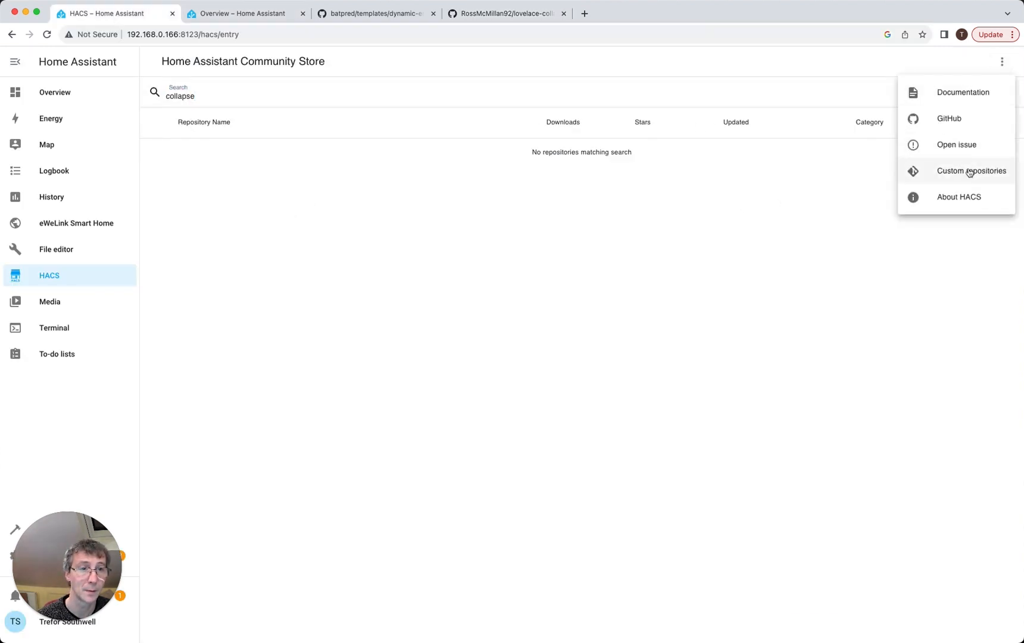
left_click(969, 170)
left_click(560, 323)
key("super+v")
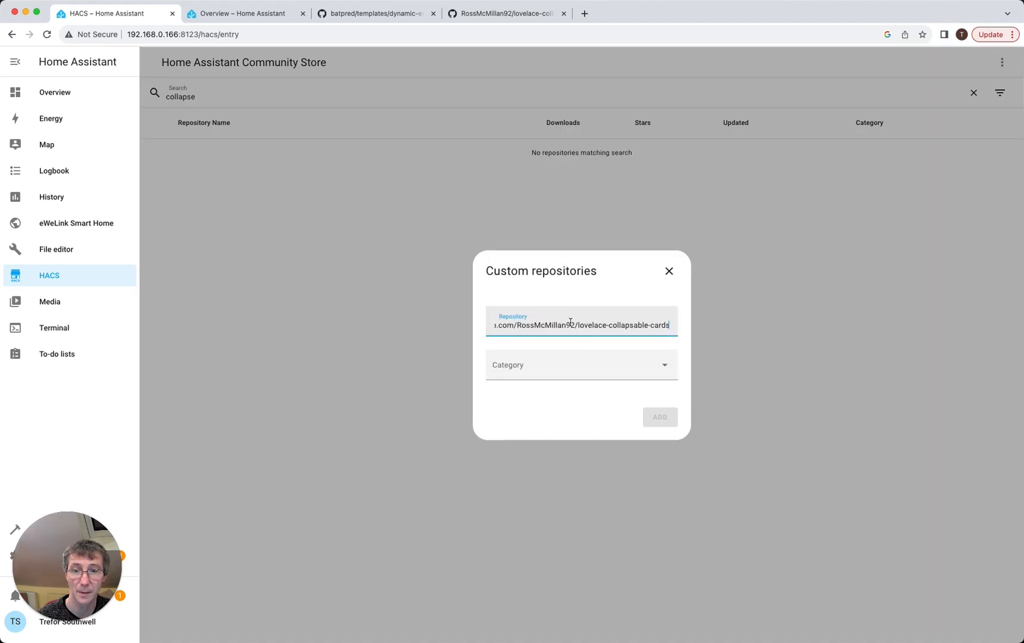
left_click(625, 363)
left_click(511, 450)
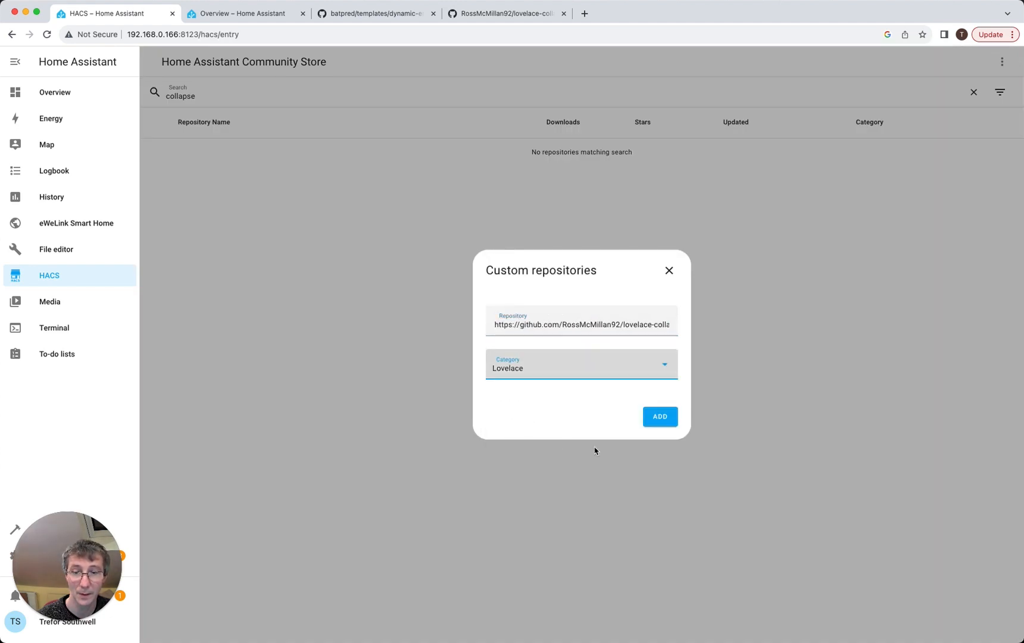
left_click(656, 421)
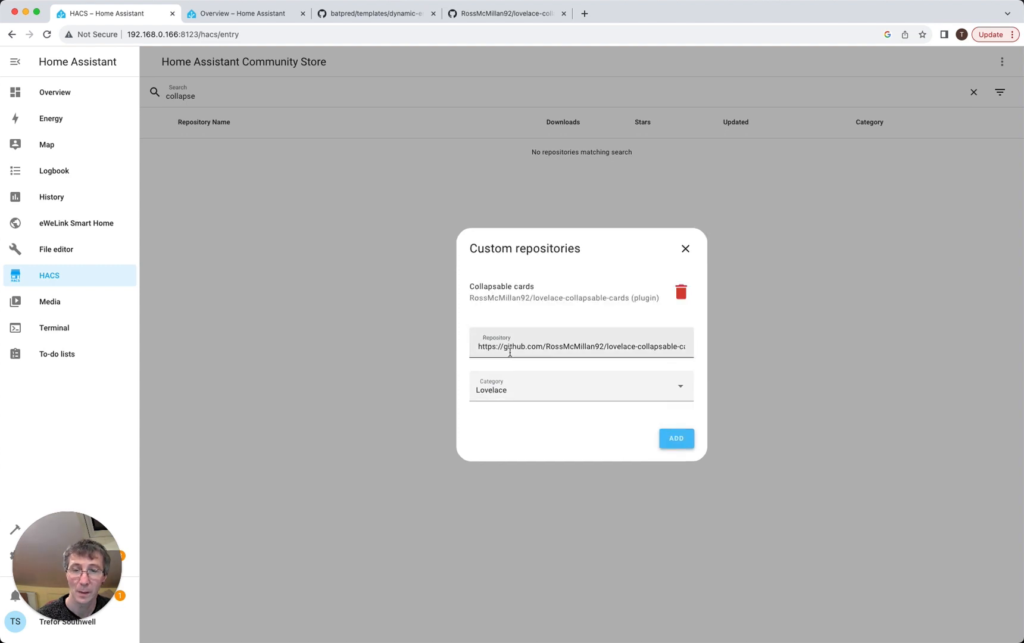
left_click(686, 248)
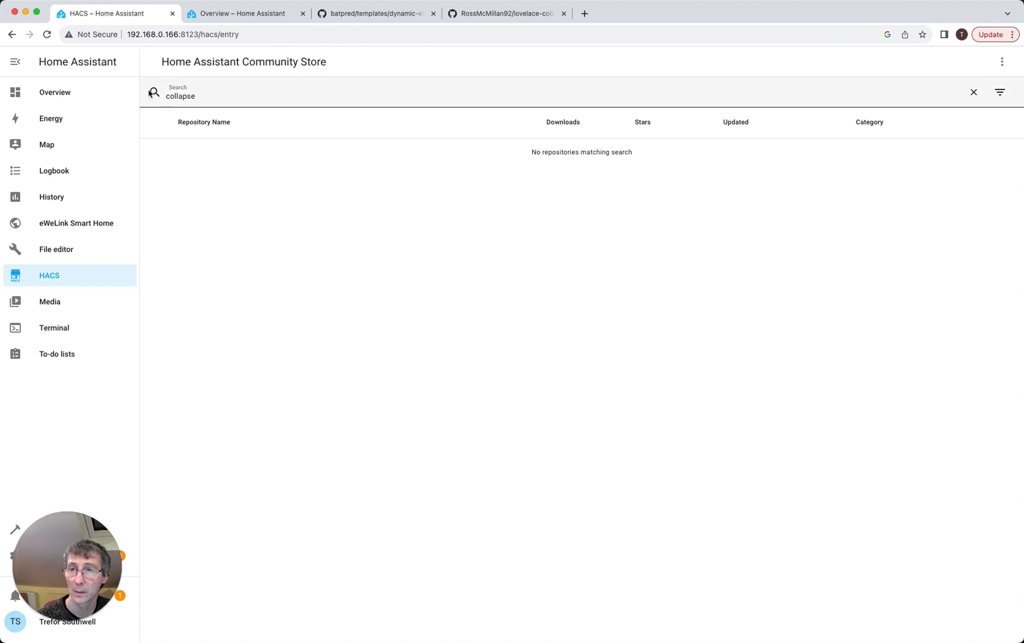
Clear the HACS store search, download Collapsable cards version v0.7.0, and reload the browser
left_click(974, 92)
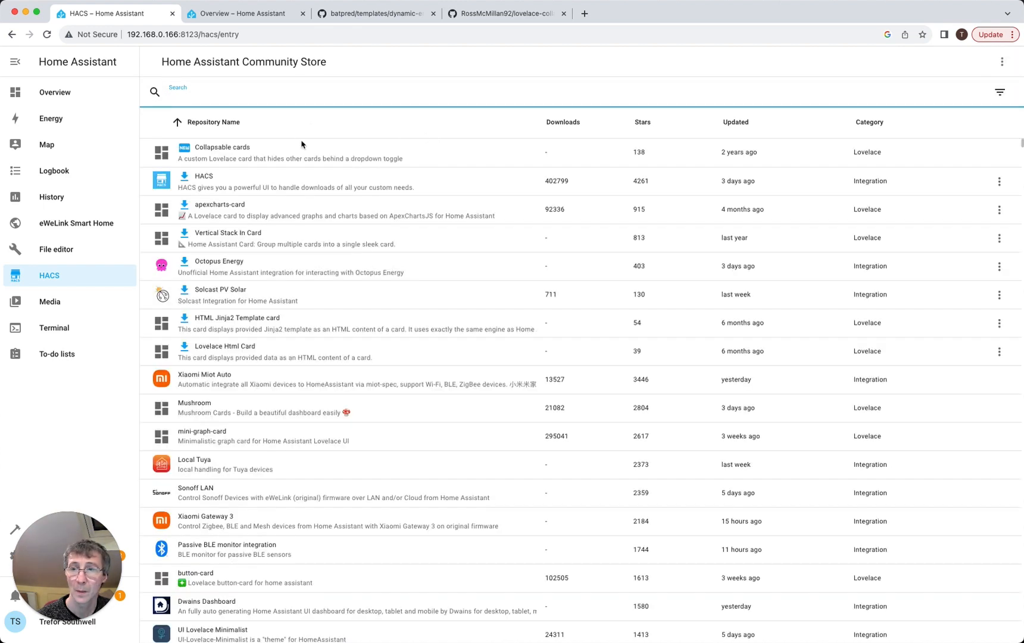
left_click(272, 155)
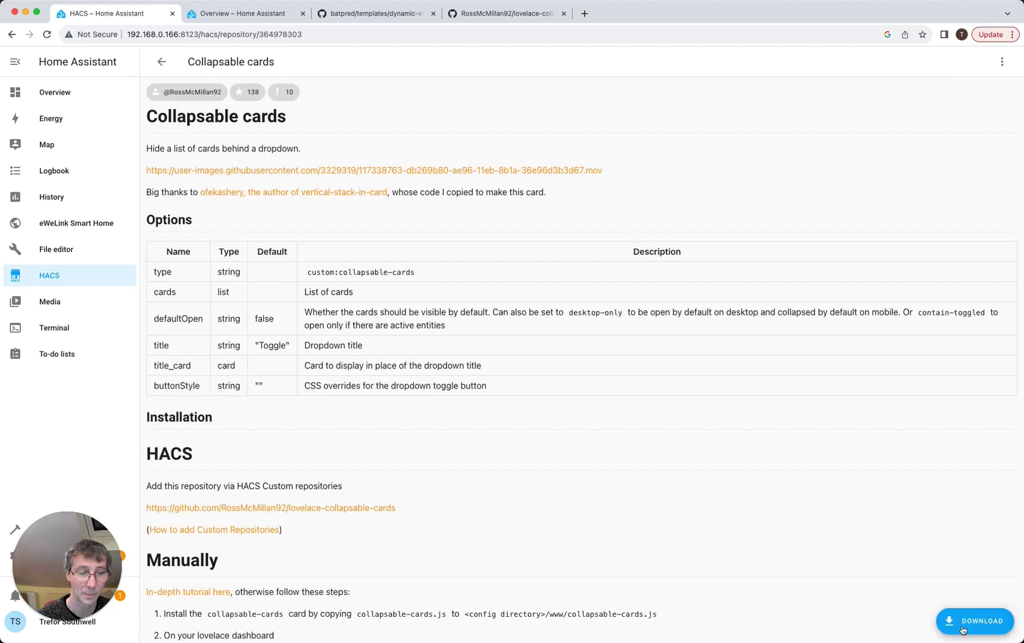
left_click(964, 628)
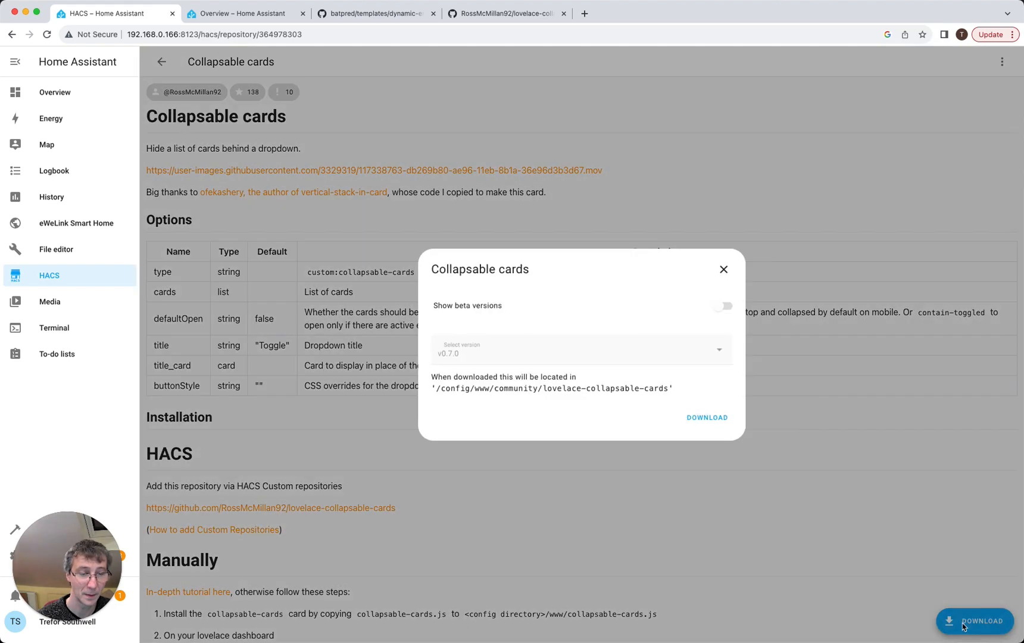
left_click(704, 419)
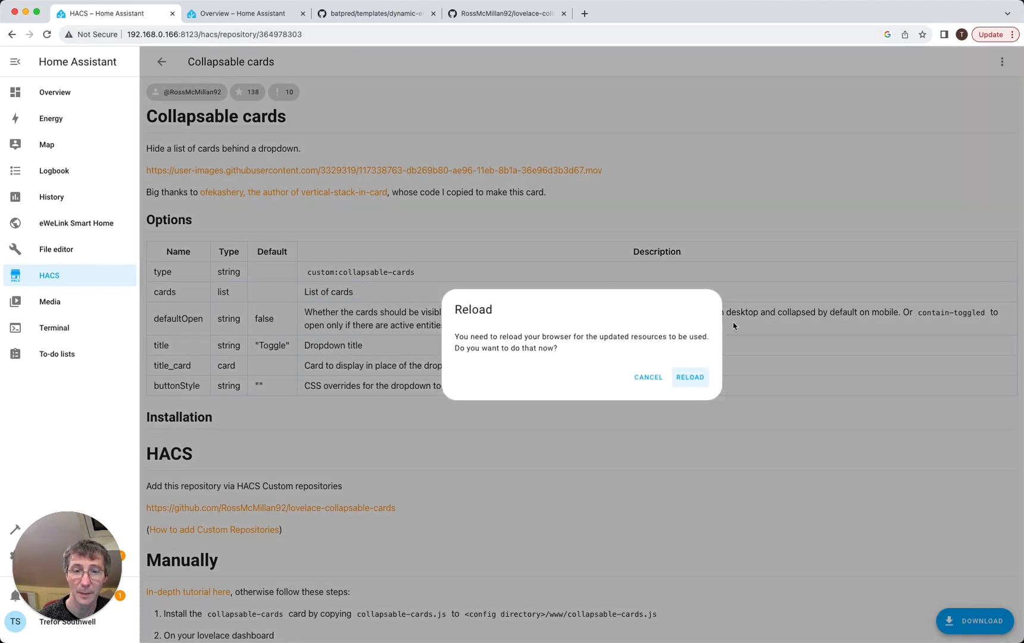
left_click(688, 379)
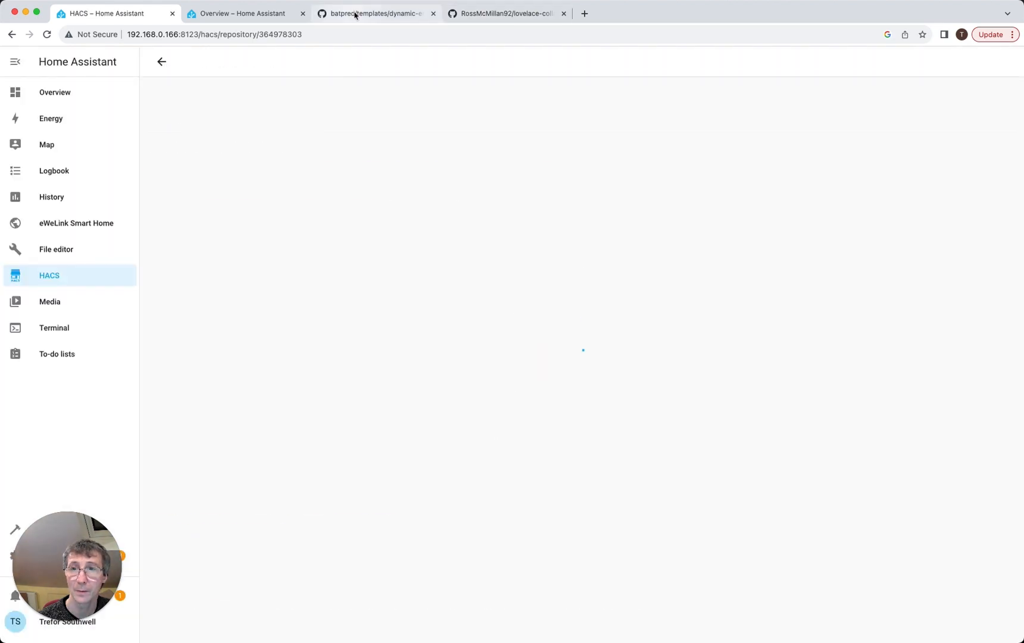
Copy the entire contents of dynamic-entities-card.yaml and put the Predbat view of the Overview dashboard into edit mode
left_click(354, 15)
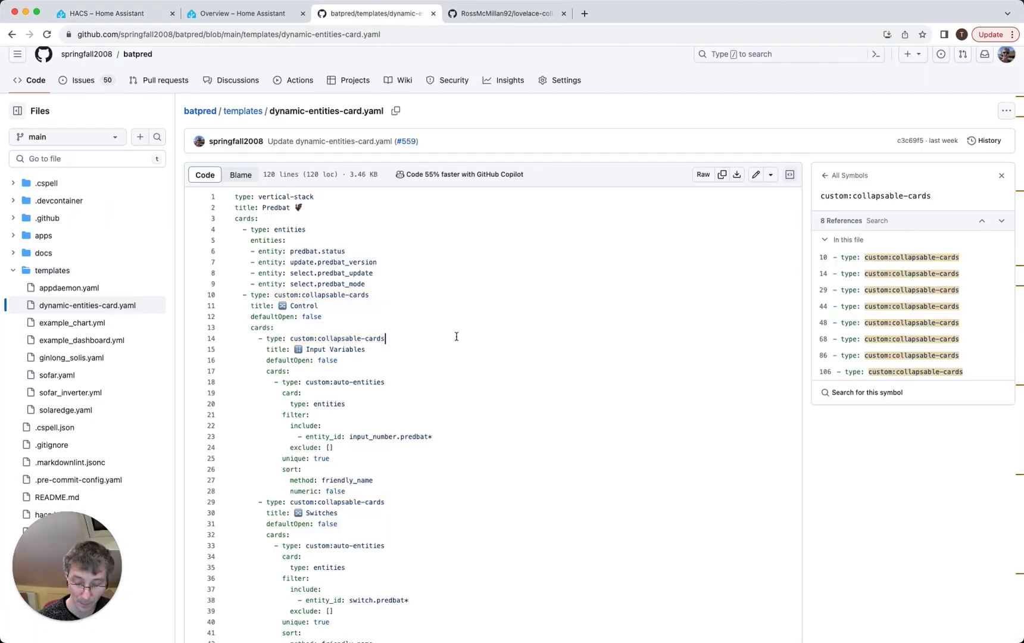
key("super+a")
left_click(113, 13)
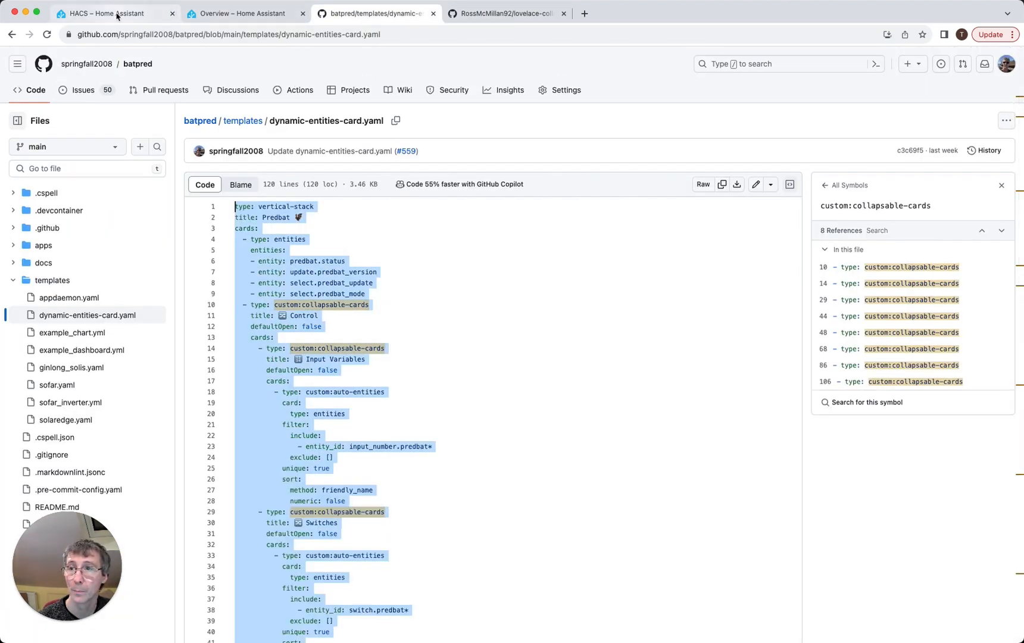
left_click(60, 87)
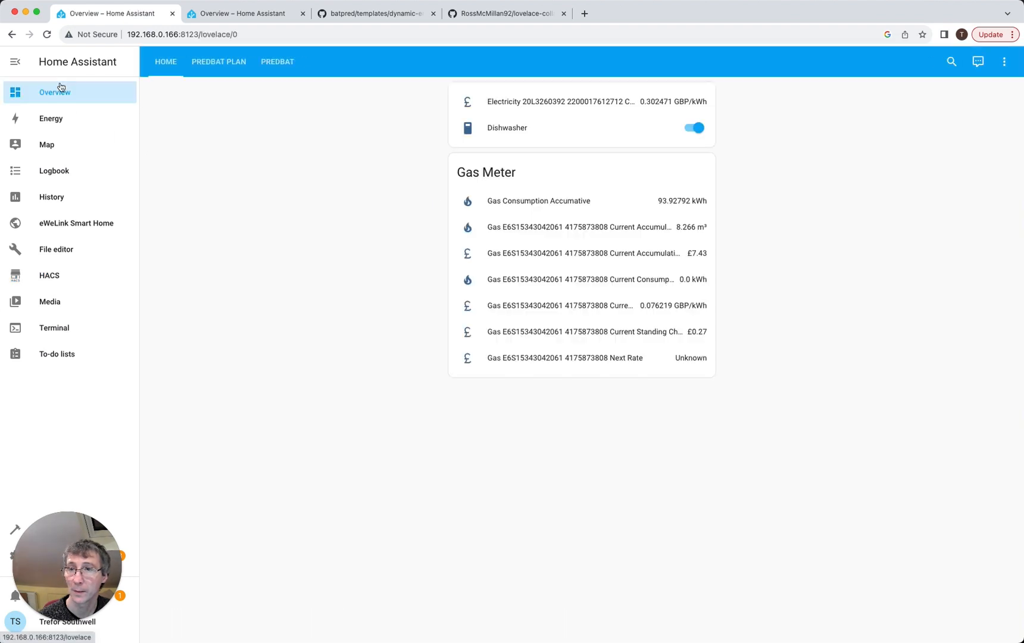
left_click(276, 62)
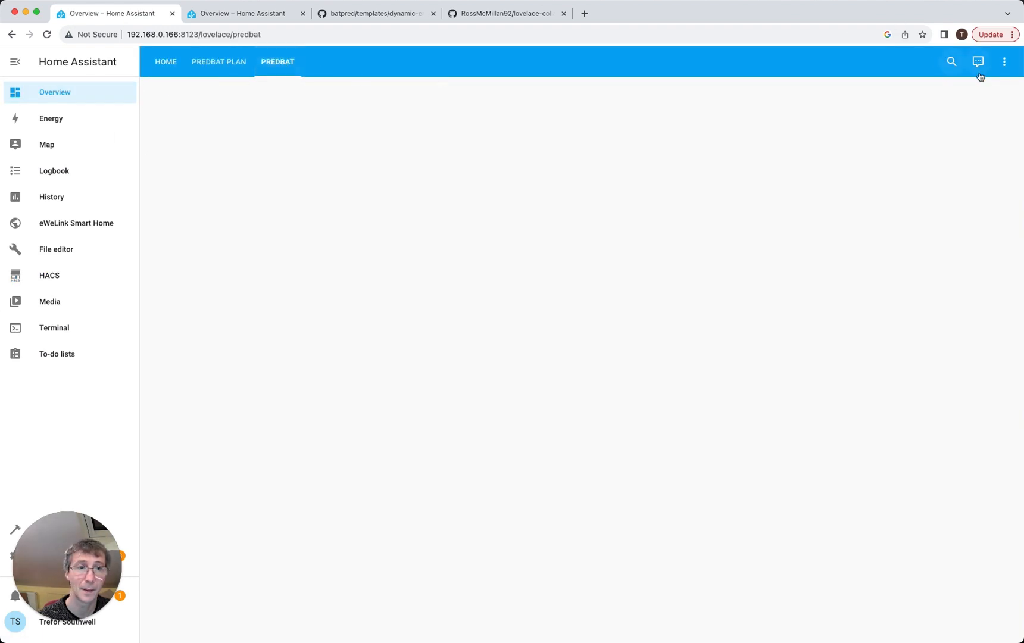
left_click(1004, 62)
left_click(977, 95)
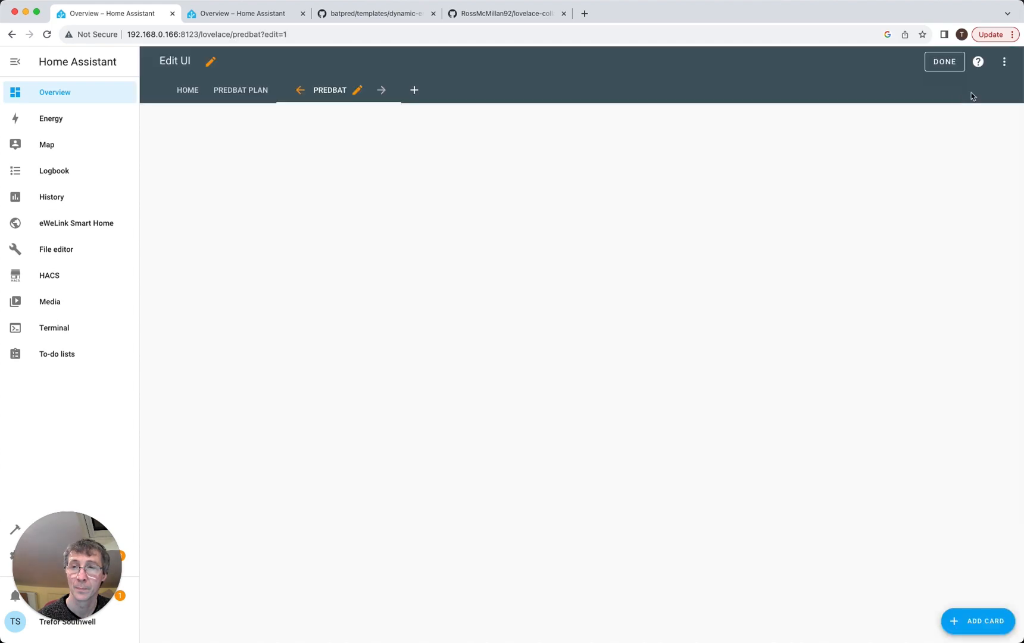
Add and save a manual card with the copied YAML in the Predbat view, and expand its Control and Input Variables sections
left_click(970, 635)
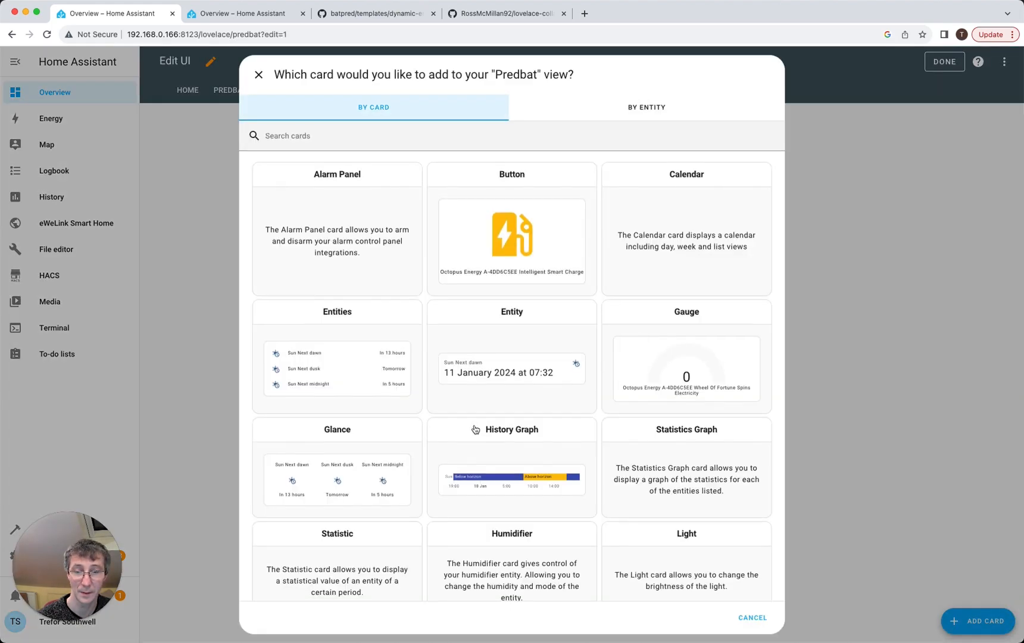
scroll(511, 452, "down", 10)
left_click(514, 549)
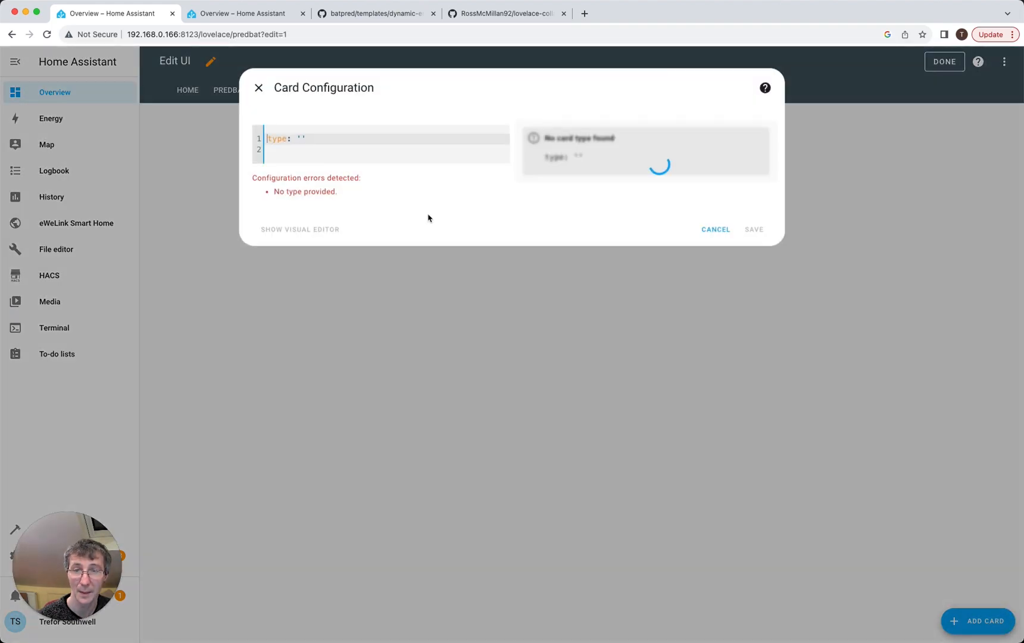
triple_click(380, 136)
key("super+v")
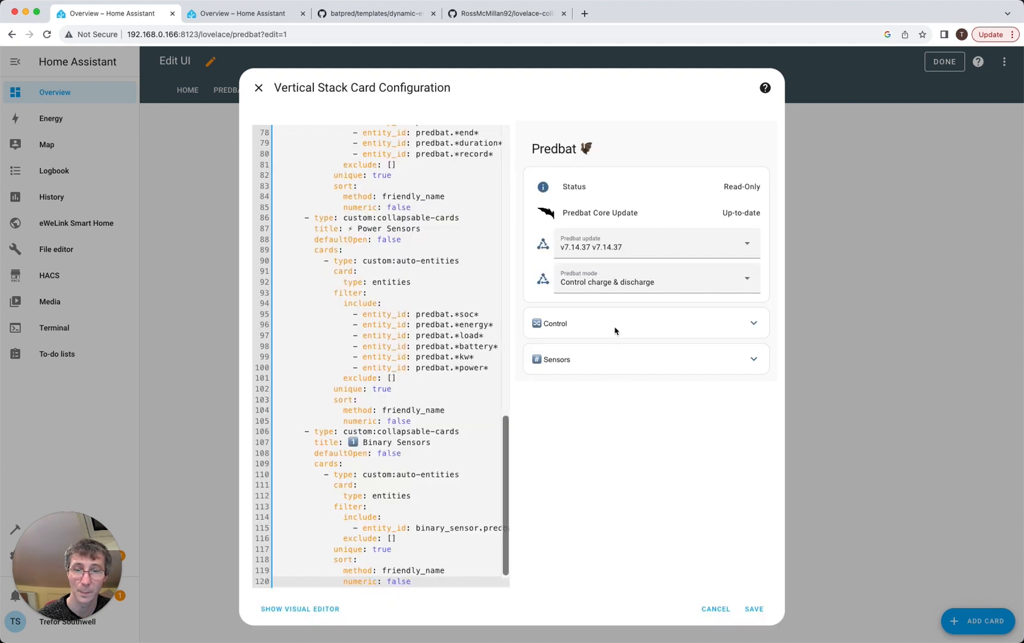
left_click(751, 609)
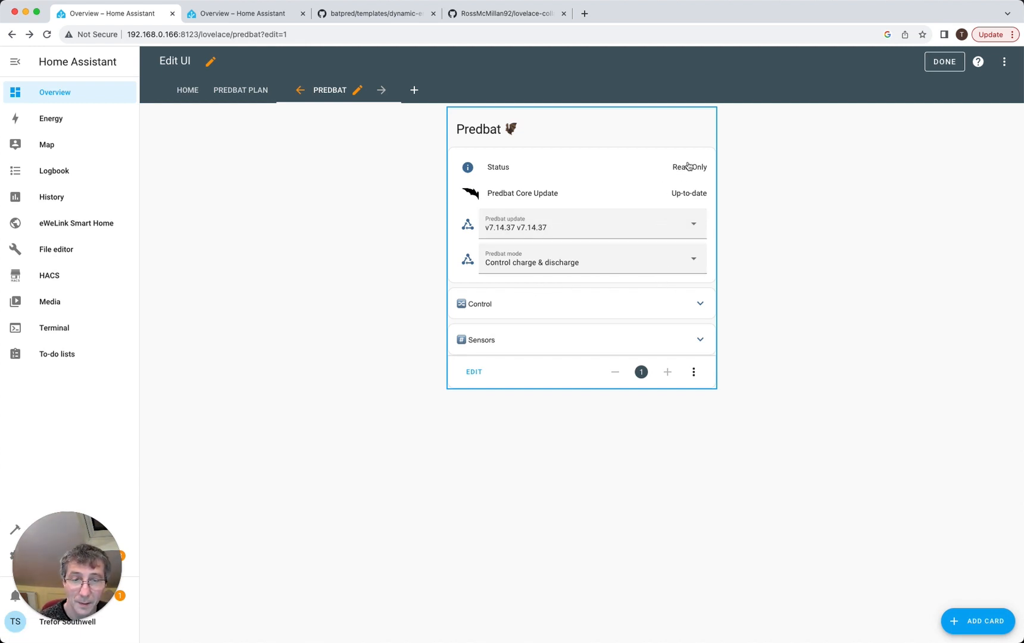
left_click(700, 305)
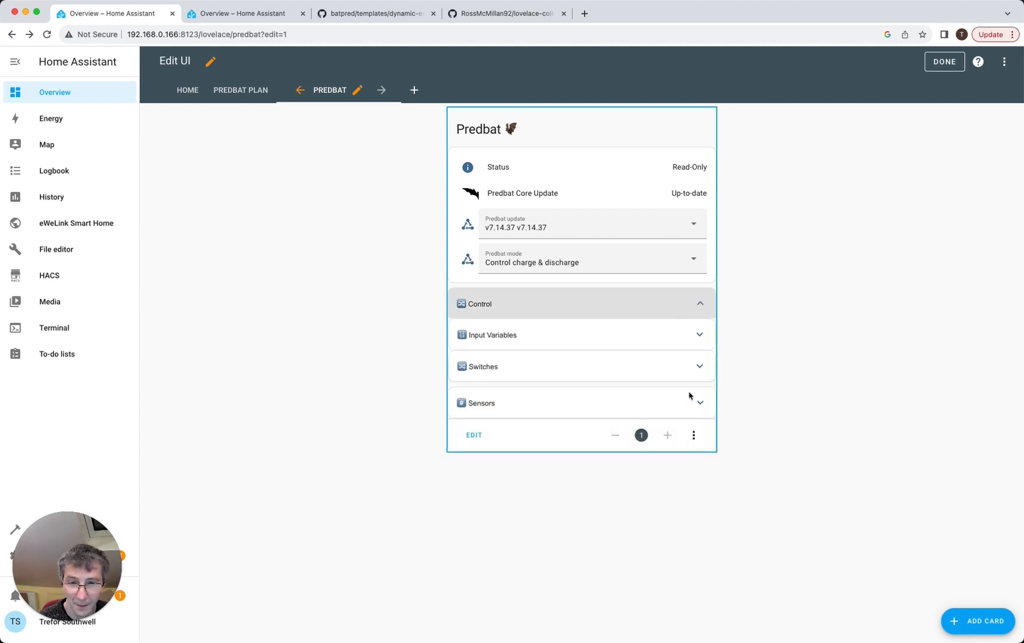
left_click(700, 336)
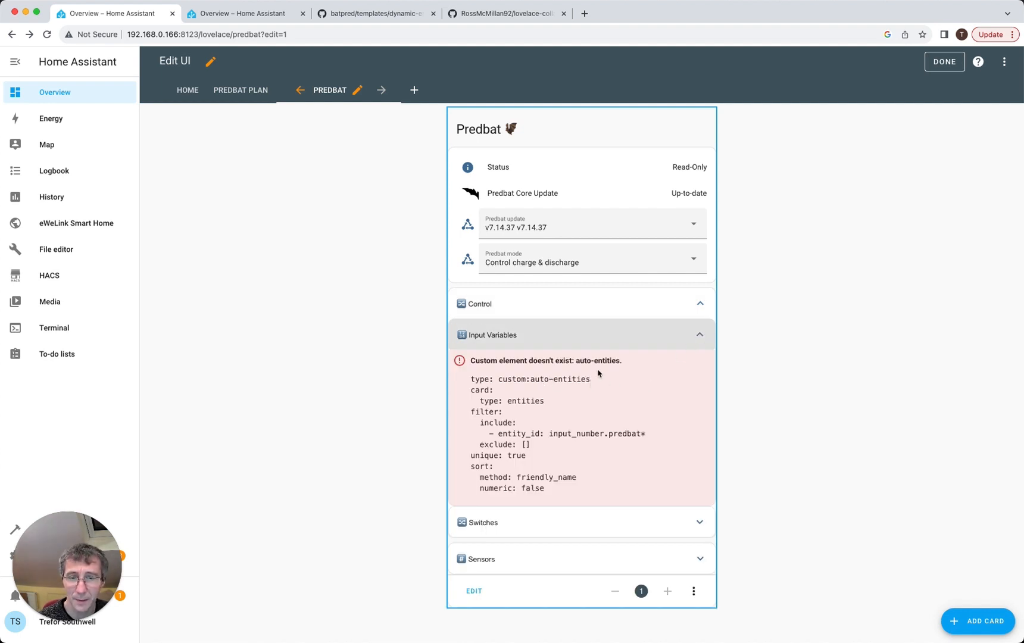
Search the HACS store for "auto en"
left_click(65, 278)
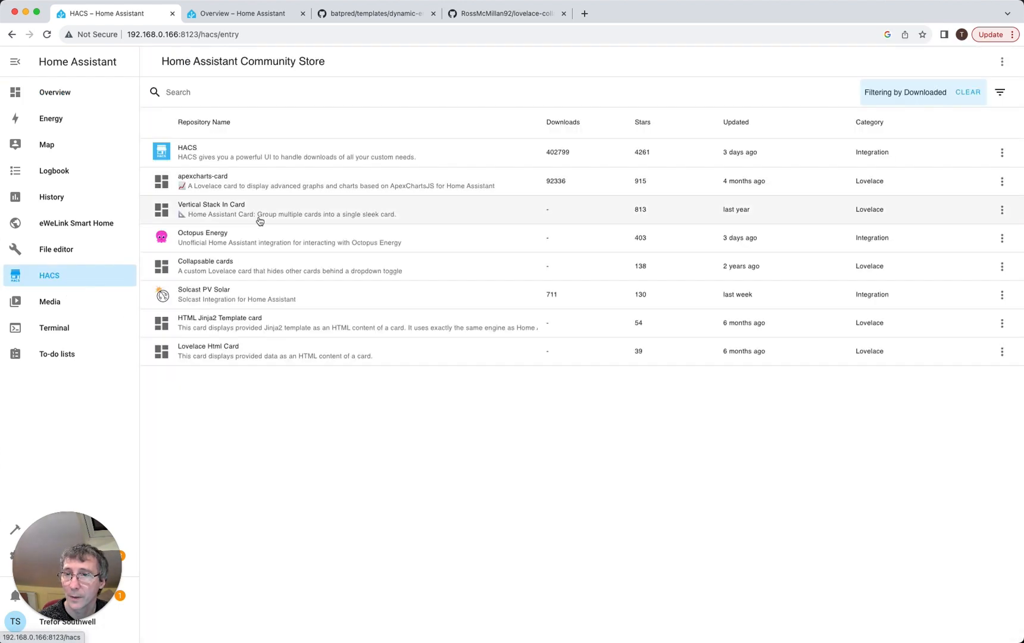
left_click(224, 94)
type("a")
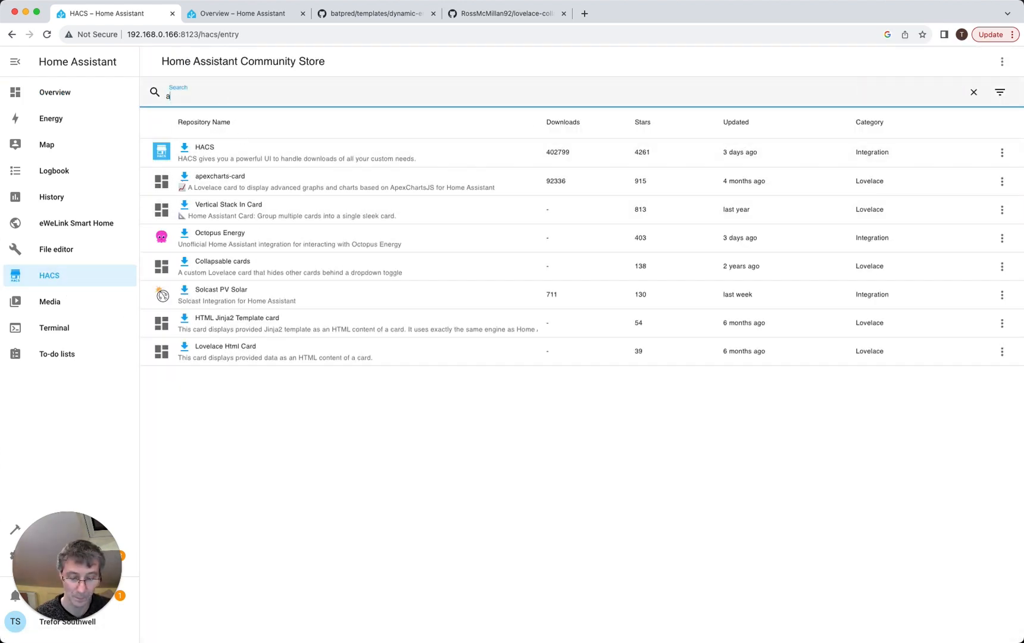
type("uto en")
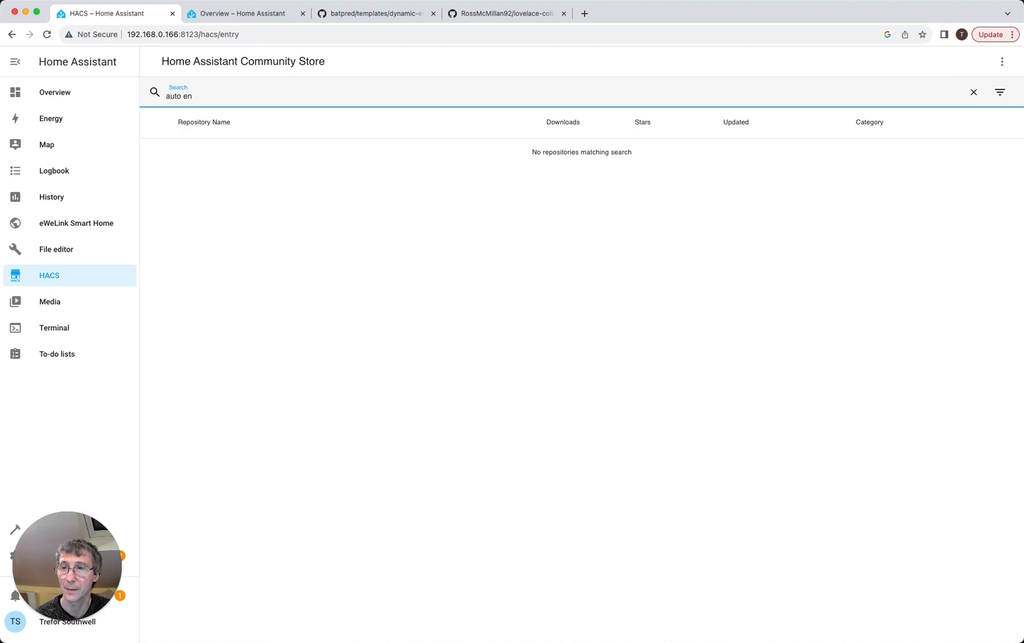
Search the web for "home assistant auto entities card" and open the lovelace-auto-entities GitHub repository
left_click(376, 14)
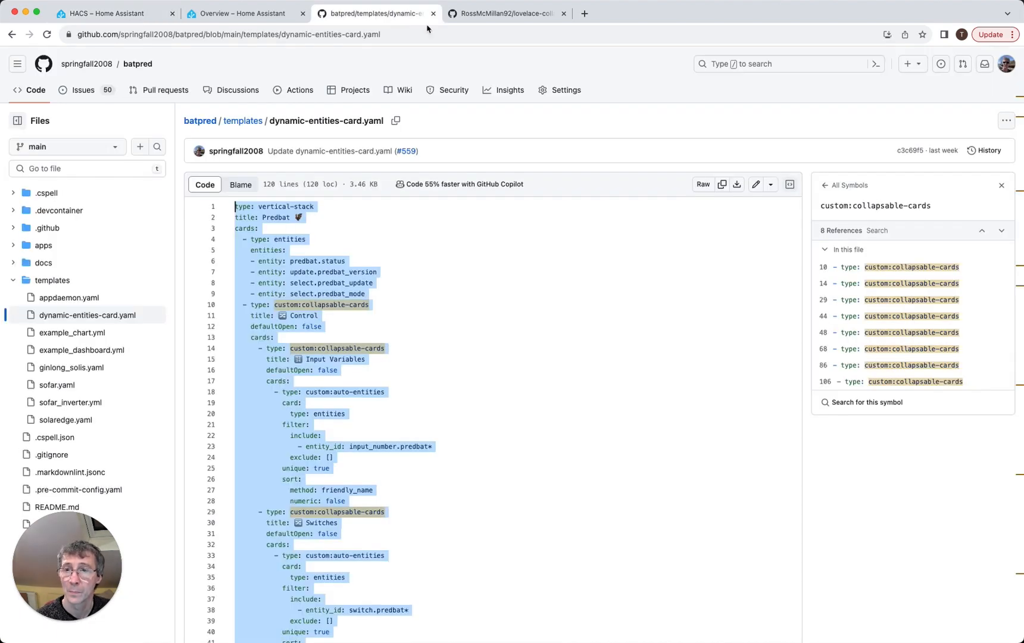
left_click(494, 14)
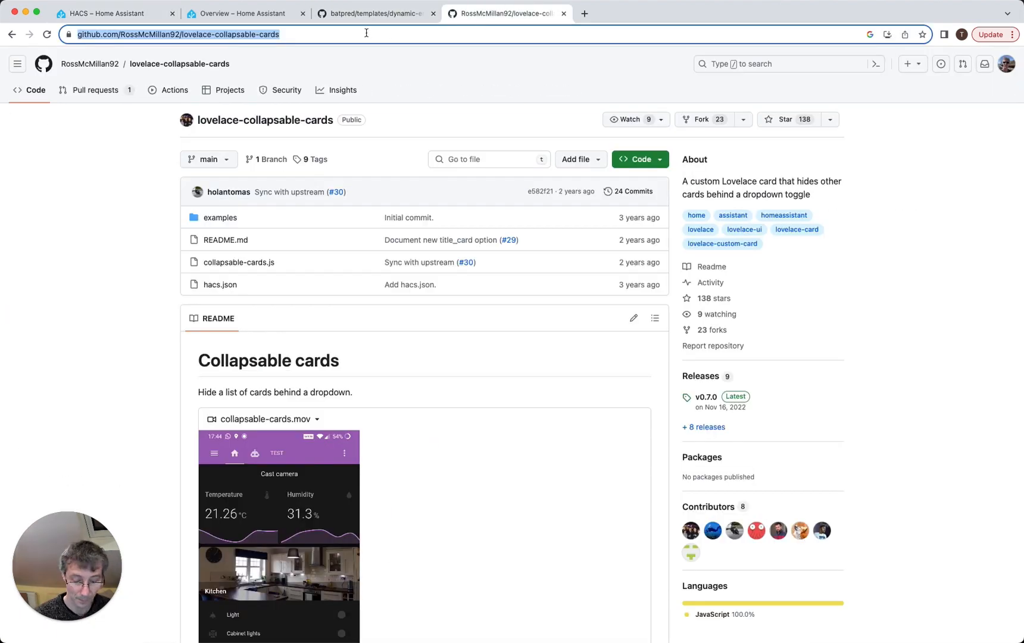
type("home ass")
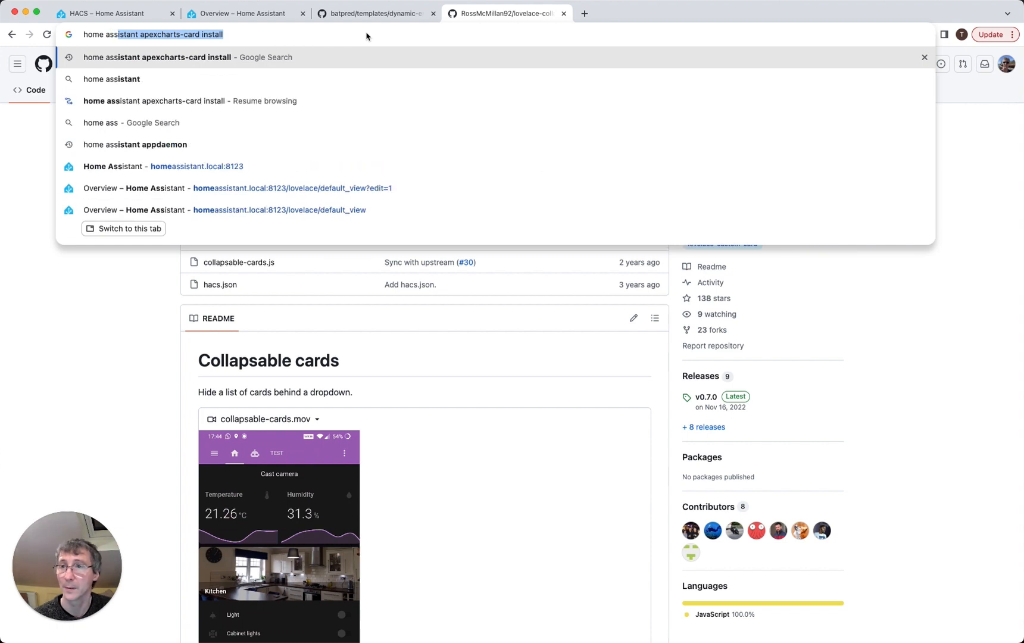
key("Right")
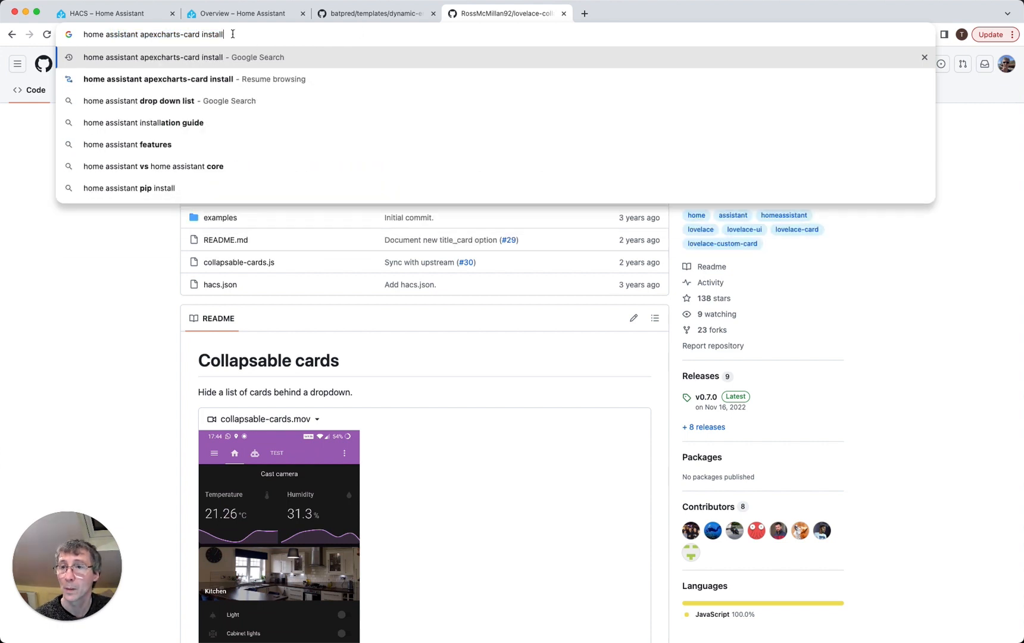
left_click_drag(232, 34, 149, 37)
type("auto e")
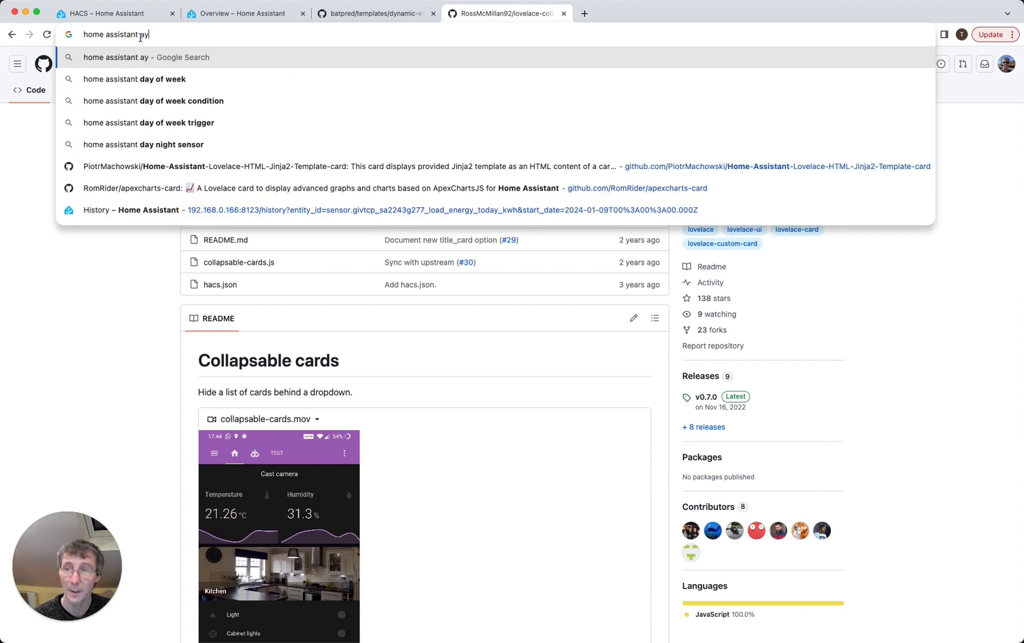
type("ntities card")
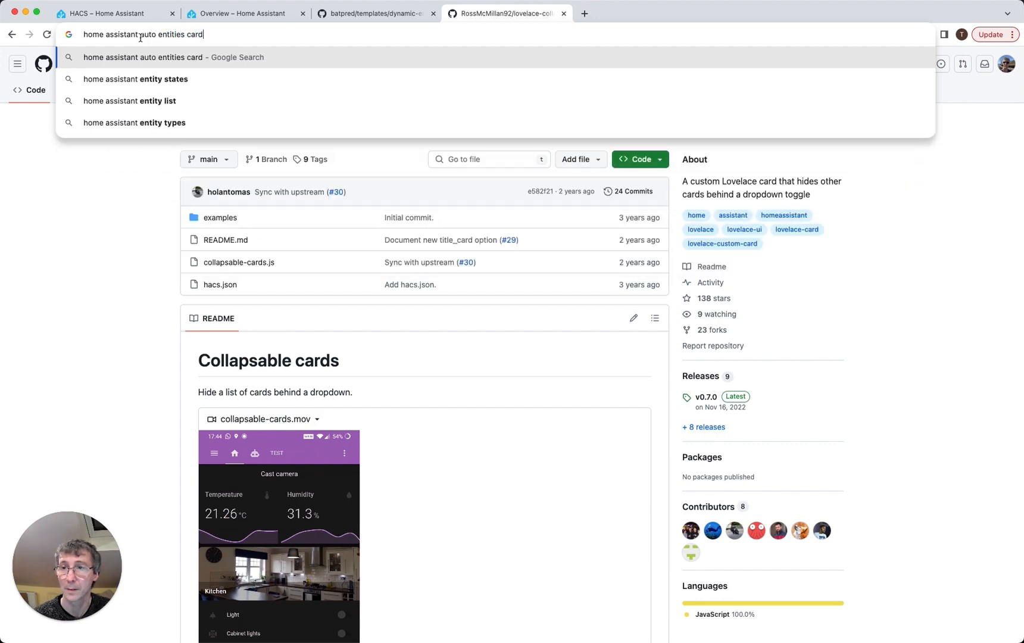
key("Return")
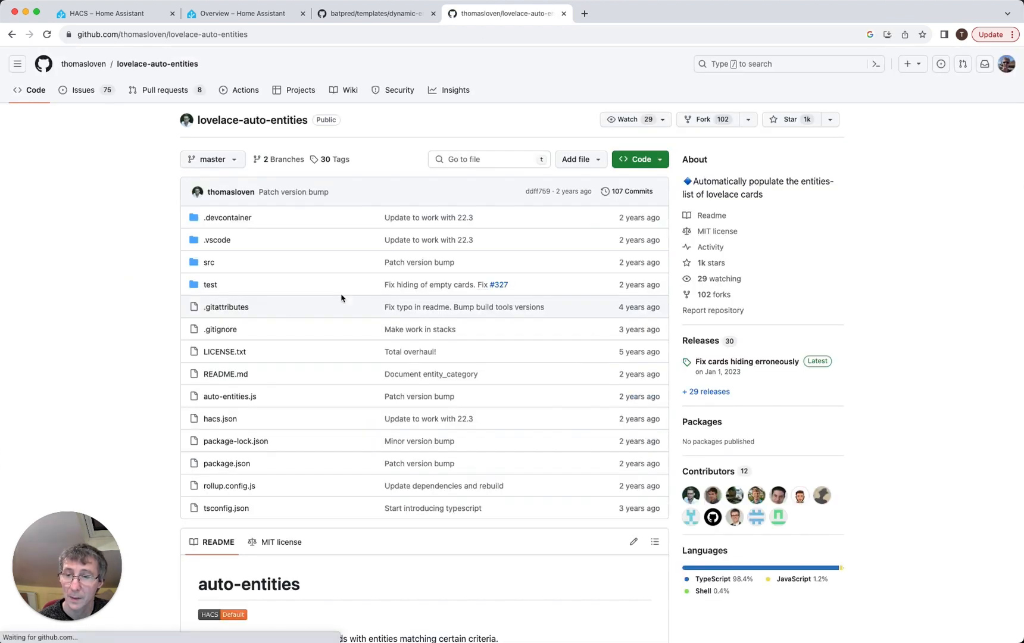
Look through the auto-entities README and copy the repository's web address
scroll(343, 297, "down", 3)
scroll(343, 298, "down", 6)
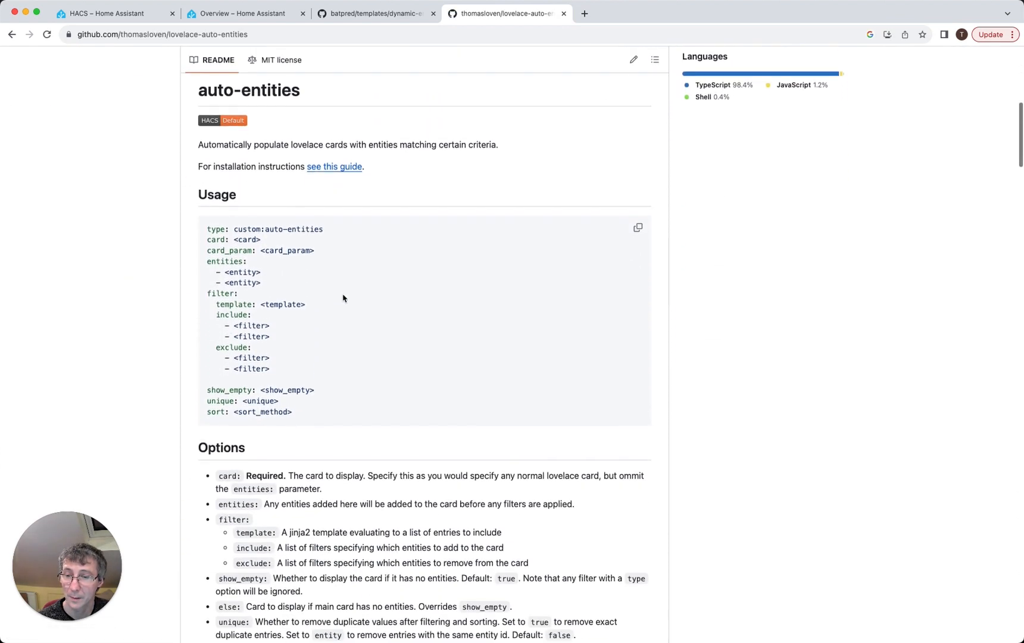
scroll(343, 297, "down", 10)
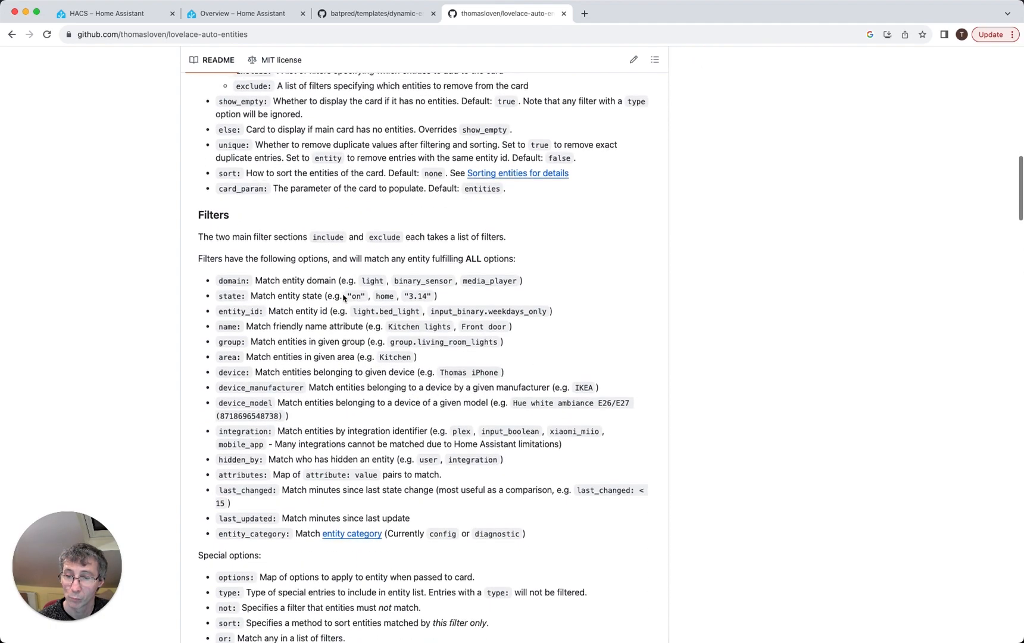
scroll(343, 298, "down", 4)
scroll(343, 297, "up", 15)
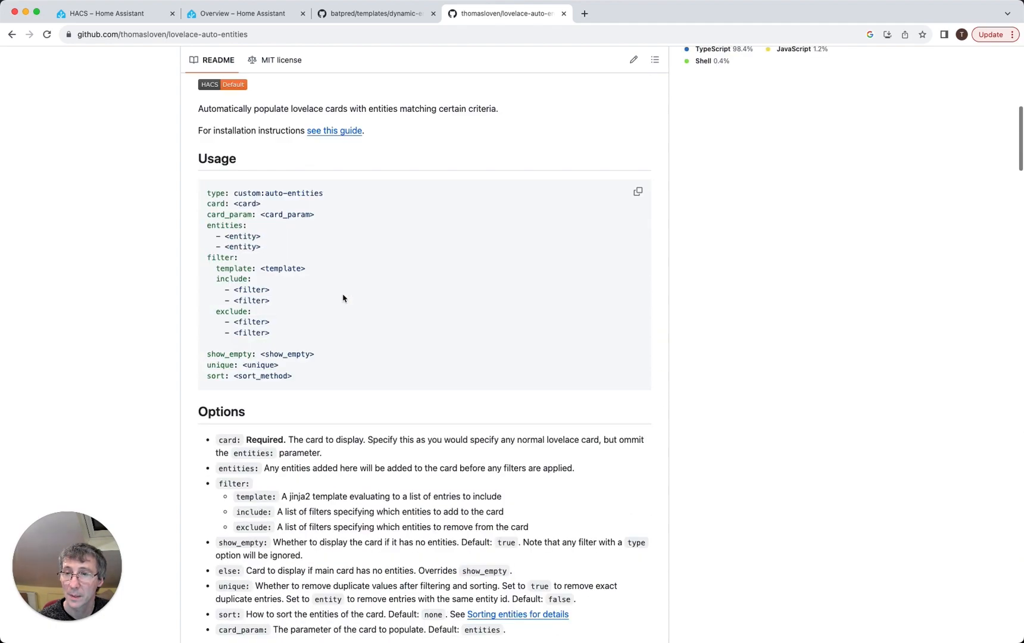
scroll(343, 298, "up", 3)
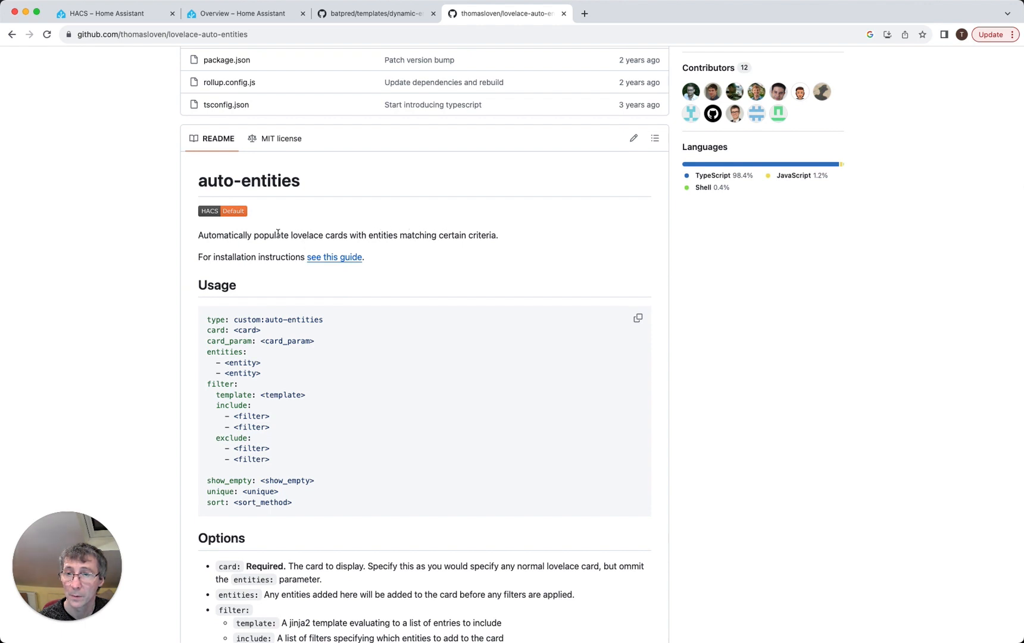
left_click(277, 34)
key("super+c")
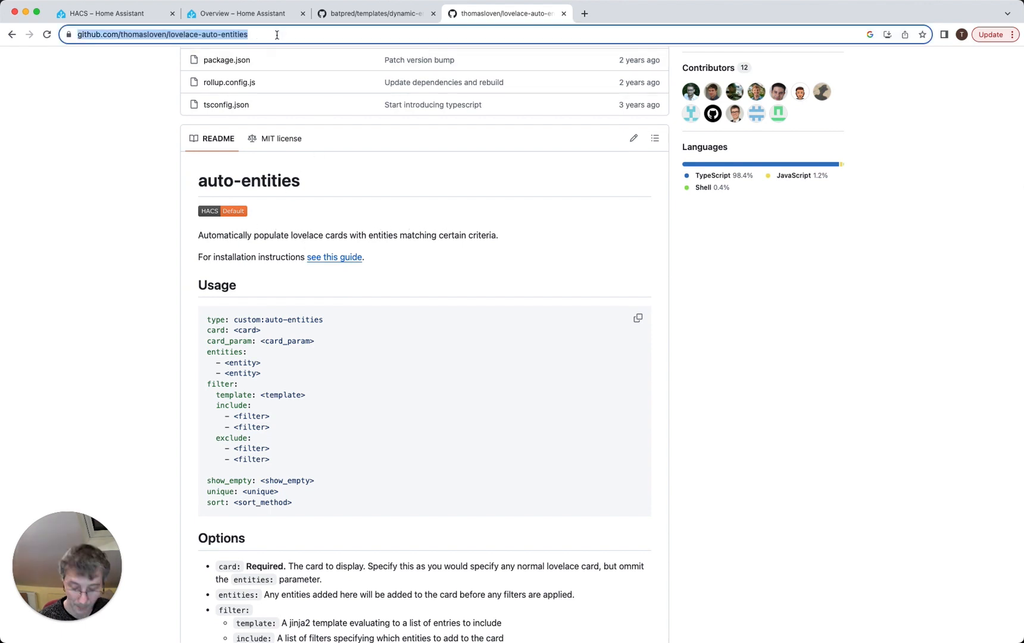
Return to the HACS store and search it for "auto e"
left_click(108, 15)
left_click(200, 93)
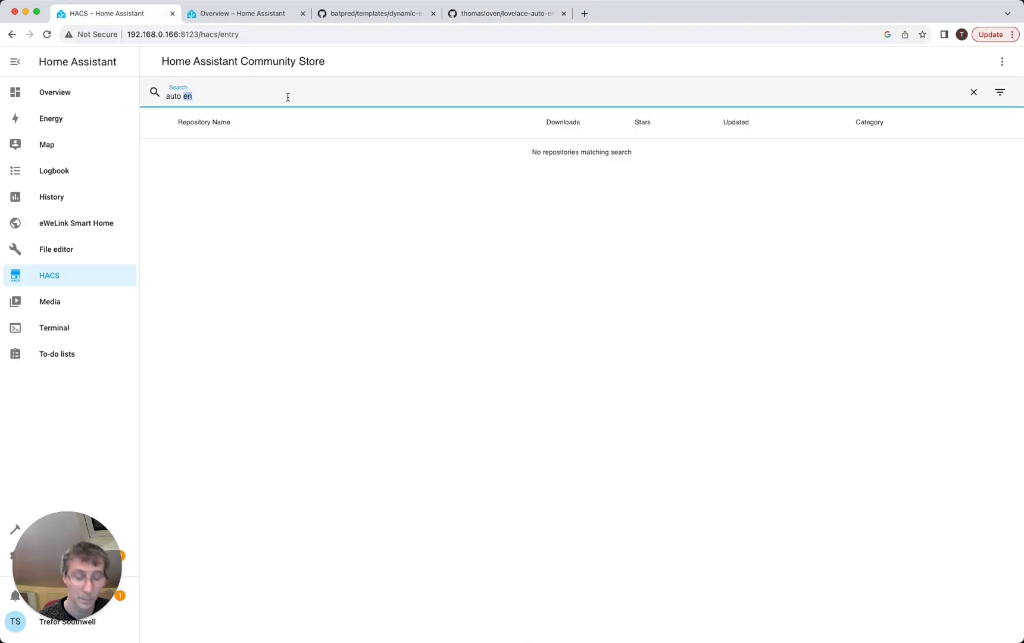
key("BackSpace")
key("BackSpace")
key("BackSpace")
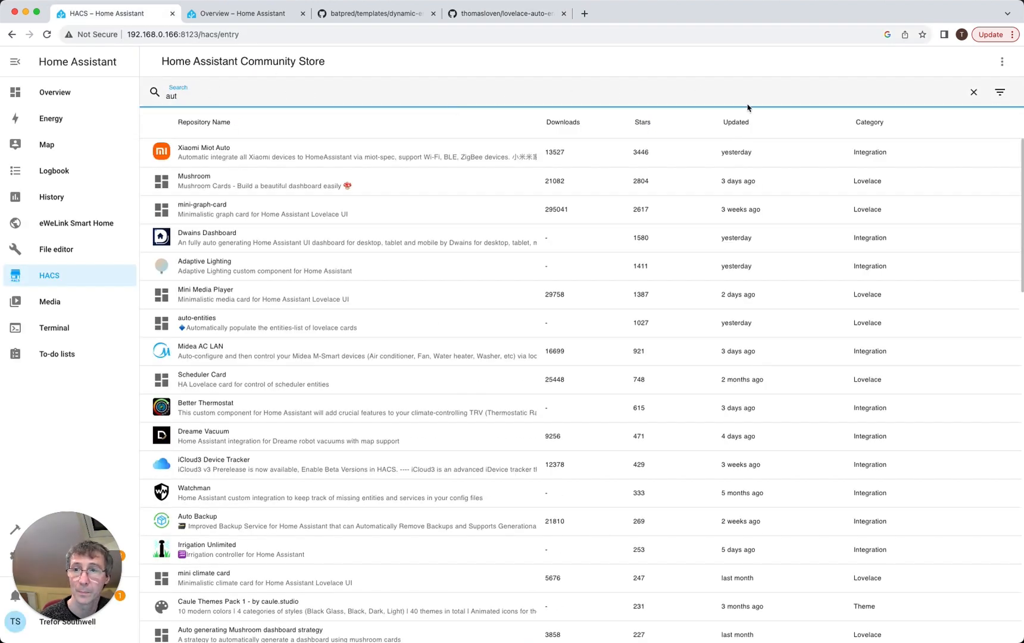
type("o e")
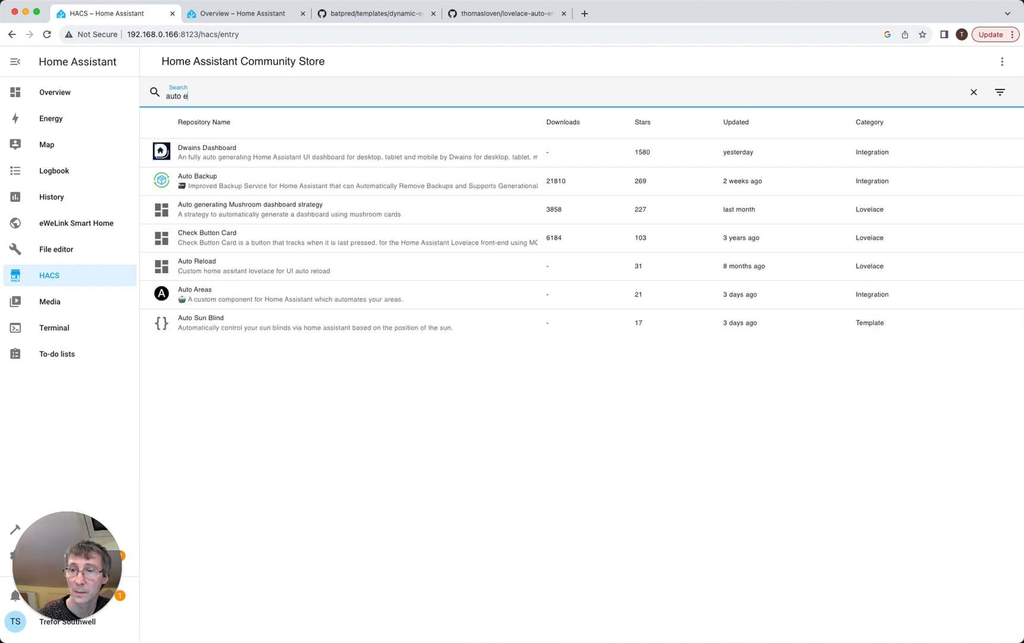
Try to add the copied lovelace-auto-entities address as a custom repository in the Lovelace category, and close the custom repositories dialog
left_click(1003, 61)
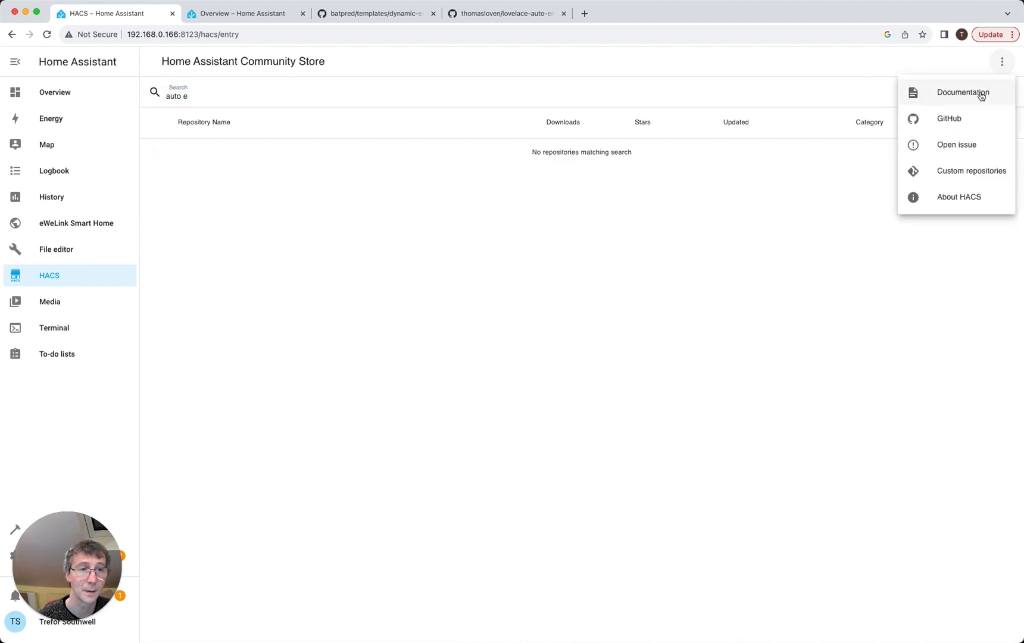
left_click(975, 171)
left_click(549, 349)
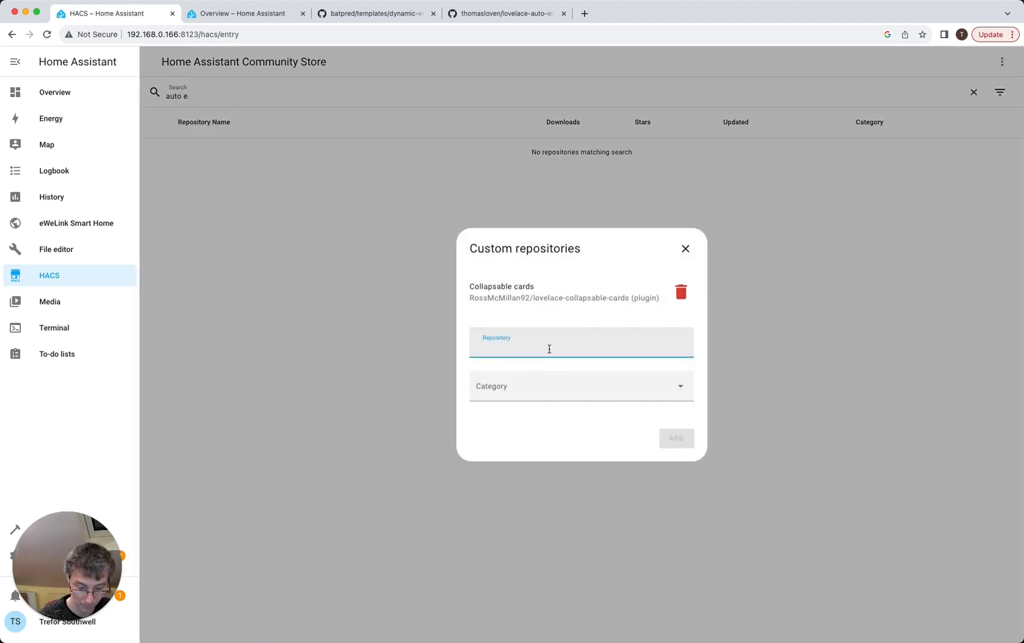
key("super+v")
left_click(563, 389)
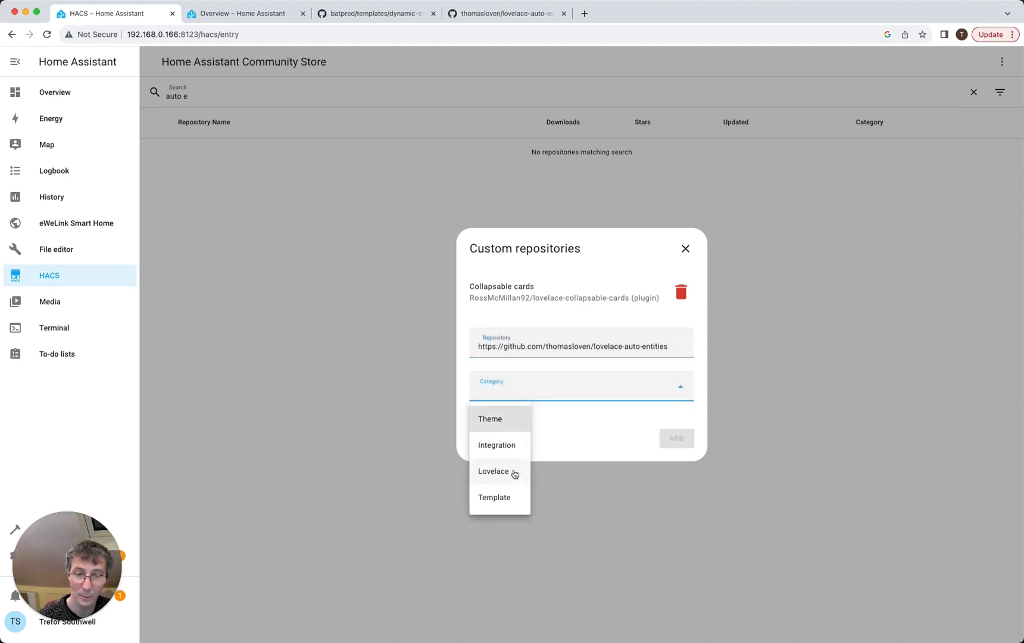
left_click(514, 474)
left_click(681, 450)
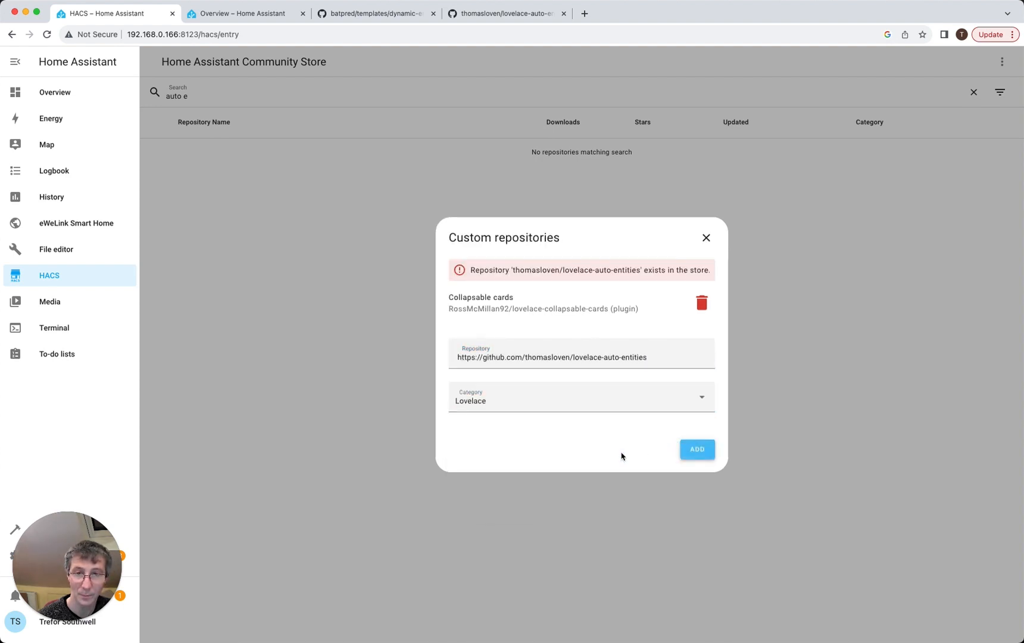
left_click(706, 238)
Search the HACS store for "auto-en" and open the auto-entities repository page
left_click(197, 89)
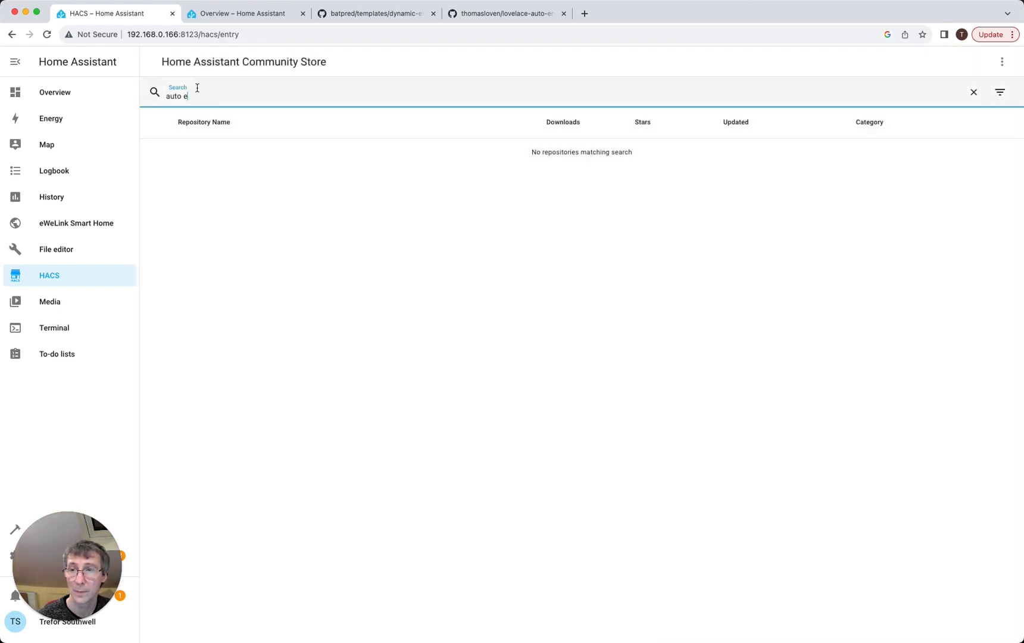
key("BackSpace")
key("BackSpace")
type("ueb")
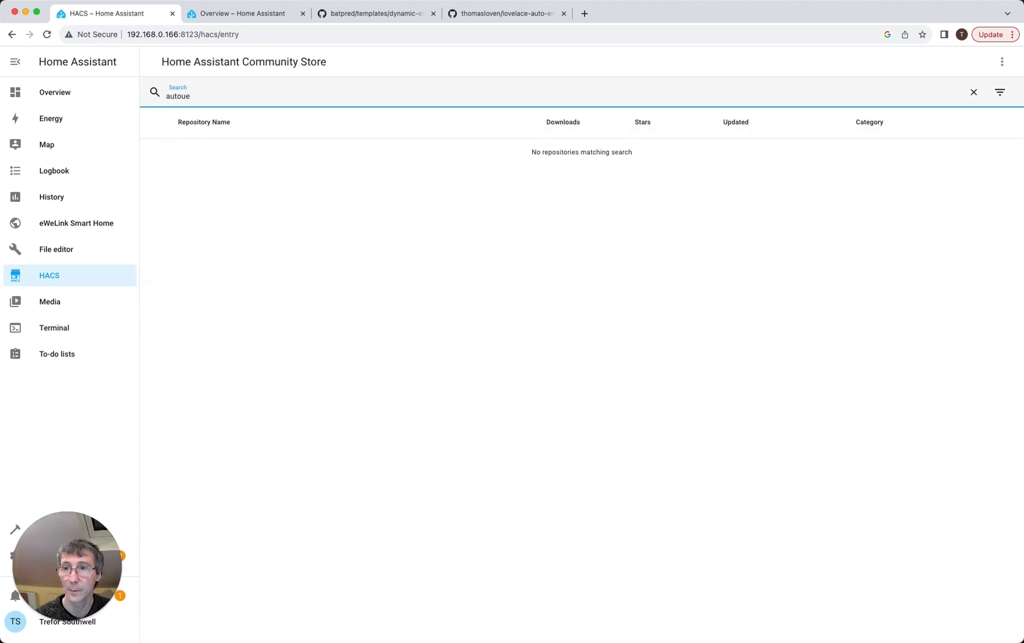
key("BackSpace")
key("BackSpace")
type("-e")
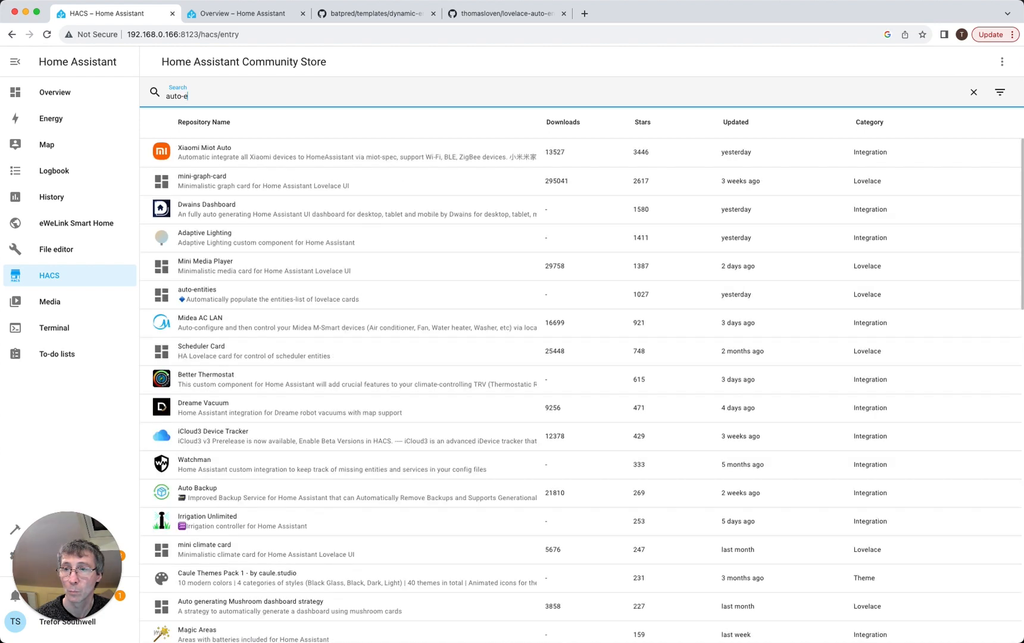
type("n")
left_click(300, 157)
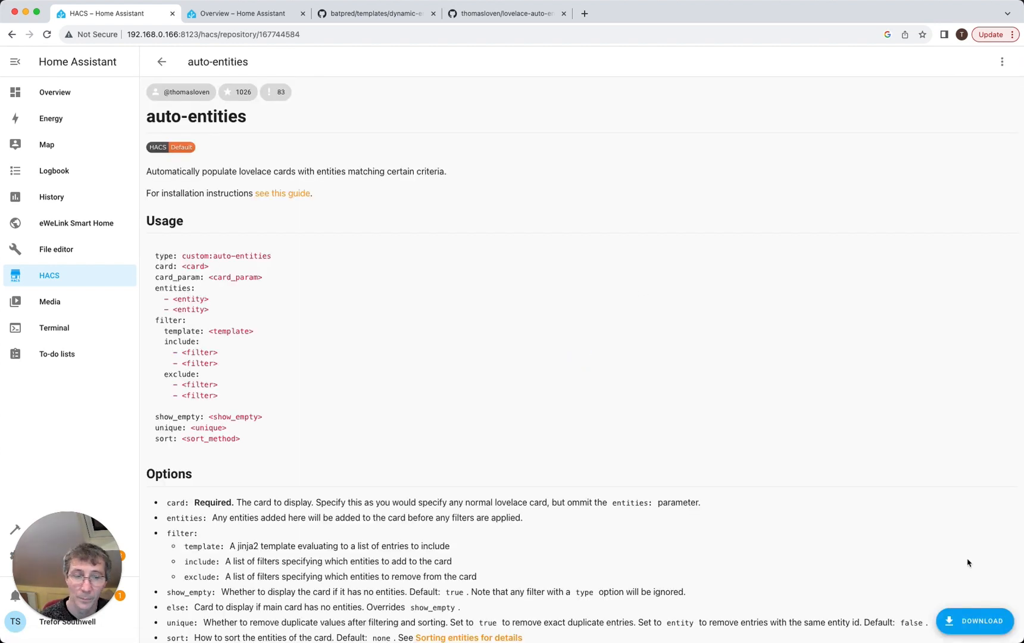
Download auto-entities, dismiss the reload prompt, and refresh the browser page
left_click(985, 623)
left_click(714, 419)
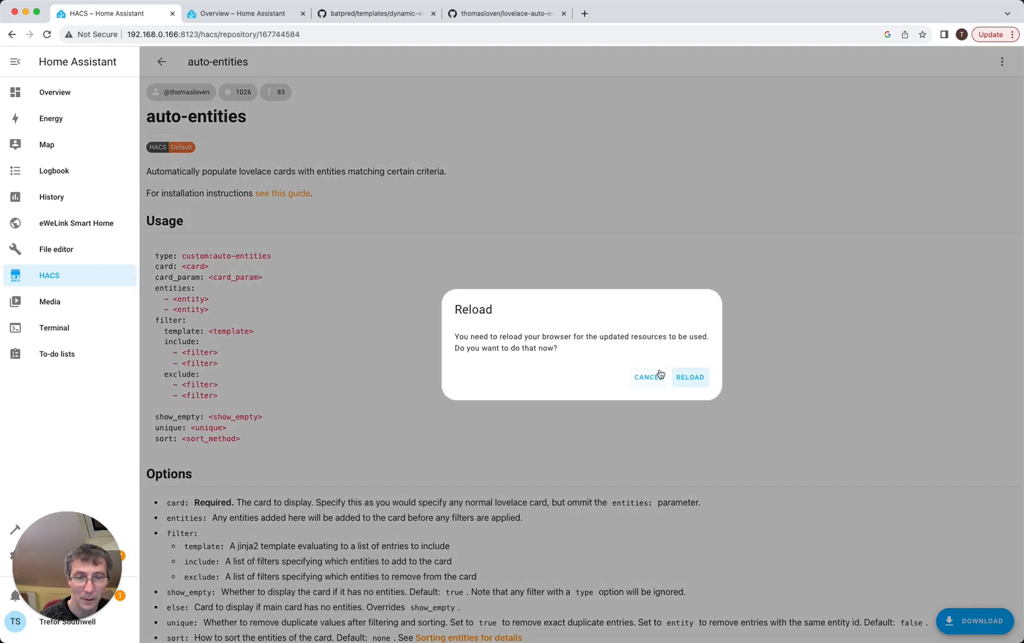
left_click(660, 376)
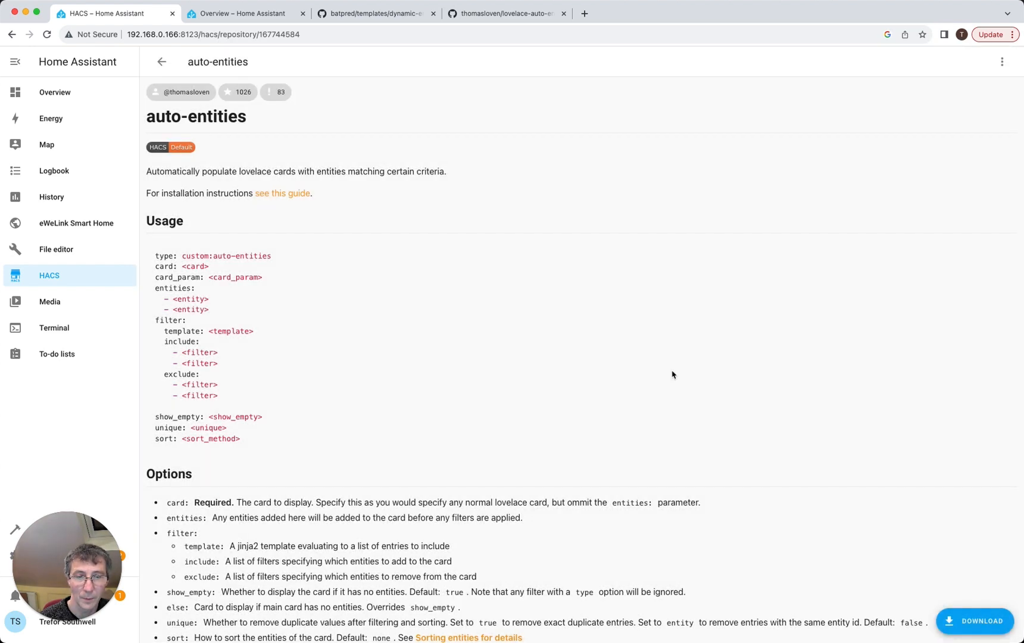
left_click(47, 34)
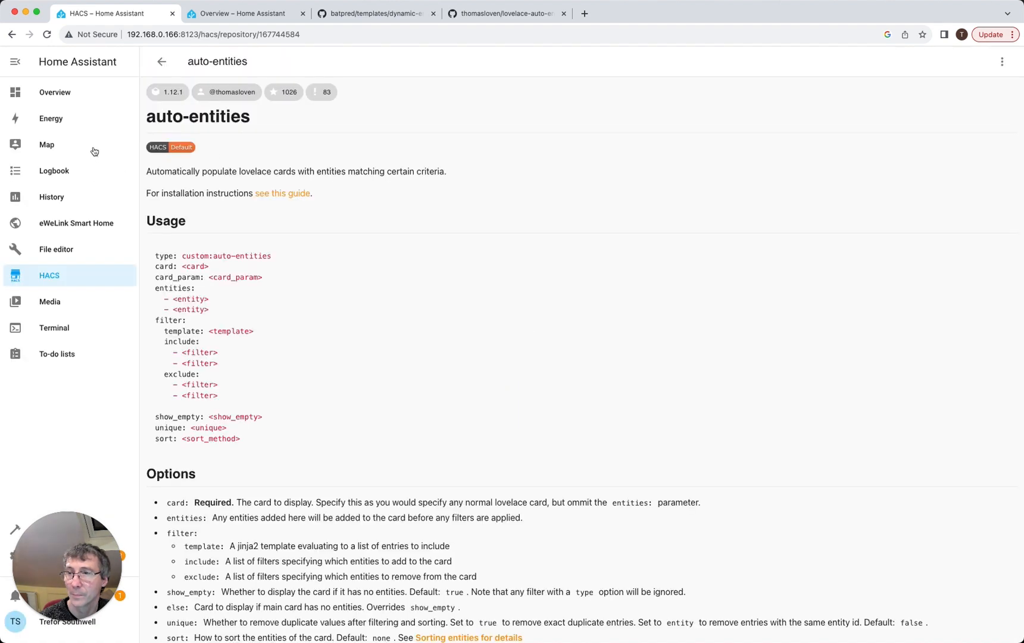
Open the Predbat view of the Overview dashboard and expand its Control and Input Variables sections
left_click(63, 93)
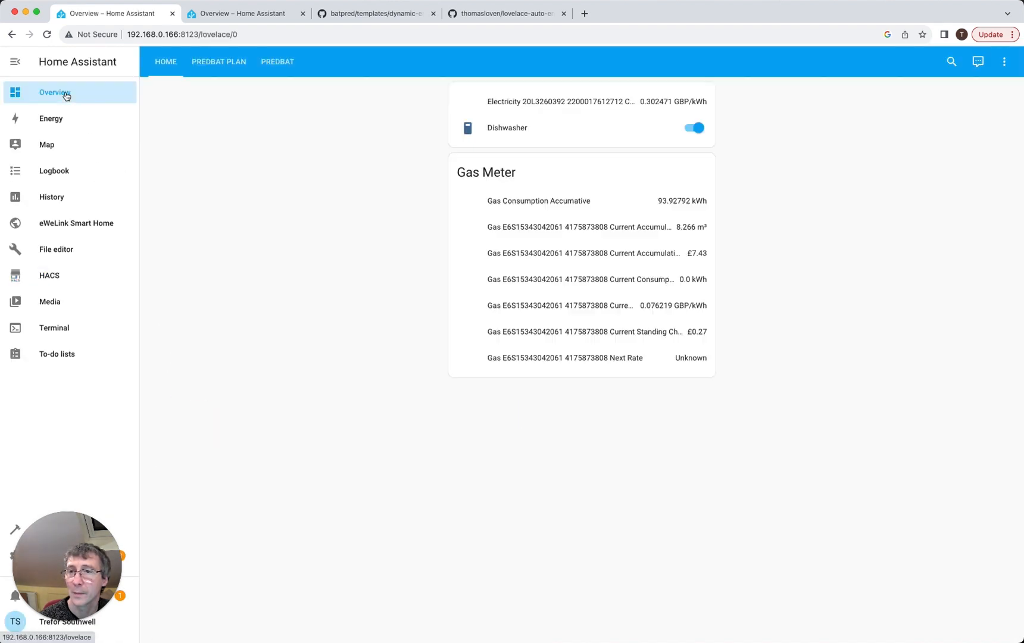
left_click(278, 61)
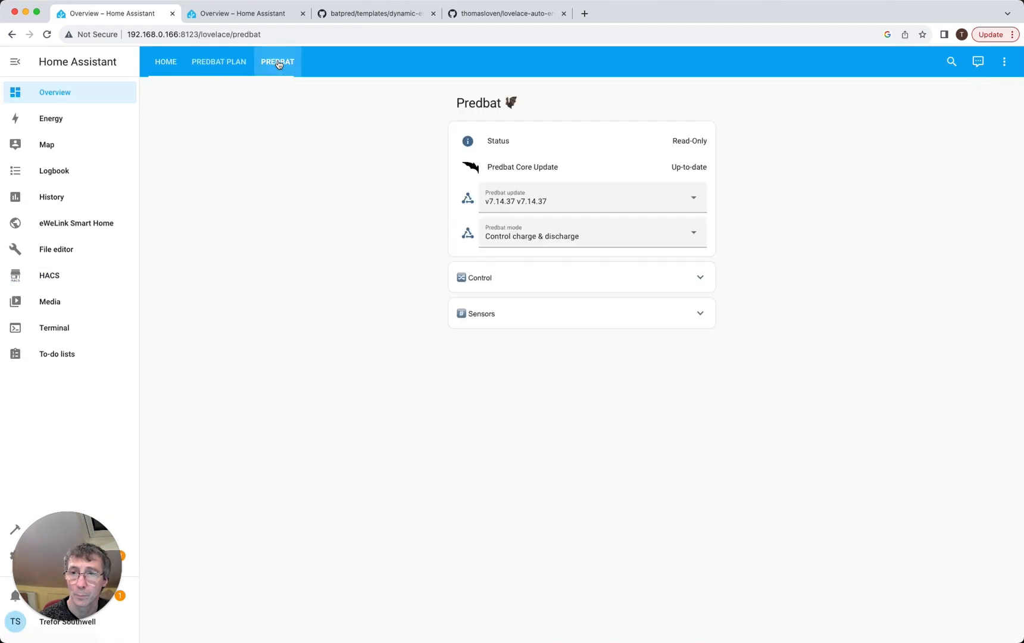
left_click(704, 282)
left_click(700, 309)
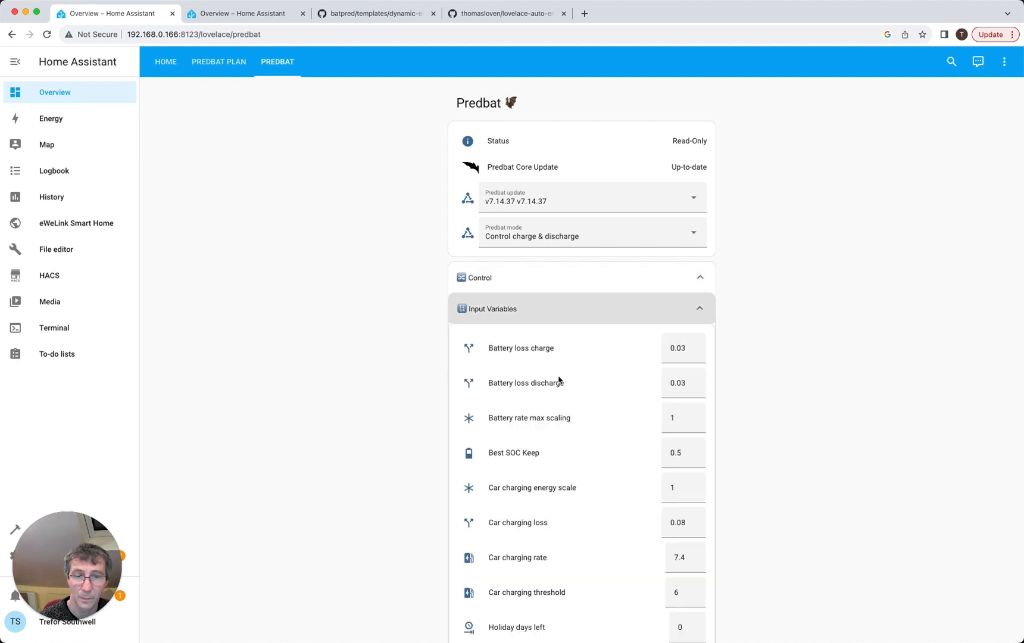
Look through the Predbat input variables, expand the Switches section, and examine its toggles
scroll(548, 366, "down", 5)
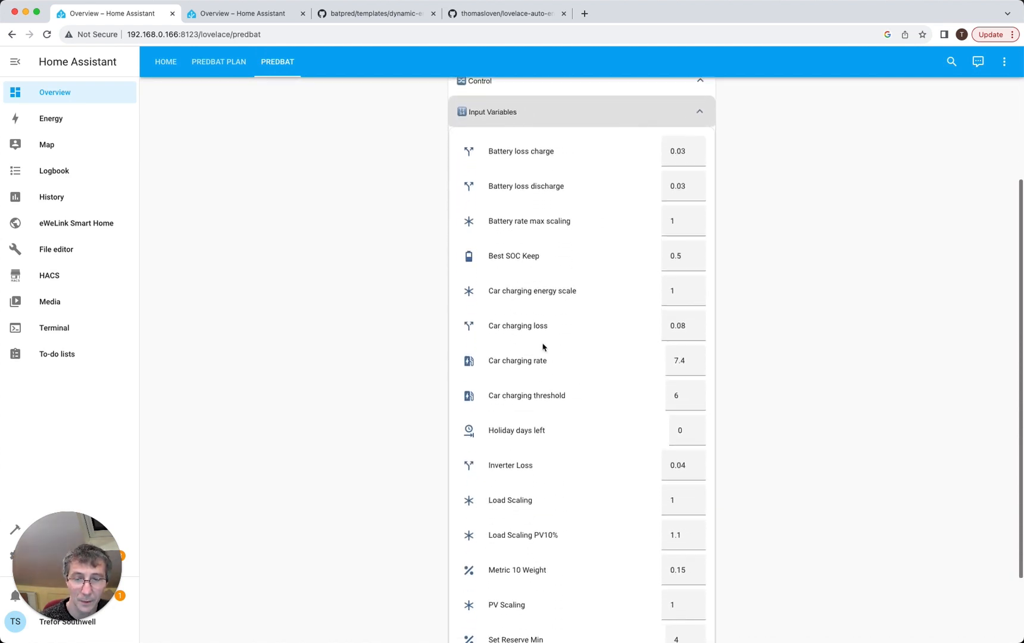
scroll(541, 332, "down", 3)
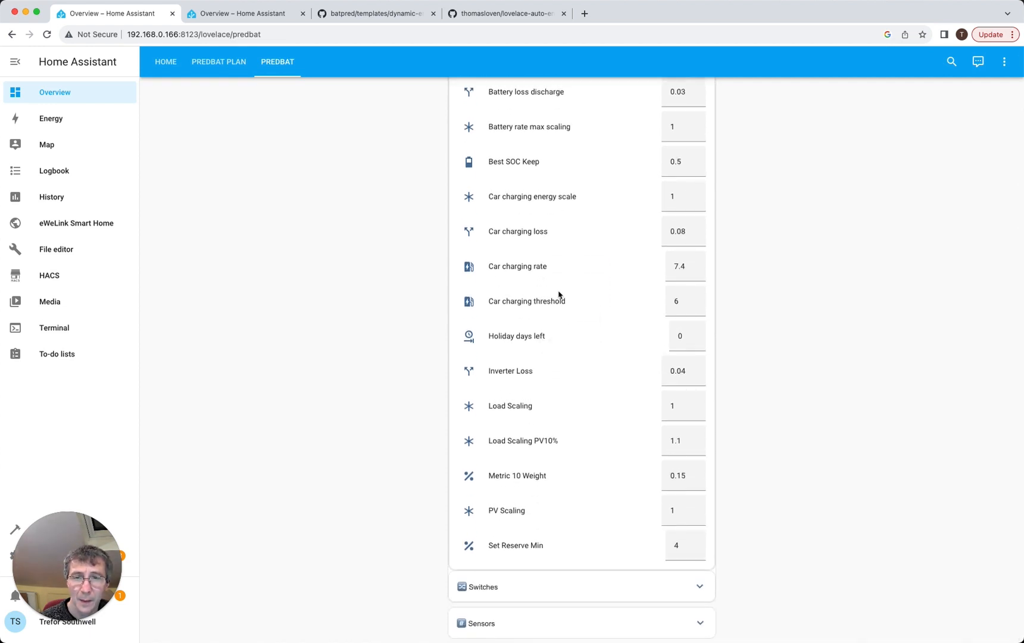
left_click(607, 591)
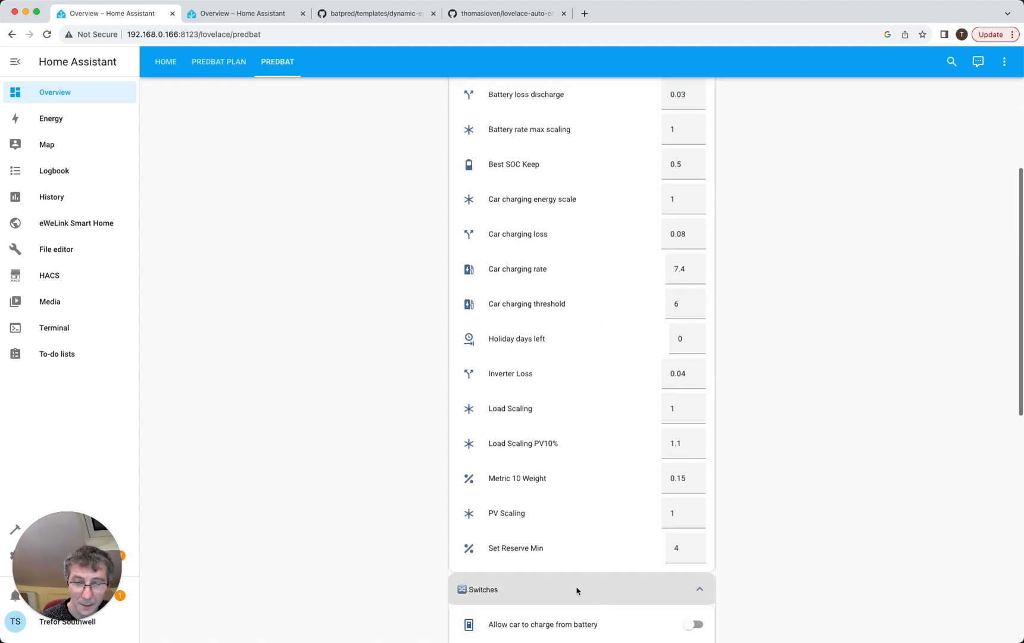
scroll(572, 588, "down", 15)
scroll(570, 588, "up", 2)
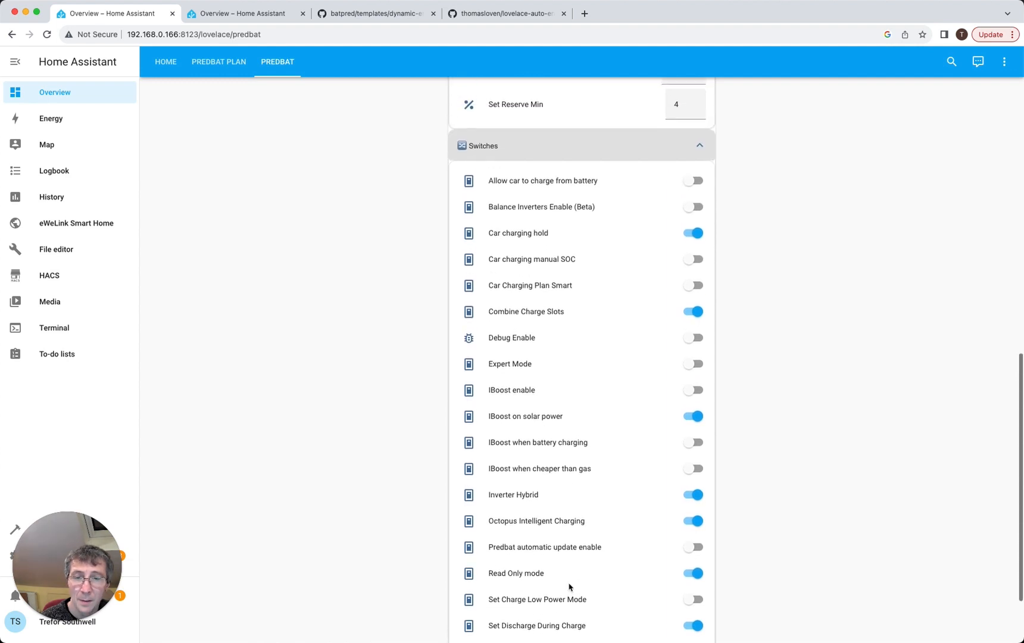
scroll(547, 506, "down", 3)
scroll(544, 480, "up", 20)
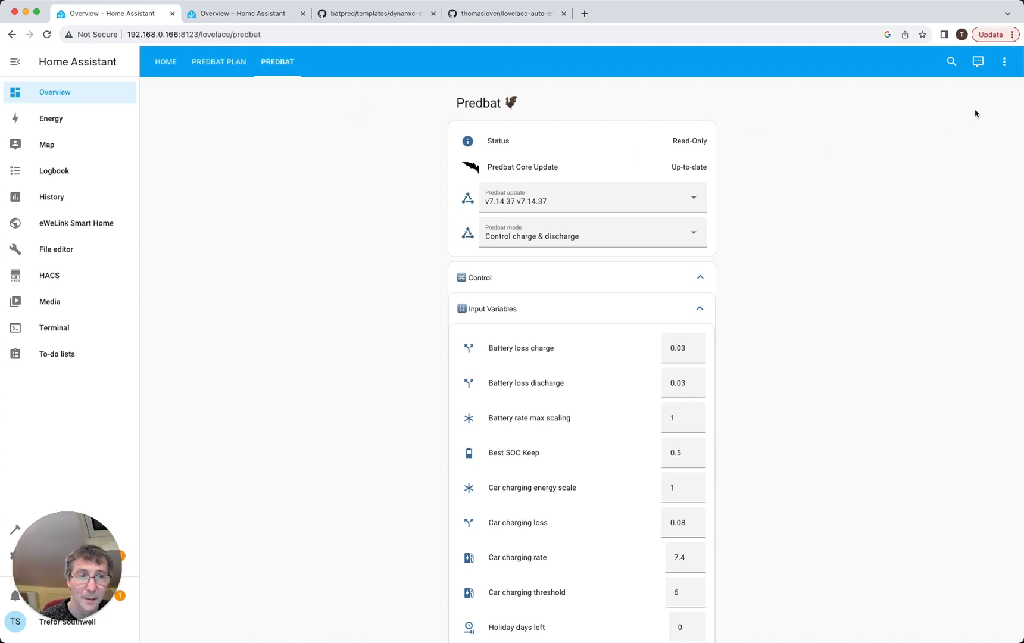
Start editing the Predbat dashboard view and add a Custom: ApexCharts Card to it
left_click(1006, 62)
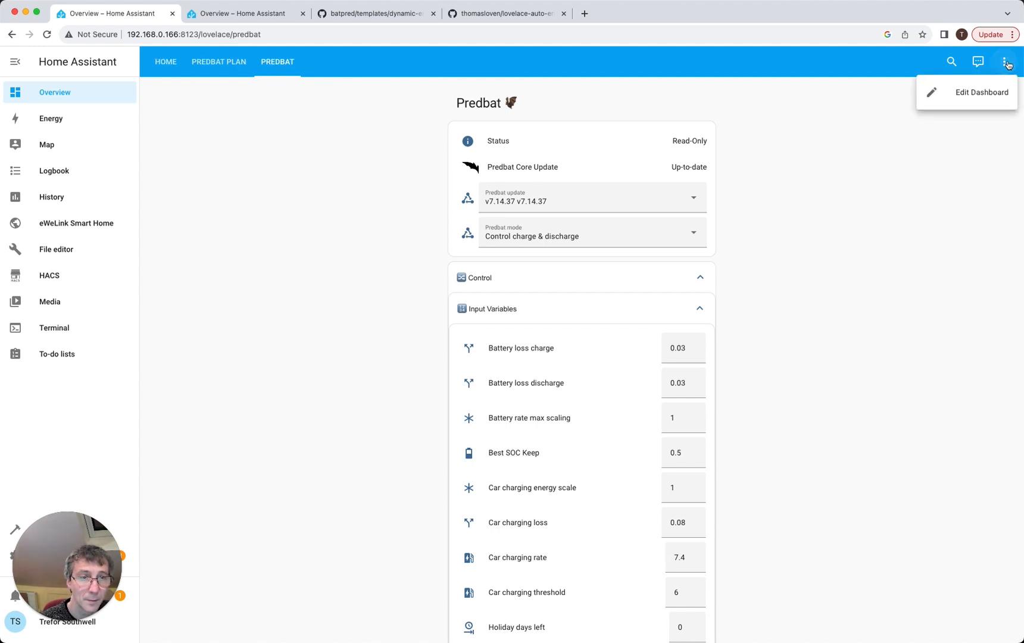
left_click(963, 93)
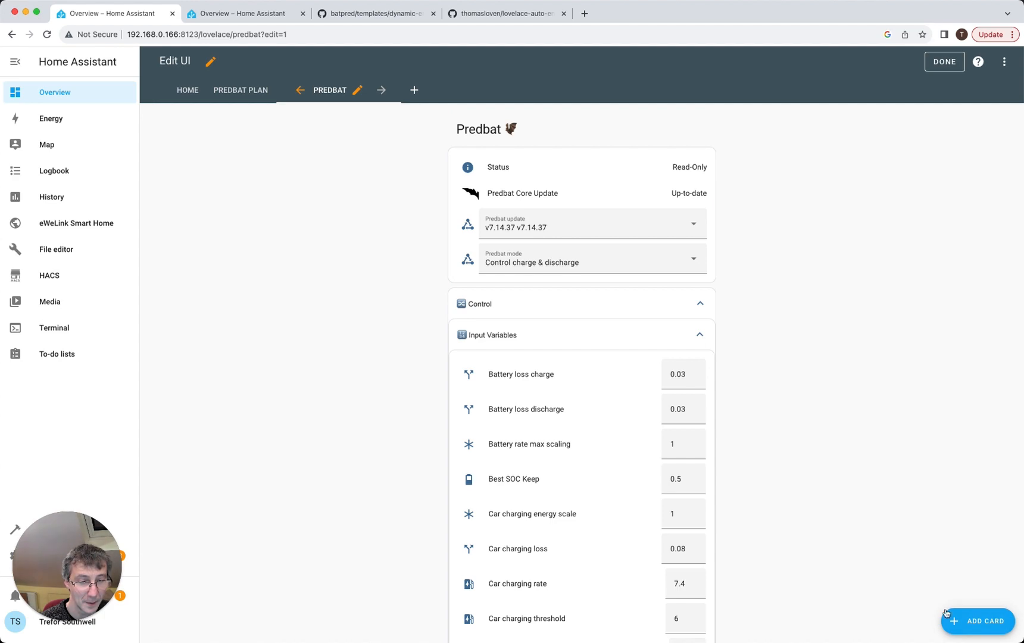
left_click(953, 619)
scroll(426, 396, "down", 10)
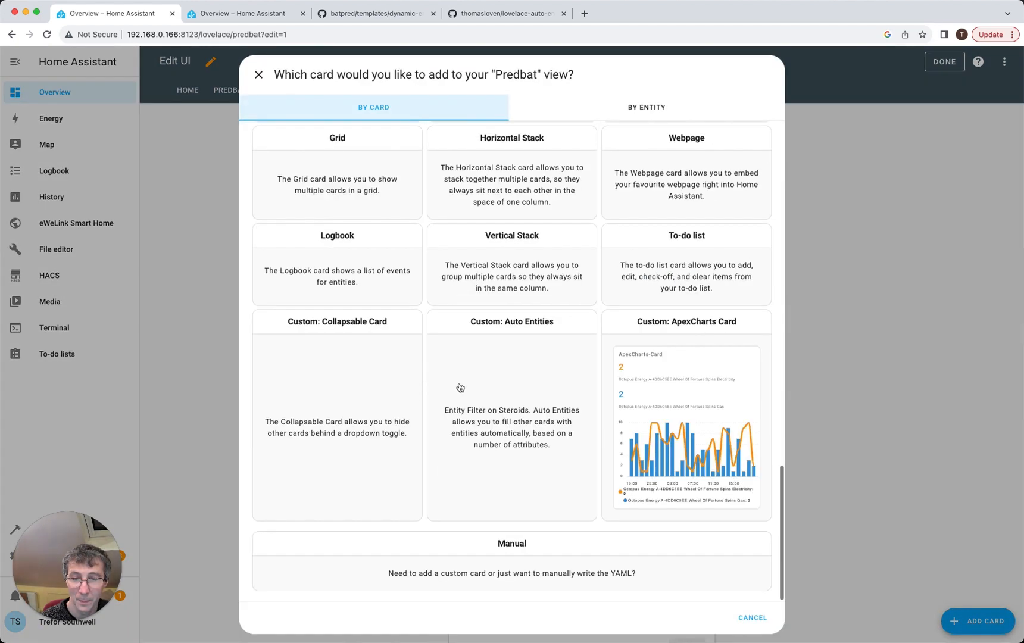
left_click(663, 437)
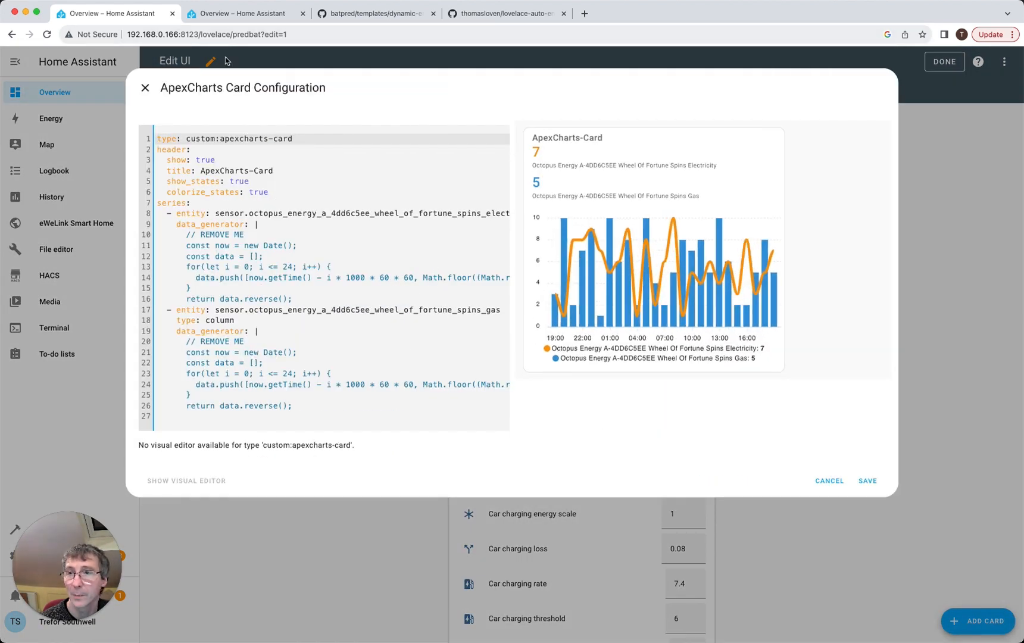
Open example_chart.yml from the batpred templates folder on GitHub and copy the cost chart YAML titled "Home cost prediction"
left_click(379, 14)
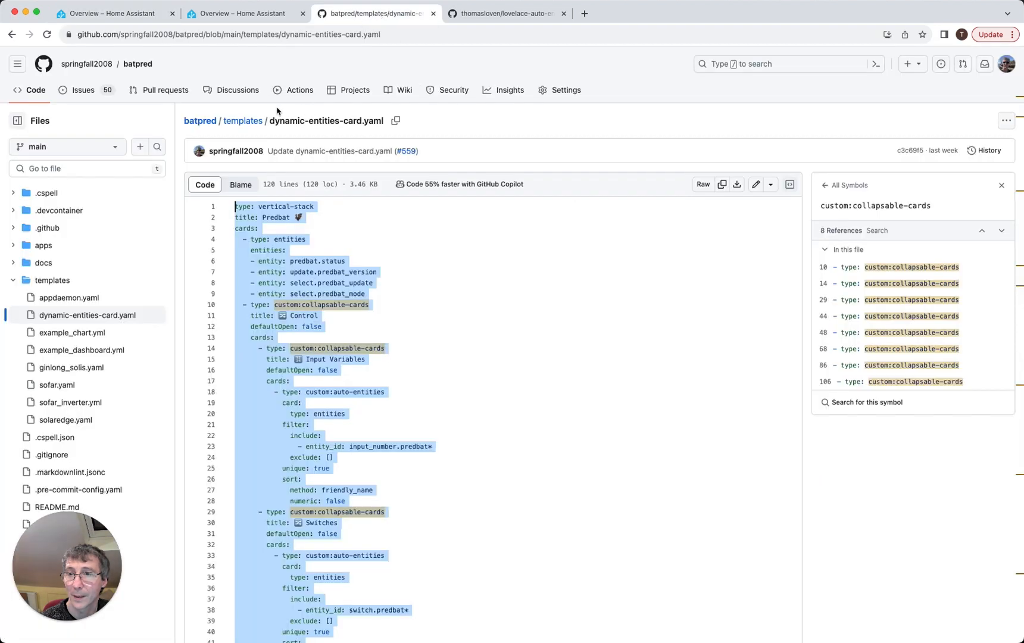
left_click(243, 121)
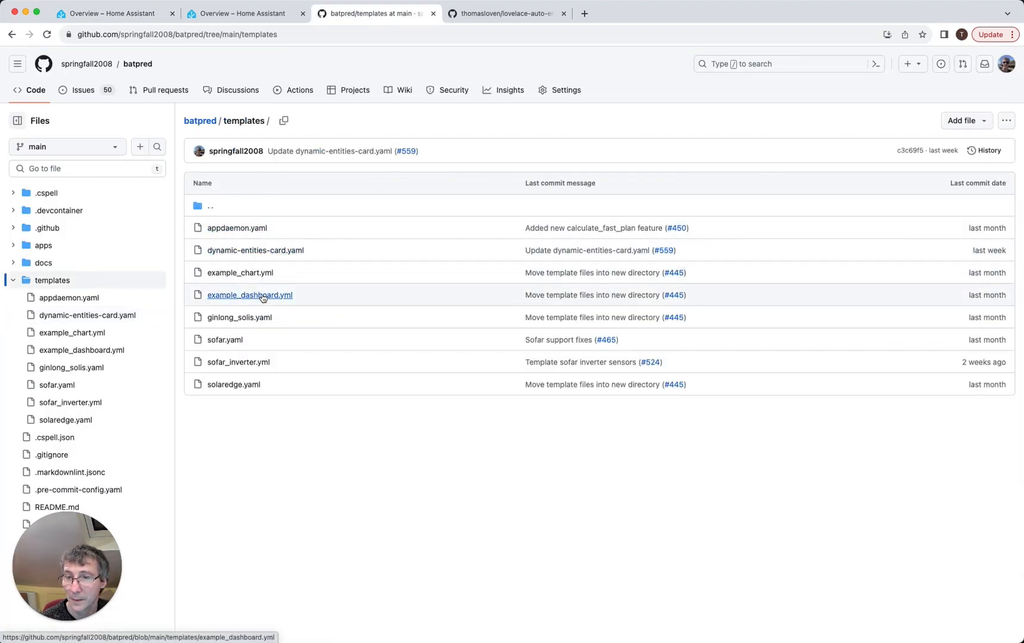
left_click(263, 274)
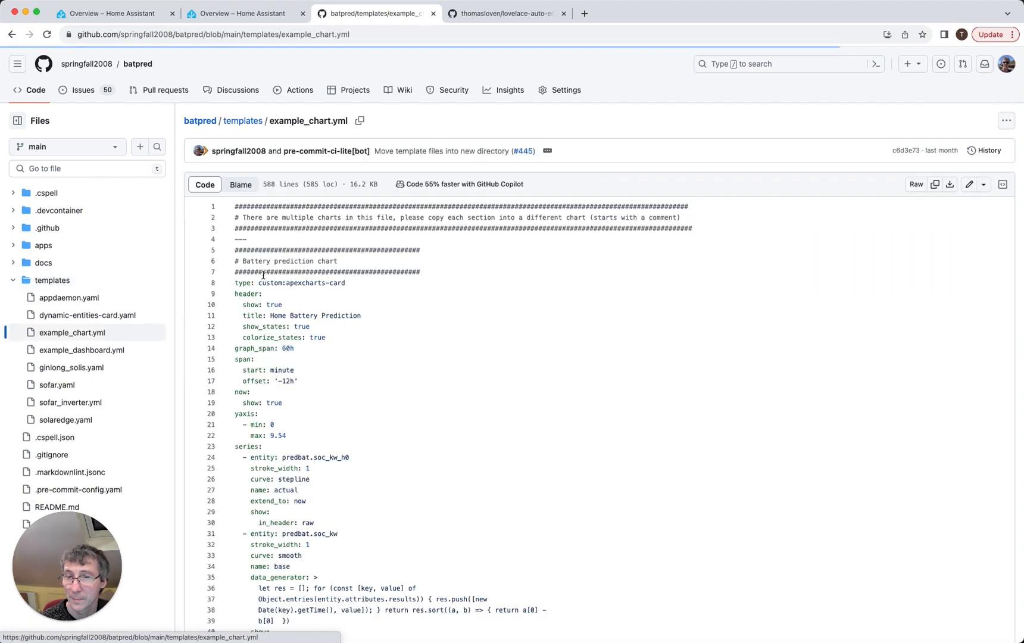
scroll(295, 290, "down", 10)
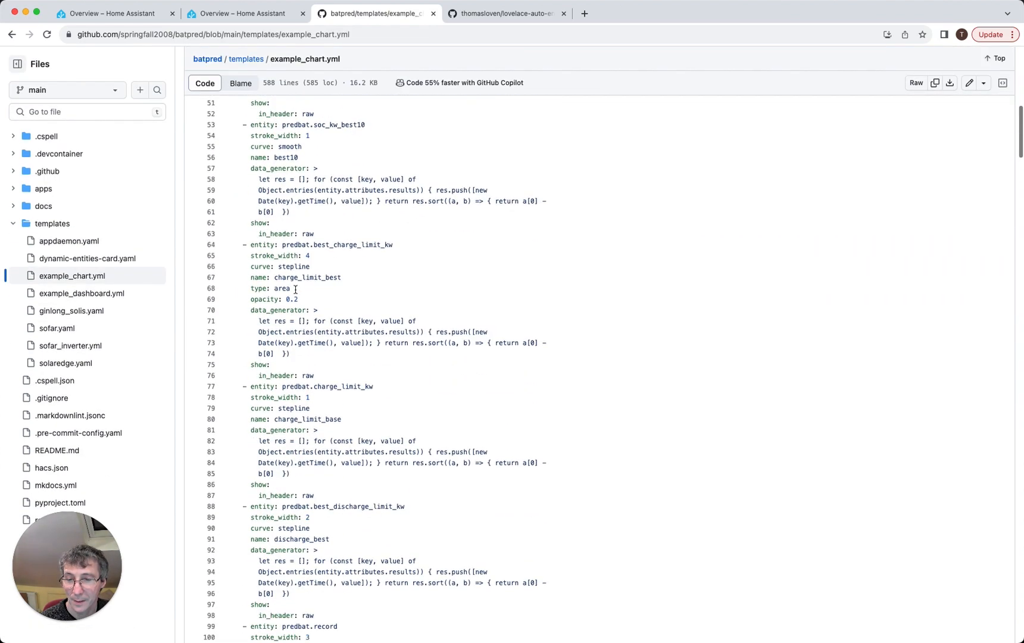
scroll(295, 290, "down", 10)
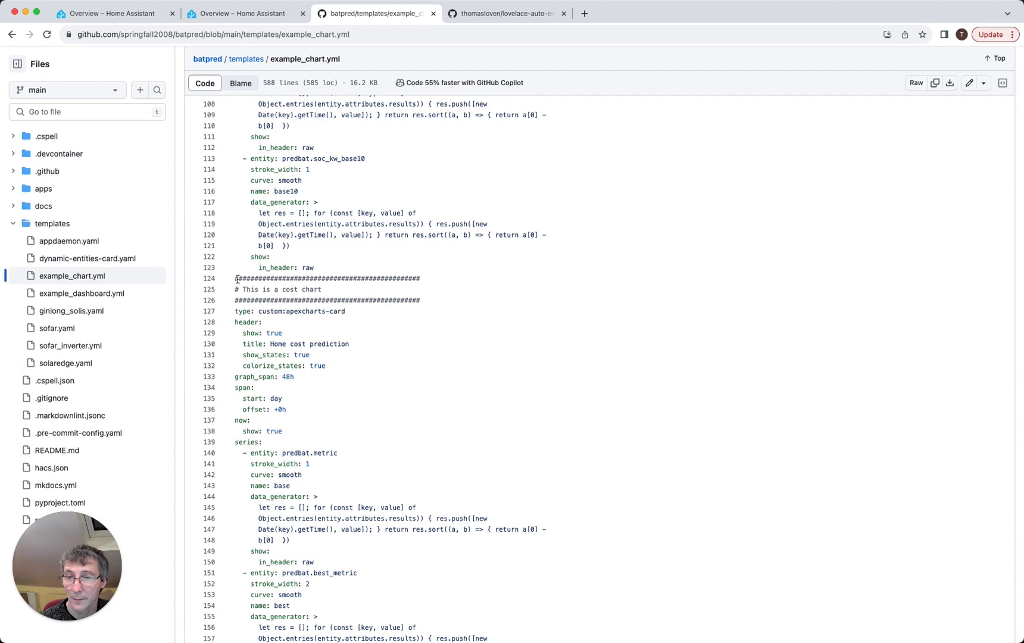
left_click_drag(237, 280, 366, 568)
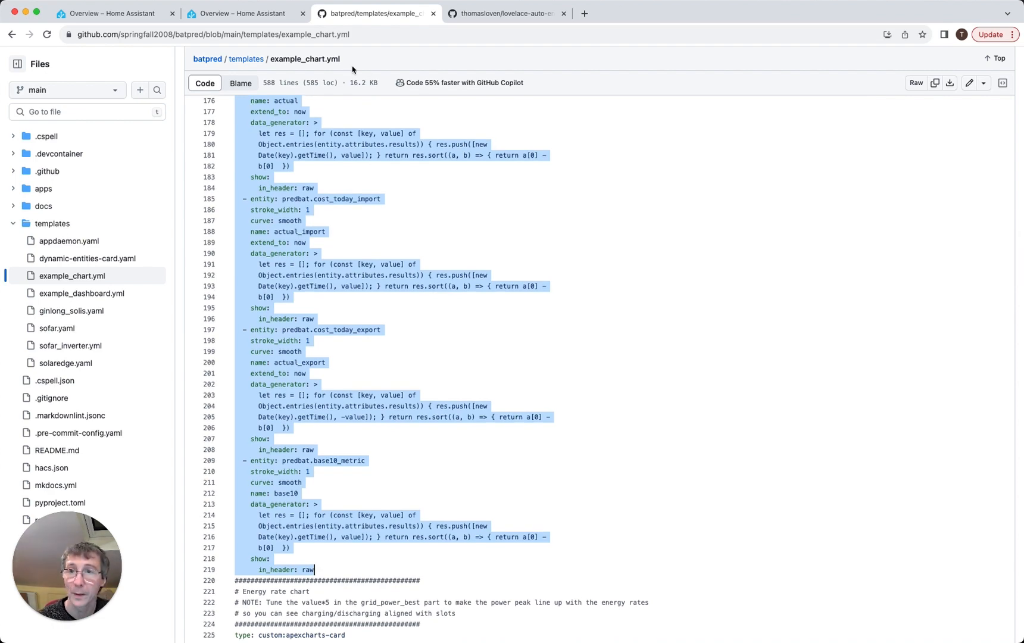
Replace the ApexCharts card's default code in Home Assistant with the copied cost chart YAML, save the card, and finish editing the dashboard
left_click(250, 13)
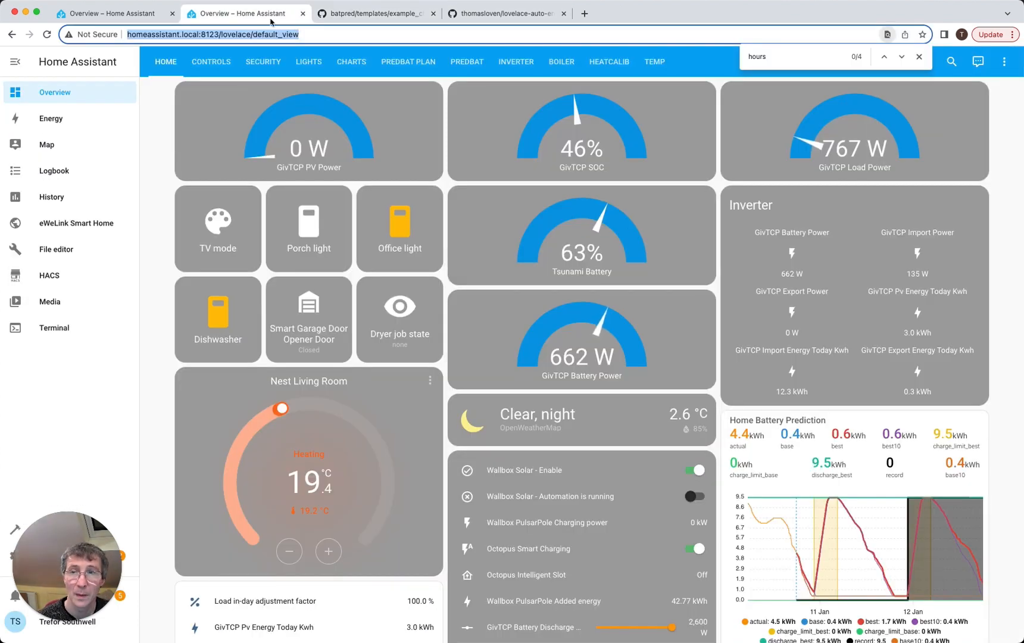
left_click(122, 13)
left_click(336, 328)
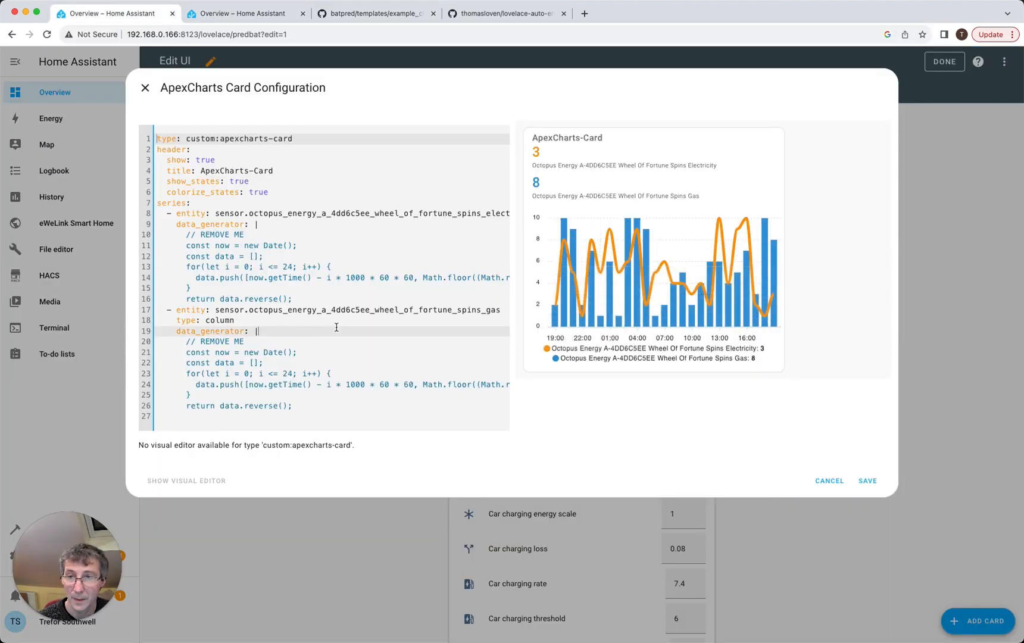
key("ctrl+a")
key("ctrl+v")
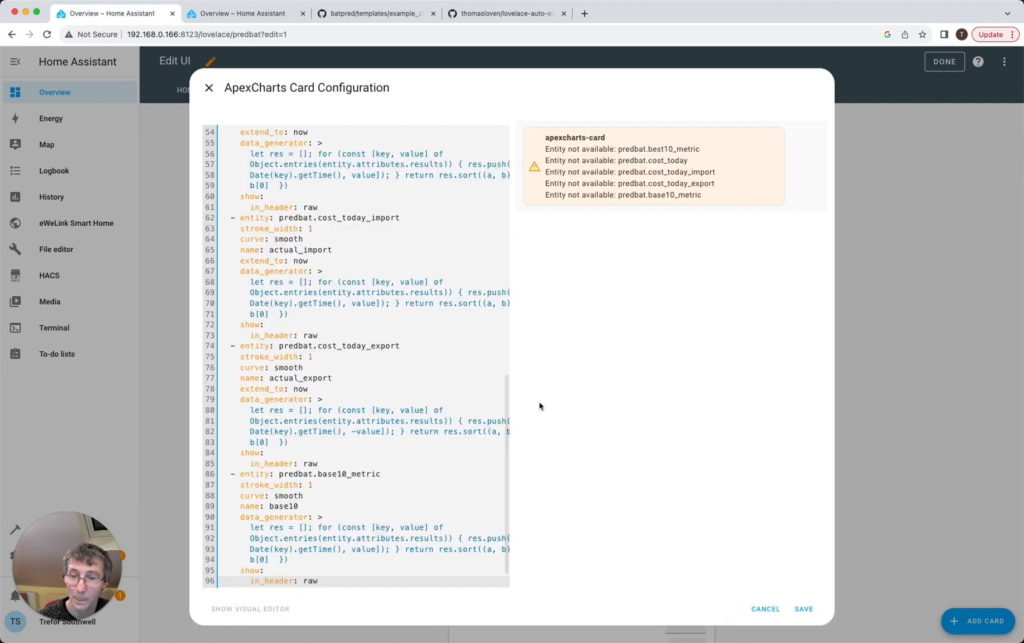
left_click(805, 610)
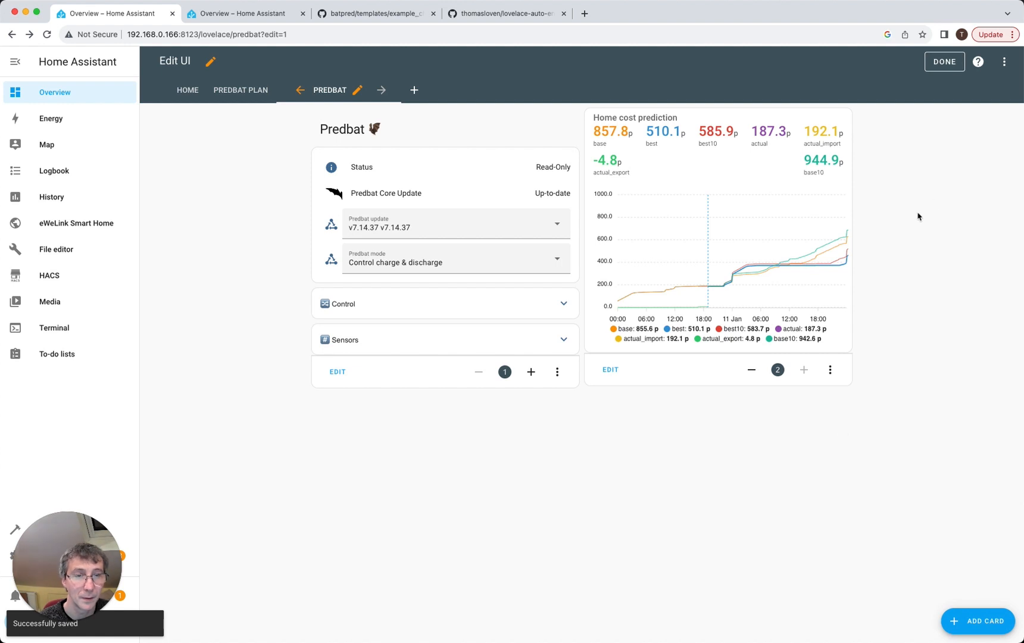
left_click(944, 62)
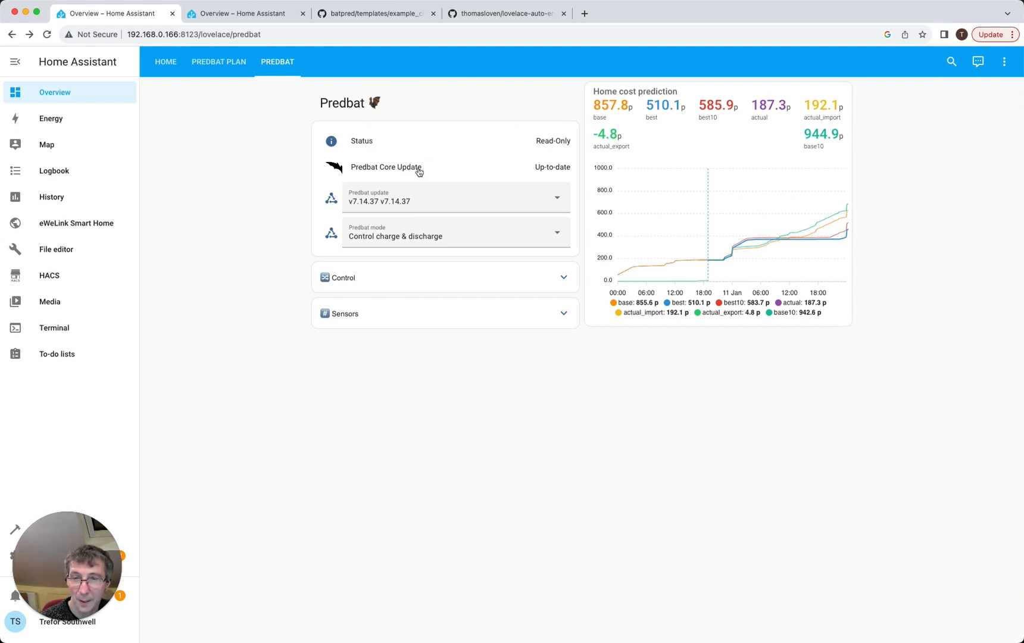
Open the Home view of the dashboard and examine its prediction charts and the list of Predbat settings
left_click(165, 67)
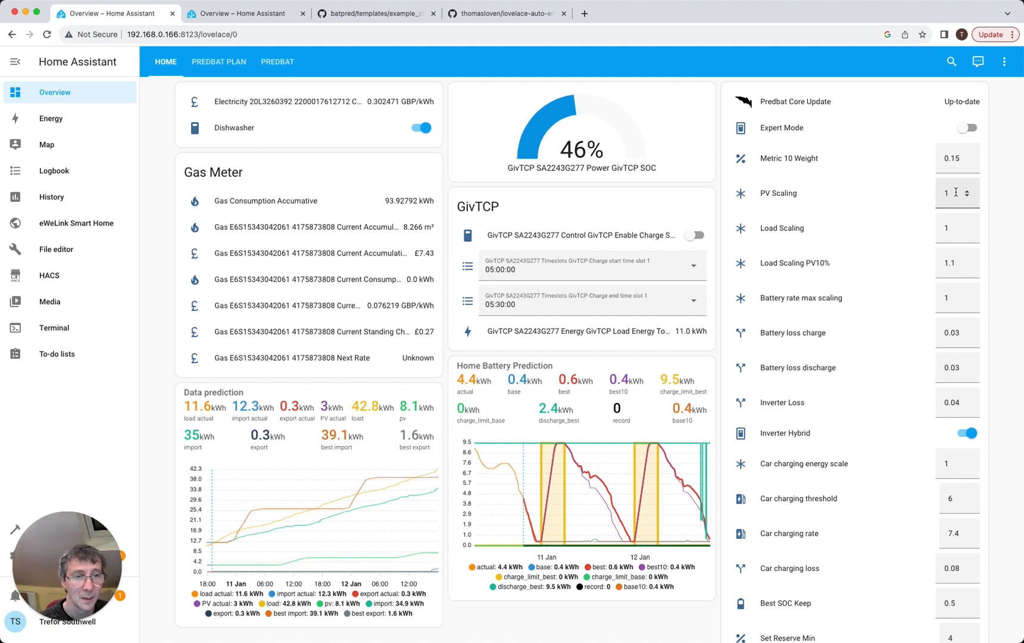
mouse_move(589, 489)
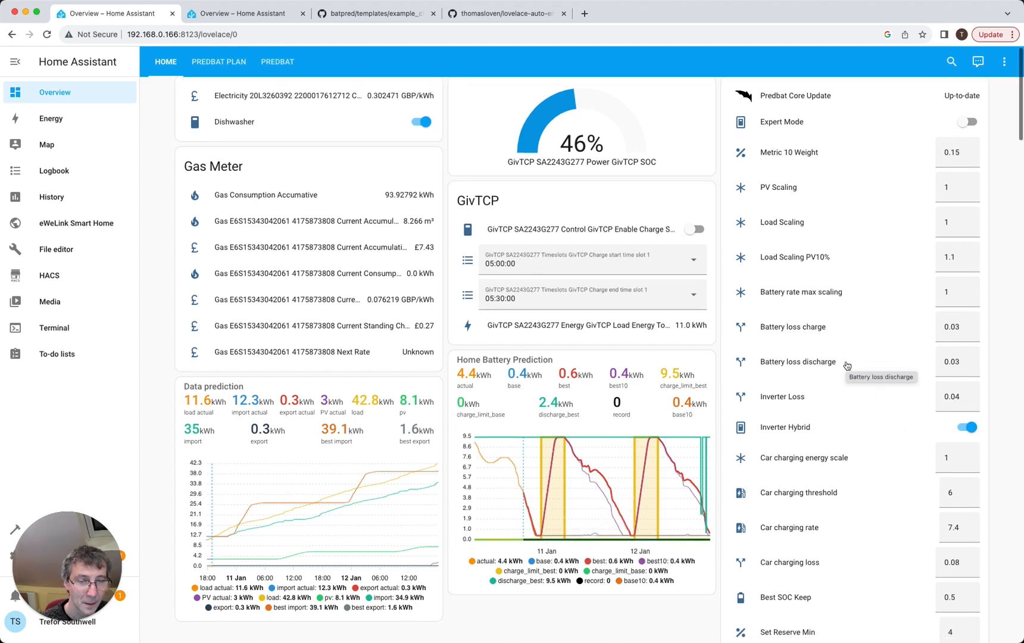
scroll(847, 366, "down", 3)
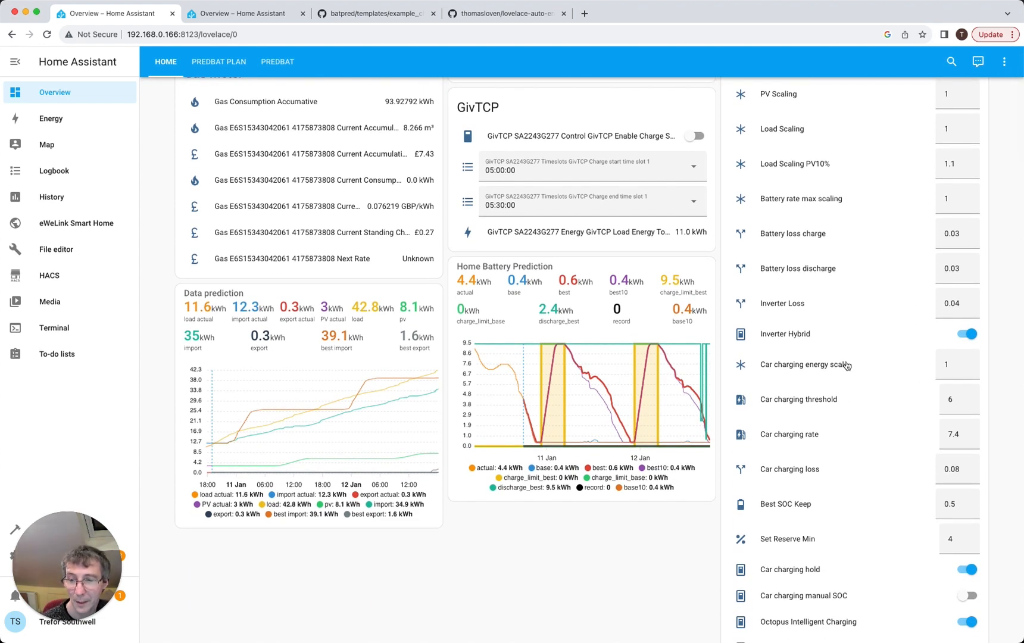
scroll(847, 366, "down", 7)
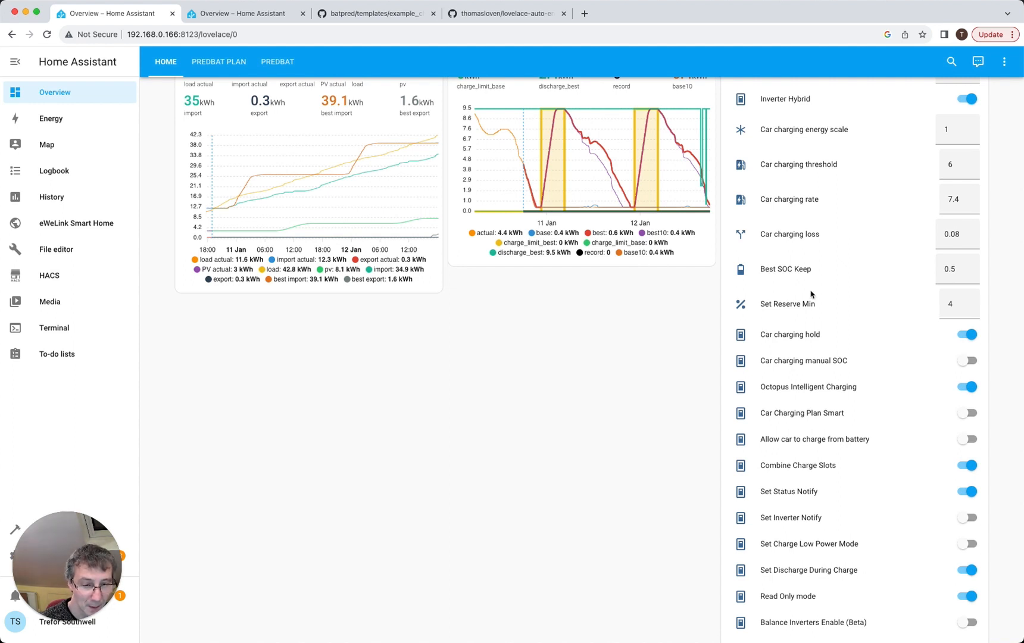
scroll(811, 294, "down", 3)
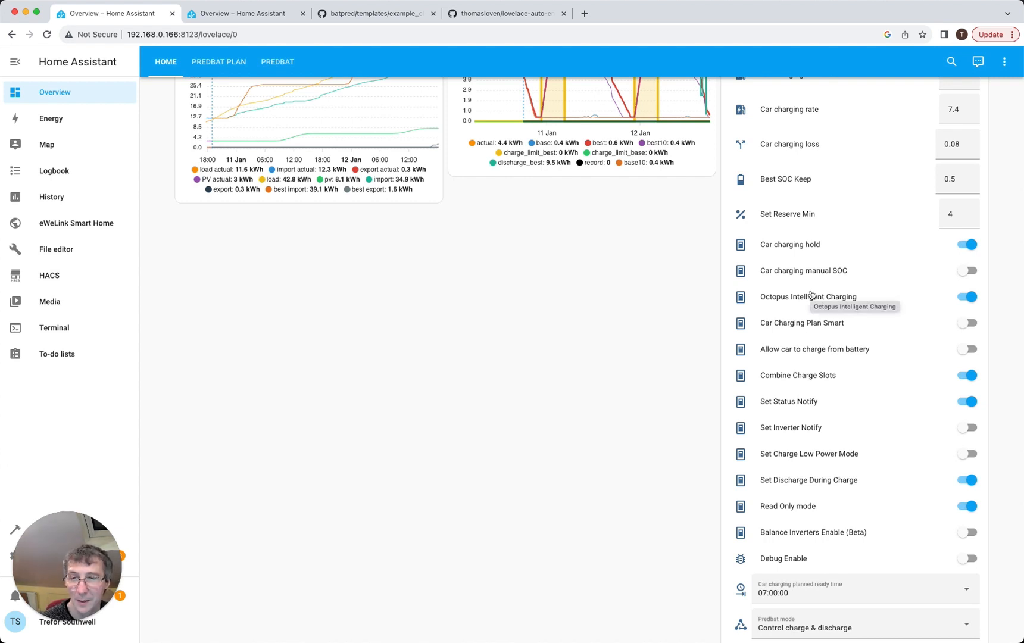
scroll(811, 294, "down", 5)
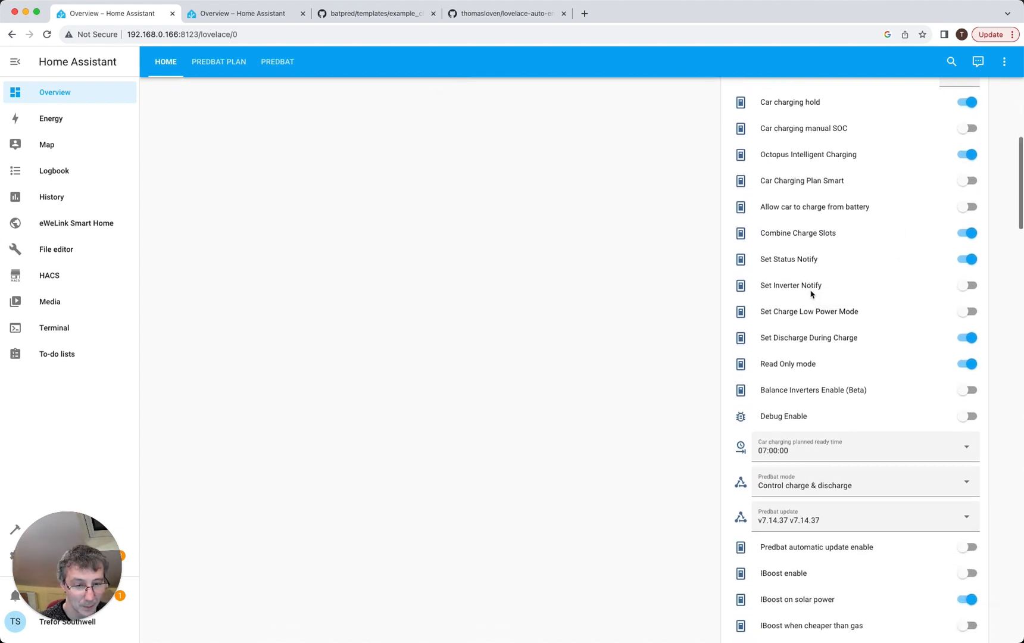
scroll(811, 295, "down", 5)
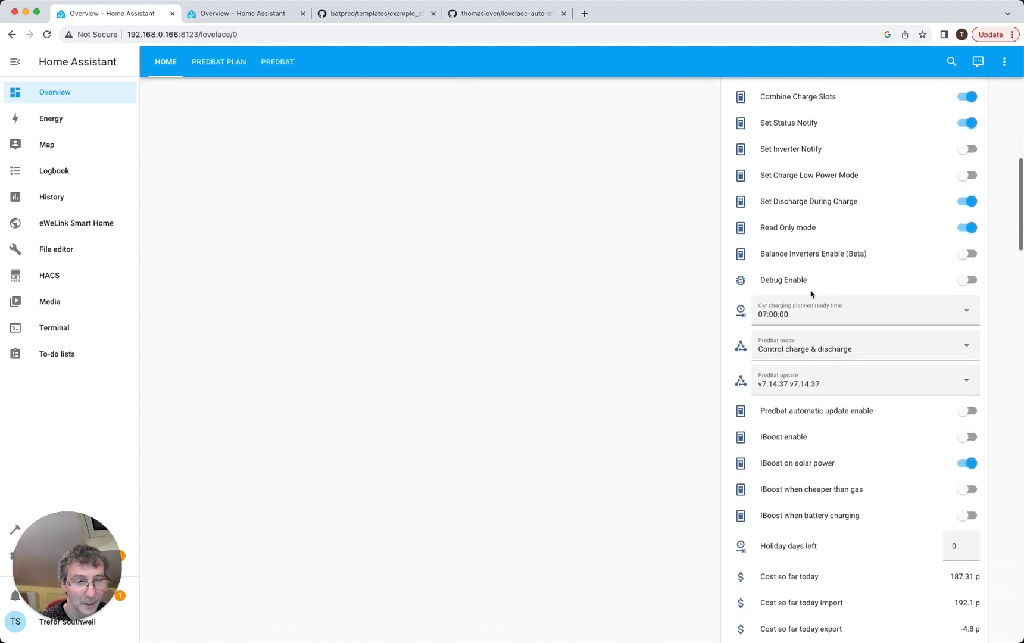